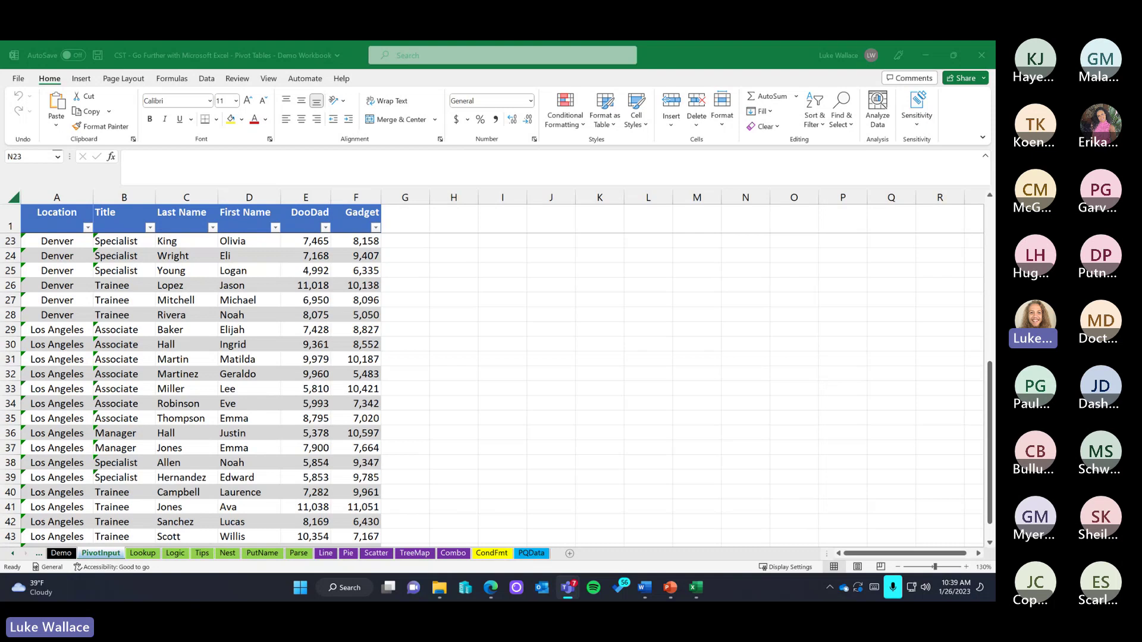
Examine the PivotInput table from its data rows through the Total row, including the DooDad and Gadget column headings
key("alt+Tab")
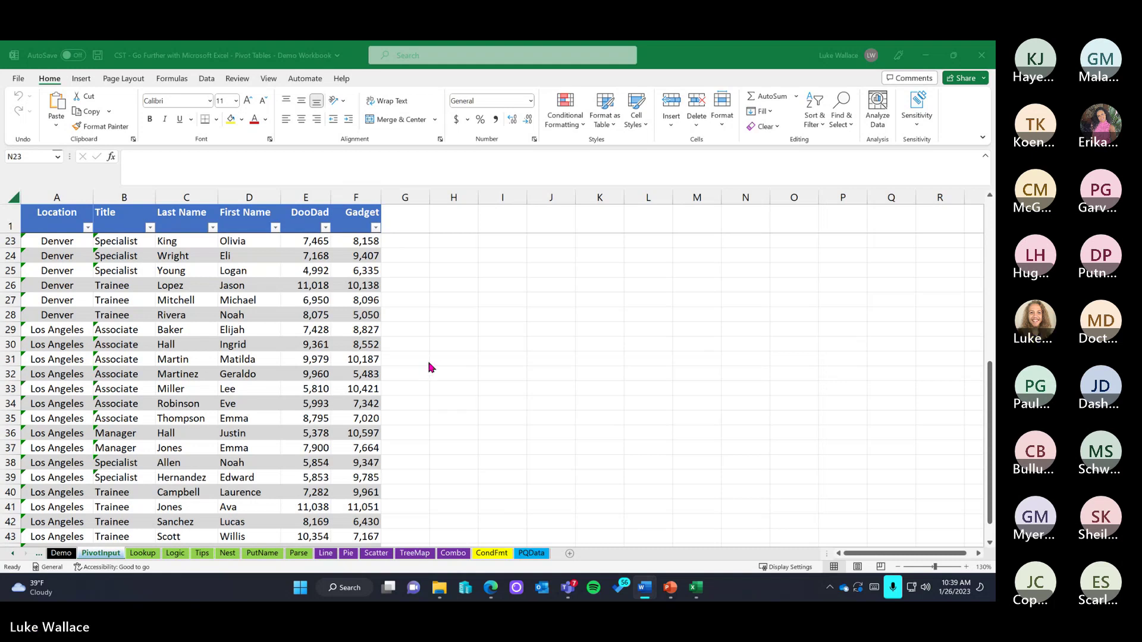
scroll(442, 366, "down", 3)
scroll(442, 363, "up", 2)
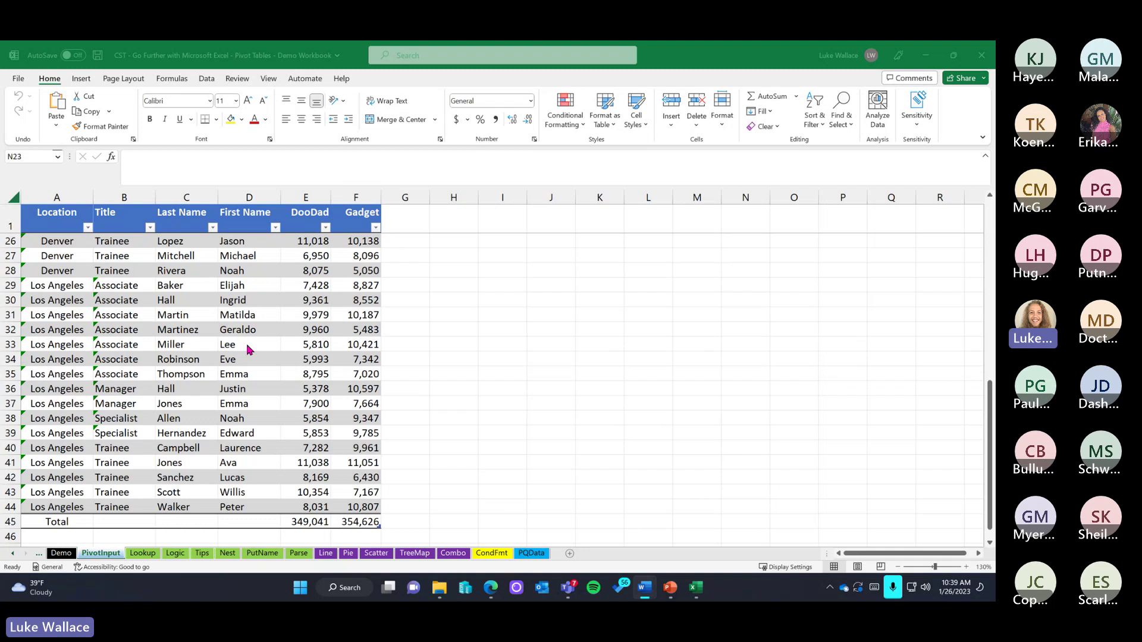
scroll(253, 363, "up", 8)
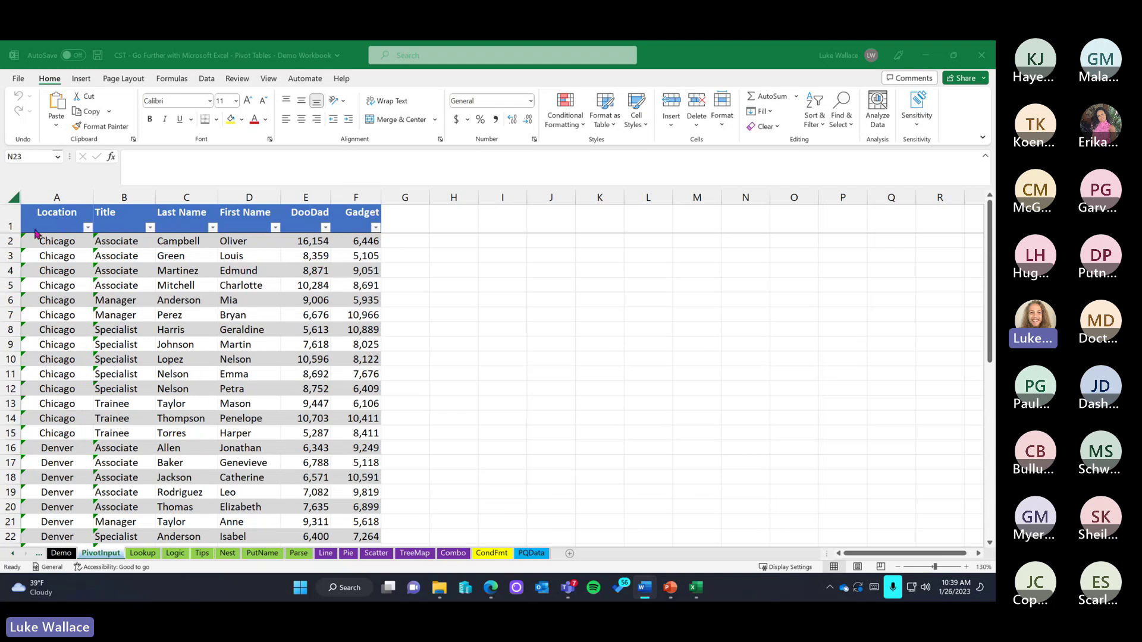
left_click_drag(55, 222, 373, 519)
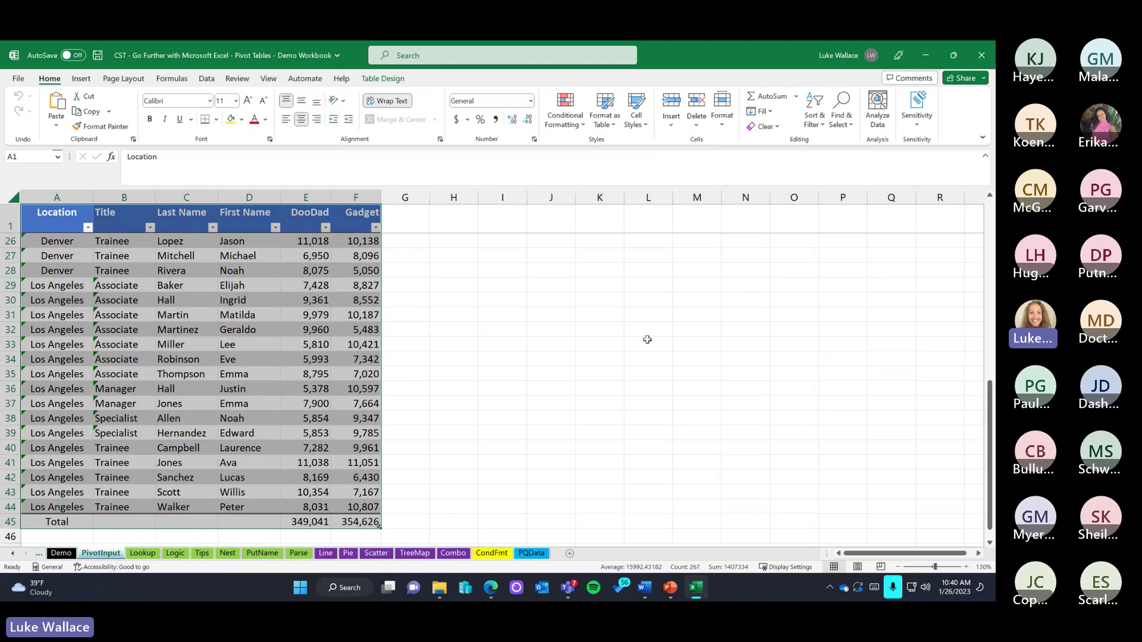
left_click(499, 315)
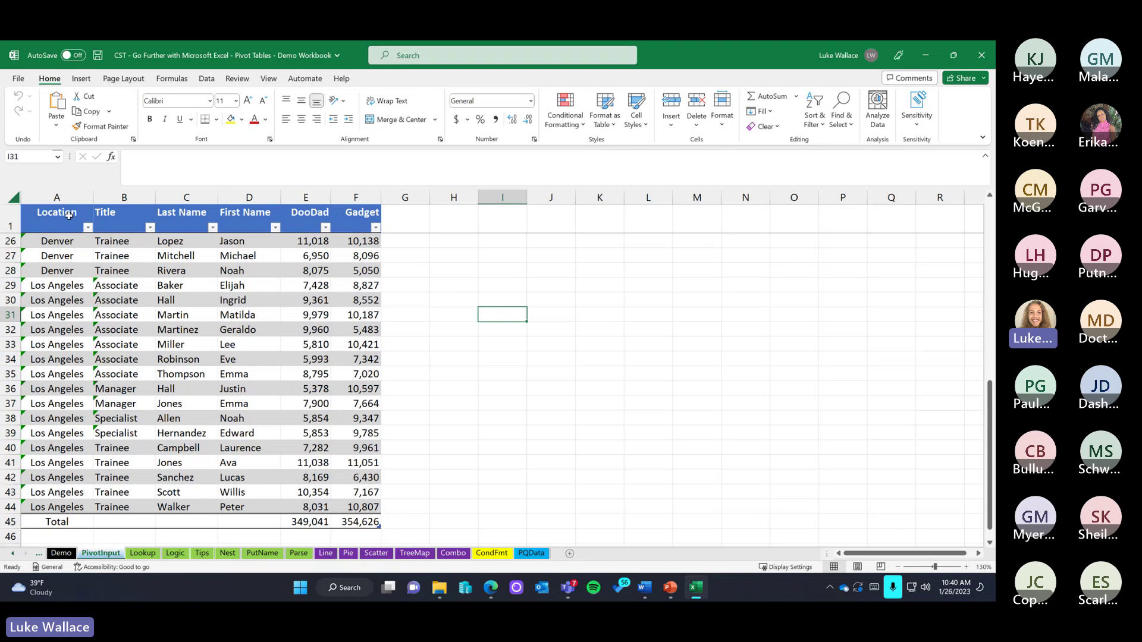
left_click(304, 214)
left_click(345, 218)
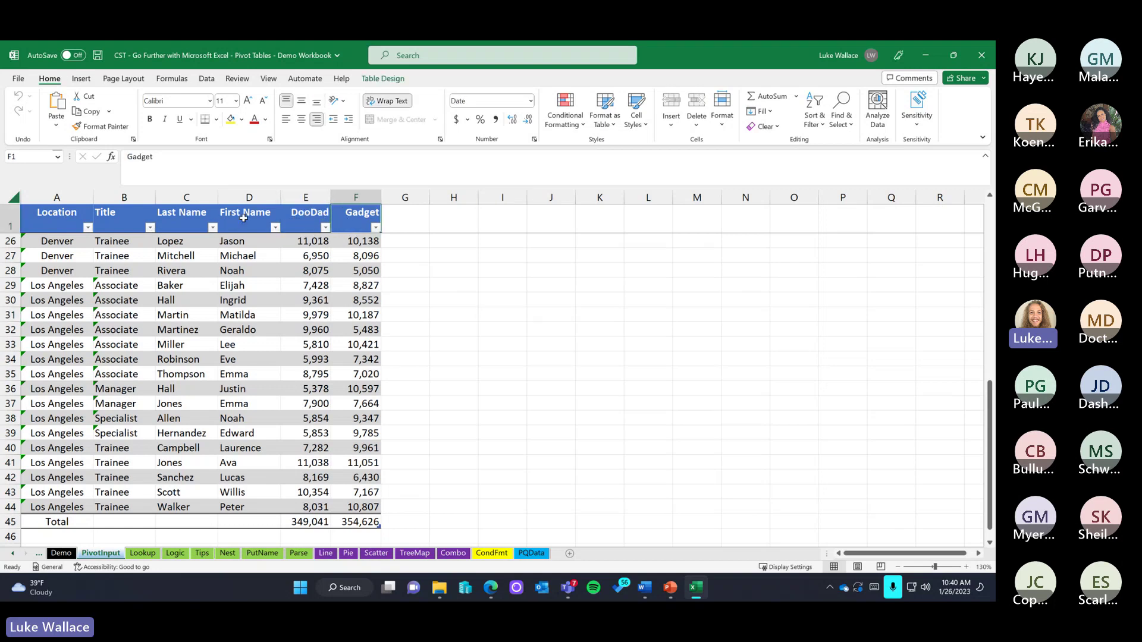
left_click(313, 220)
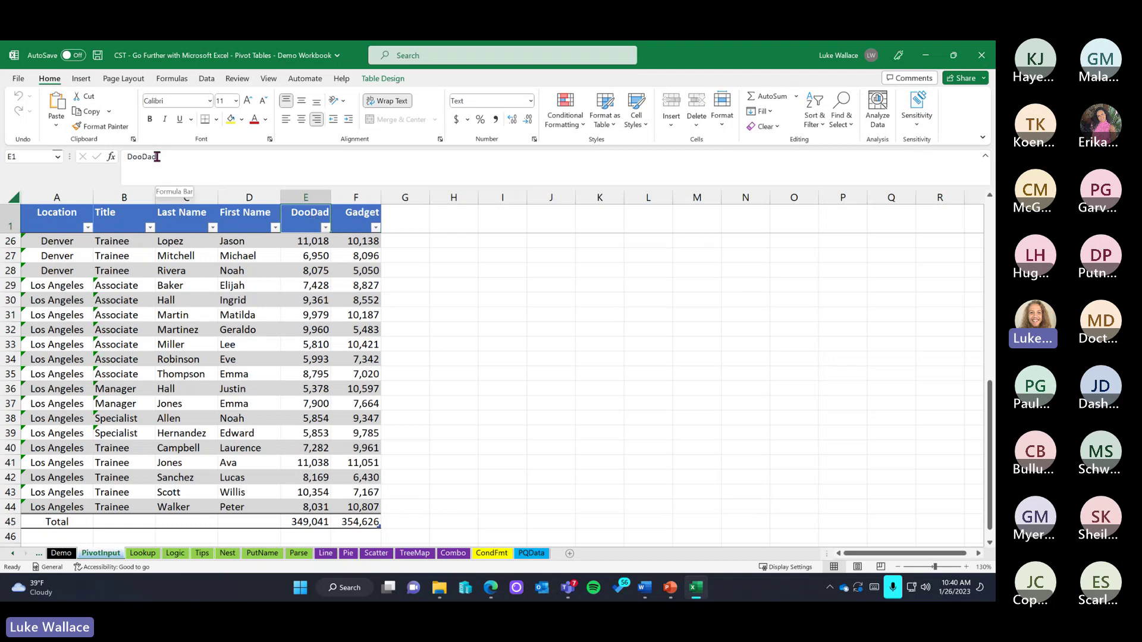
key("Right")
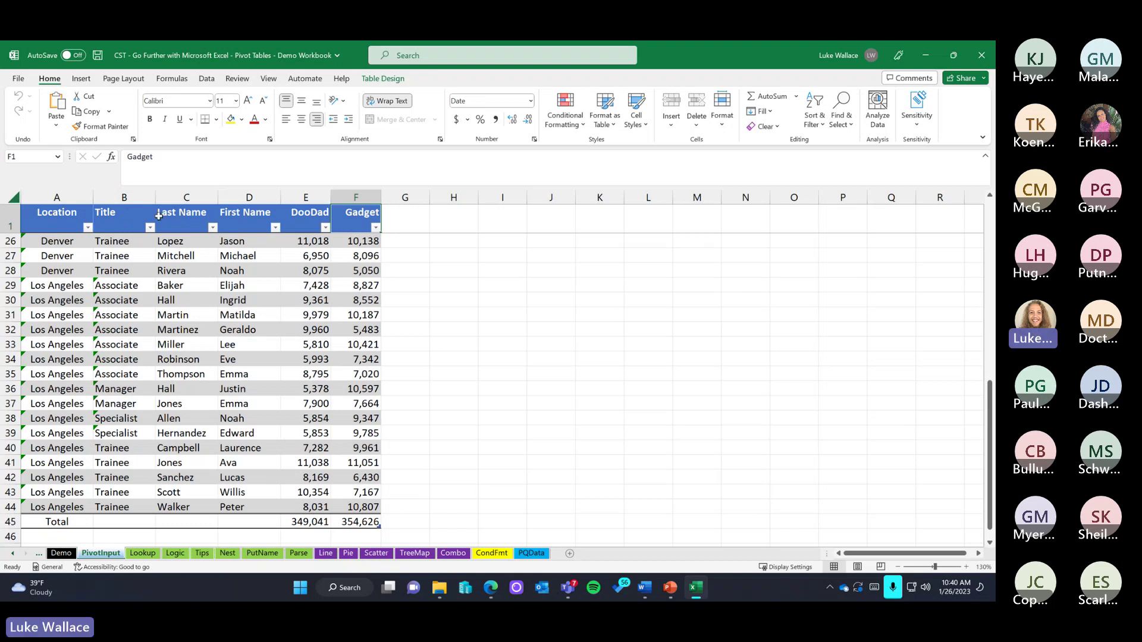
left_click(412, 244)
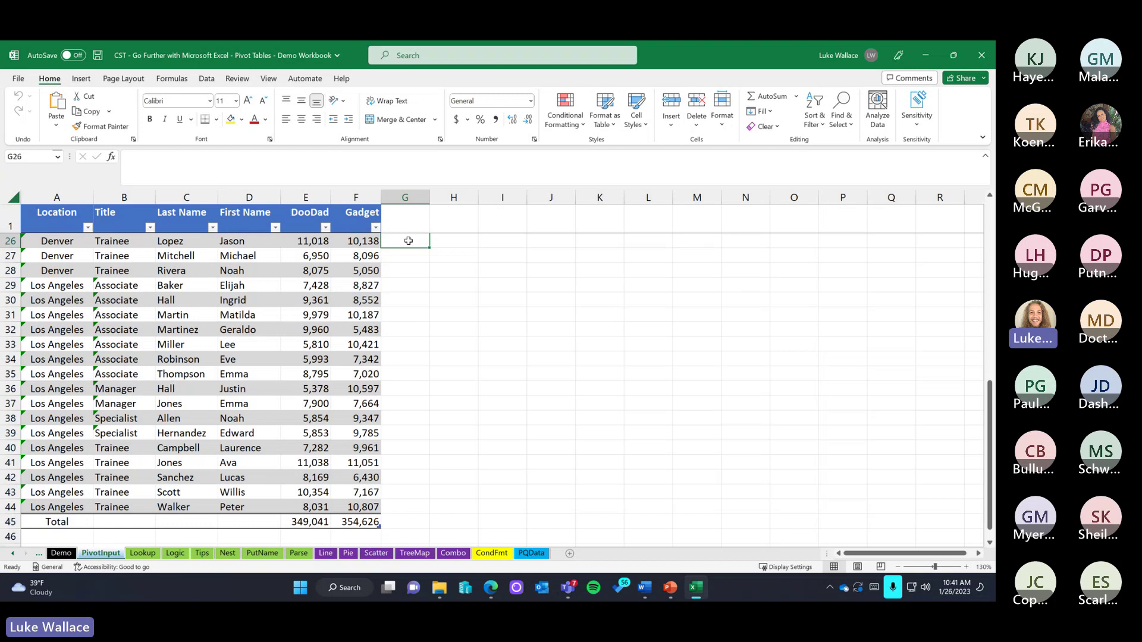
scroll(397, 271, "up", 8)
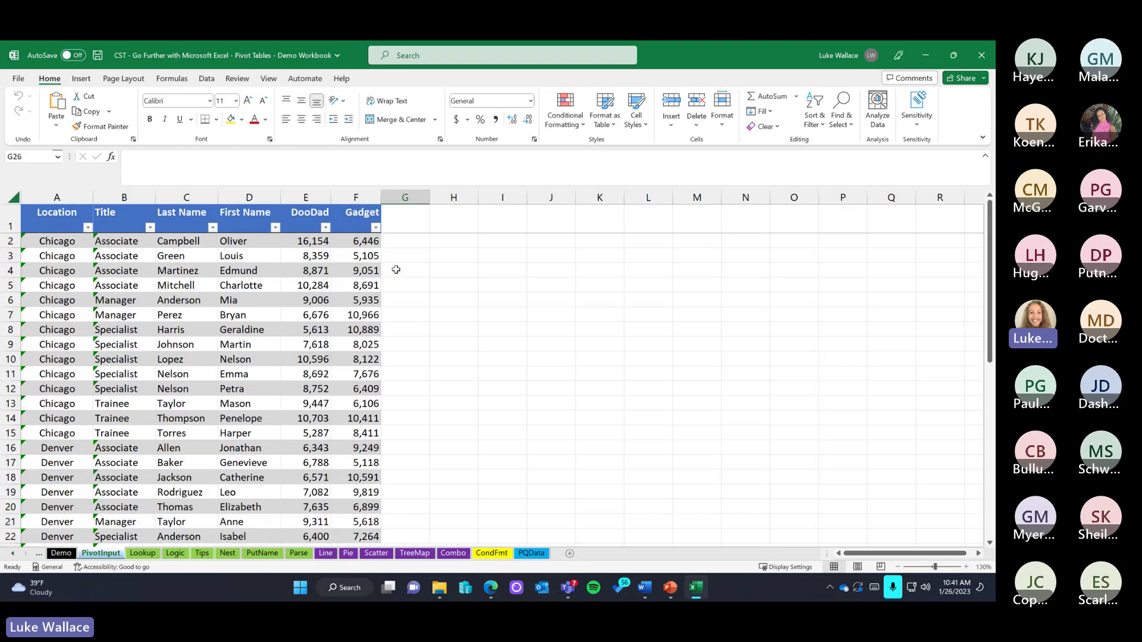
left_click(409, 244)
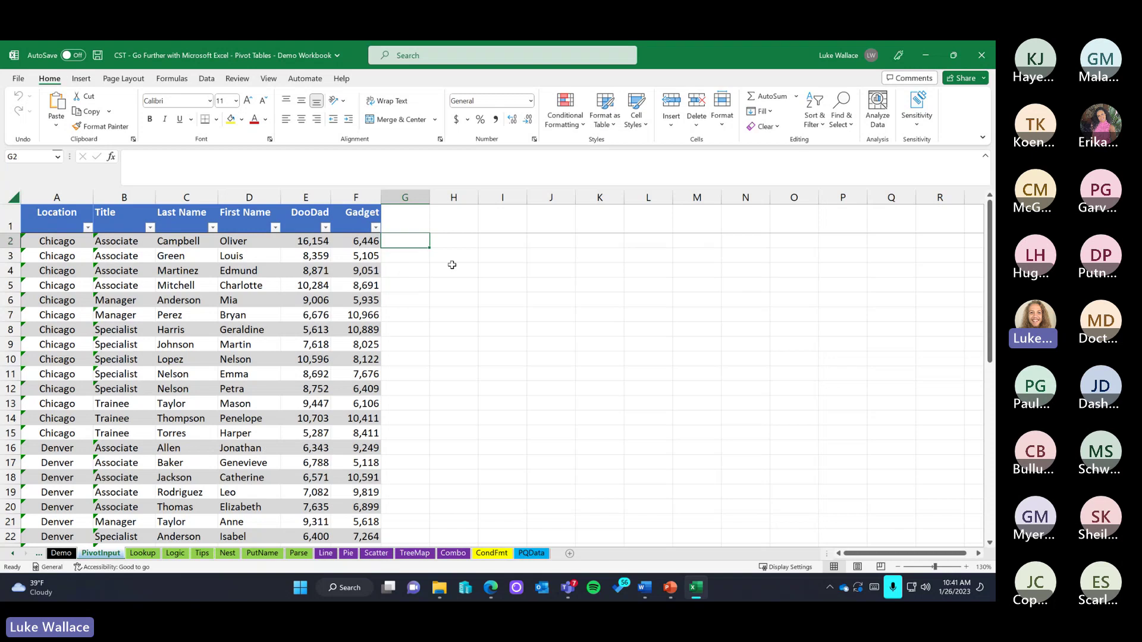
type("=")
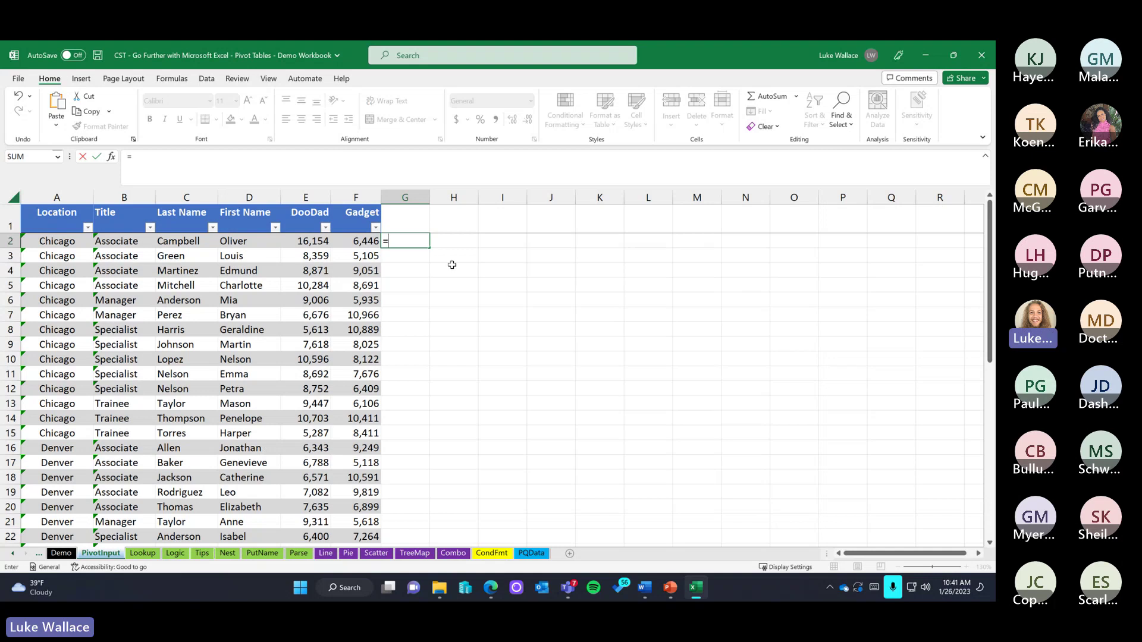
type("[")
type("@DooDad")
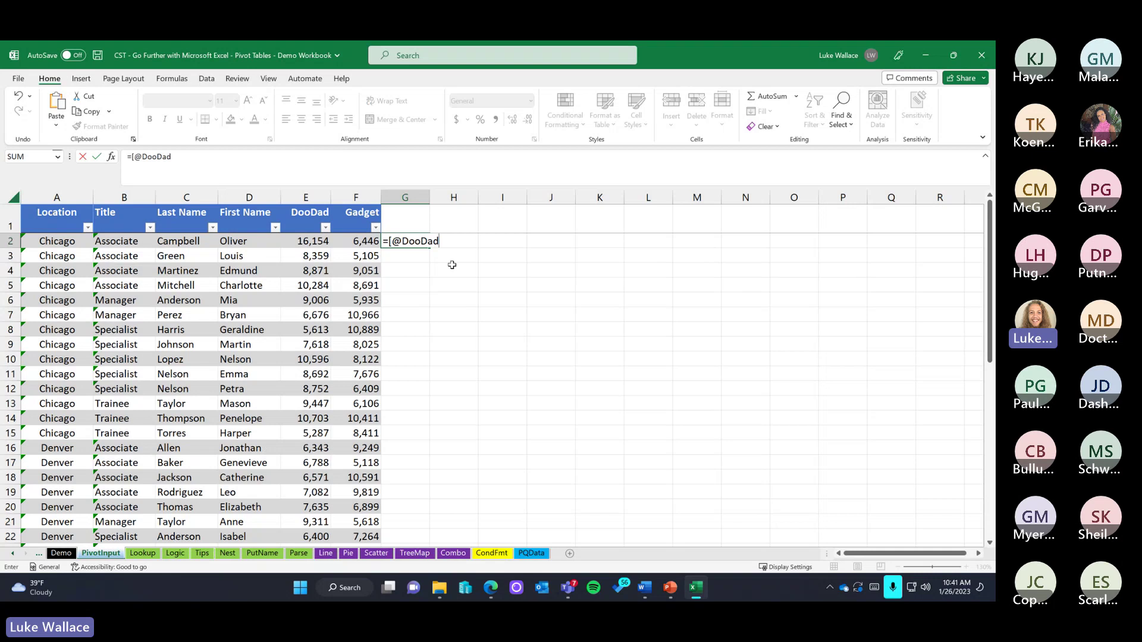
type("]")
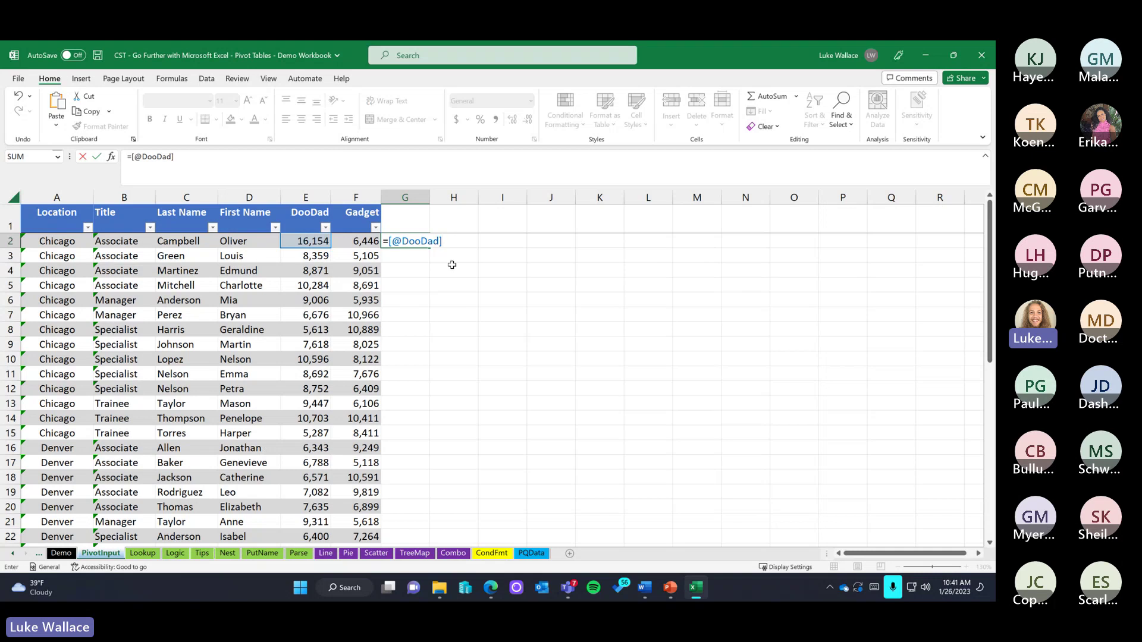
type("+[@Ga")
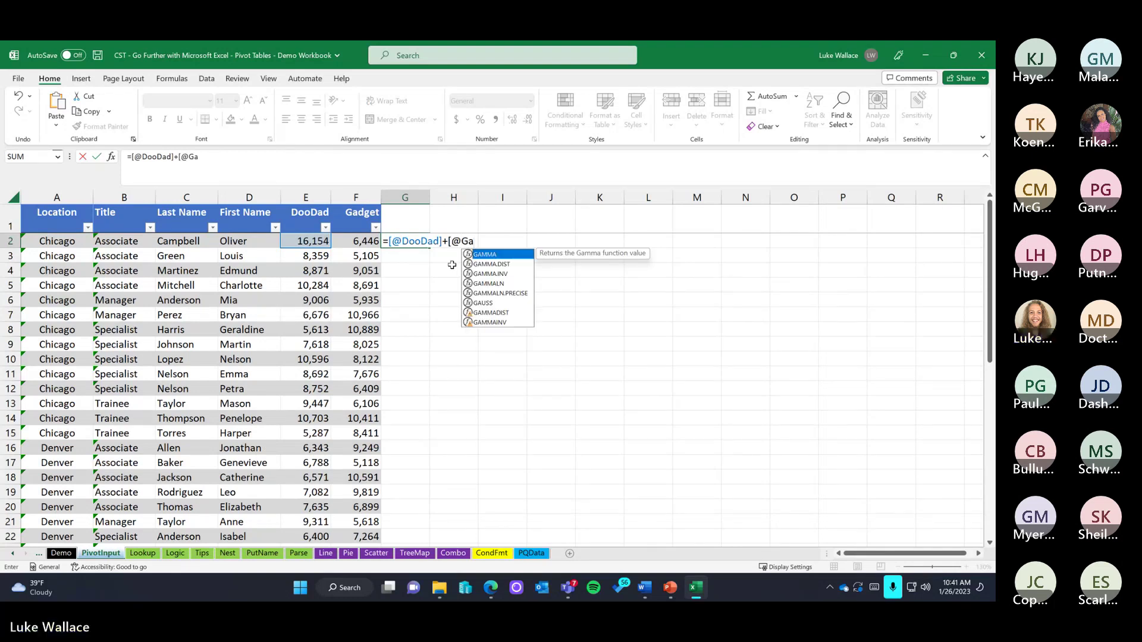
type("dget]")
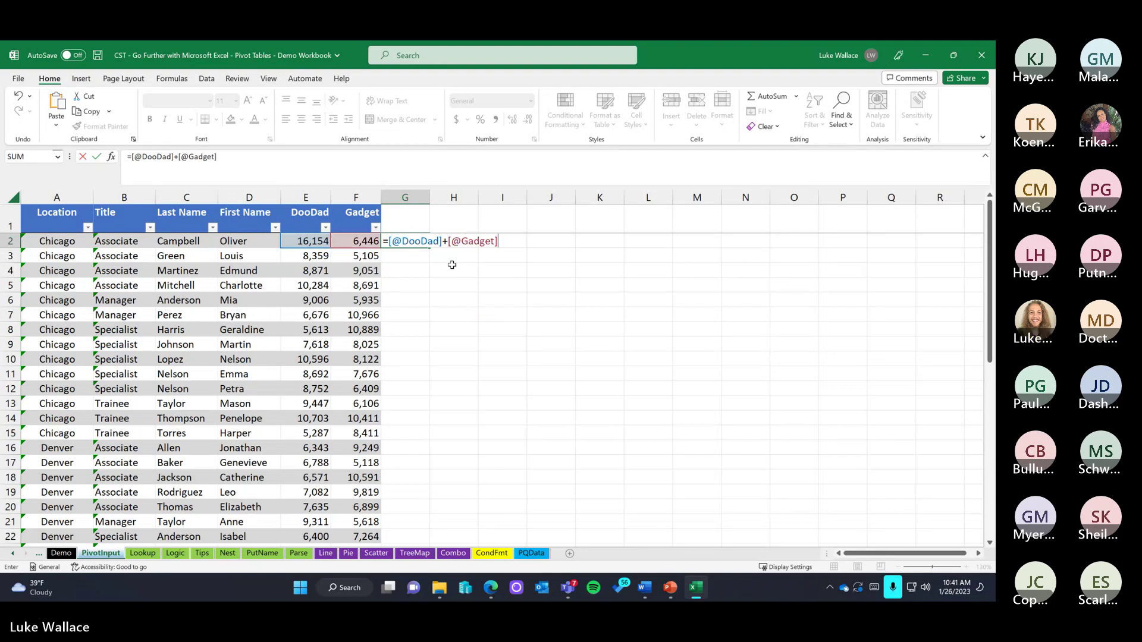
key("Return")
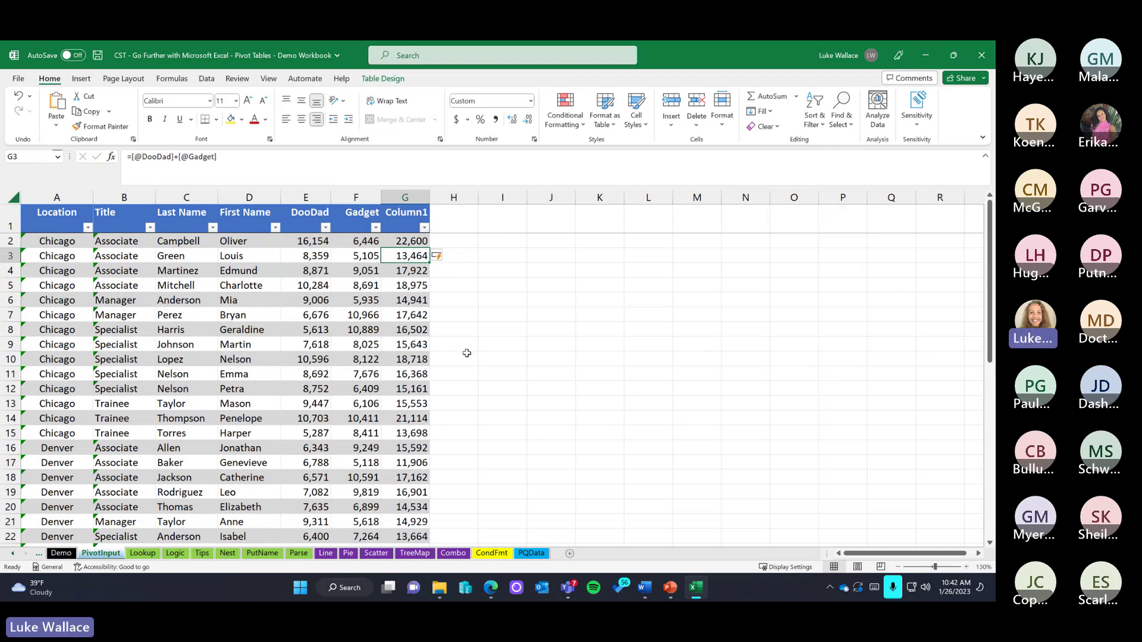
Copy the Gadget column's total formula from F45 across to G45 for the new calculated column
left_click(412, 214)
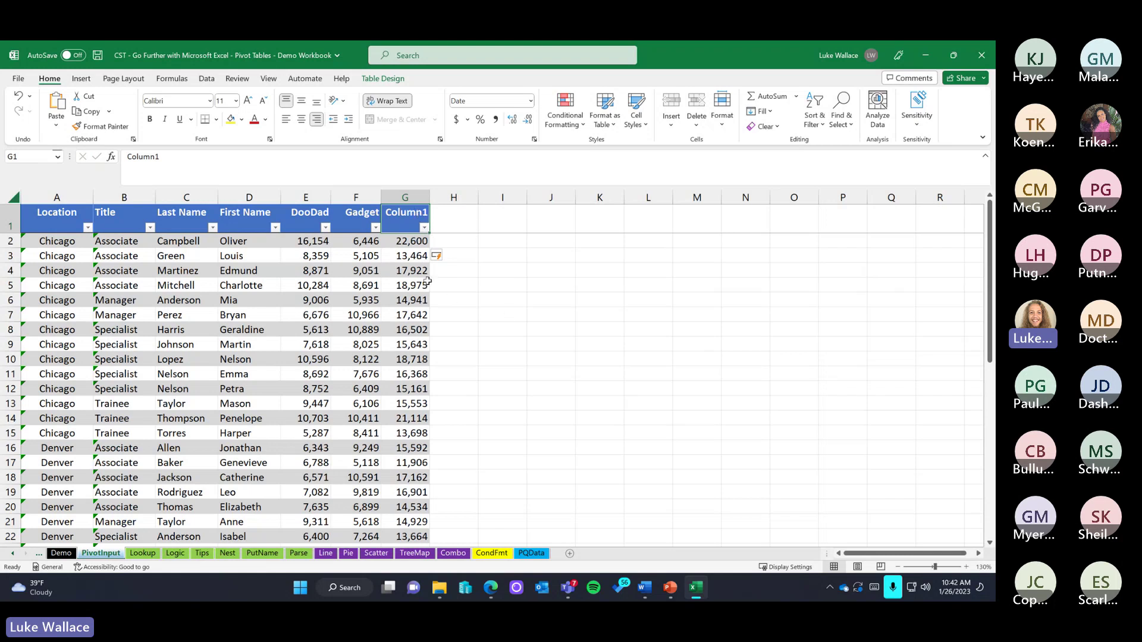
scroll(446, 360, "down", 7)
scroll(446, 360, "down", 5)
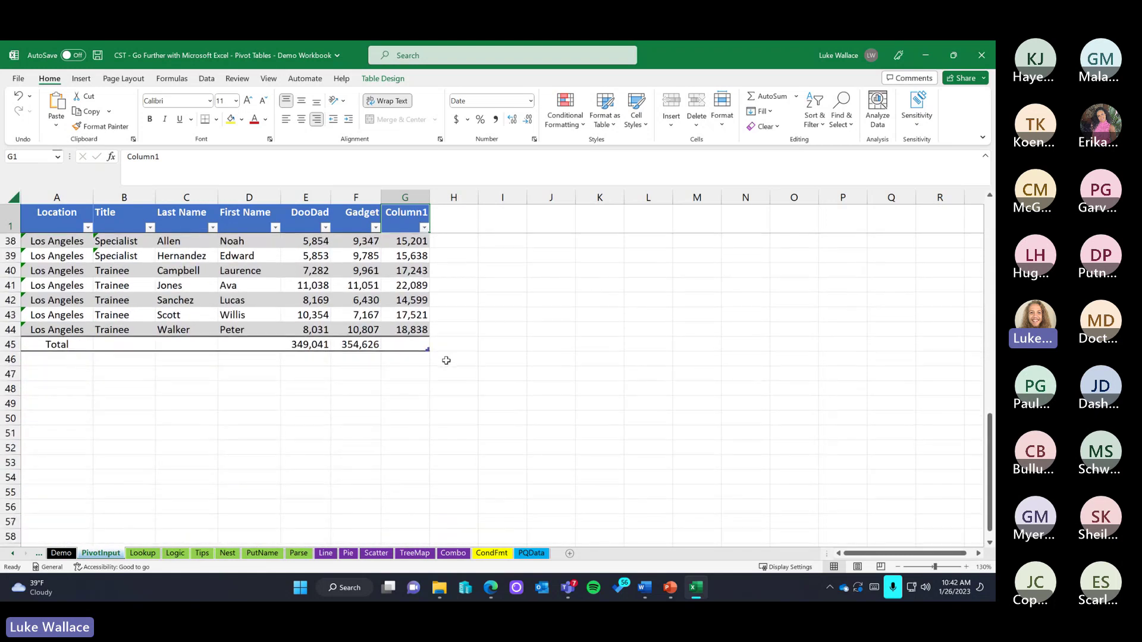
scroll(446, 359, "up", 4)
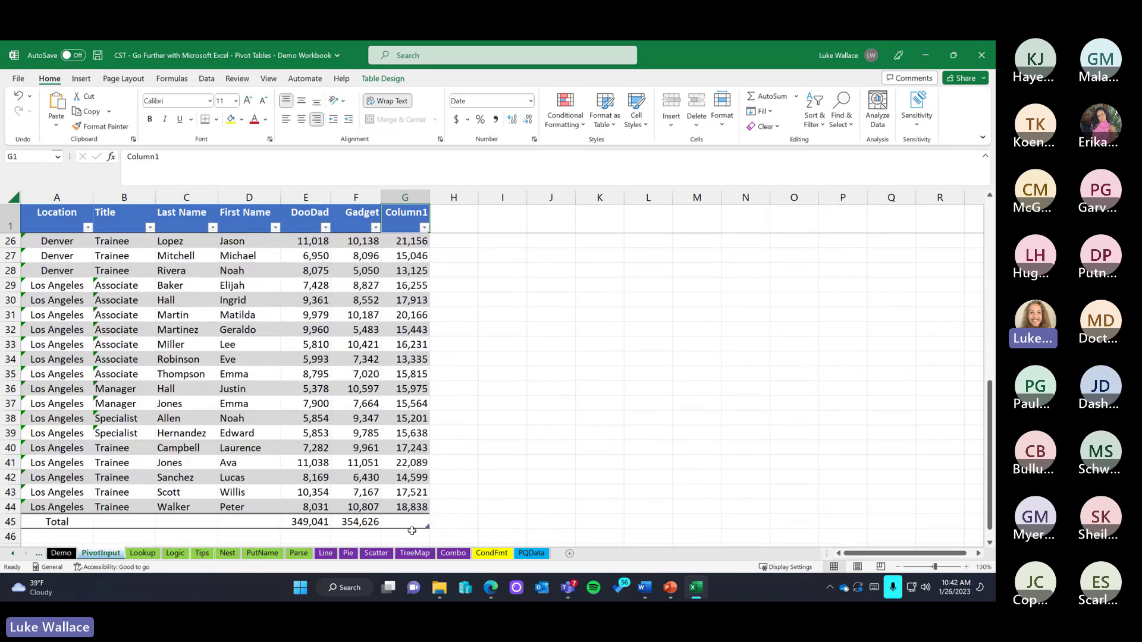
left_click(364, 522)
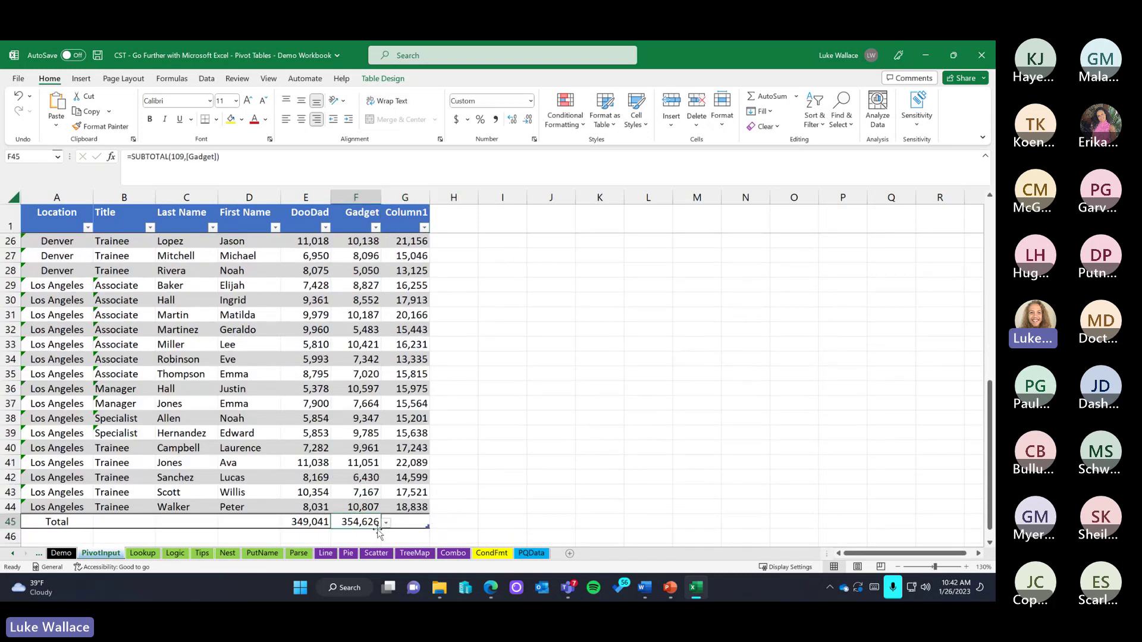
left_click_drag(382, 528, 419, 527)
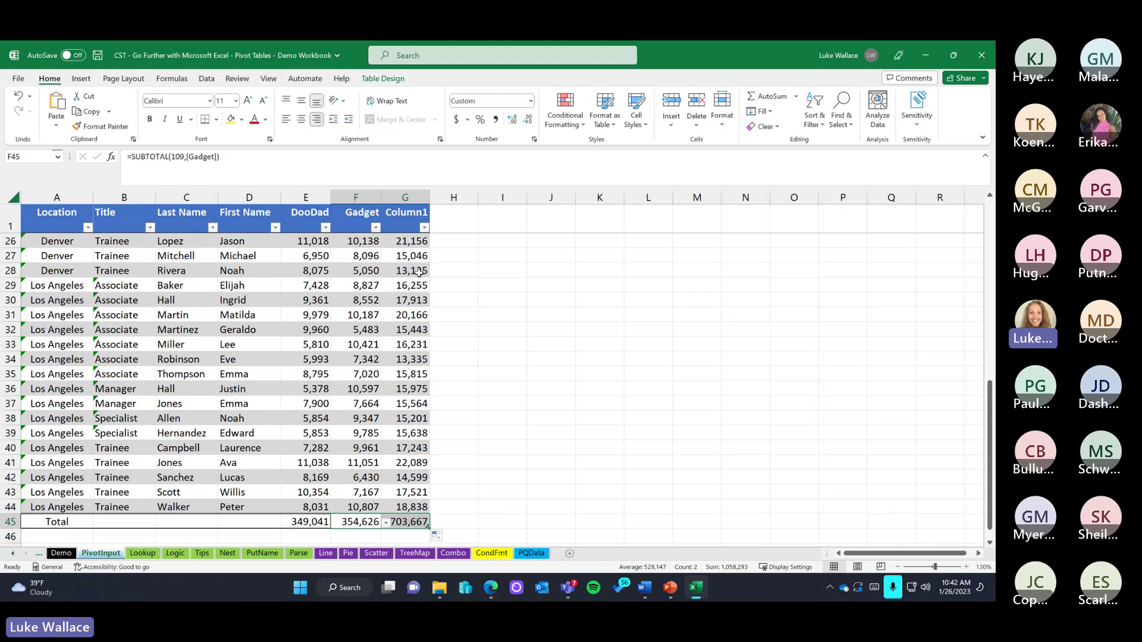
Undo the copied total and the added calculated column, restoring the table to its original six columns
key("ctrl+z")
key("ctrl+z")
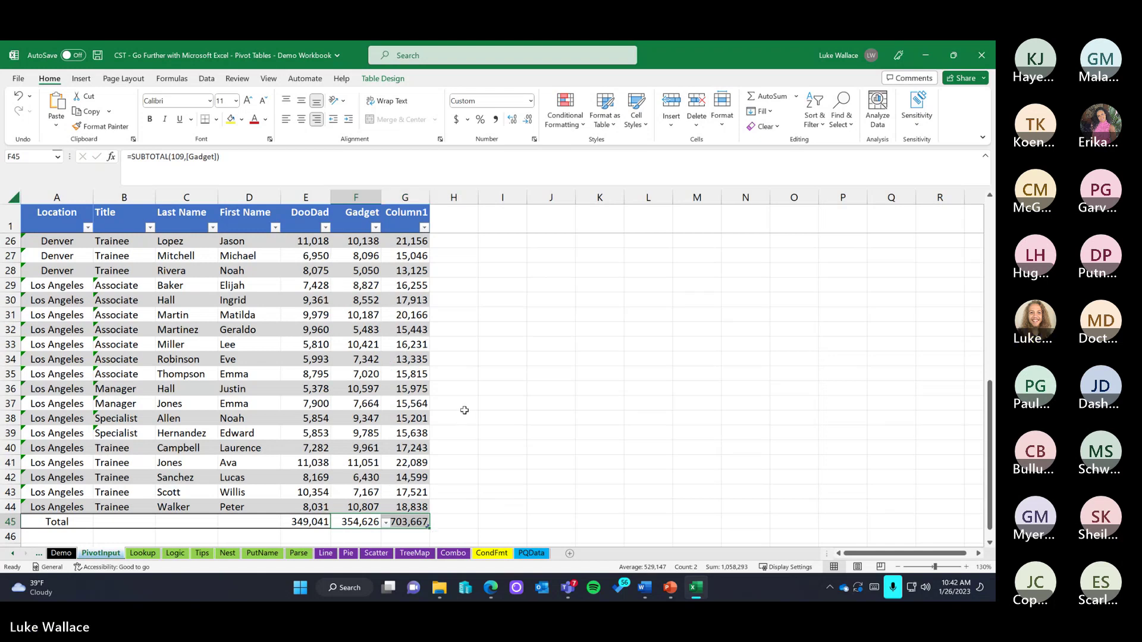
key("ctrl+z")
key("ctrl+z")
key("ctrl+z")
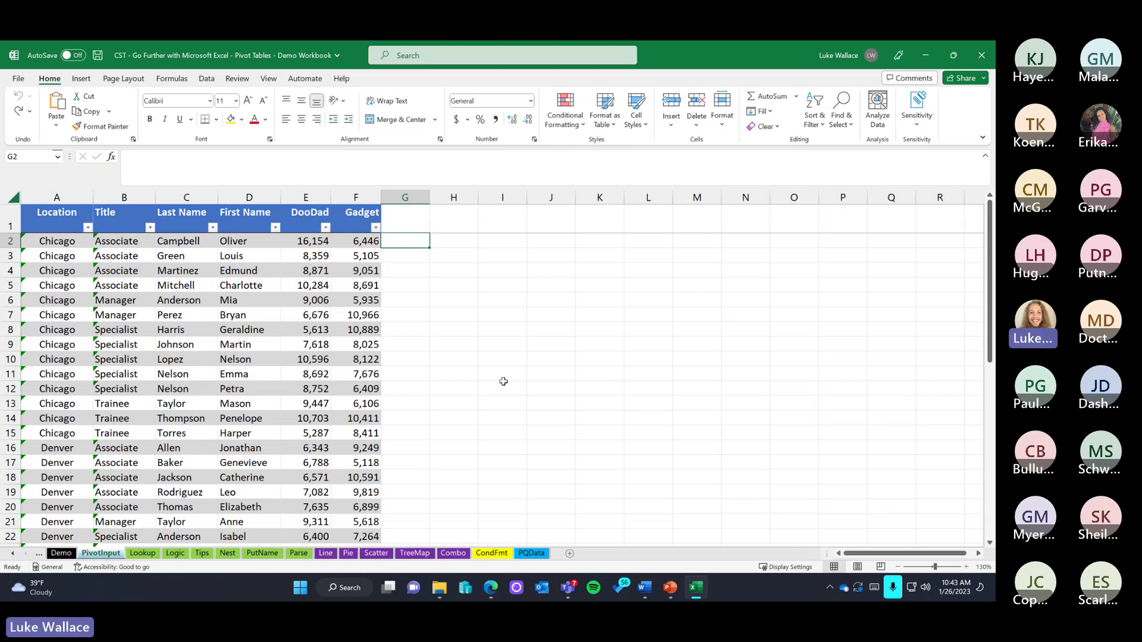
Insert a PivotTable on a new worksheet, using the table's header and data rows A1:F44 without the Total row as source
left_click(82, 78)
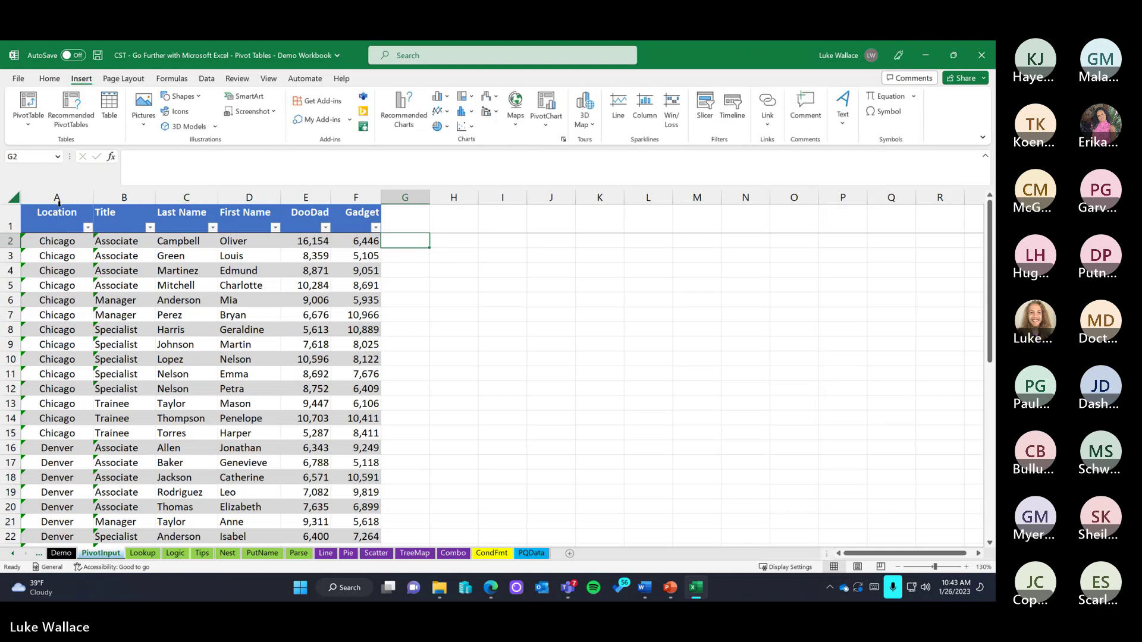
left_click(30, 121)
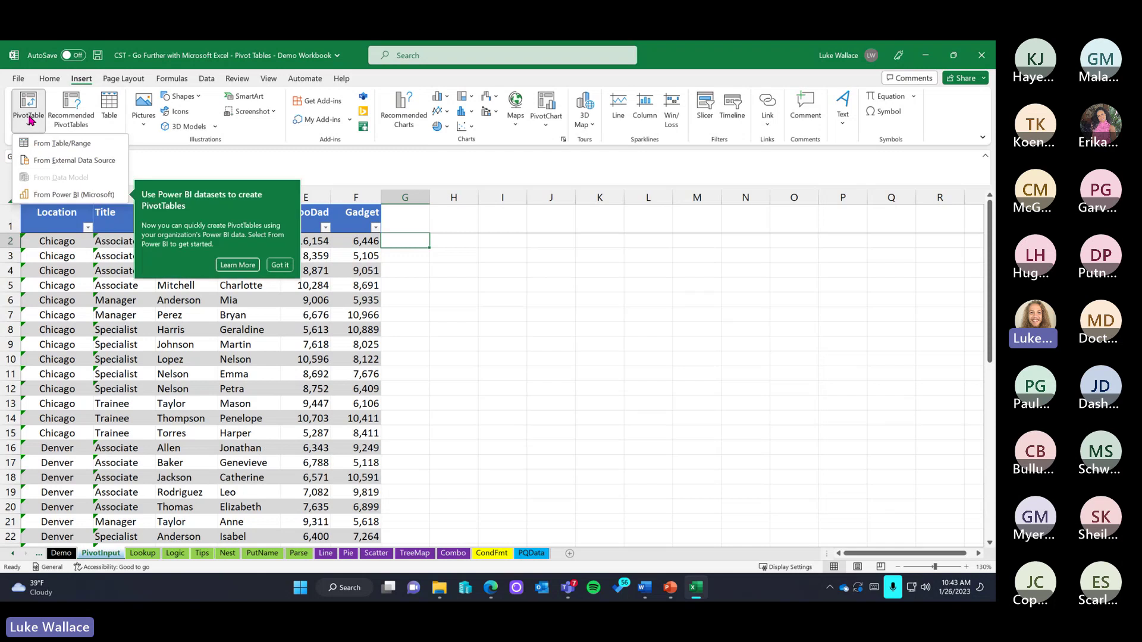
left_click(63, 144)
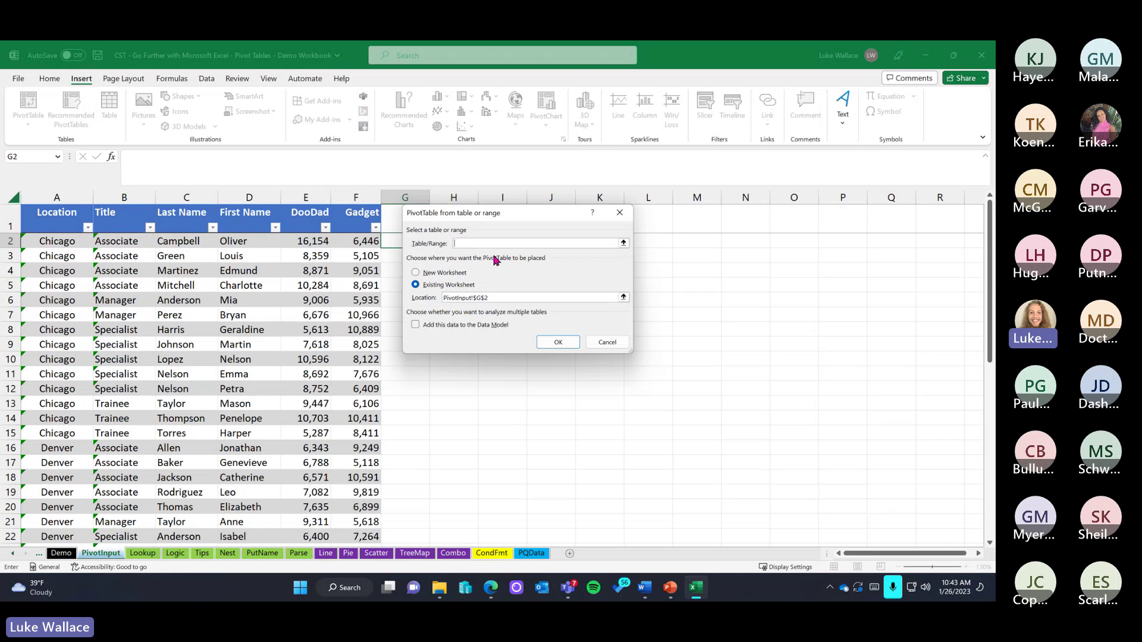
left_click(623, 243)
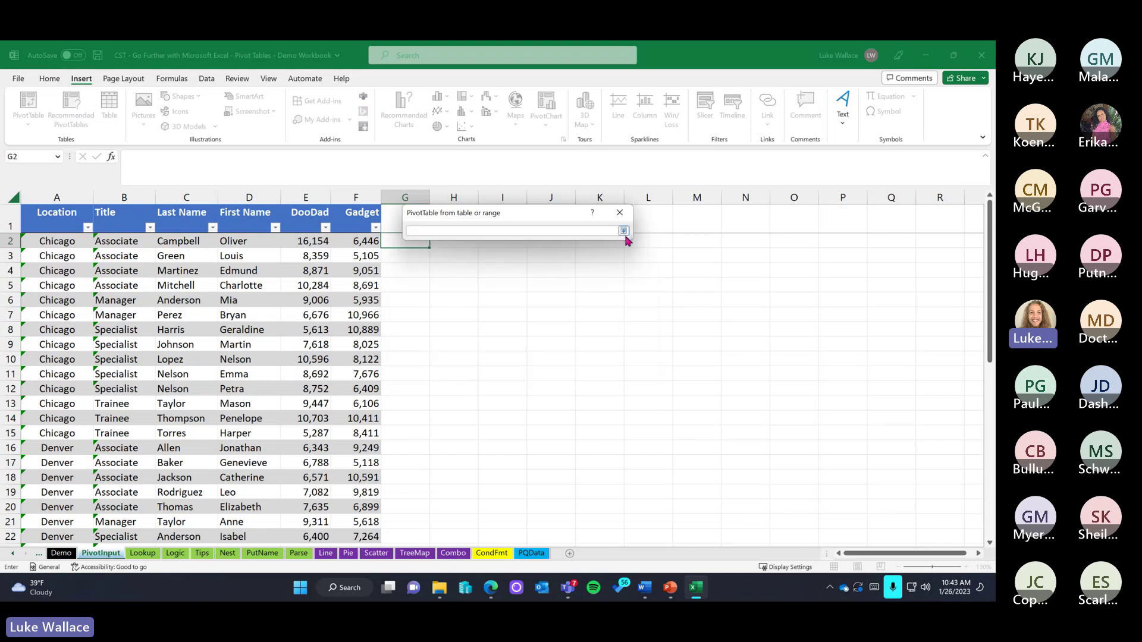
left_click(624, 232)
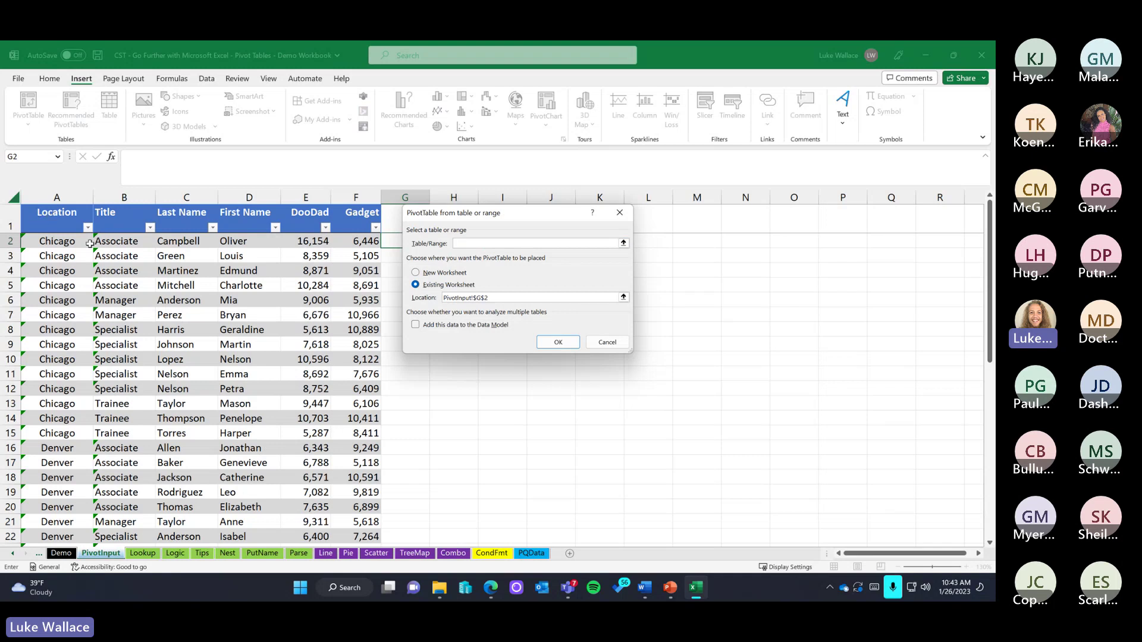
left_click_drag(58, 219, 379, 506)
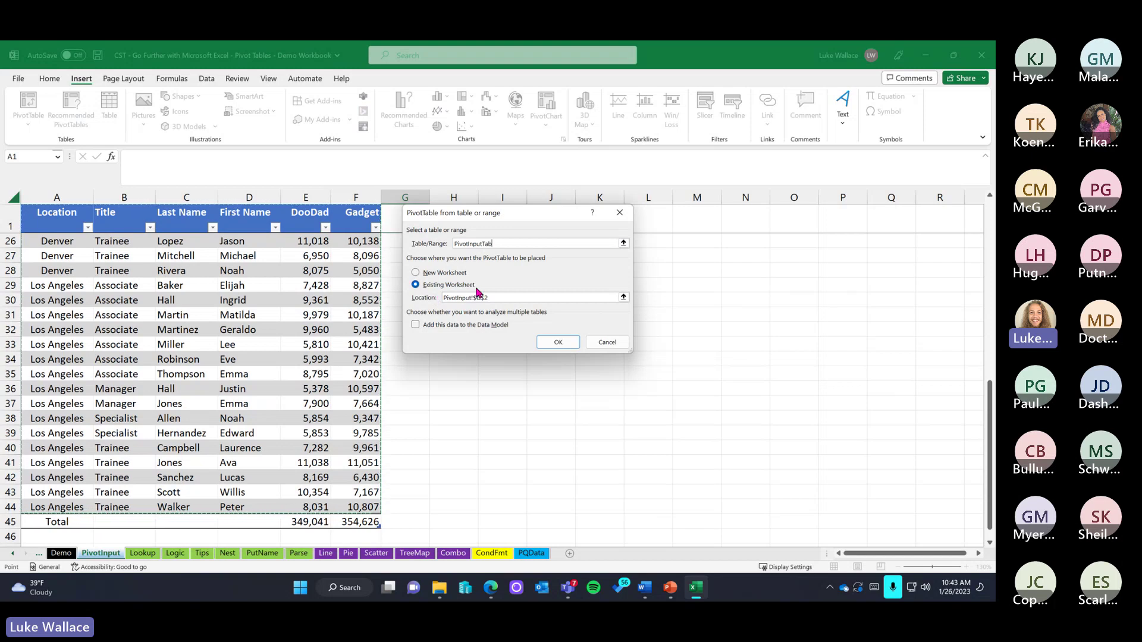
left_click(415, 273)
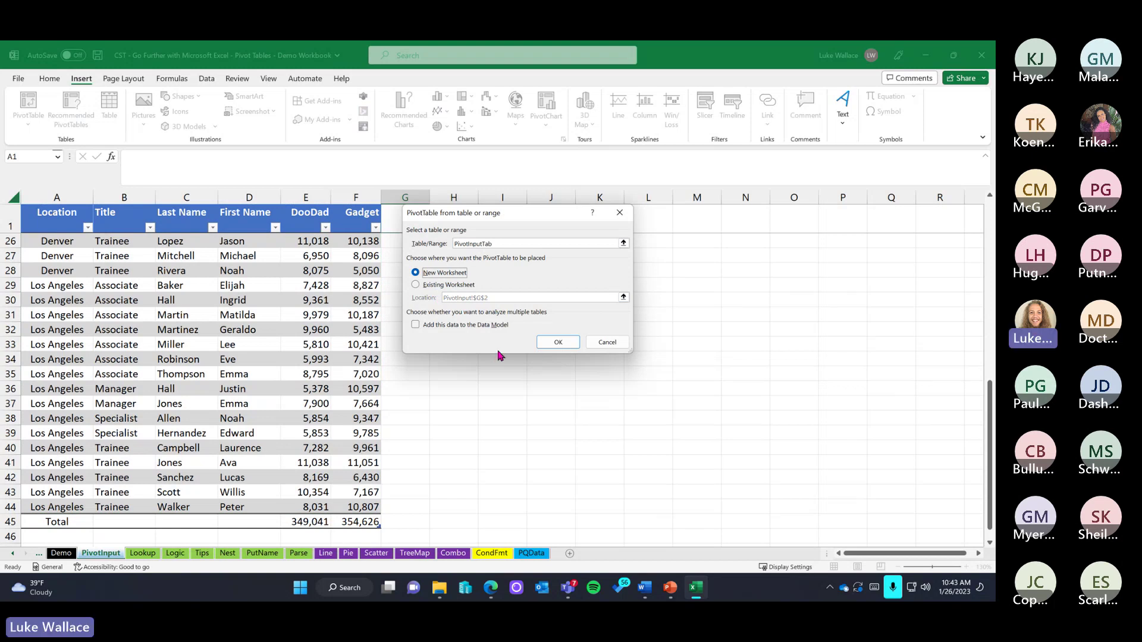
left_click(559, 343)
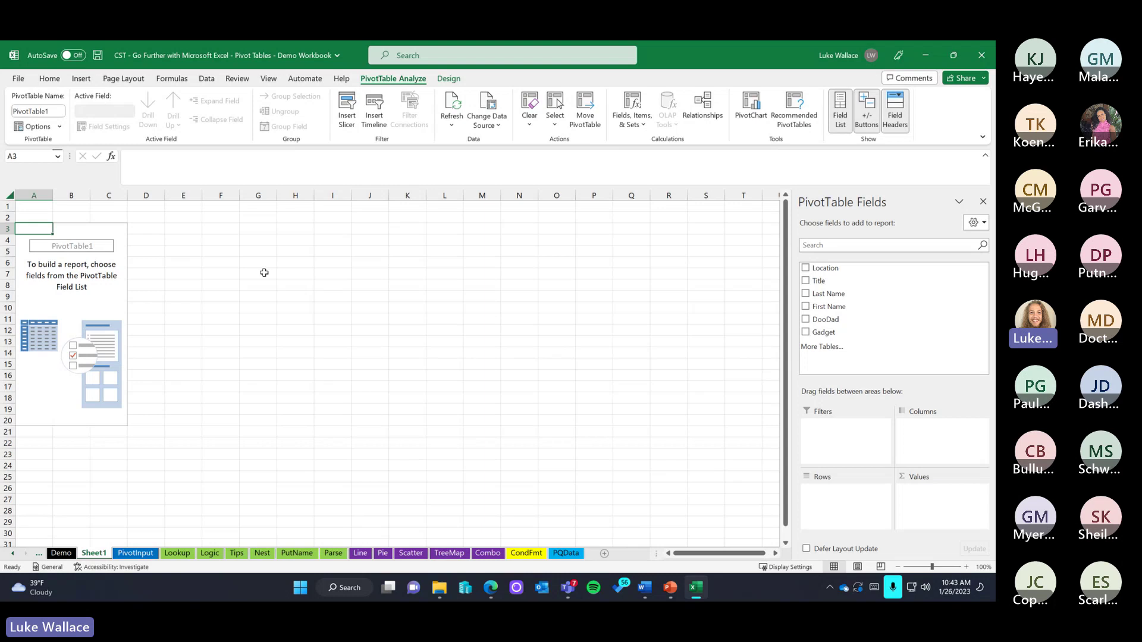
Rename the new PivotTable worksheet to PivotTab1
double_click(97, 556)
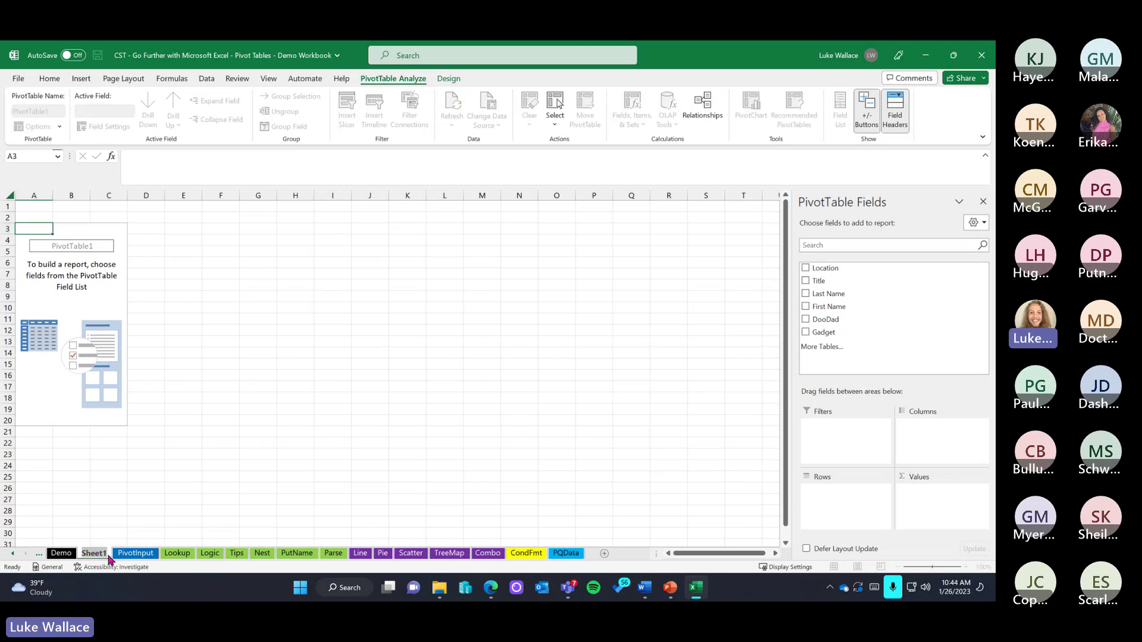
type("Pivot")
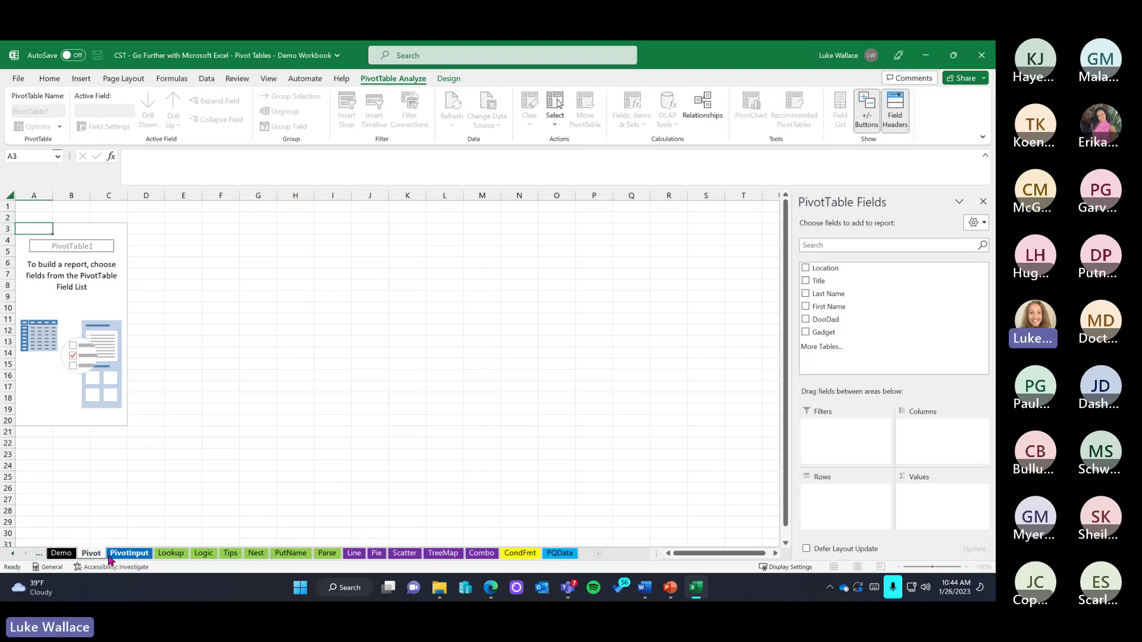
type("Ta")
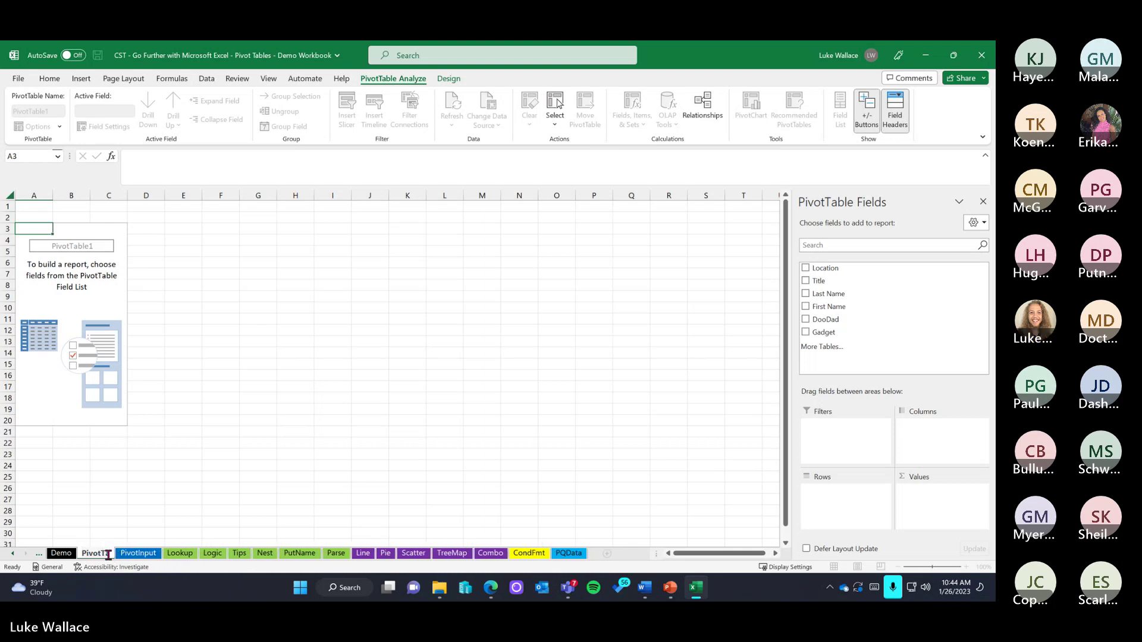
type("b1")
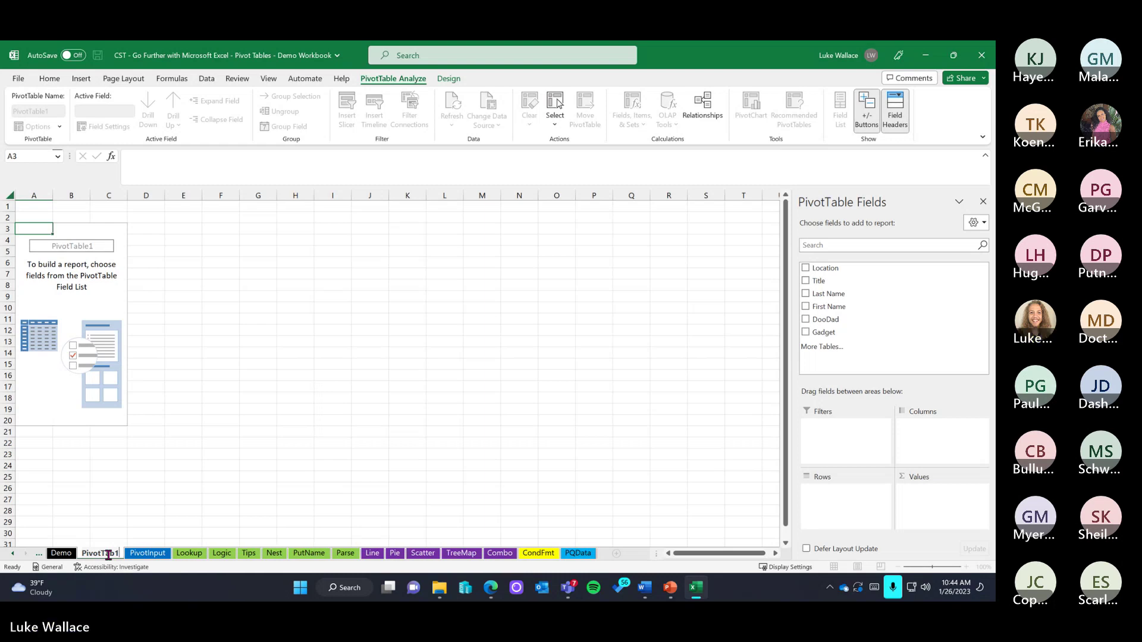
key("Return")
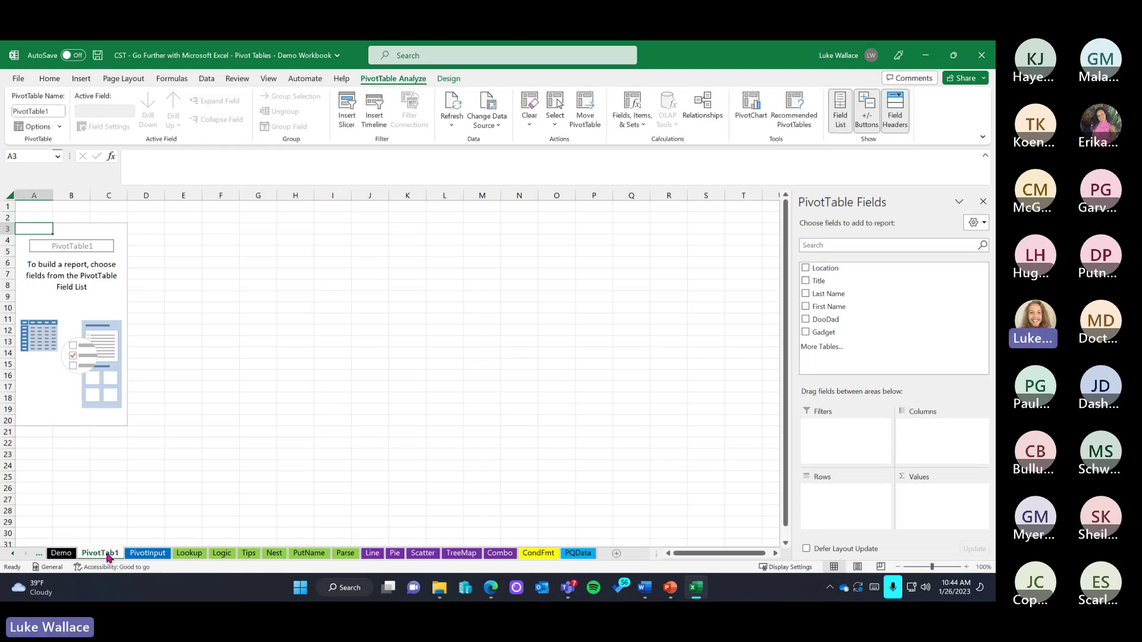
Color the PivotTab1 sheet tab standard red
right_click(101, 557)
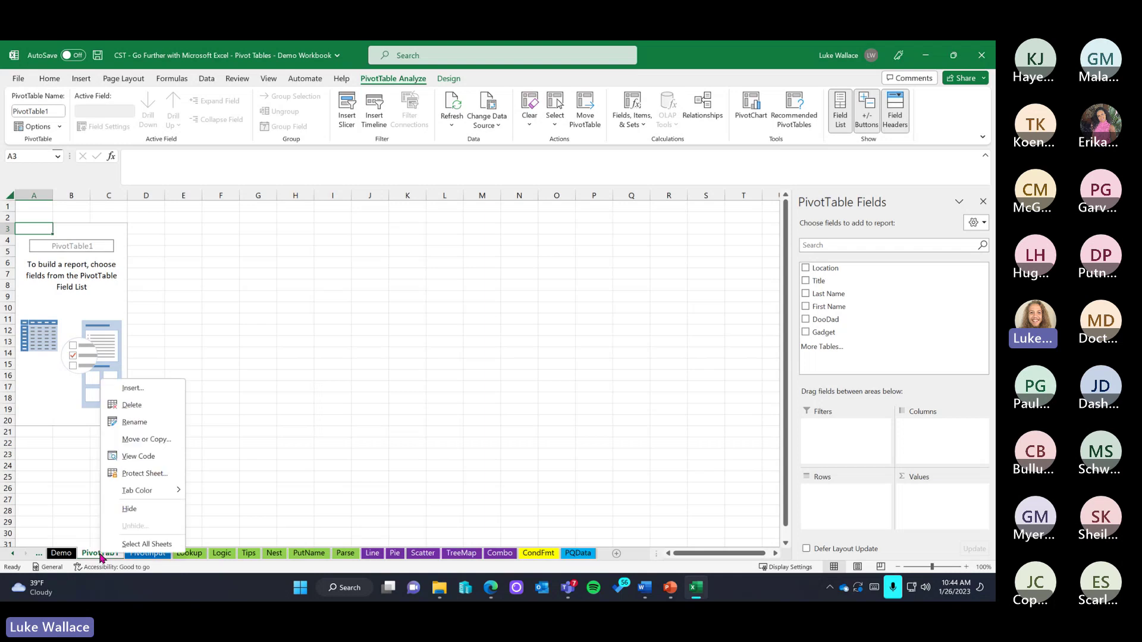
mouse_move(160, 491)
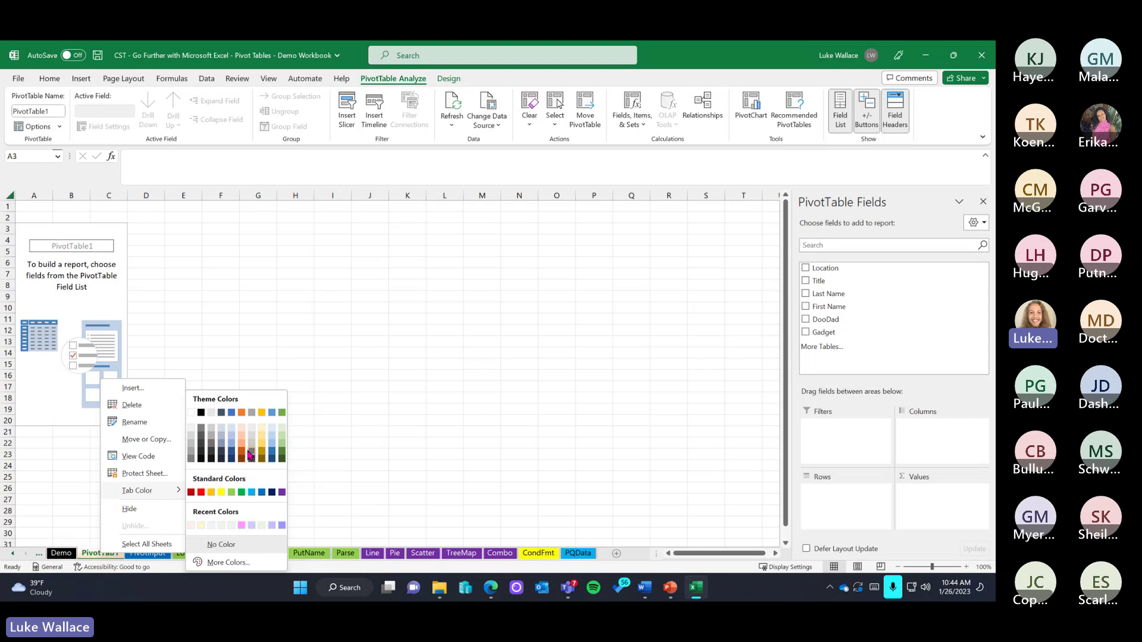
left_click(201, 495)
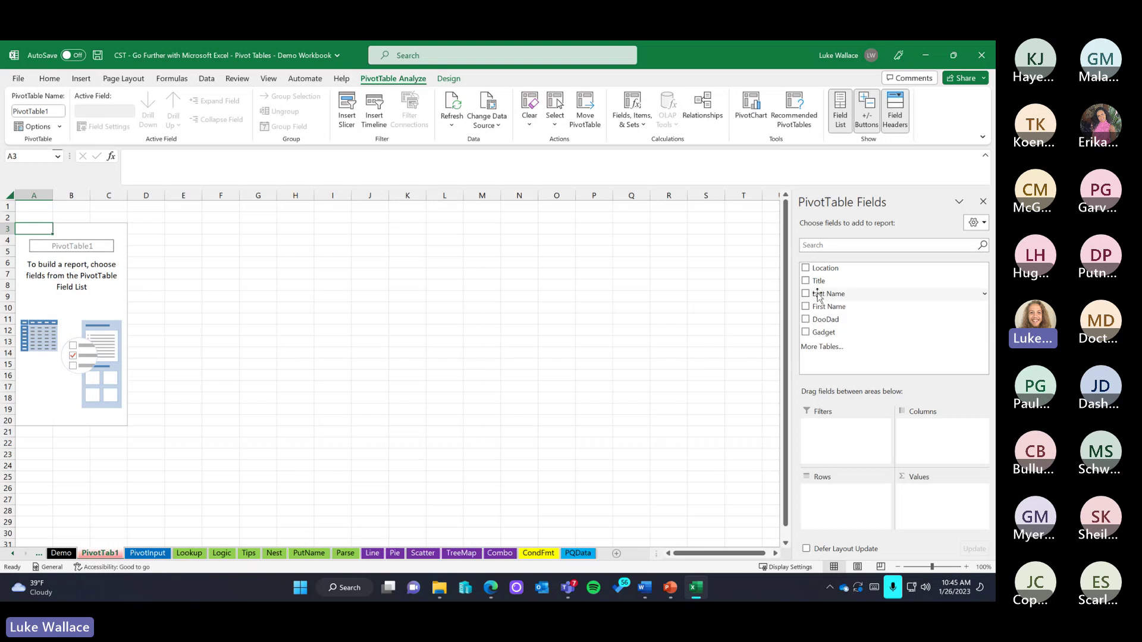
Add the Location, Title, Last Name, First Name, DooDad and Gadget fields to the PivotTable
left_click(805, 267)
left_click(805, 281)
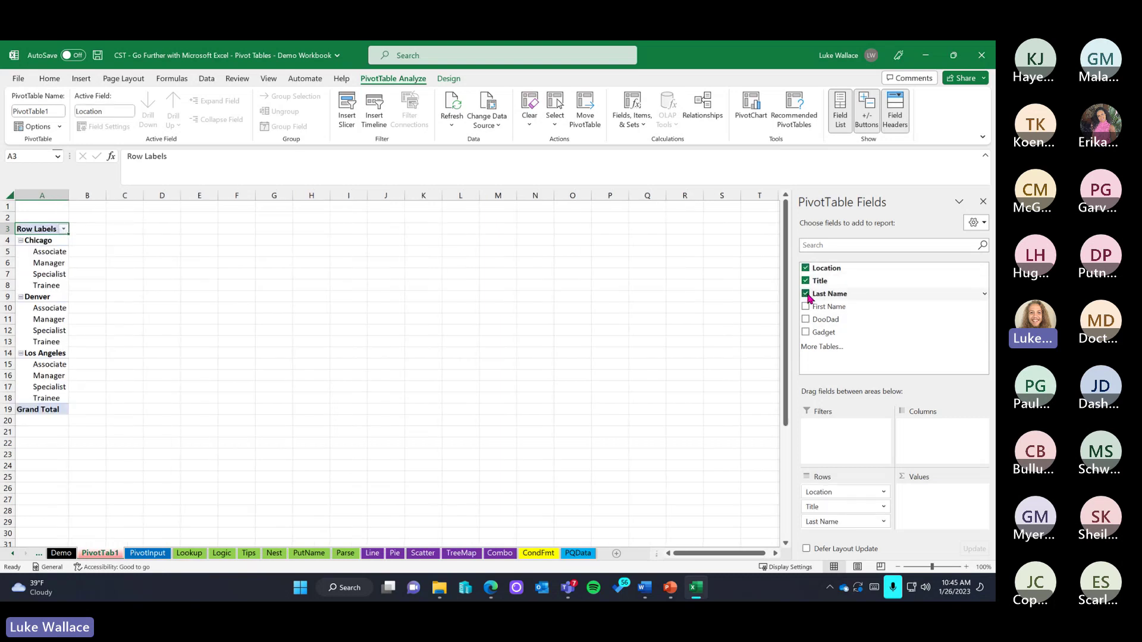
left_click(805, 293)
left_click(805, 307)
left_click(805, 319)
left_click(805, 332)
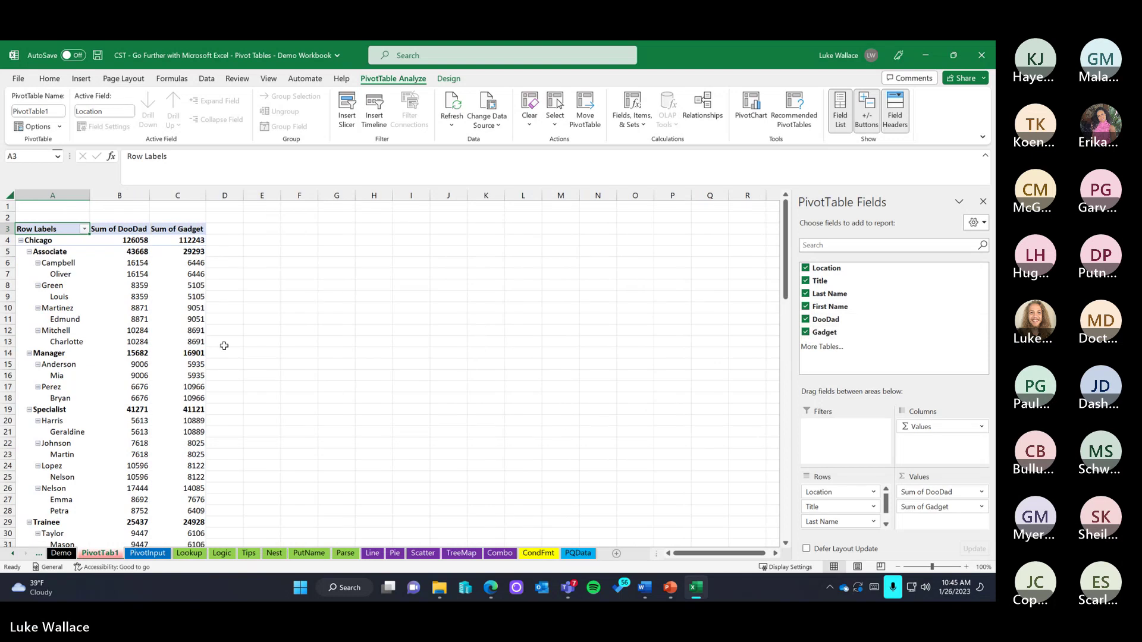
Remove the Location, Title and First Name fields from the PivotTable, keeping Last Name as the only row field
left_click(805, 268)
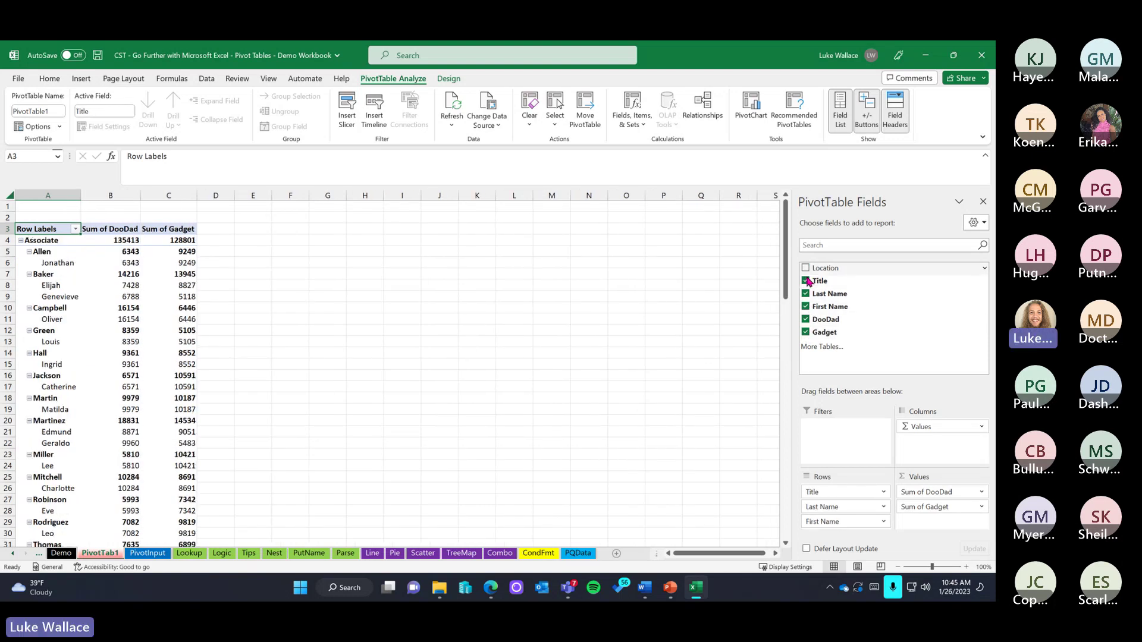
left_click(806, 280)
left_click(805, 306)
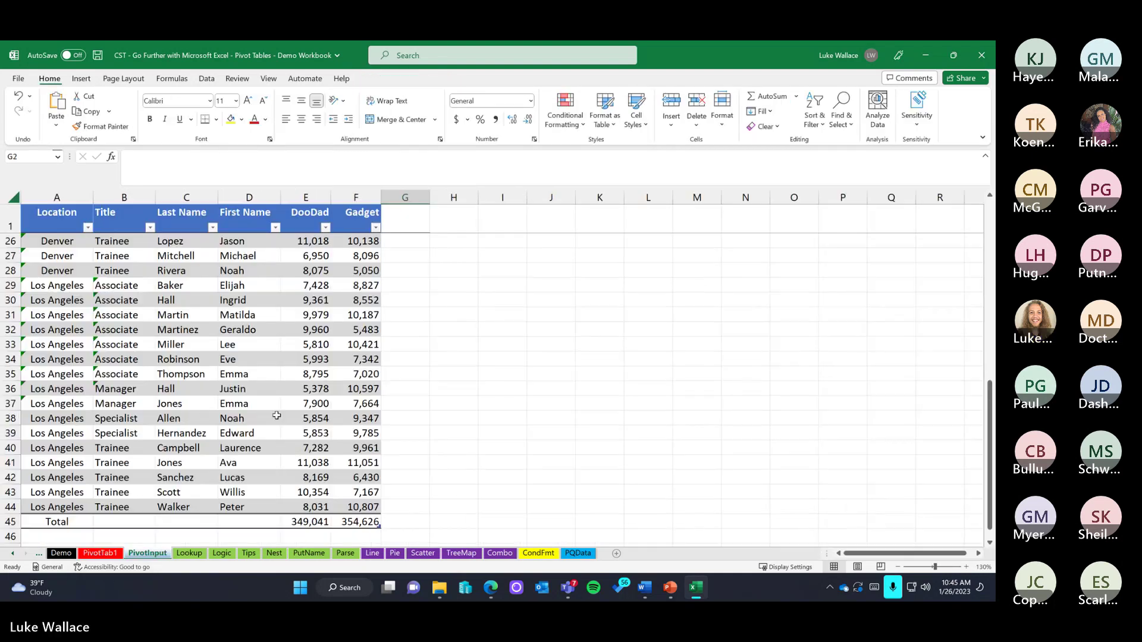
Check the source data on the PivotInput sheet, and add Title and Location as row fields beneath Last Name on PivotTab1
left_click(148, 553)
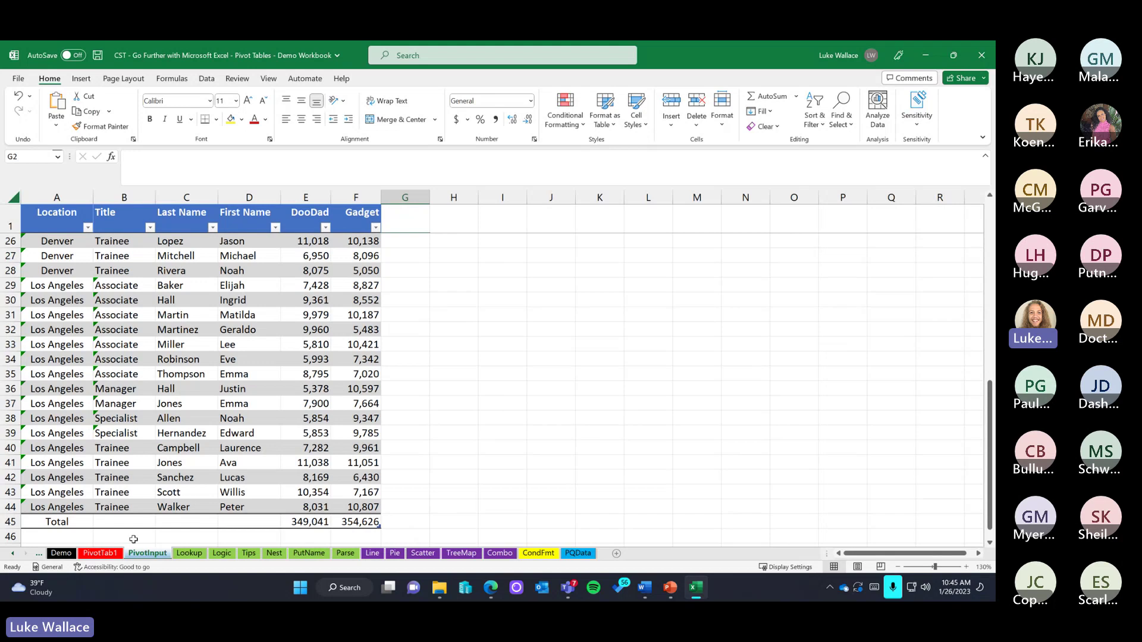
left_click(100, 553)
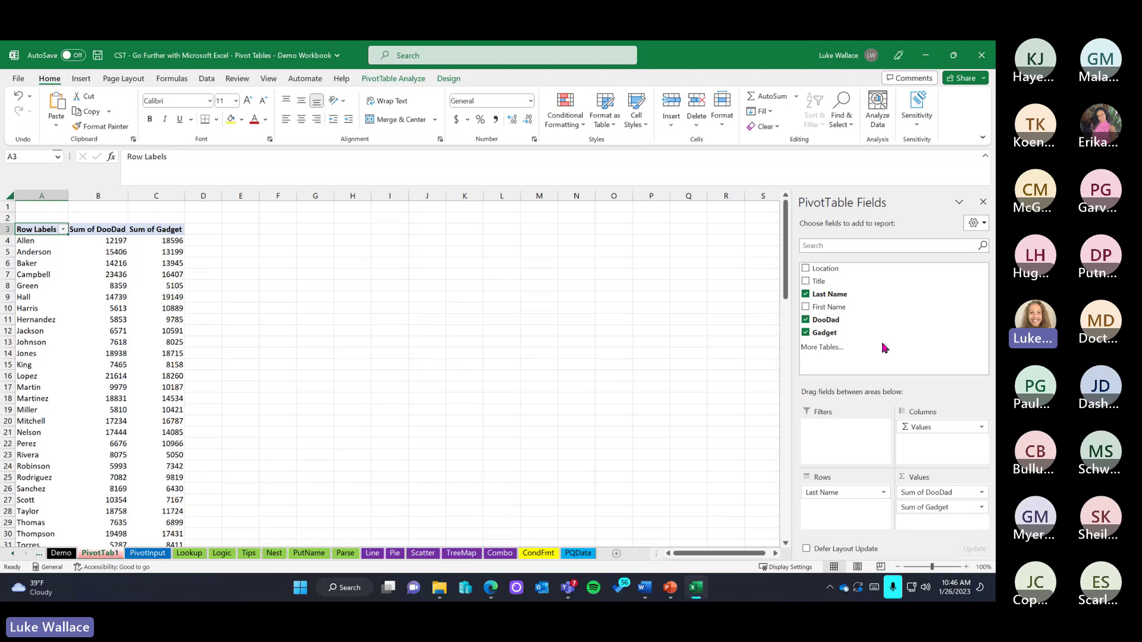
left_click(806, 282)
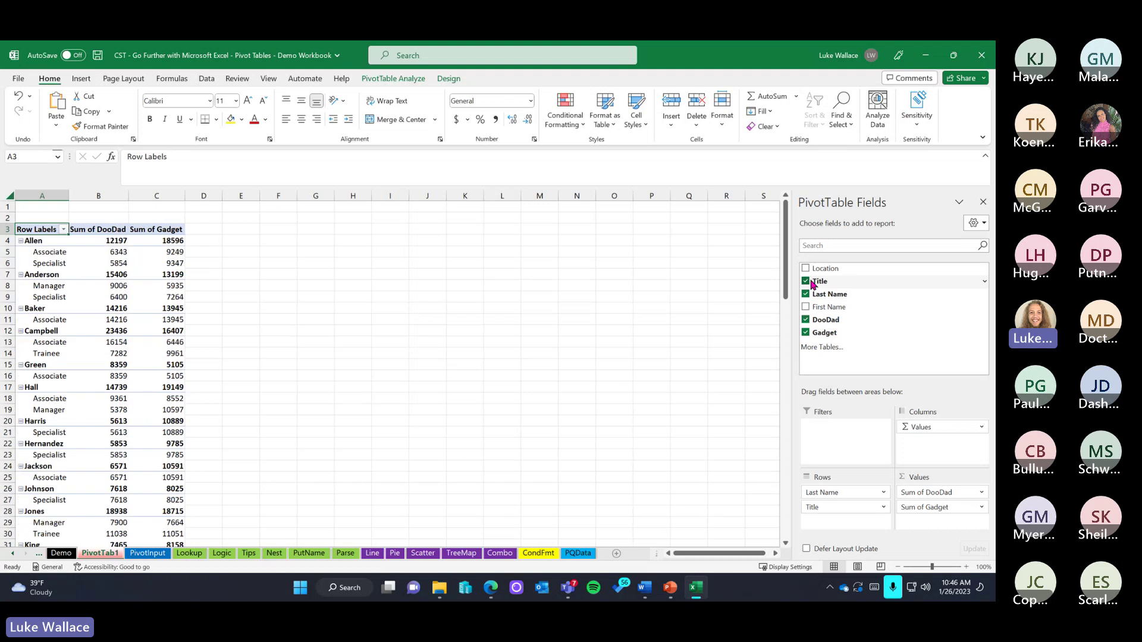
left_click(807, 269)
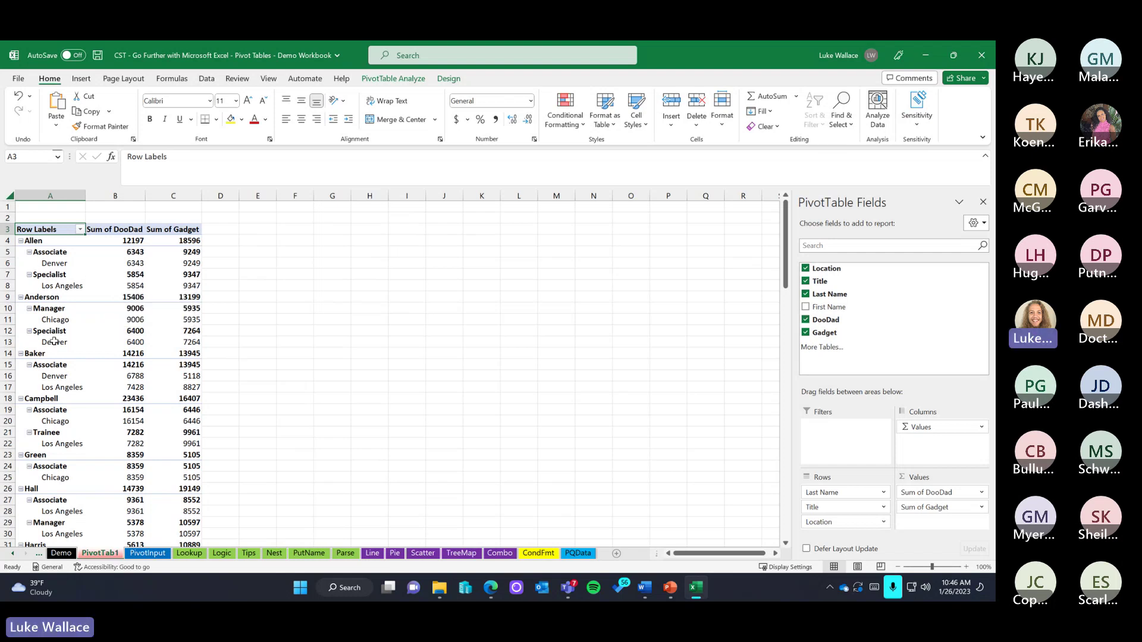
Review the nested PivotTable rows, and reorder the row fields as Location, Title, Last Name
scroll(59, 275, "down", 12)
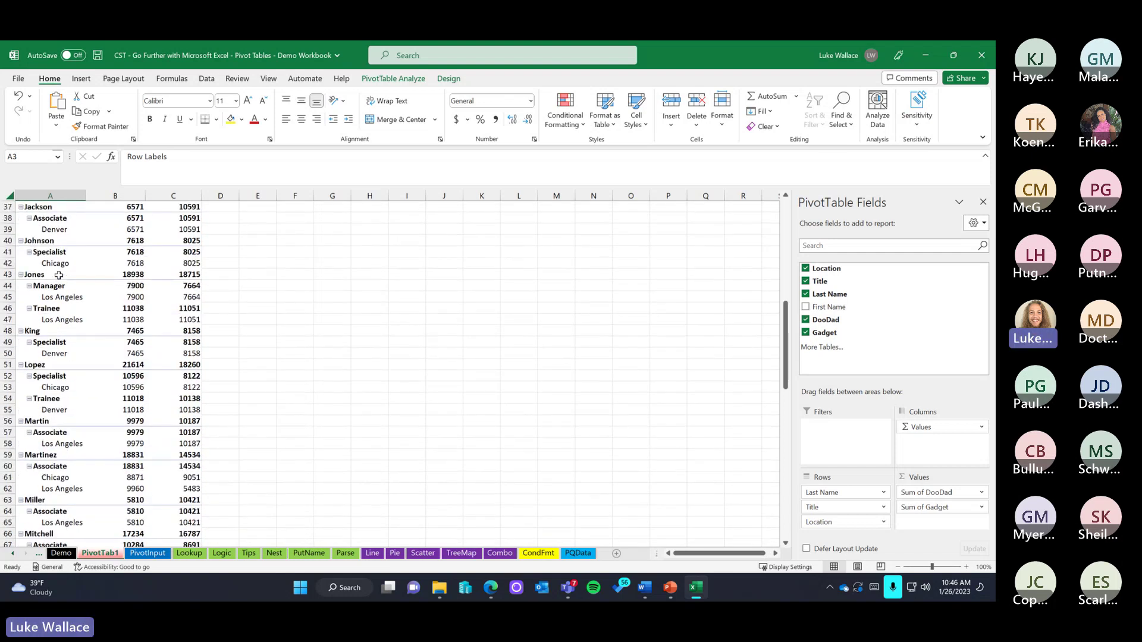
scroll(59, 275, "down", 5)
scroll(58, 275, "up", 14)
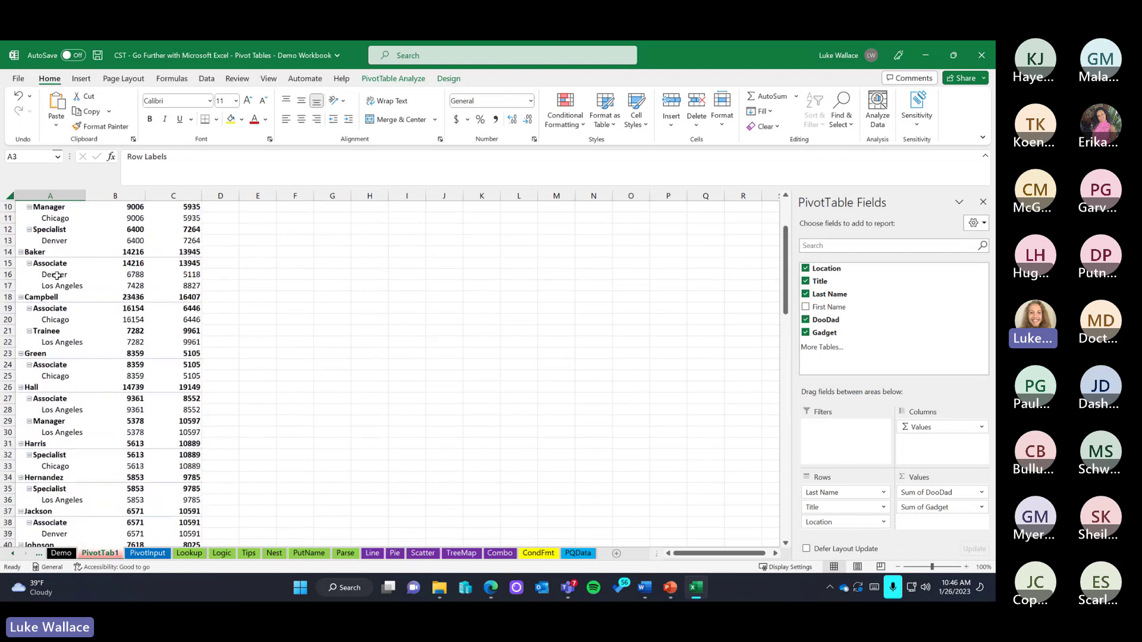
scroll(57, 275, "up", 3)
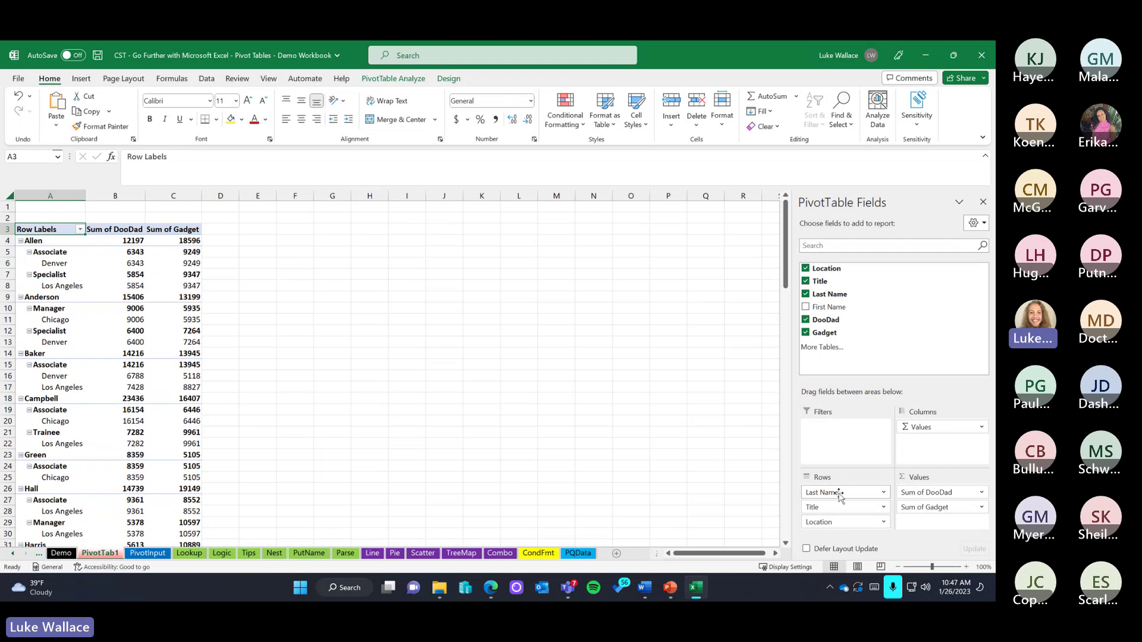
left_click_drag(845, 521, 848, 490)
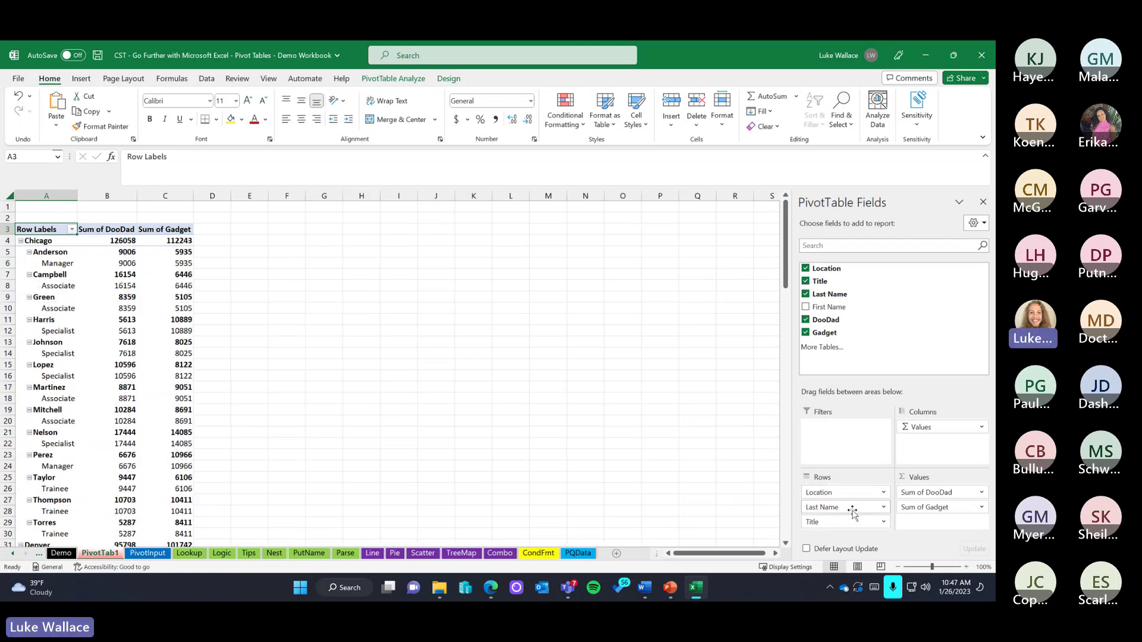
left_click_drag(839, 526, 840, 507)
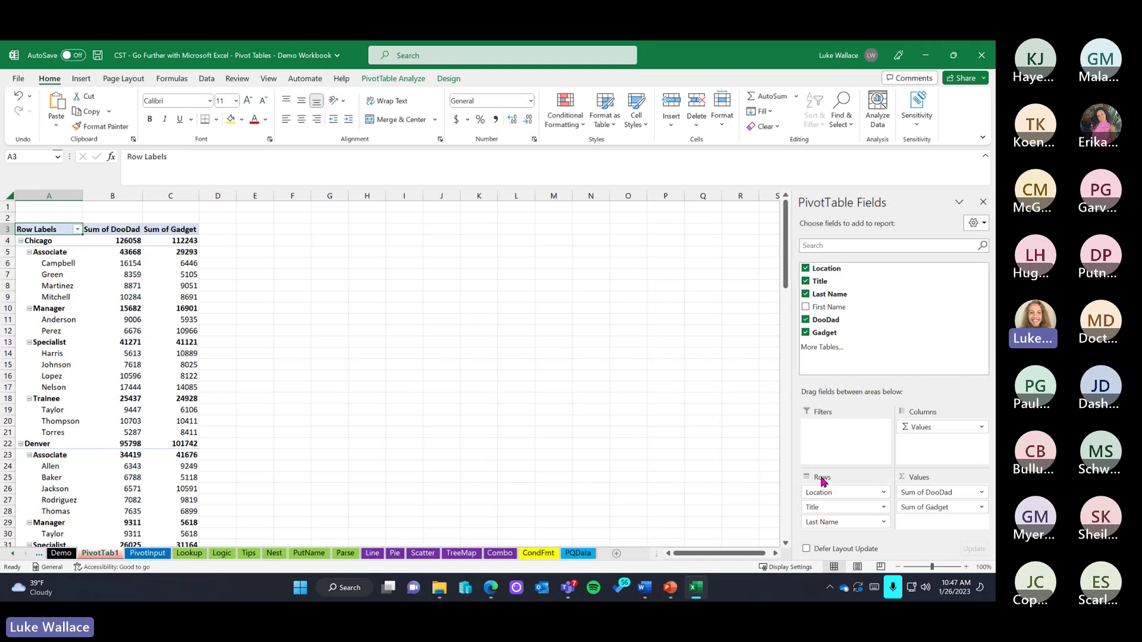
Try Location as a report filter, and return it to the top of the row fields to review the grouping
left_click_drag(837, 493, 835, 429)
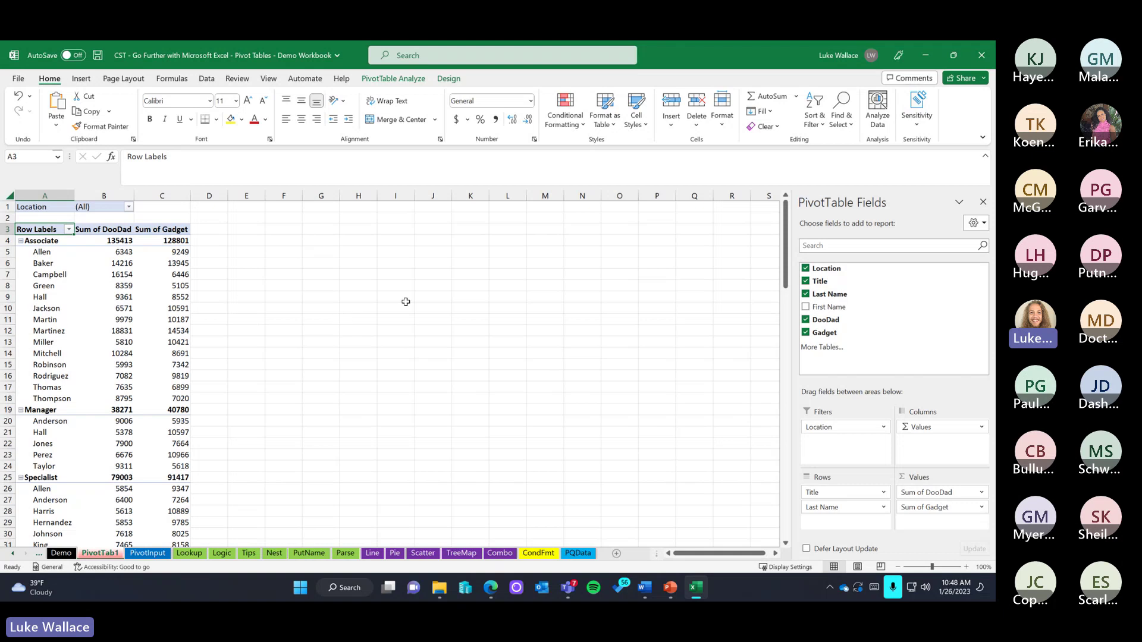
left_click_drag(851, 437, 840, 492)
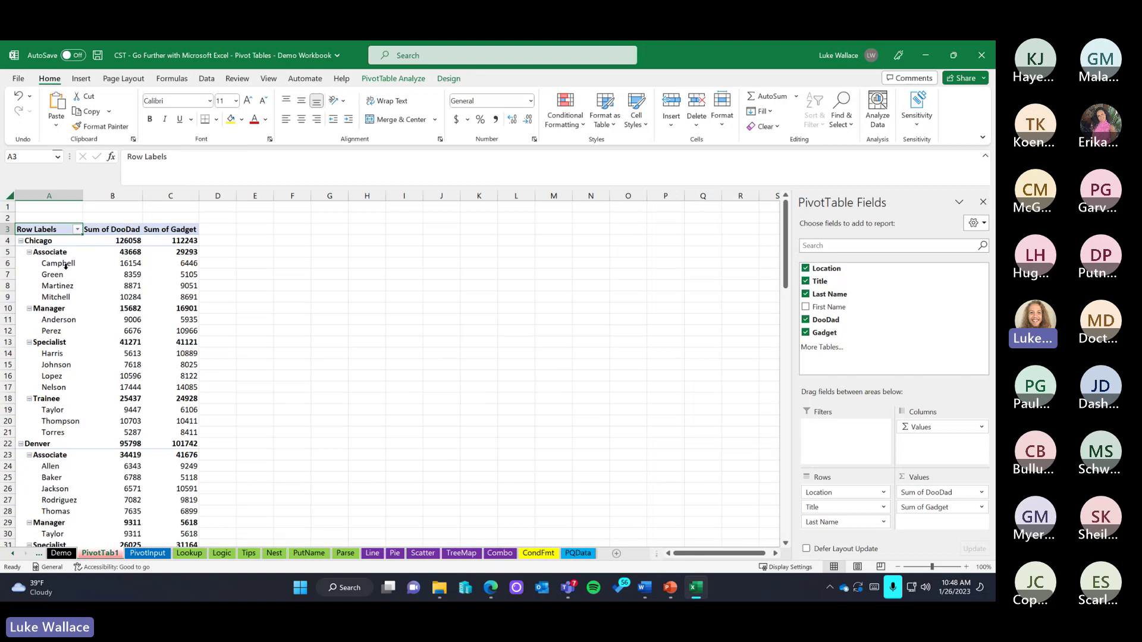
scroll(69, 281, "down", 3)
scroll(69, 280, "down", 1)
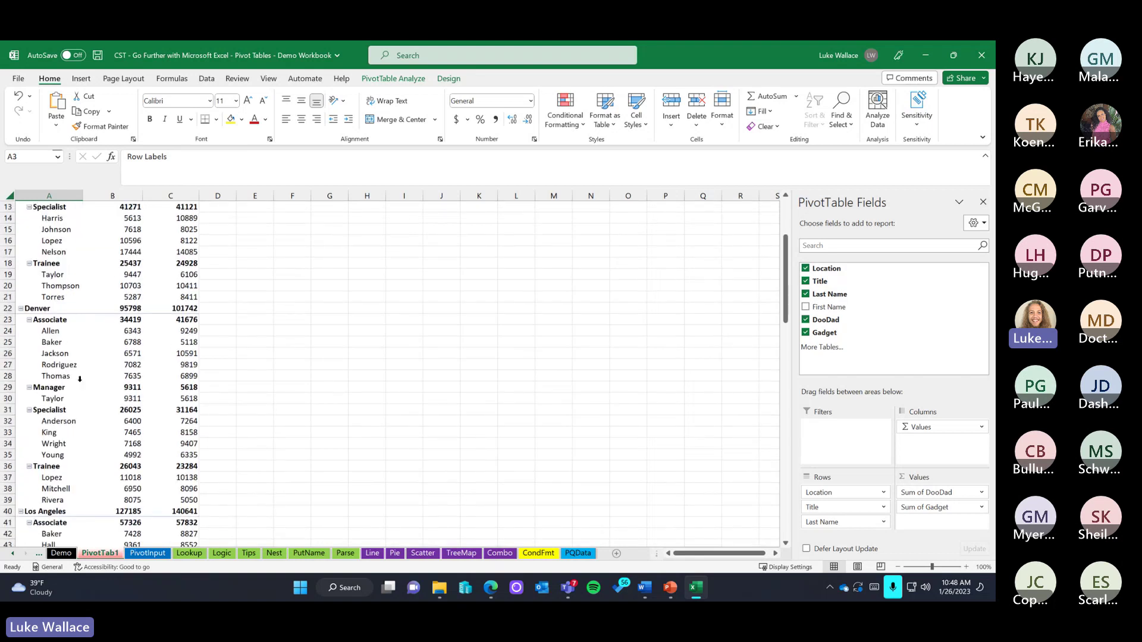
scroll(80, 379, "down", 1)
Move the Location field from the rows to the report filter and review the table down to its Grand Total
left_click_drag(841, 493, 856, 431)
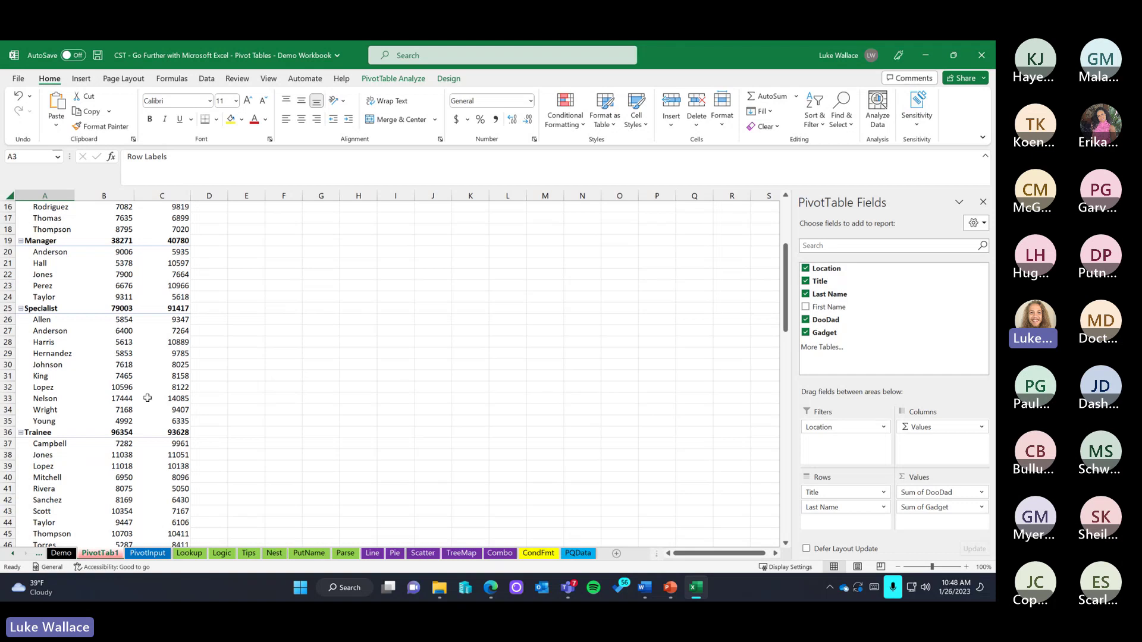
scroll(147, 398, "up", 5)
scroll(126, 395, "down", 2)
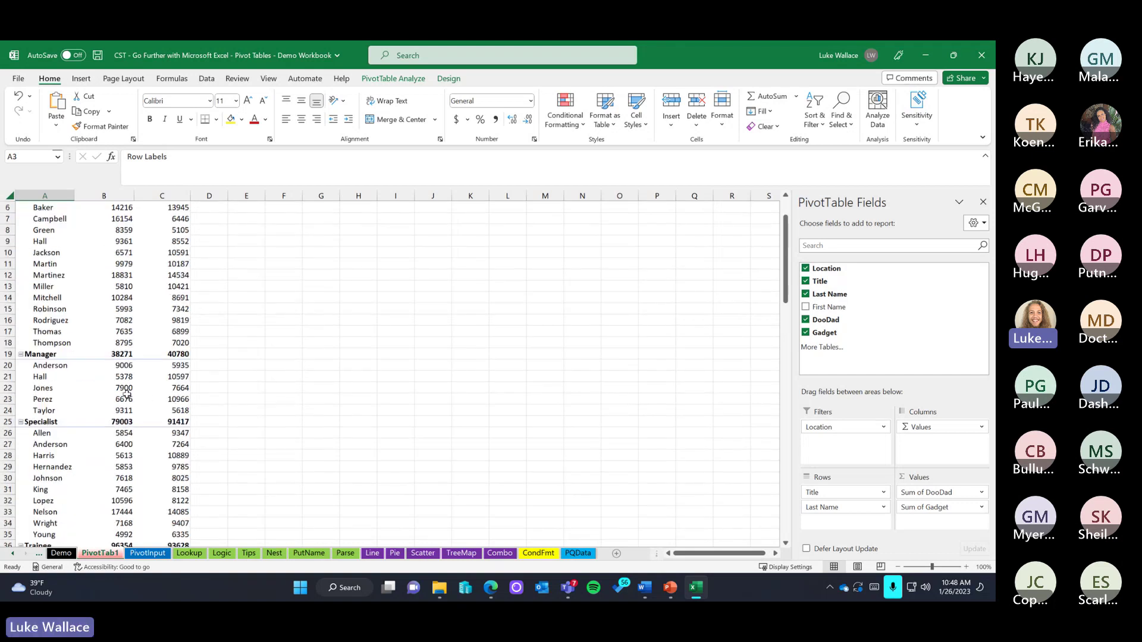
scroll(127, 395, "down", 5)
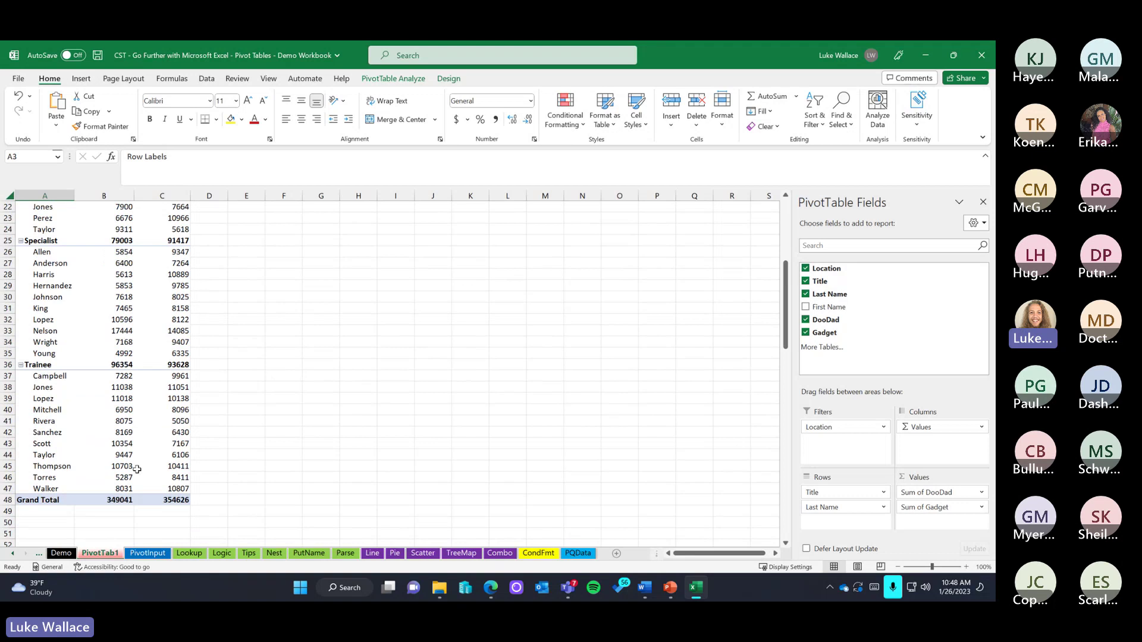
scroll(137, 469, "up", 7)
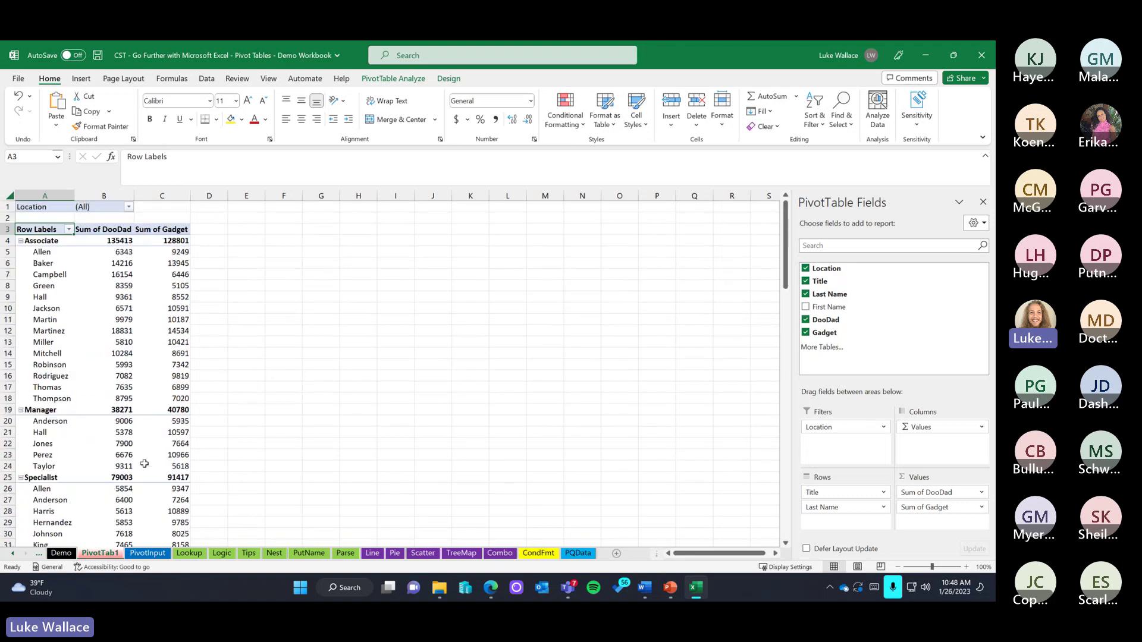
Filter the PivotTable by Location with multiple selection enabled, excluding Chicago and Los Angeles so only Denver is included
left_click(128, 207)
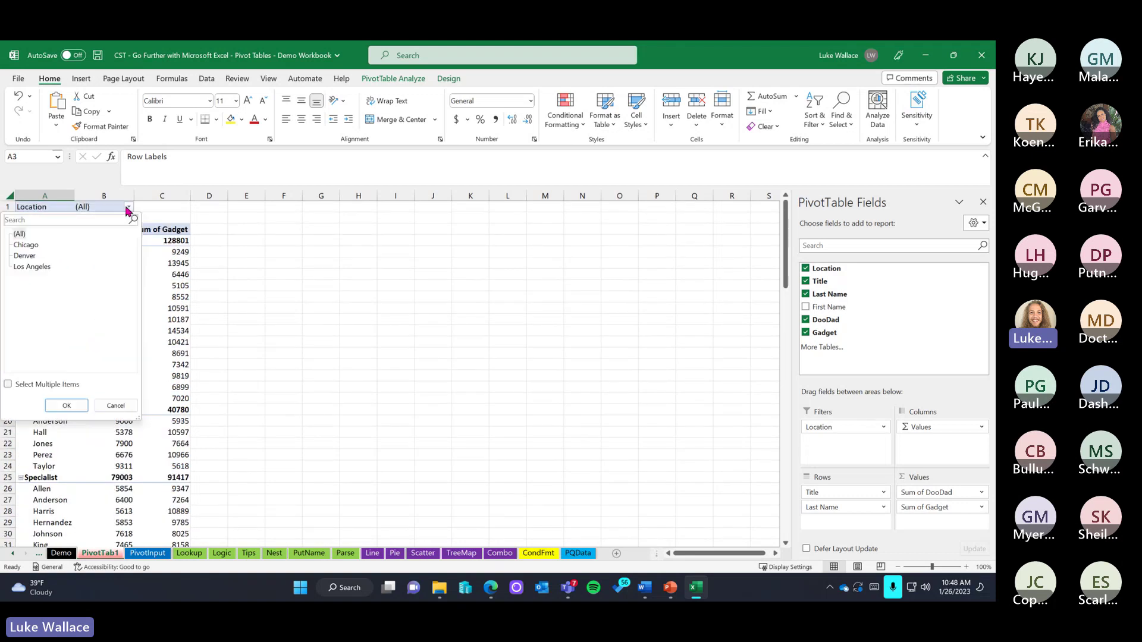
left_click(9, 385)
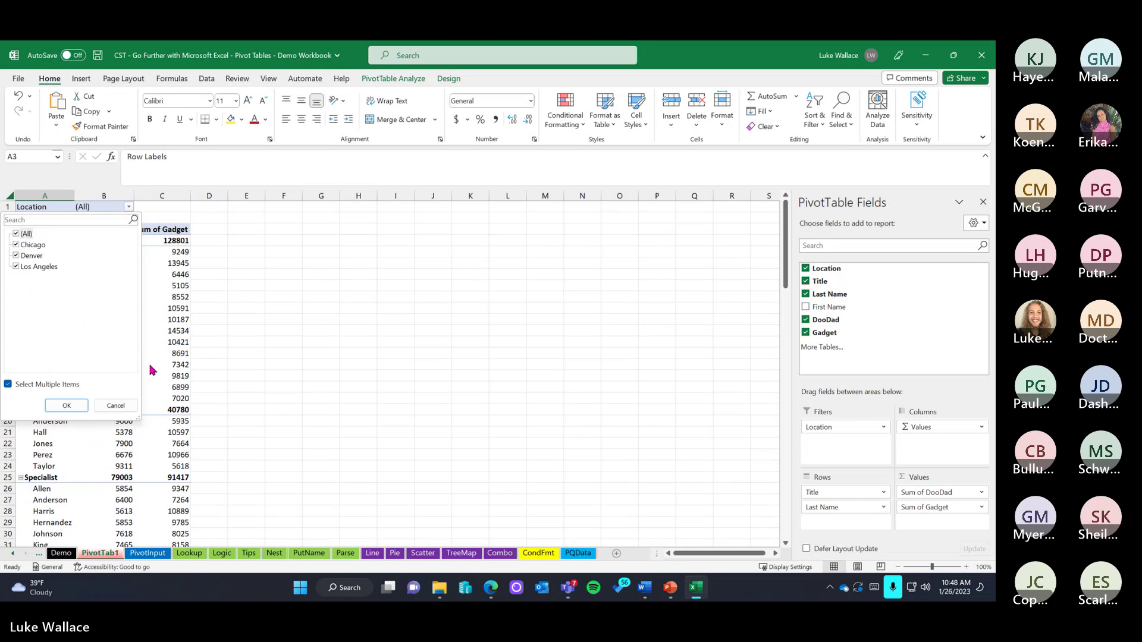
left_click(16, 267)
left_click(17, 245)
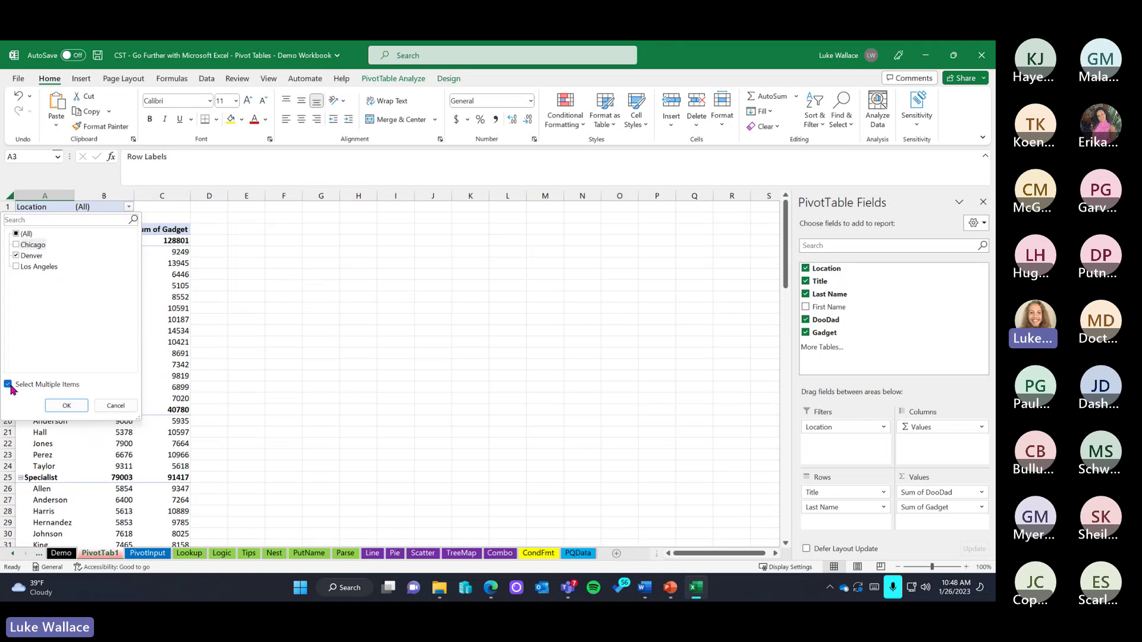
left_click(67, 406)
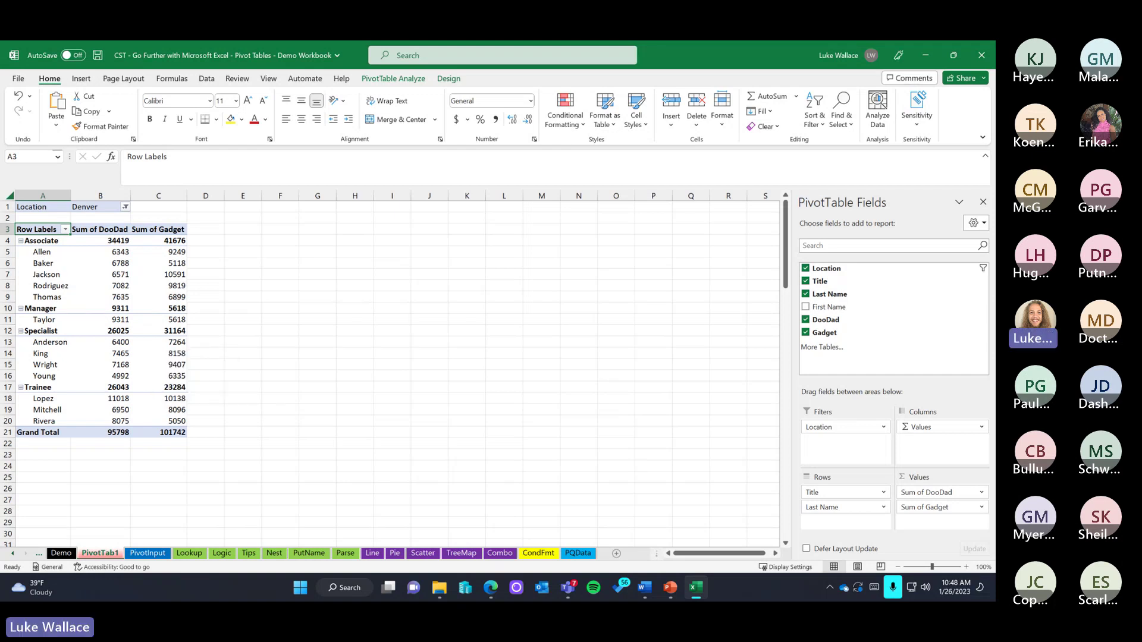
Collapse the Associate, Manager, Specialist and Trainee groups in the PivotTable so only the title totals are listed
left_click(21, 241)
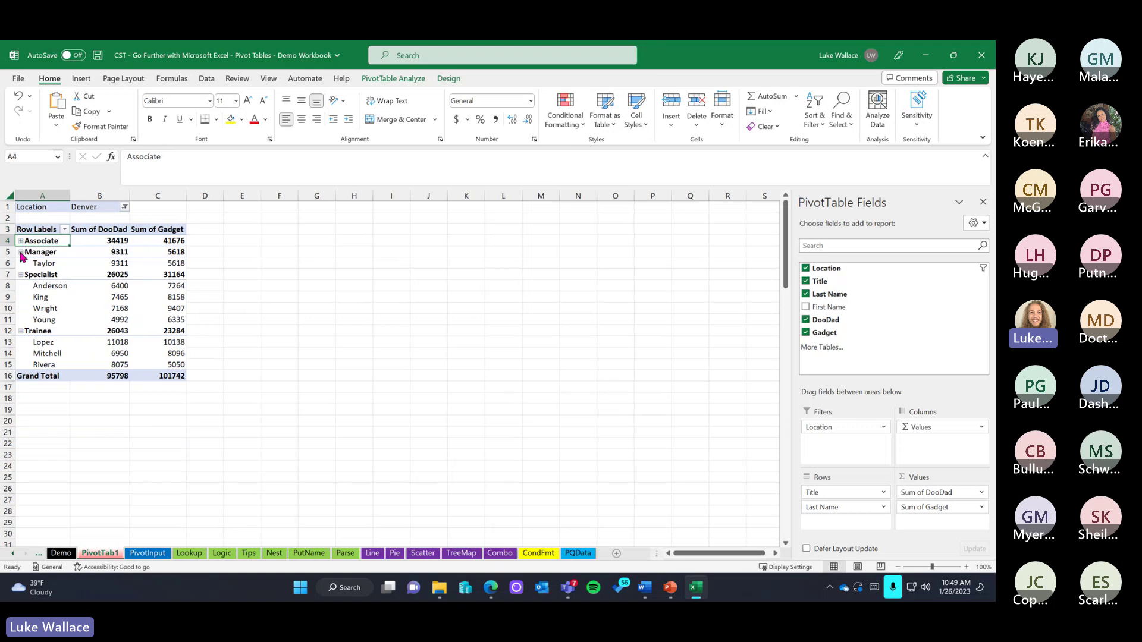
left_click(20, 241)
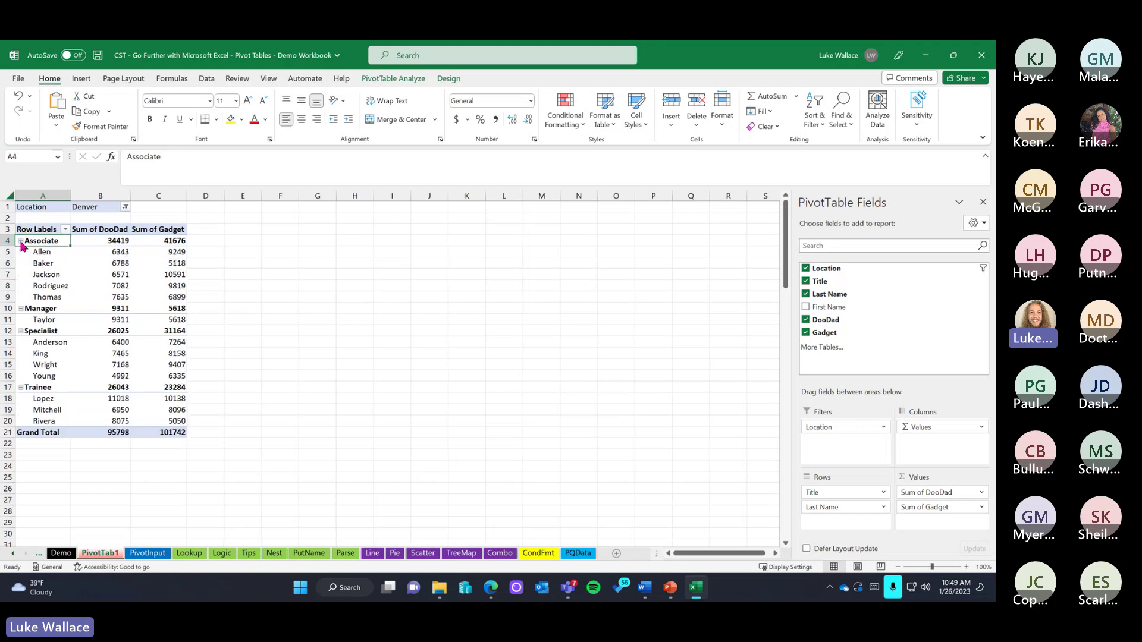
left_click(21, 241)
left_click(21, 253)
left_click(21, 264)
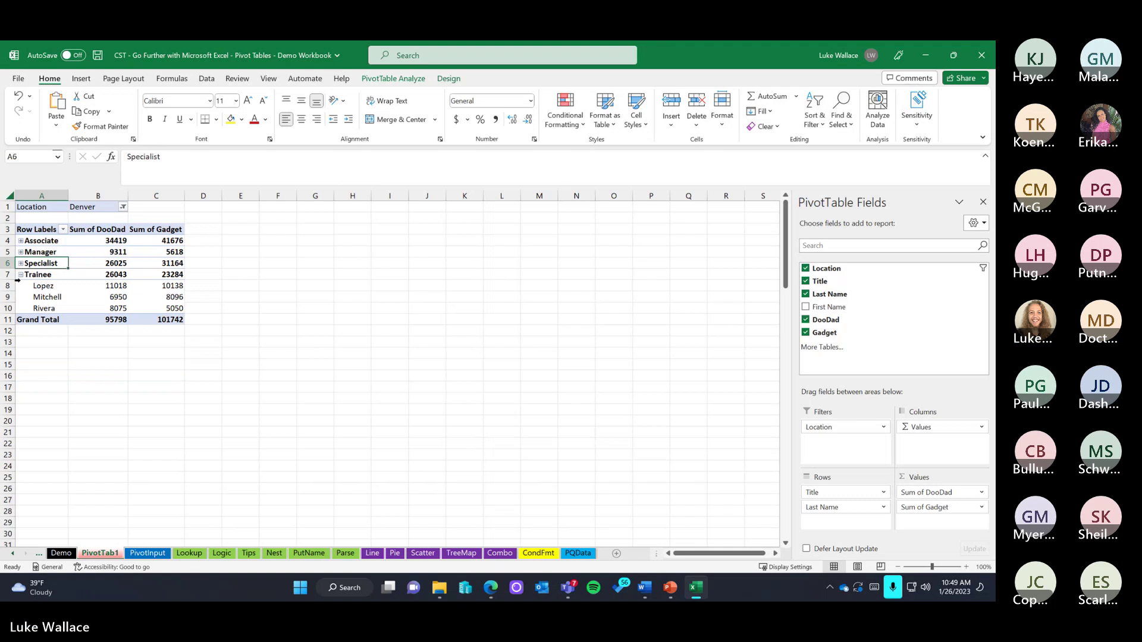
left_click(21, 275)
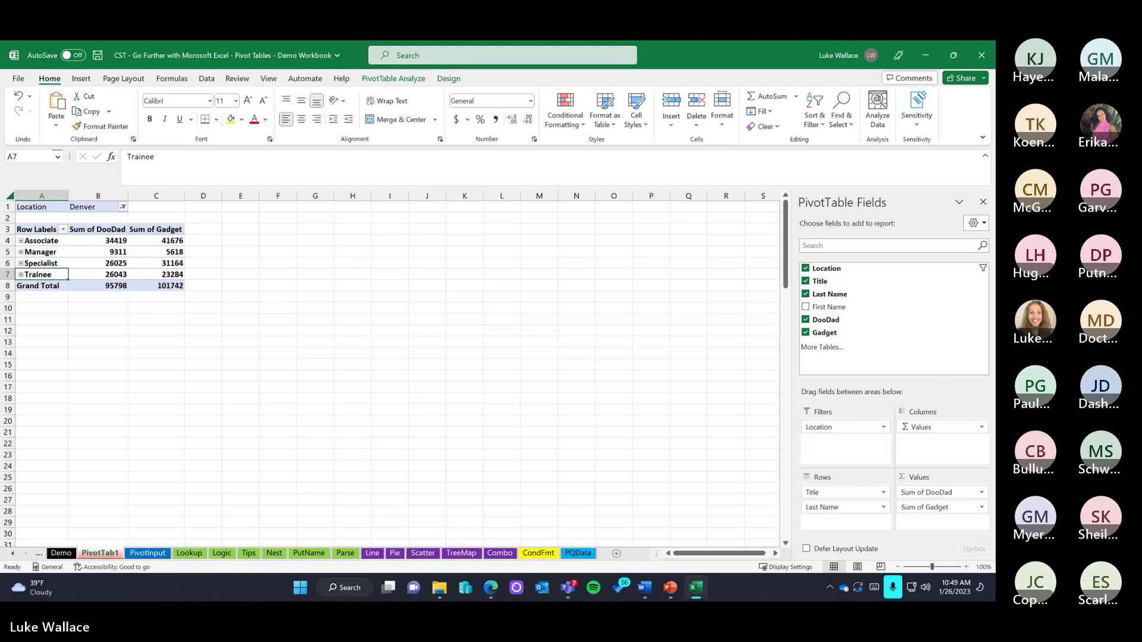
Expand the Trainee, Specialist, Manager and Associate groups again to list the individual last names
left_click(21, 274)
left_click(20, 263)
left_click(20, 251)
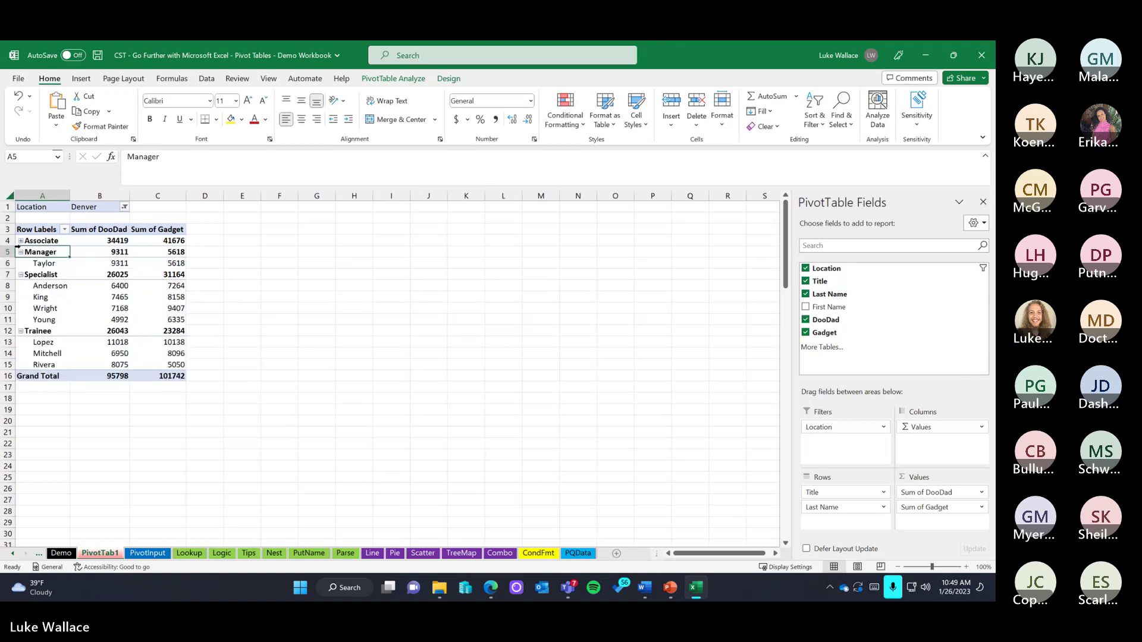
left_click(20, 240)
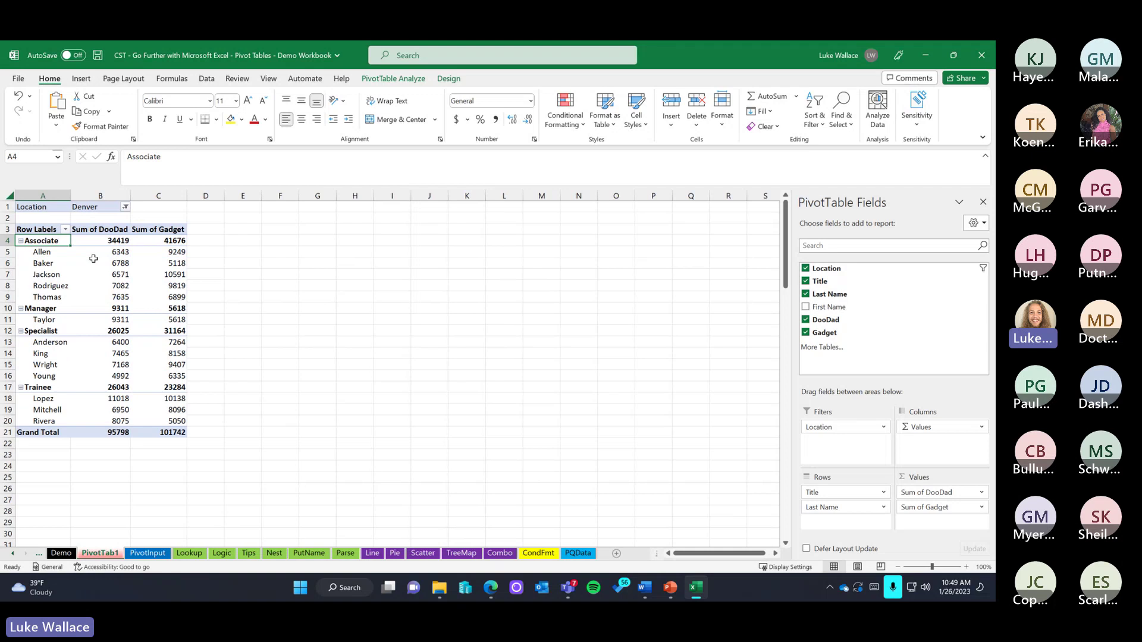
Filter the row labels by Title so that only Associate is included
left_click(65, 229)
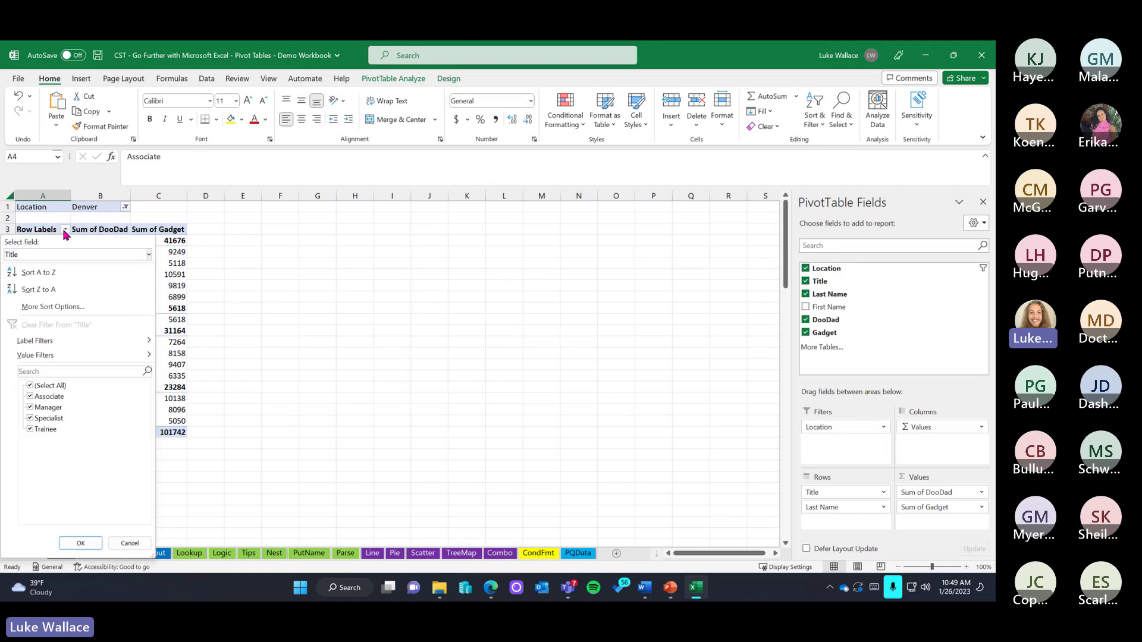
left_click(31, 386)
left_click(31, 397)
left_click(80, 543)
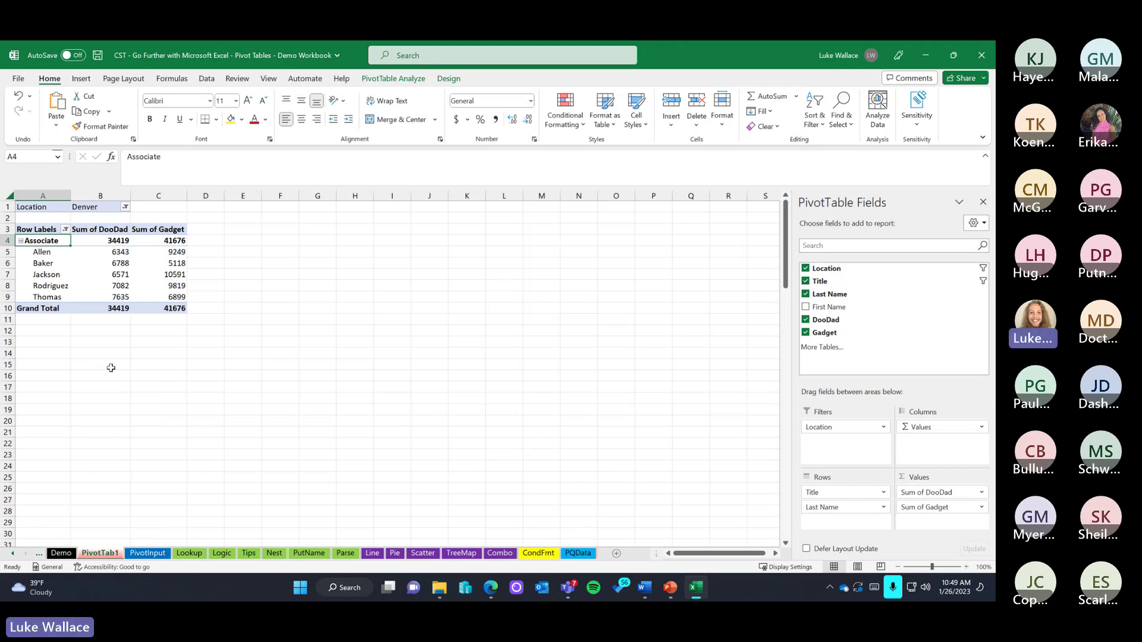
Reset the Title filter on the row labels to include all titles
left_click(66, 229)
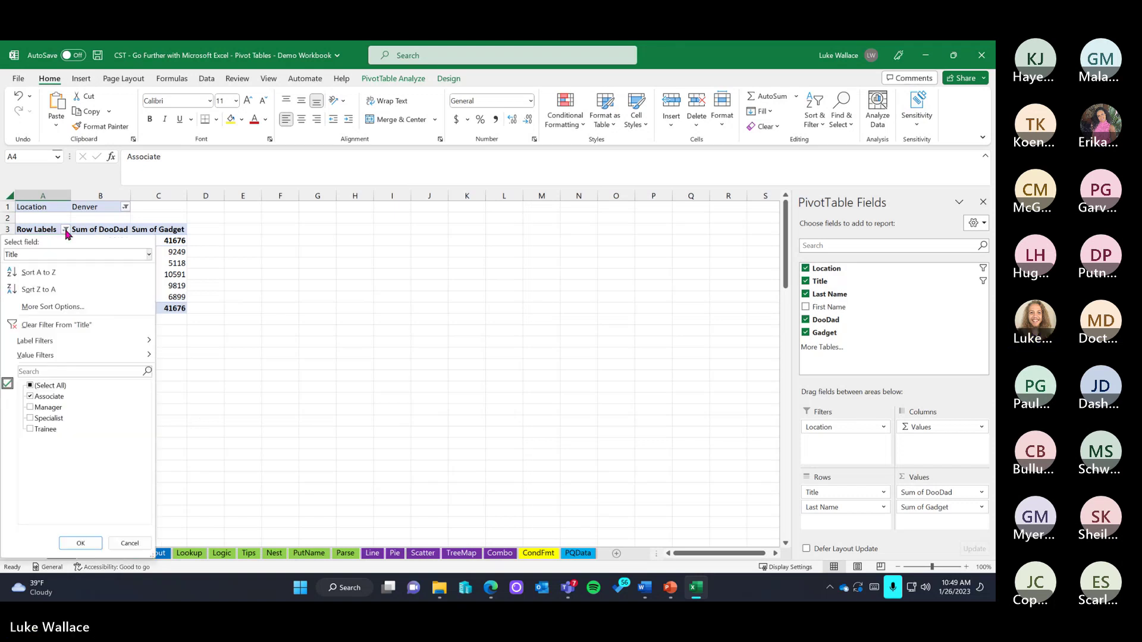
left_click(31, 386)
left_click(80, 543)
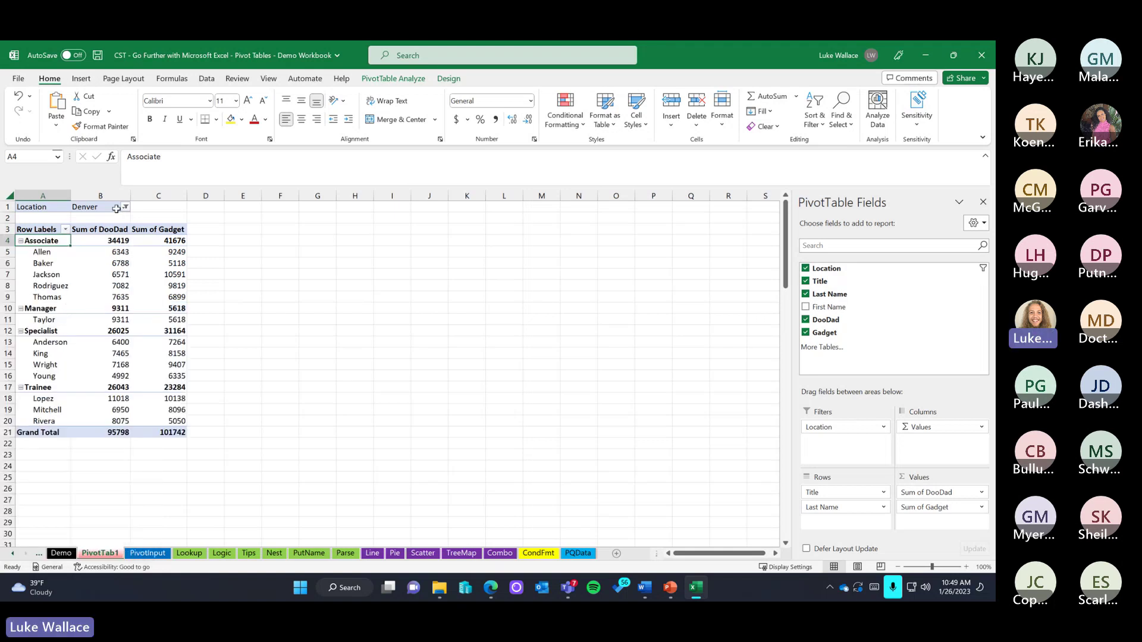
Set the Location report filter to include all locations
left_click(125, 206)
left_click(21, 237)
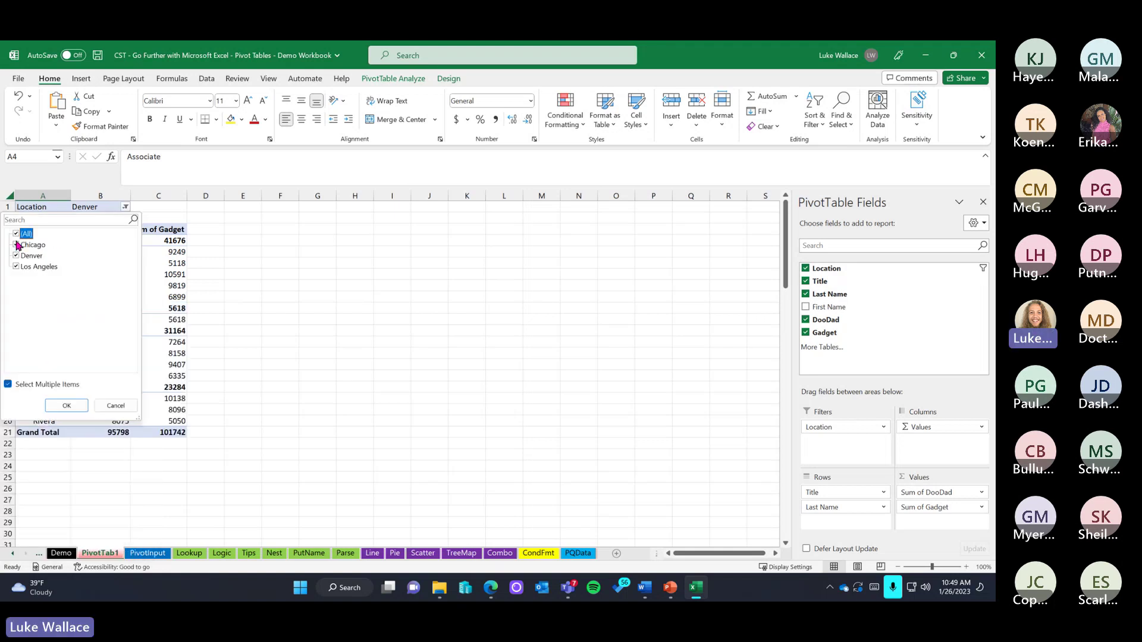
left_click(66, 406)
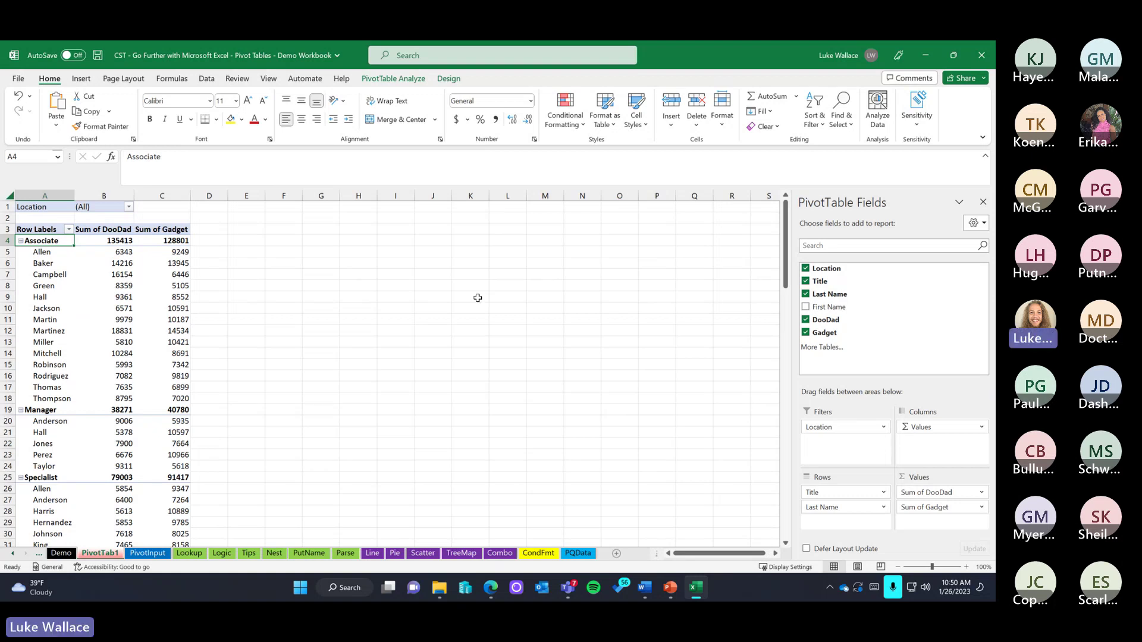
In the PivotTable options, change the PivotTable name to "PivotTable LA,CHI,DEN"
left_click(107, 252)
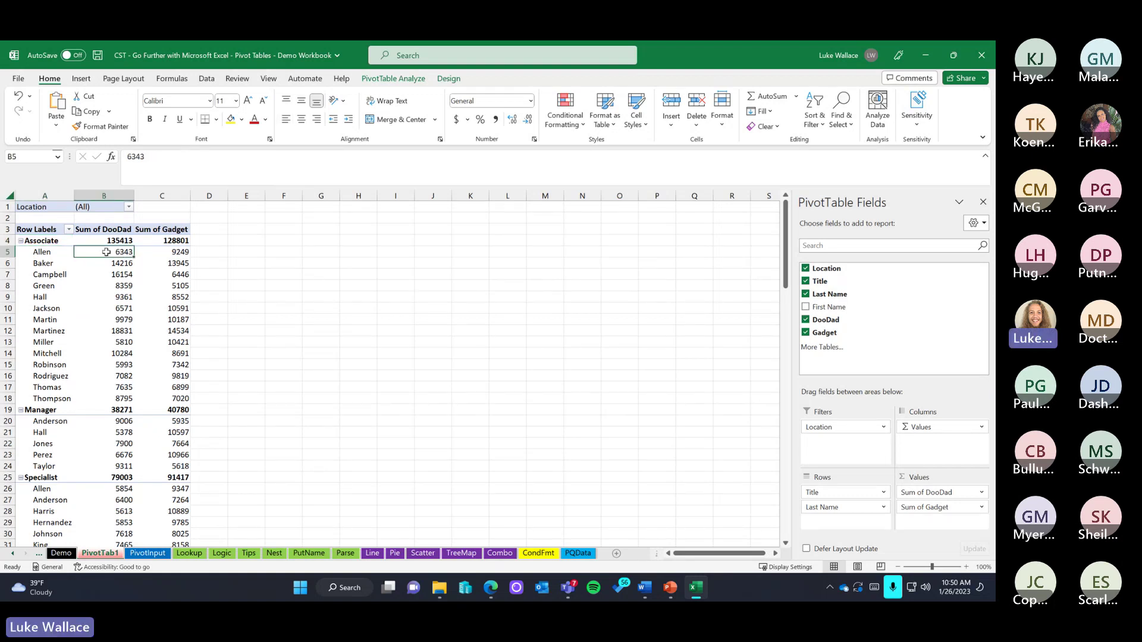
right_click(119, 233)
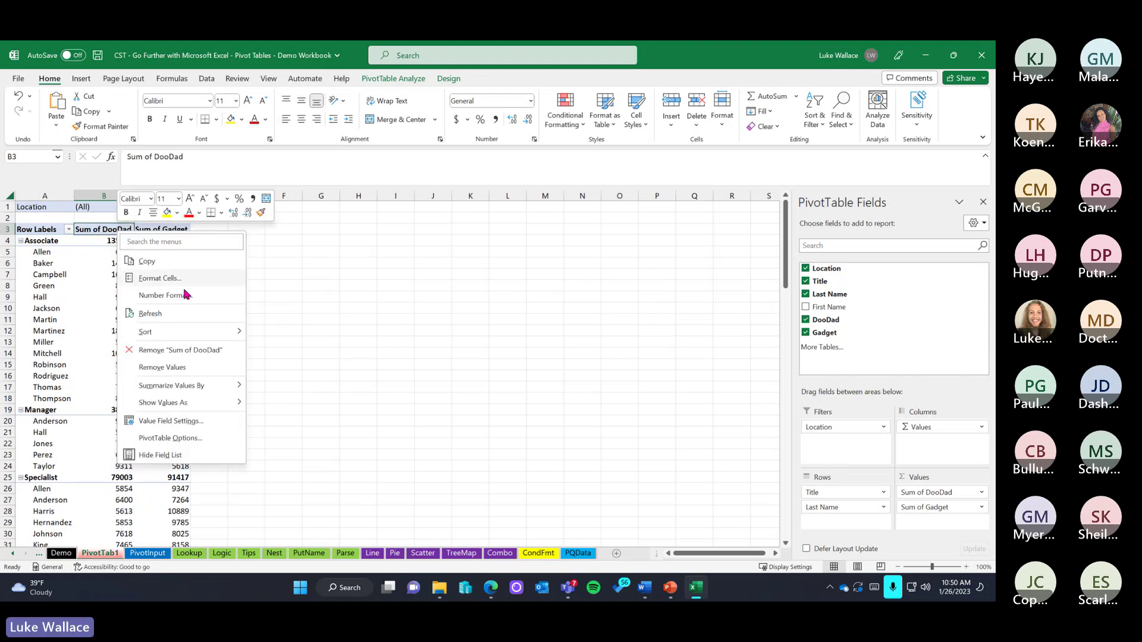
left_click(176, 441)
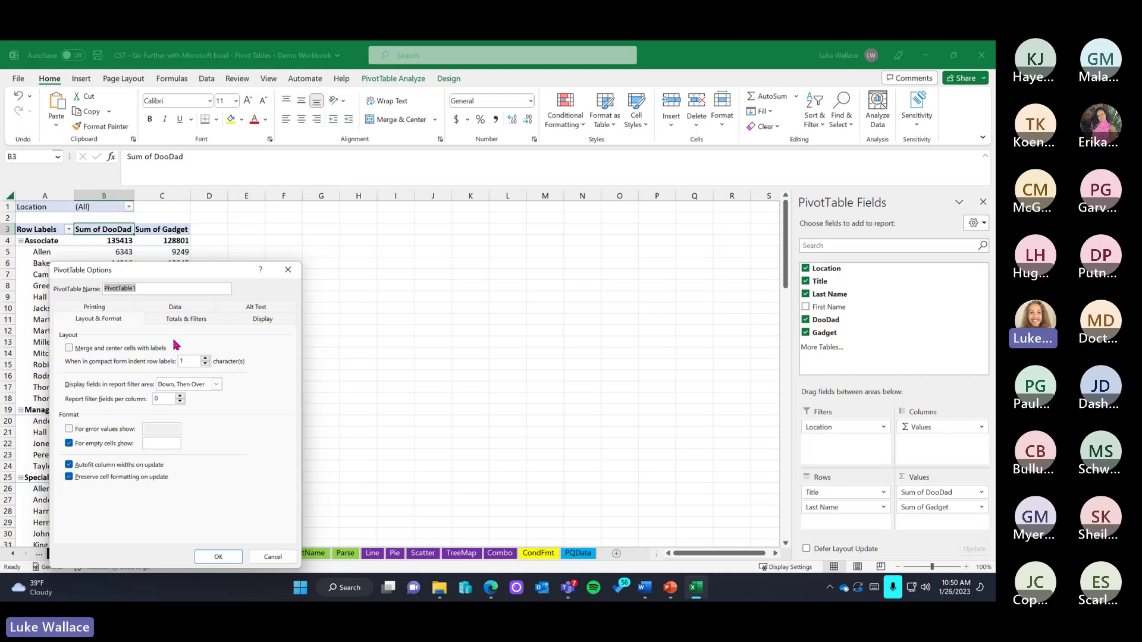
left_click(144, 287)
key("BackSpace")
type("LA,")
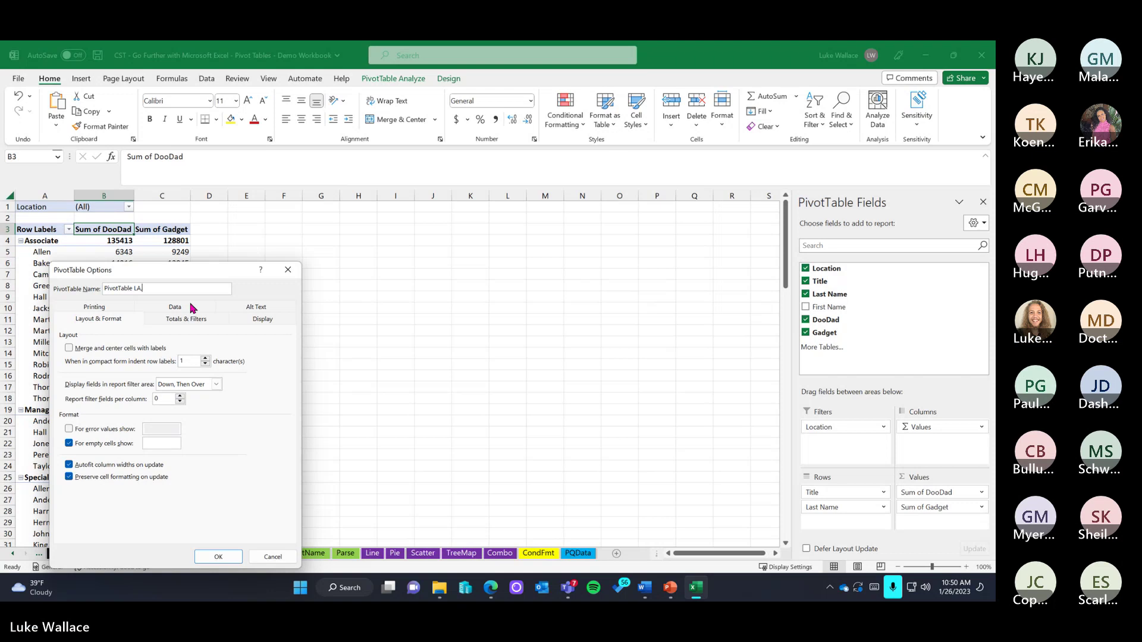
type("CHI")
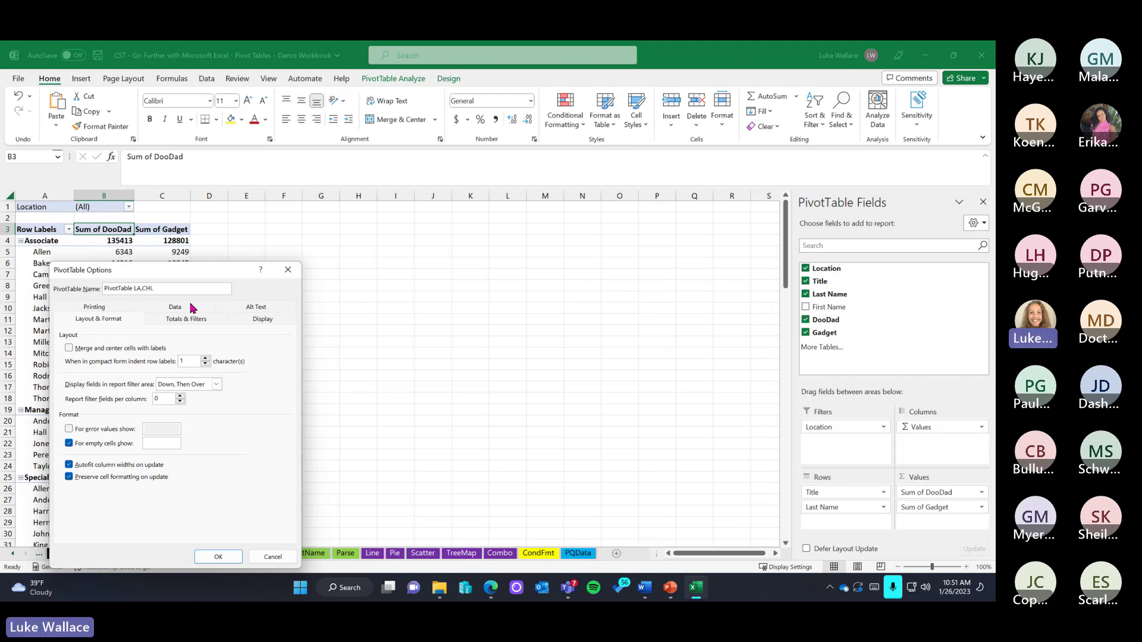
type(",DEN")
Review the PivotTable's alt text, totals and filters, layout, display, data and printing options, and apply the options
left_click(251, 308)
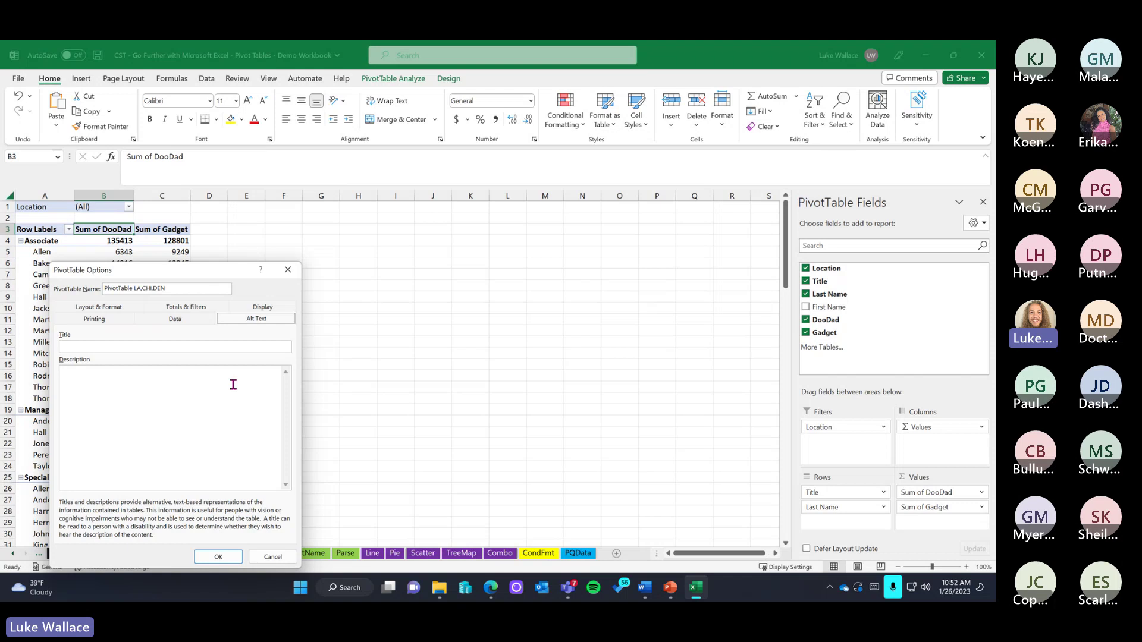
left_click(184, 308)
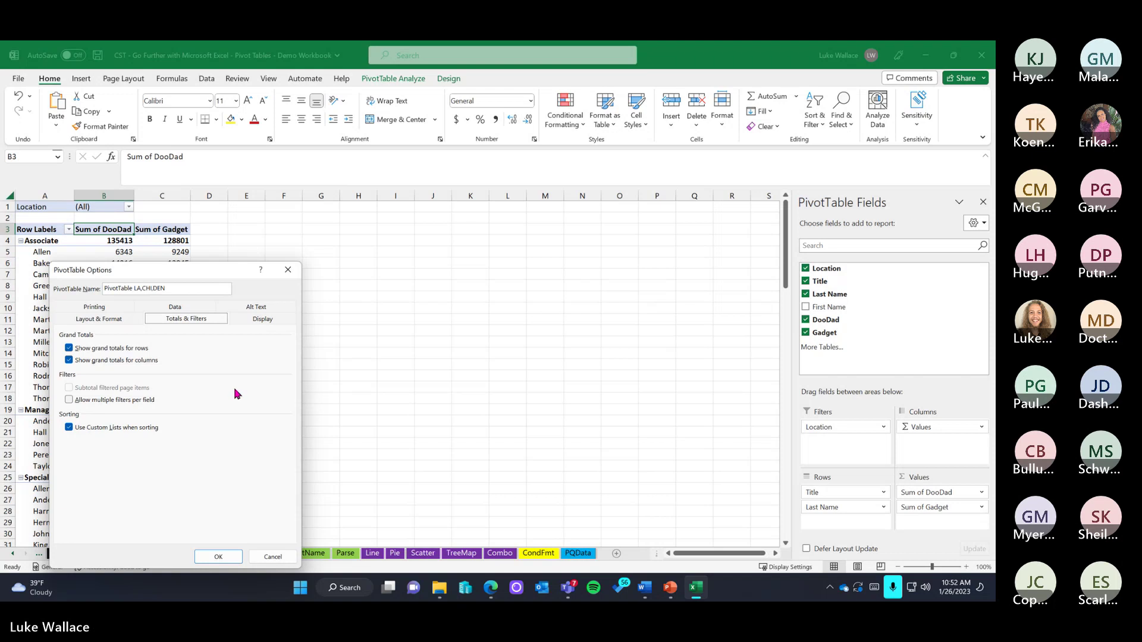
left_click(125, 321)
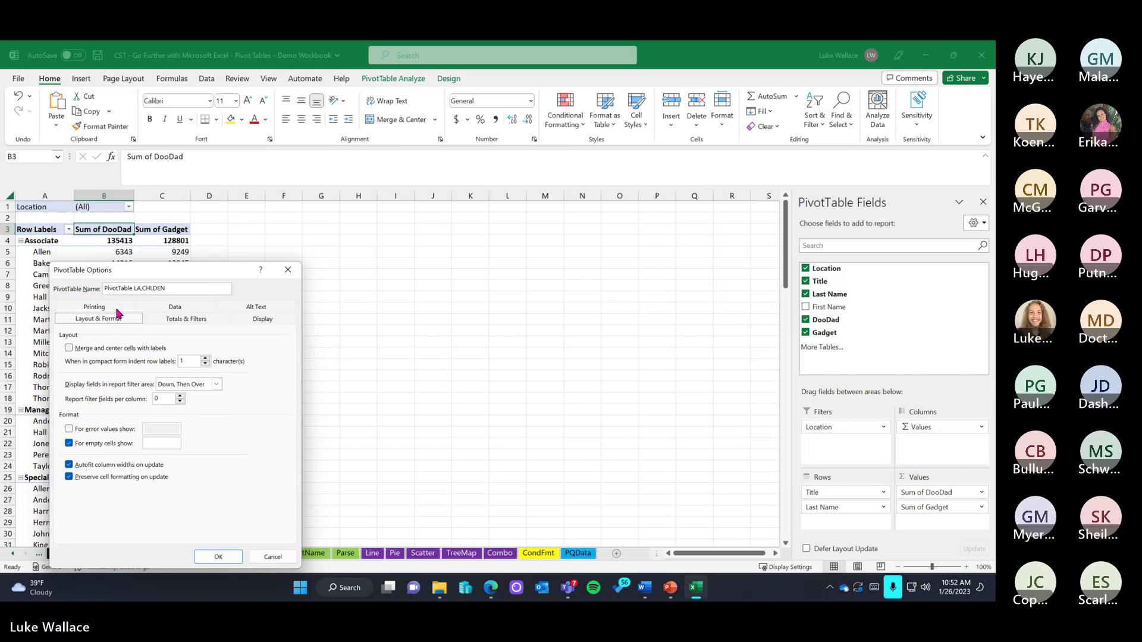
left_click(265, 321)
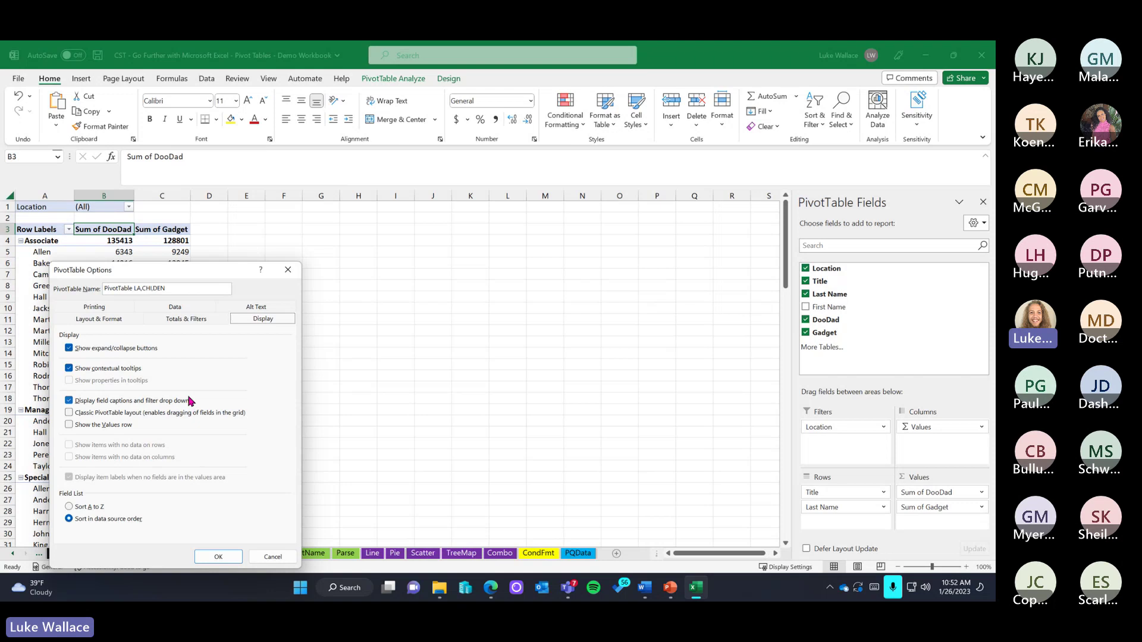
left_click(184, 308)
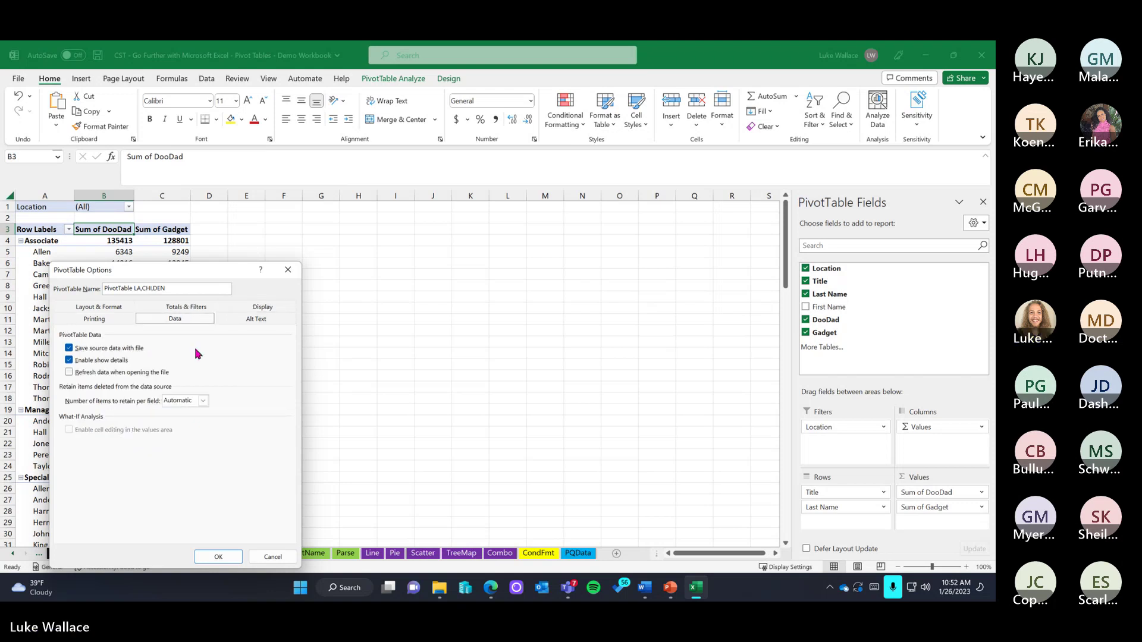
left_click(203, 401)
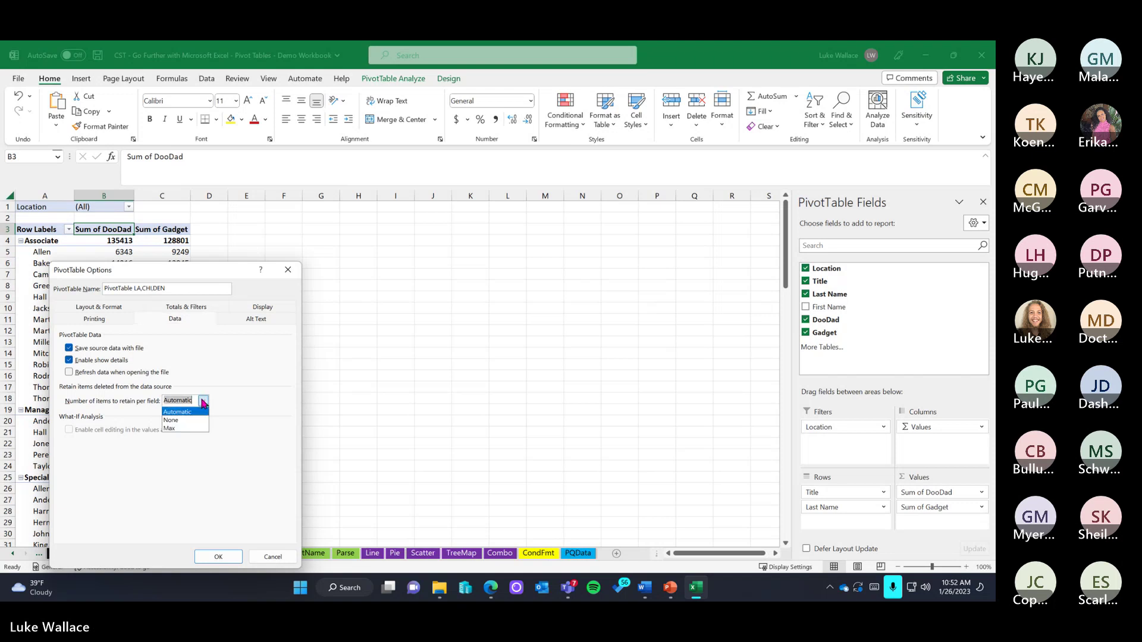
left_click(205, 403)
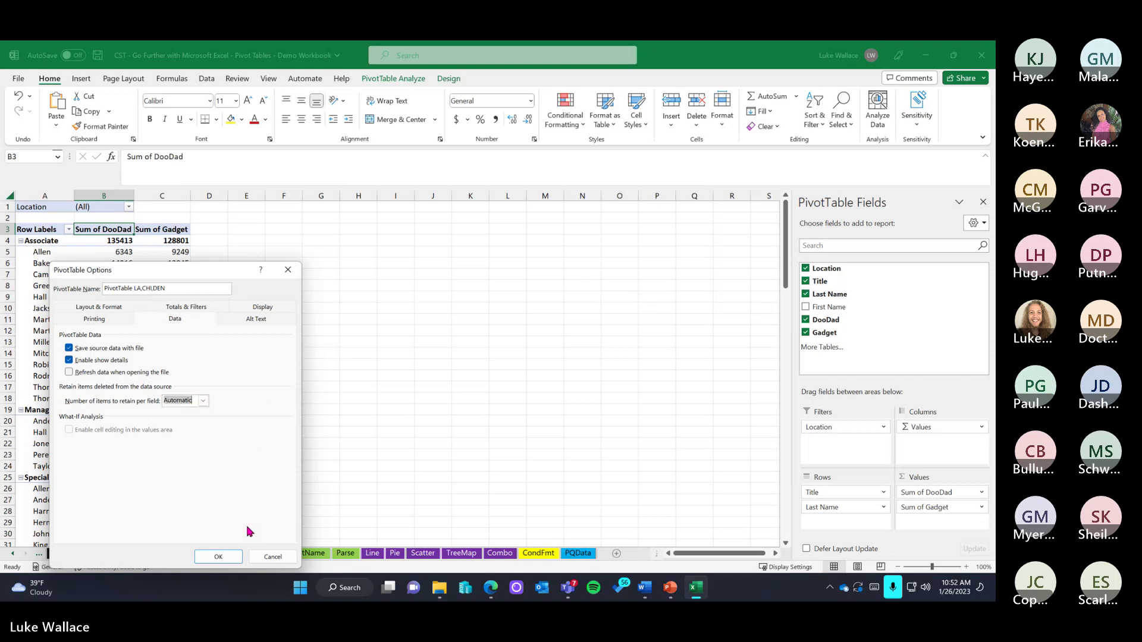
left_click(263, 307)
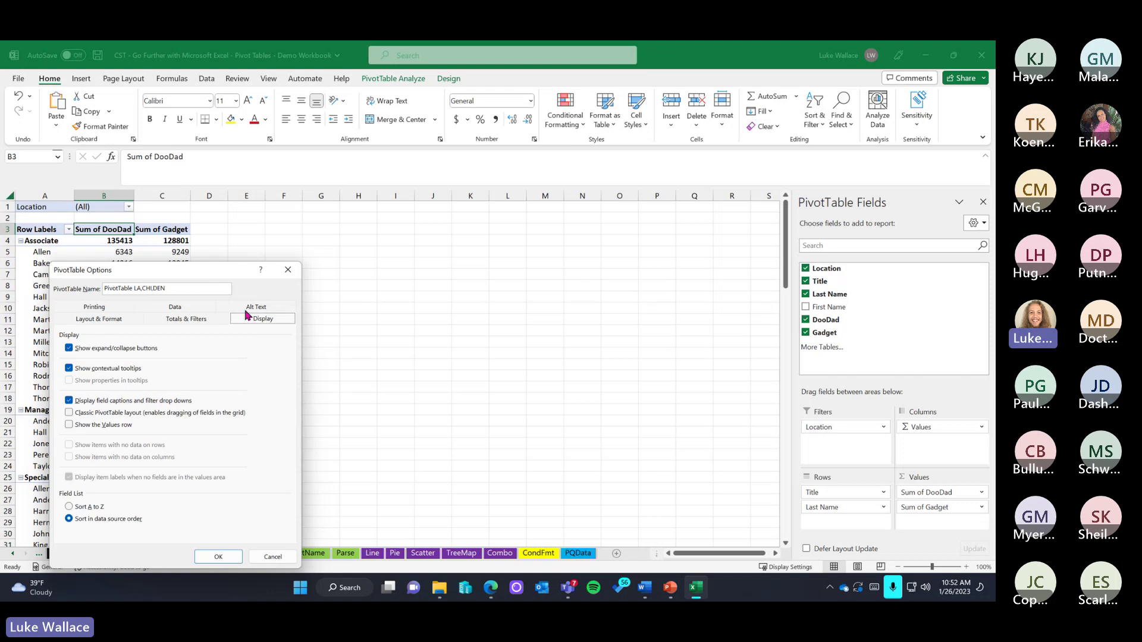
left_click(201, 309)
left_click(129, 321)
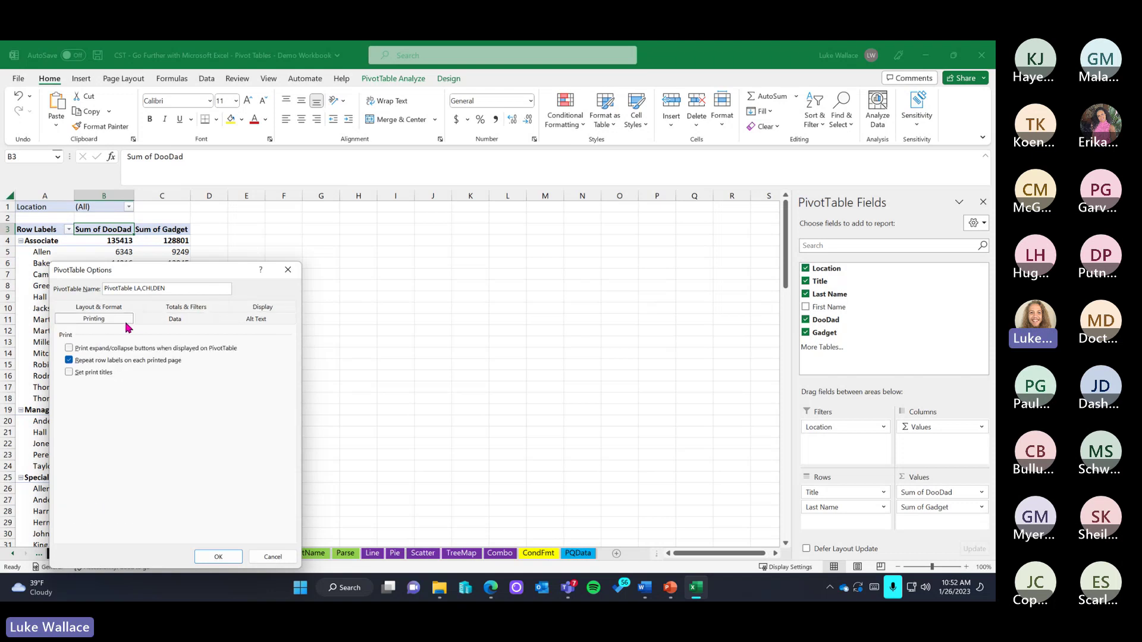
left_click(131, 311)
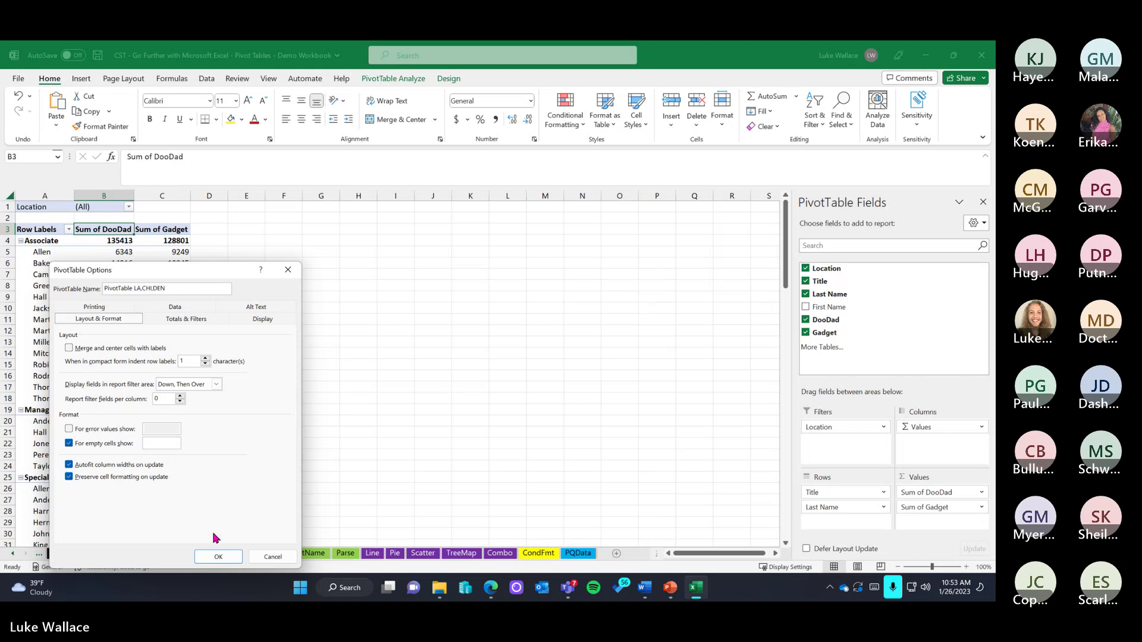
left_click(218, 555)
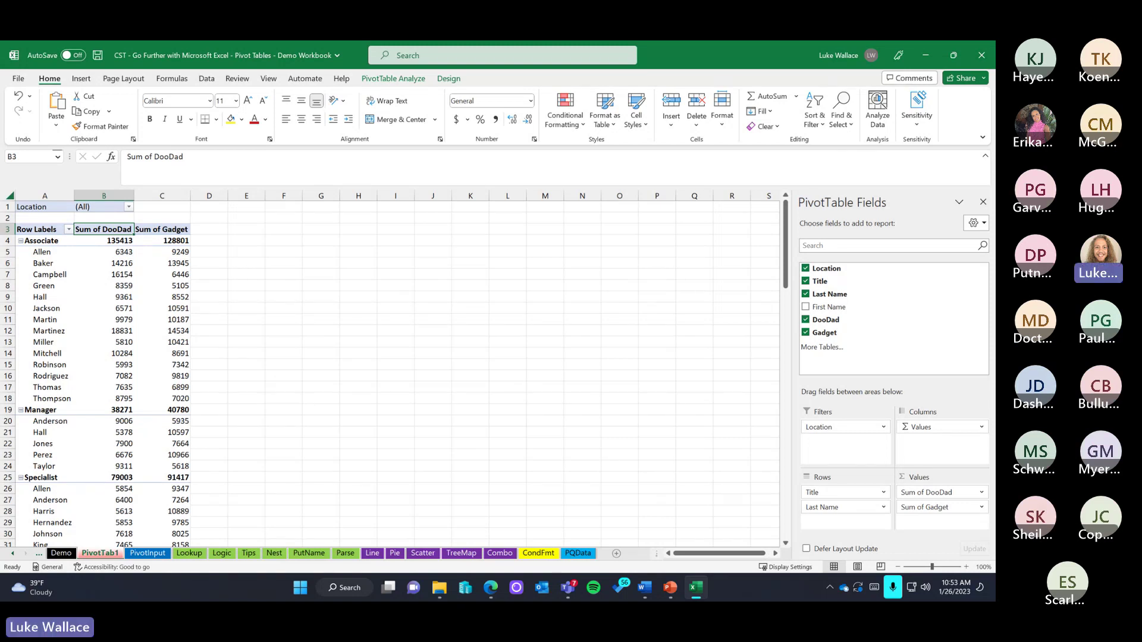
Try to rename the Sum of DooDad value field to "DooDad" in its value field settings
right_click(101, 230)
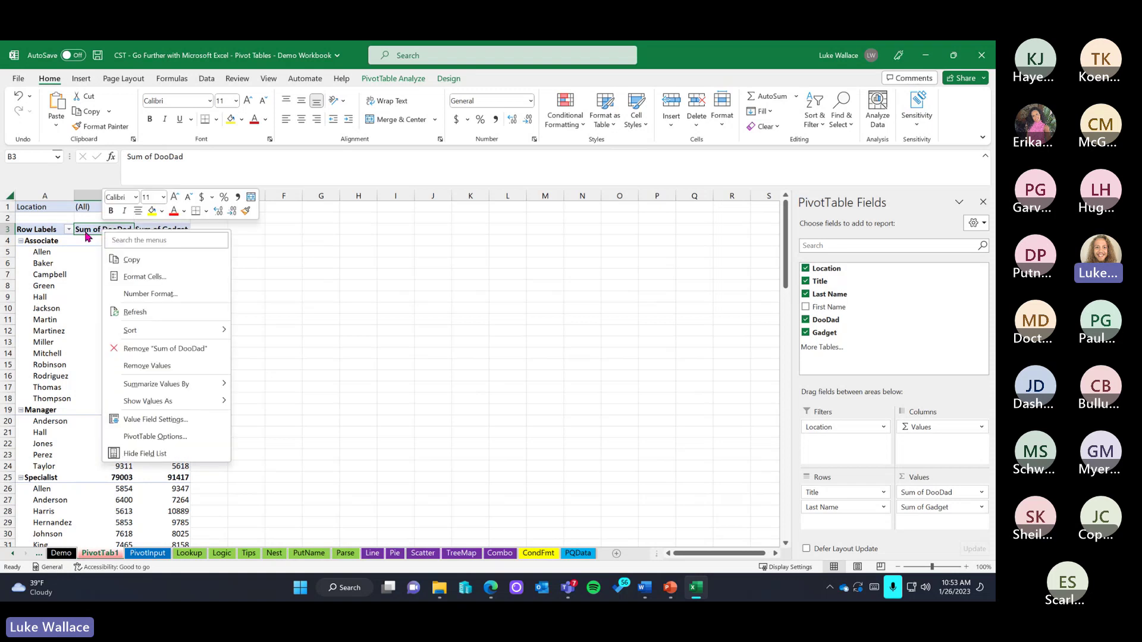
left_click(152, 420)
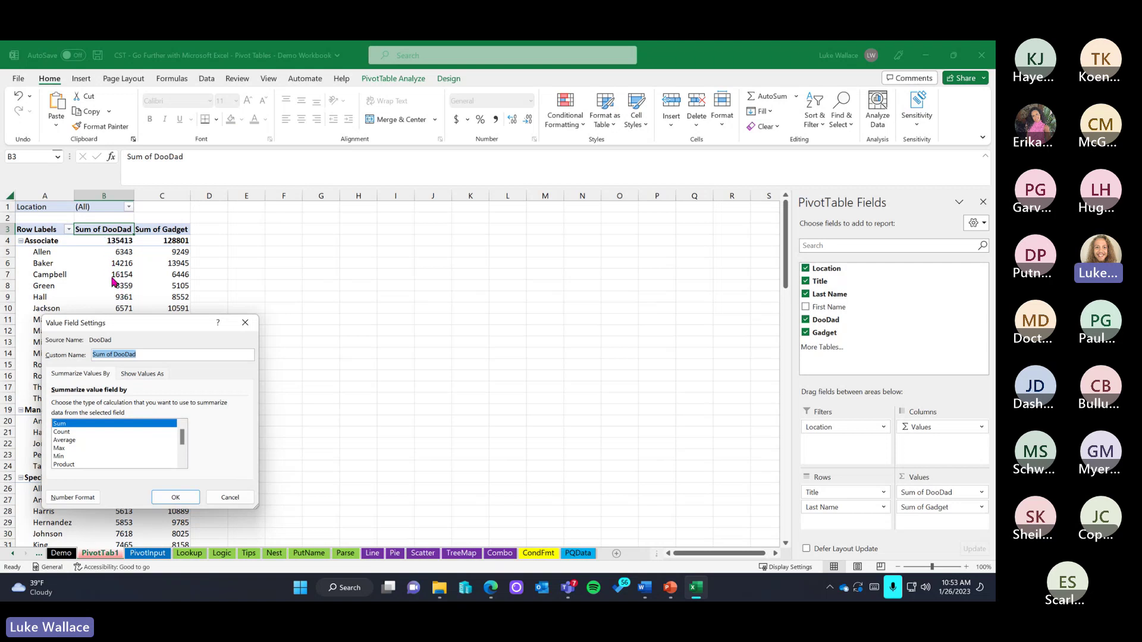
left_click(114, 354)
key("BackSpace")
key("BackSpace")
key("BackSpace")
key("BackSpace")
key("BackSpace")
key("BackSpace")
key("BackSpace")
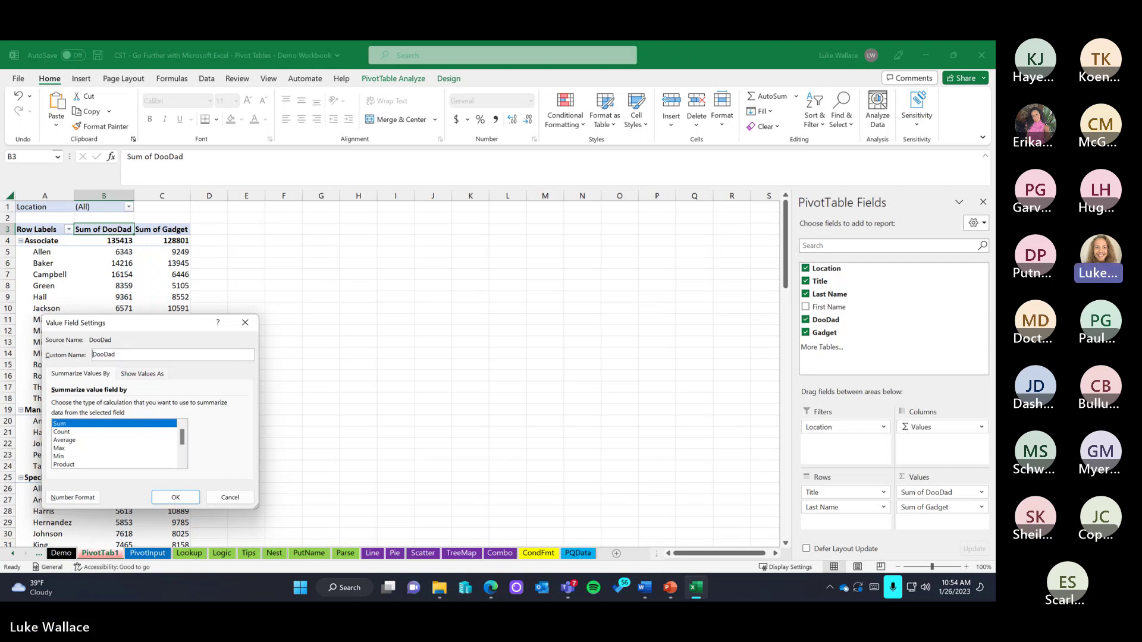
left_click(176, 498)
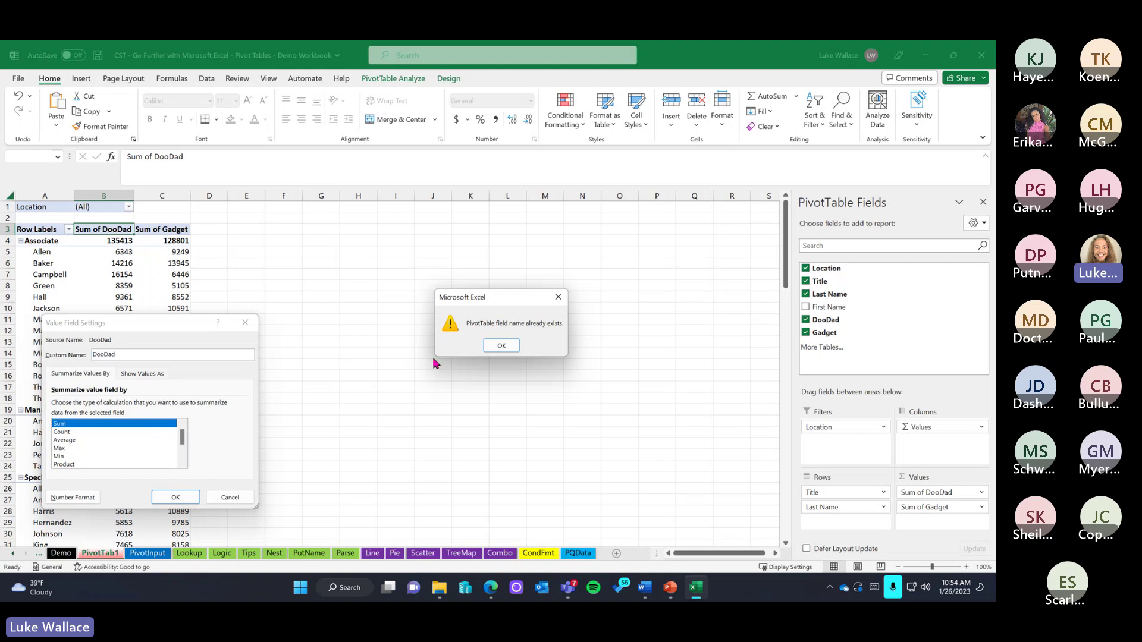
left_click(503, 346)
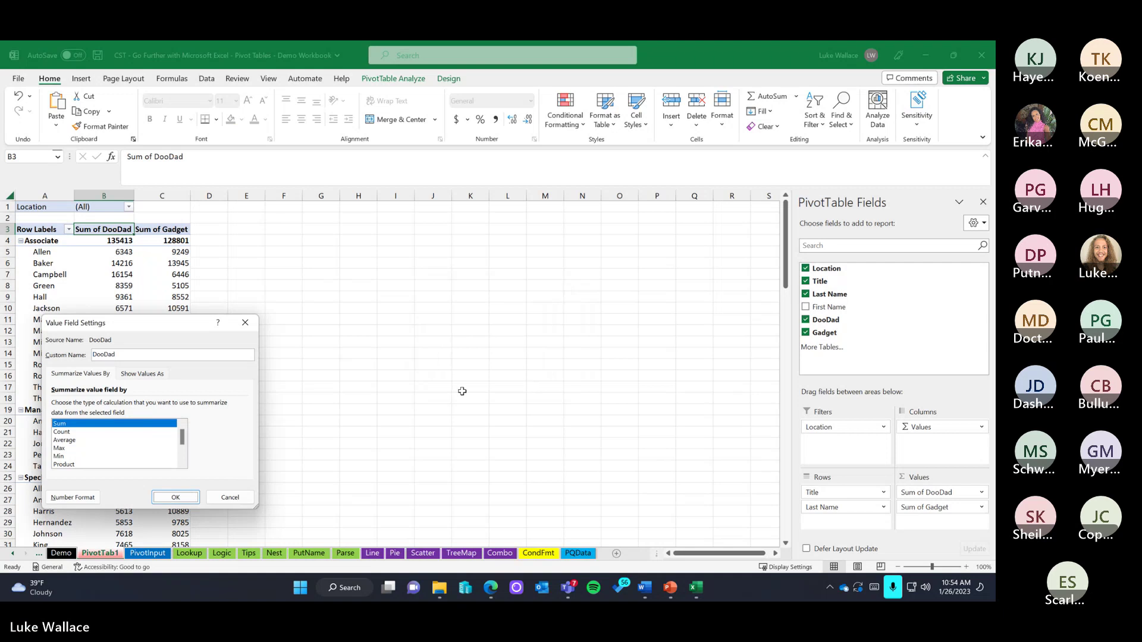
Set the custom name of the Sum of DooDad value field to "DooDads" and apply it
left_click(172, 358)
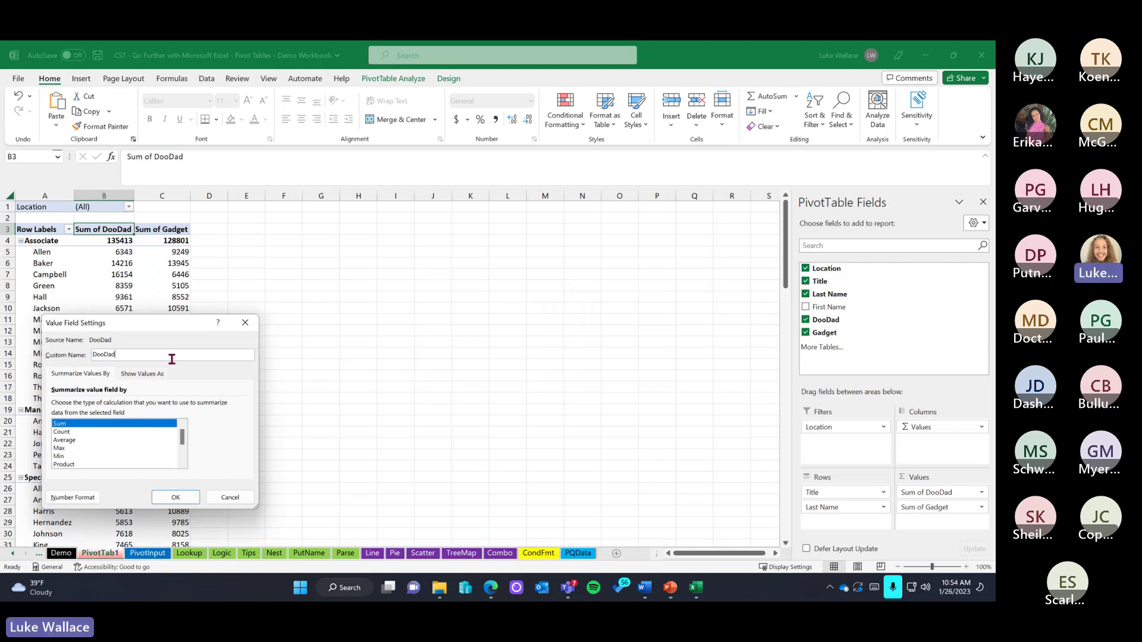
type("s")
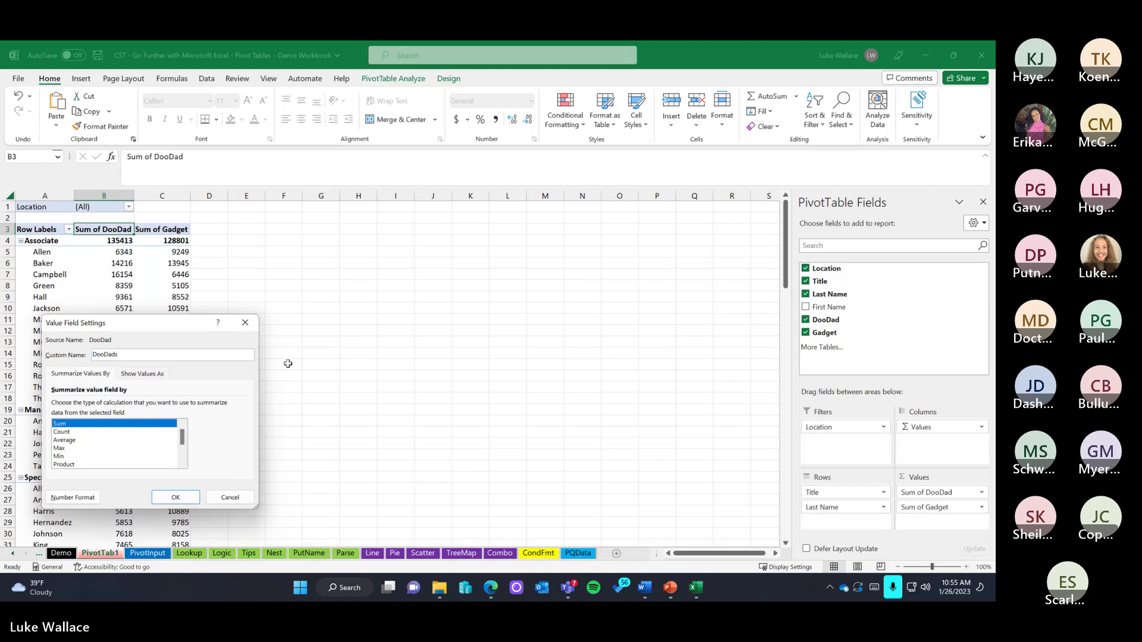
left_click(175, 499)
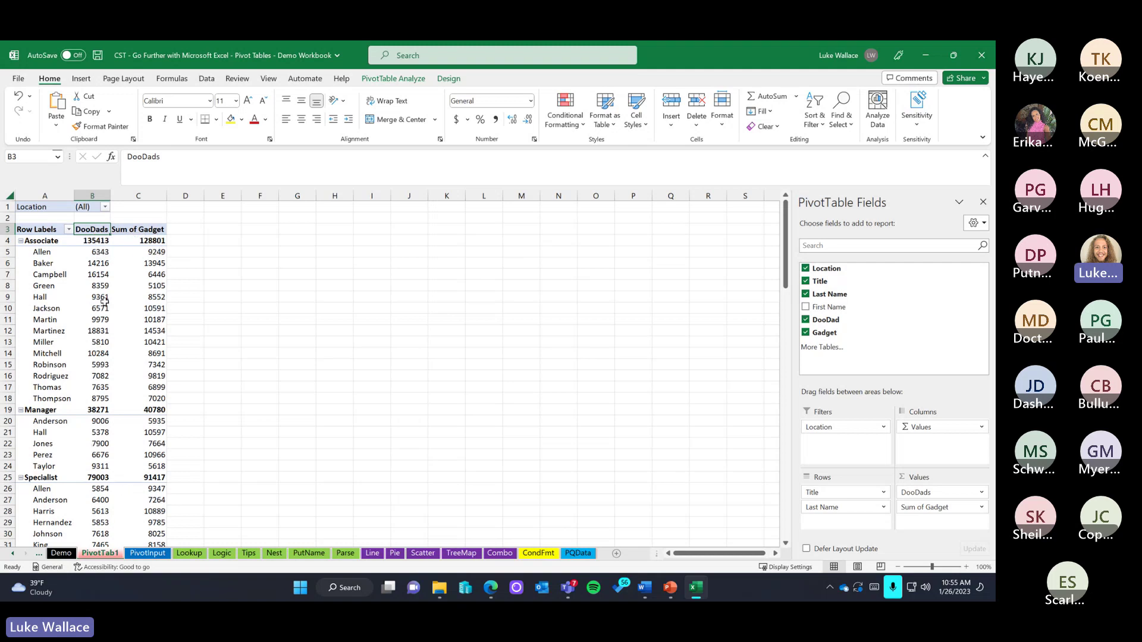
Format the DooDads value field as Number with a thousands separator and 0 decimal places through its value field settings
right_click(93, 231)
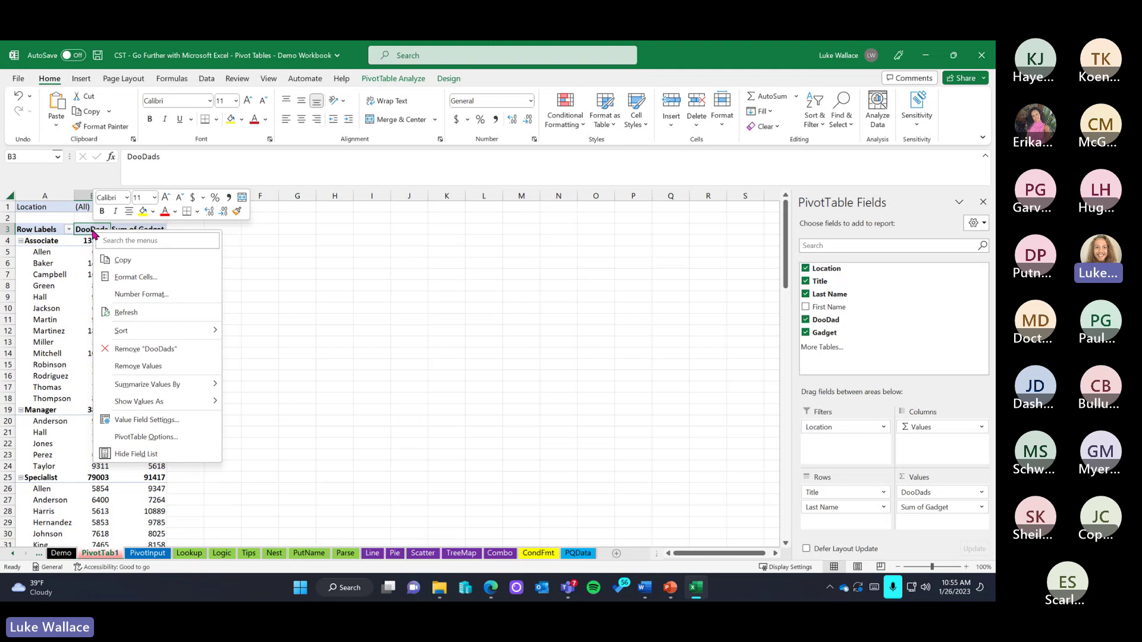
left_click(157, 420)
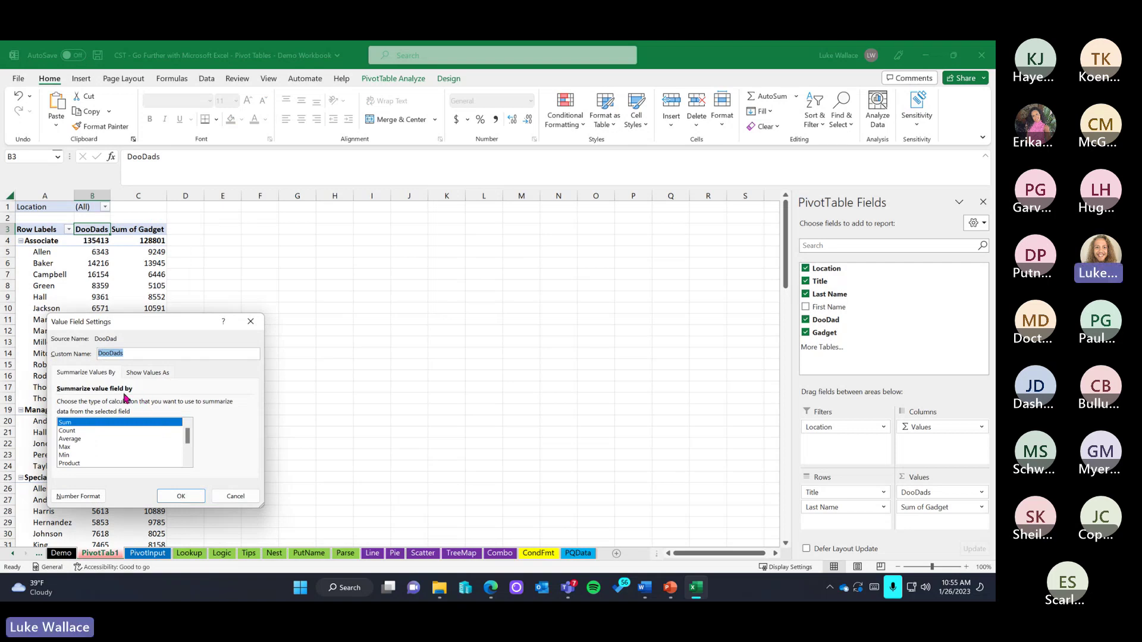
left_click(89, 500)
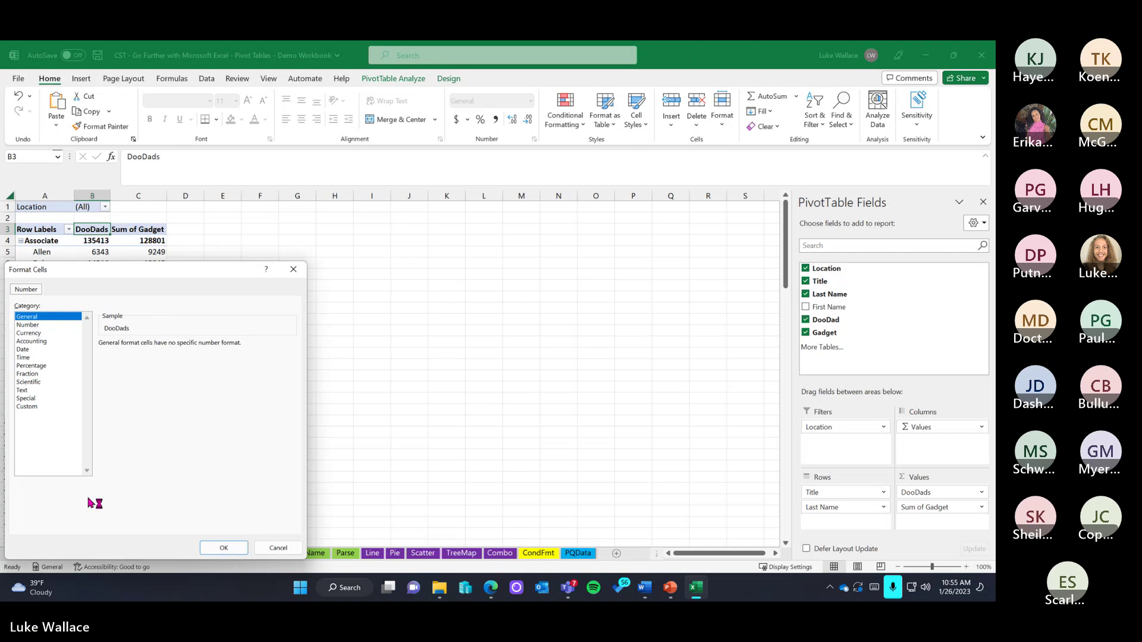
left_click(37, 326)
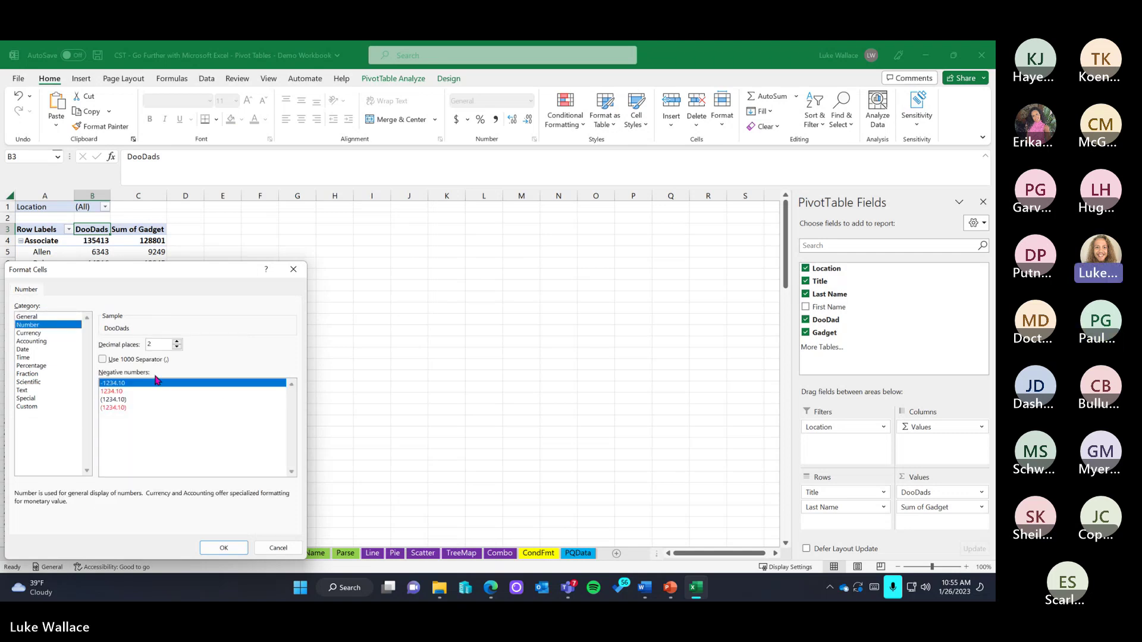
left_click(104, 360)
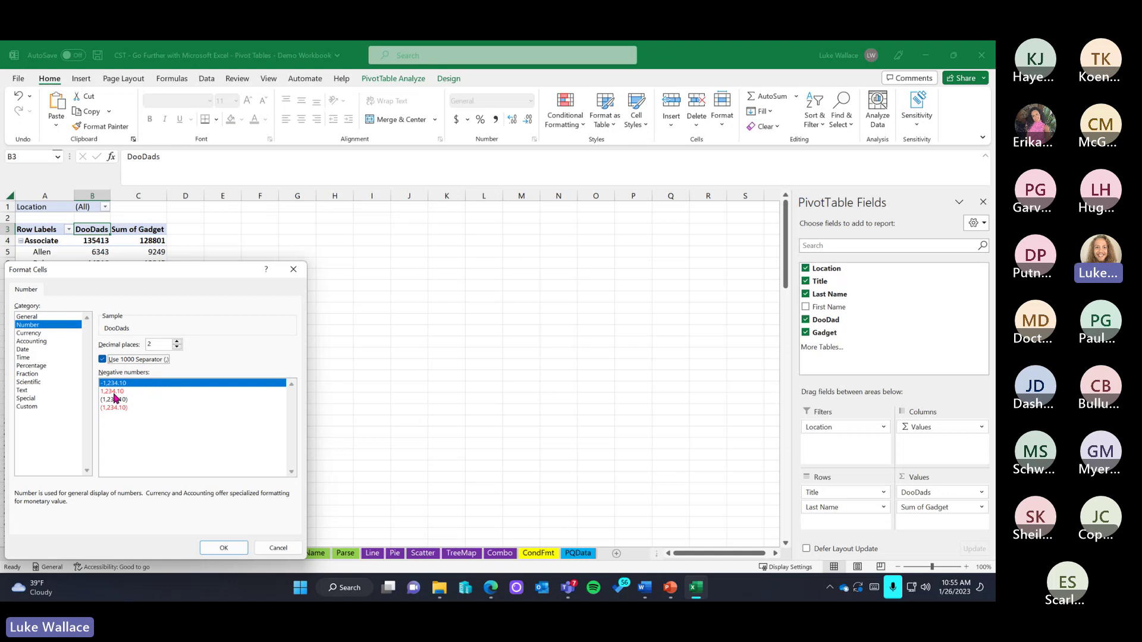
left_click(103, 361)
left_click(103, 361)
left_click(177, 347)
left_click(224, 548)
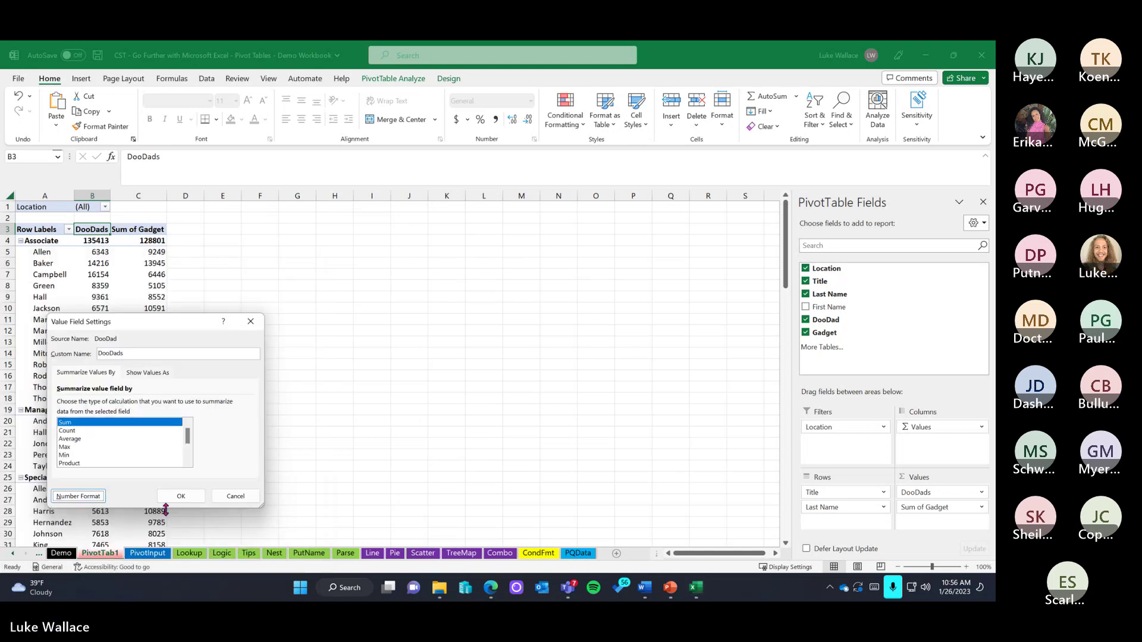
left_click(186, 498)
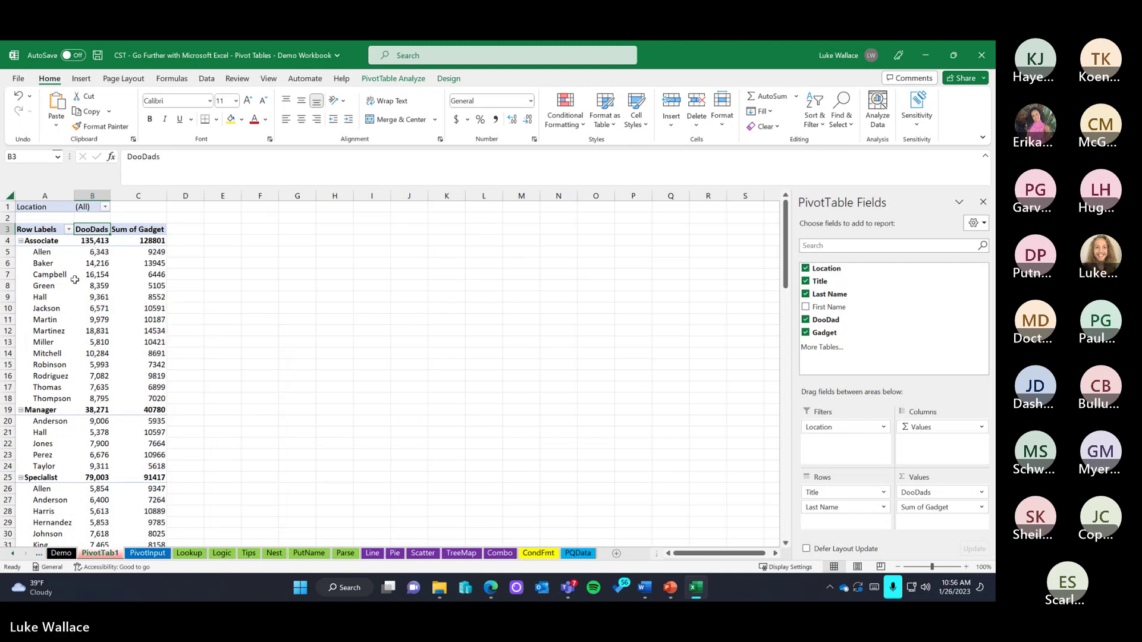
In the Sum of Gadget value field settings, change the custom name to "Gadgets"
right_click(139, 232)
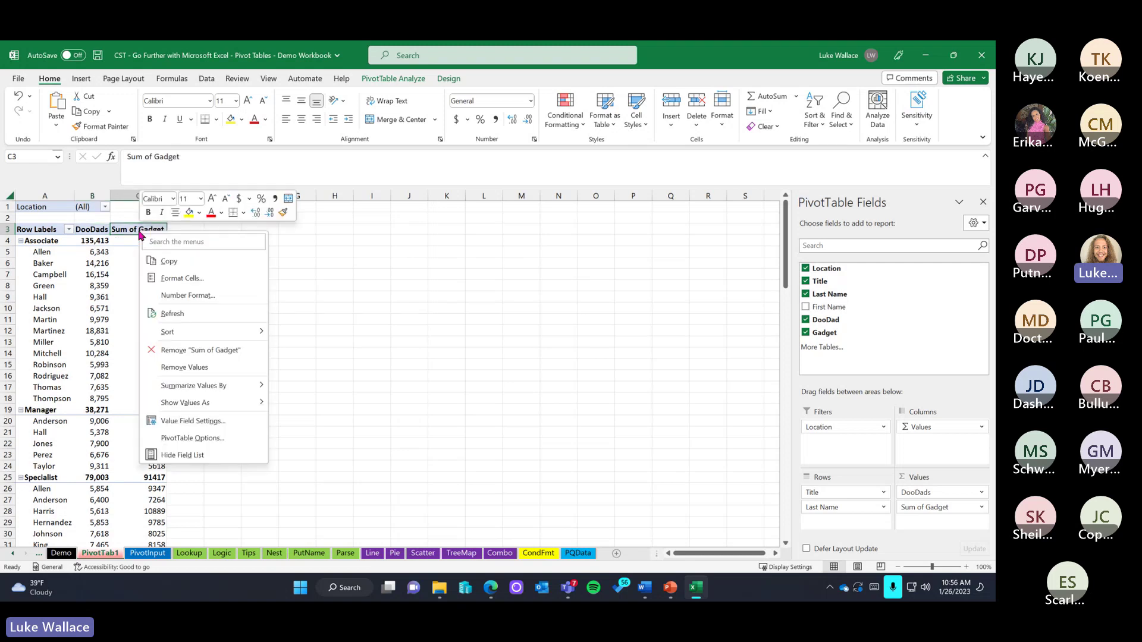
left_click(189, 421)
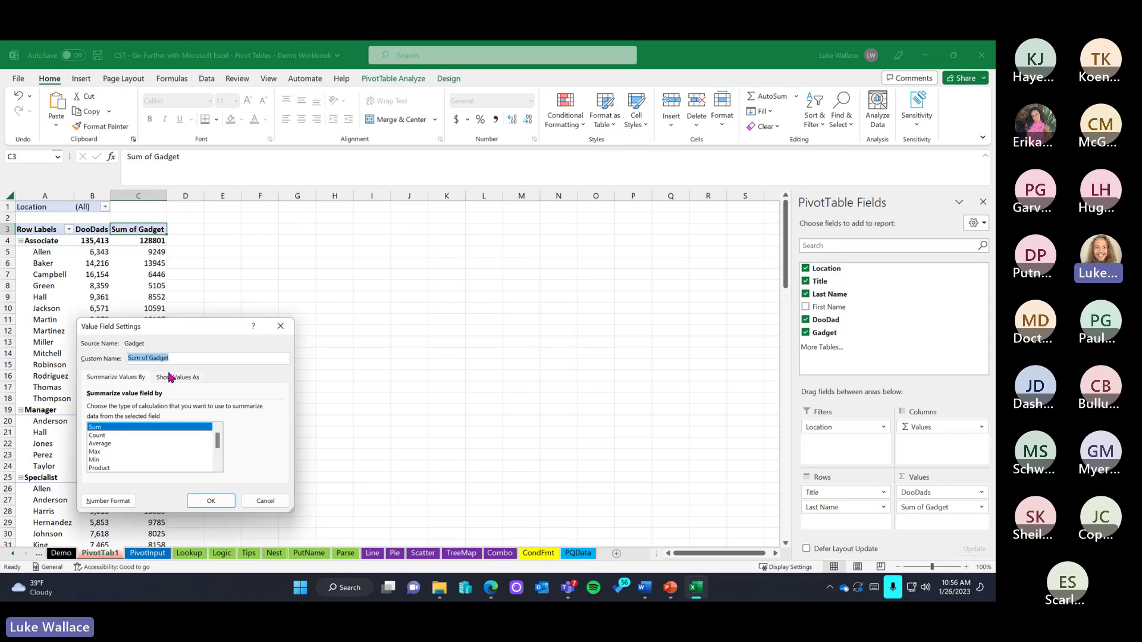
left_click(149, 358)
left_click_drag(150, 358, 130, 357)
key("BackSpace")
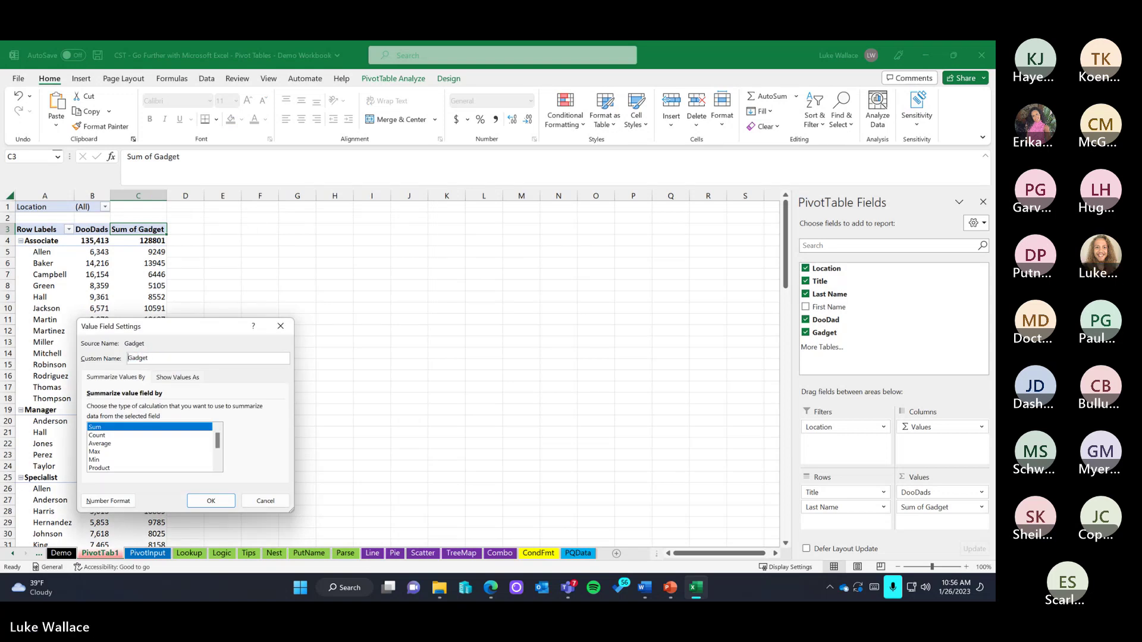
key("Right")
key("Right")
key("Right")
Give the Gadgets value field a Number format with a thousands separator and 0 decimal places, and apply the settings
left_click(111, 501)
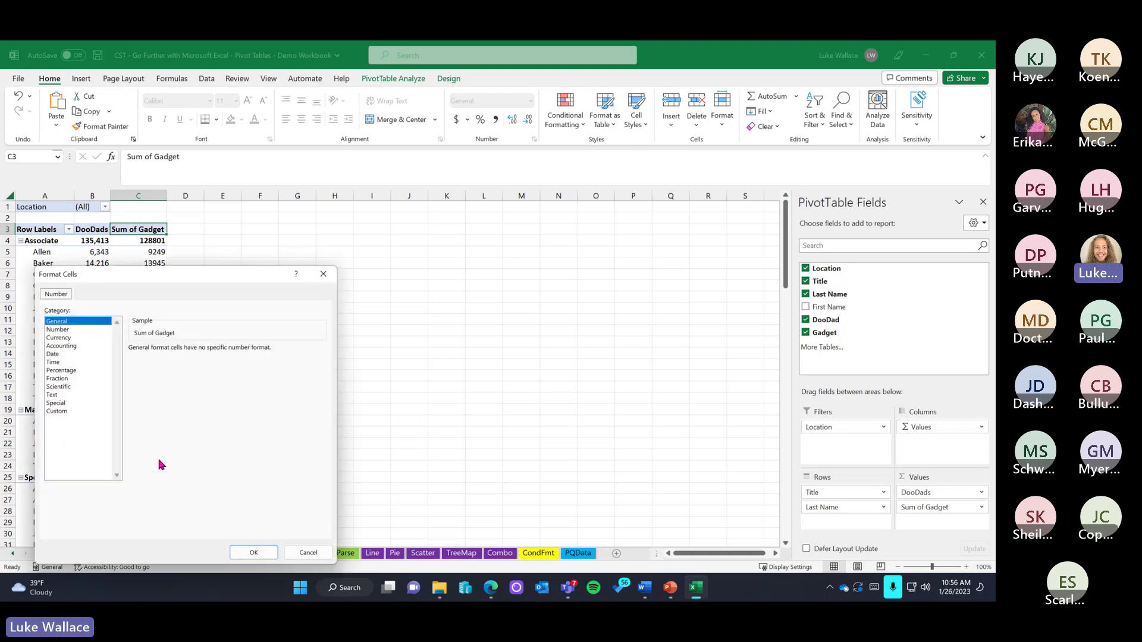
left_click(60, 329)
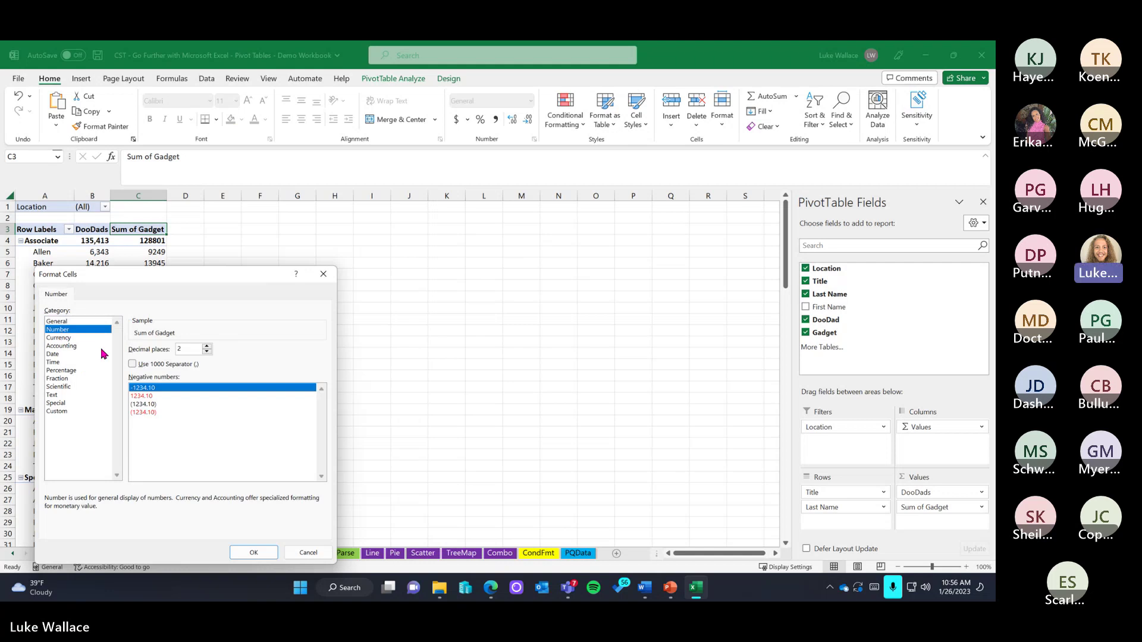
left_click(133, 364)
left_click(207, 352)
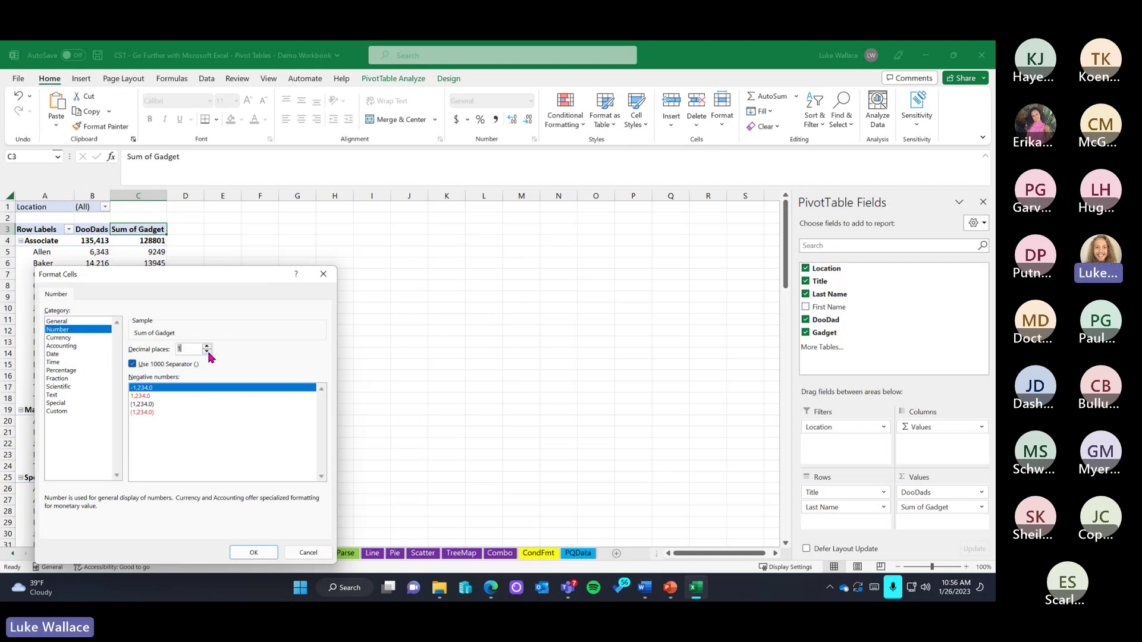
left_click(208, 352)
left_click(254, 553)
left_click(221, 499)
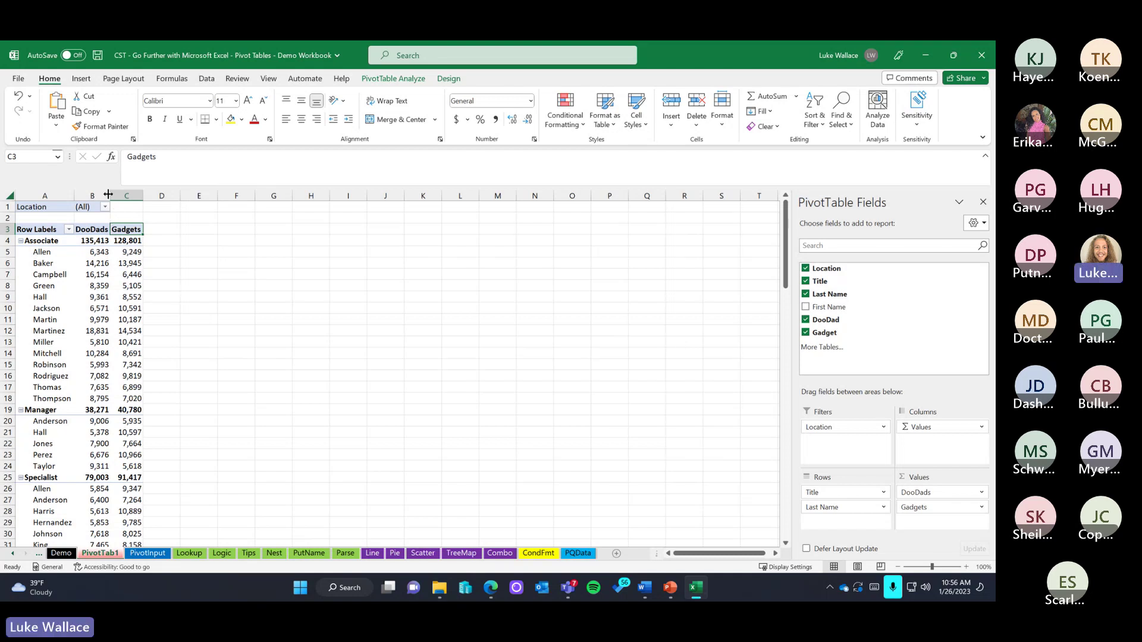
Widen columns B and C and center the DooDads and Gadgets headings
left_click_drag(109, 194, 207, 196)
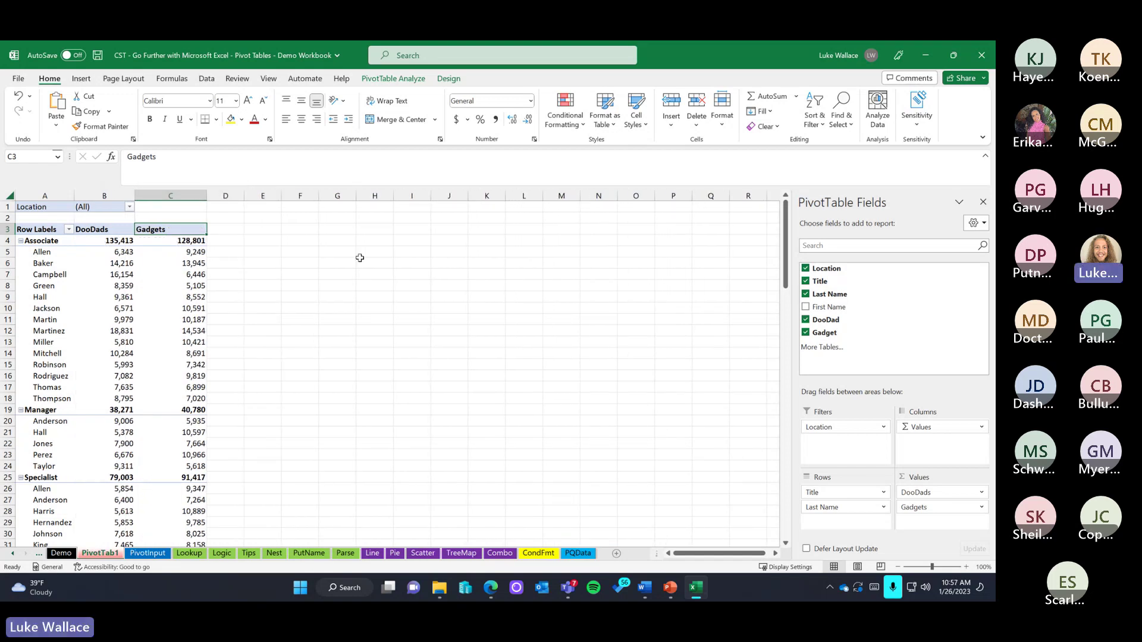
left_click(107, 230)
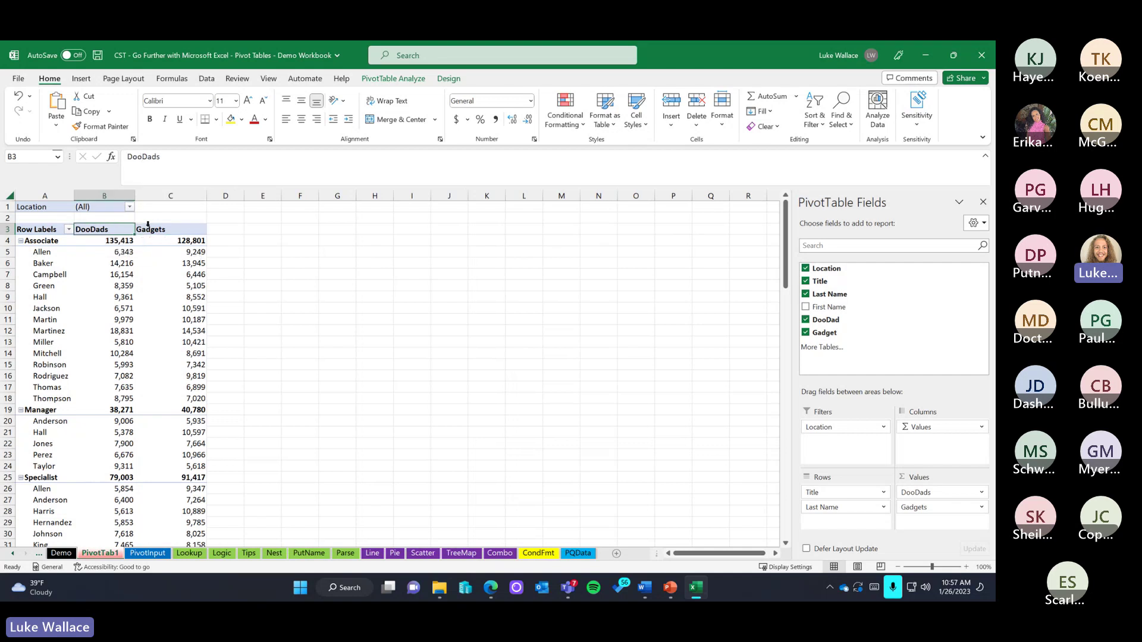
left_click(302, 121)
left_click(166, 231)
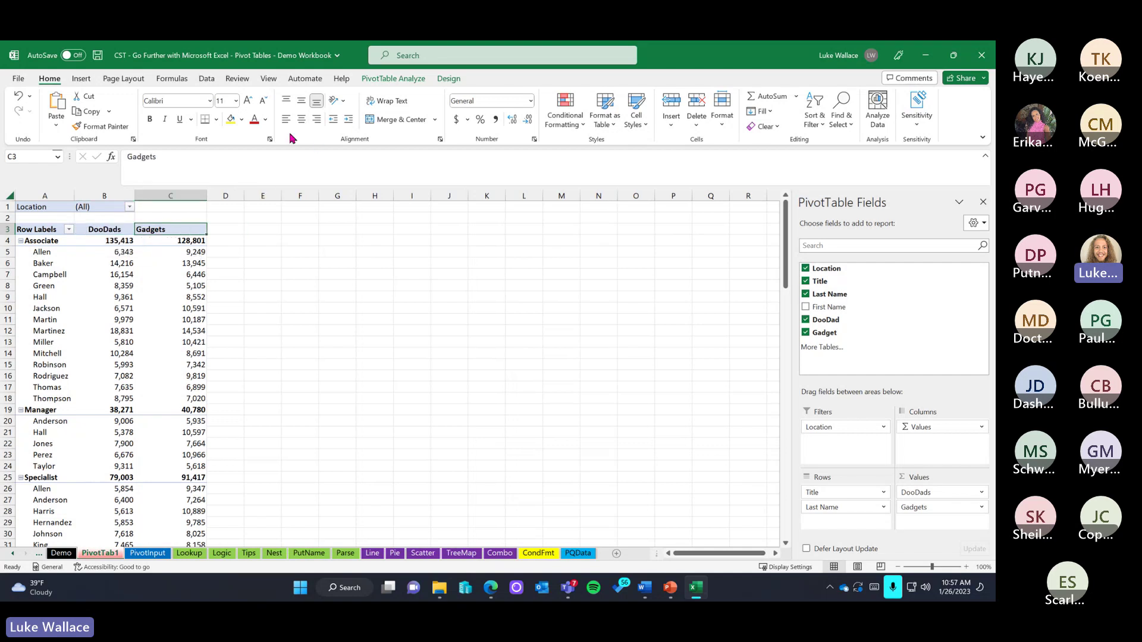
left_click(302, 120)
Try center, left and right alignment on the PivotTable values in B4:C48, ending with center alignment
left_click_drag(111, 243, 199, 522)
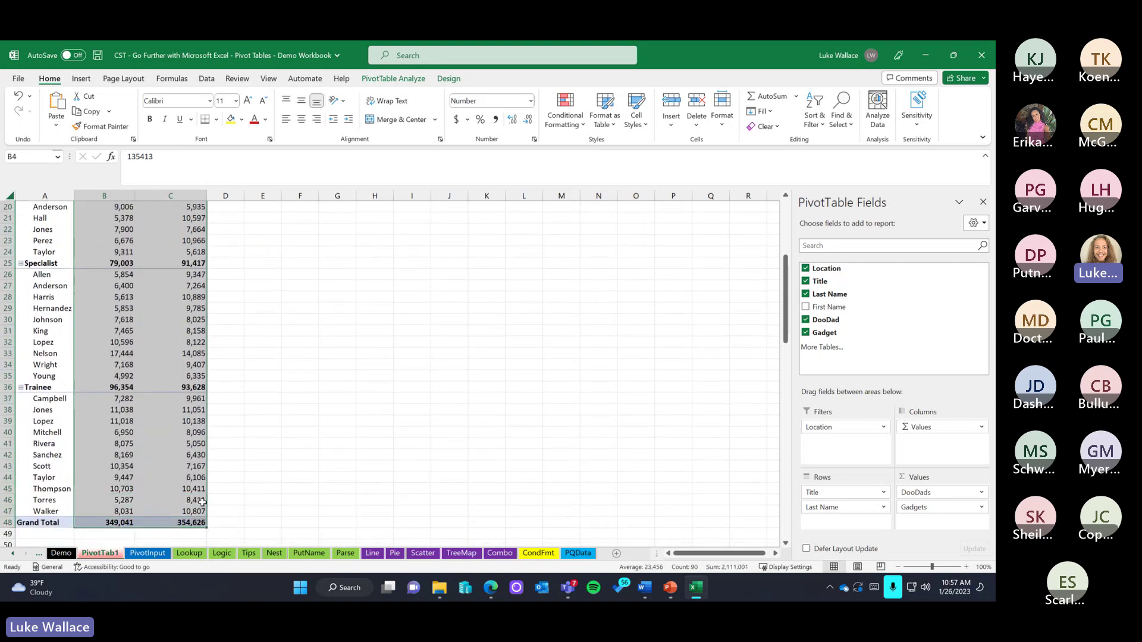
scroll(230, 331, "up", 7)
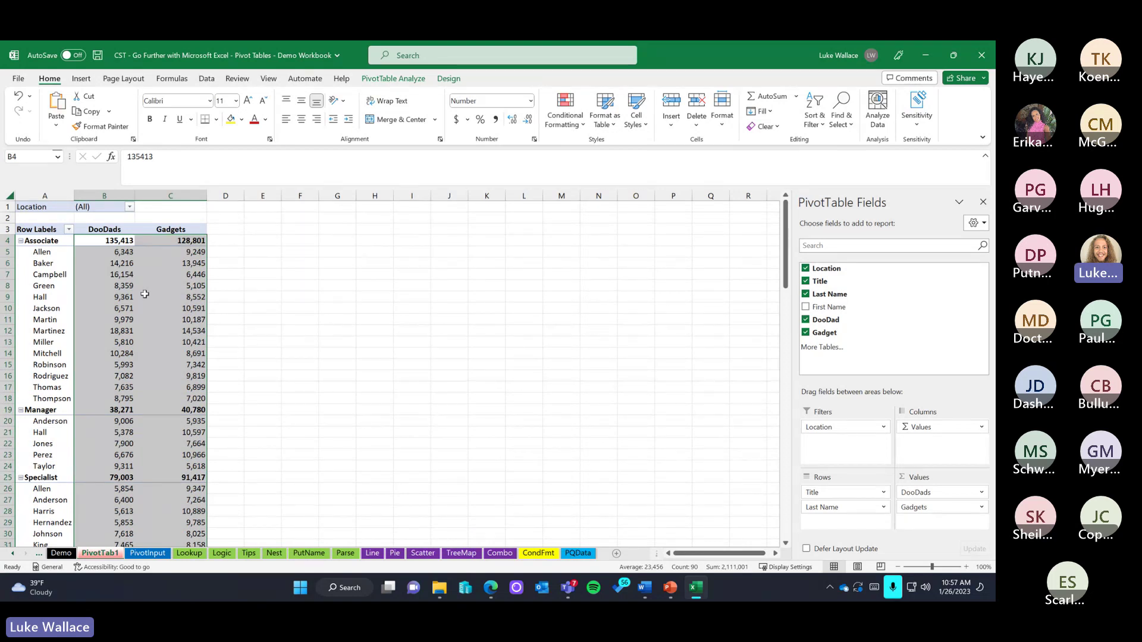
left_click(302, 120)
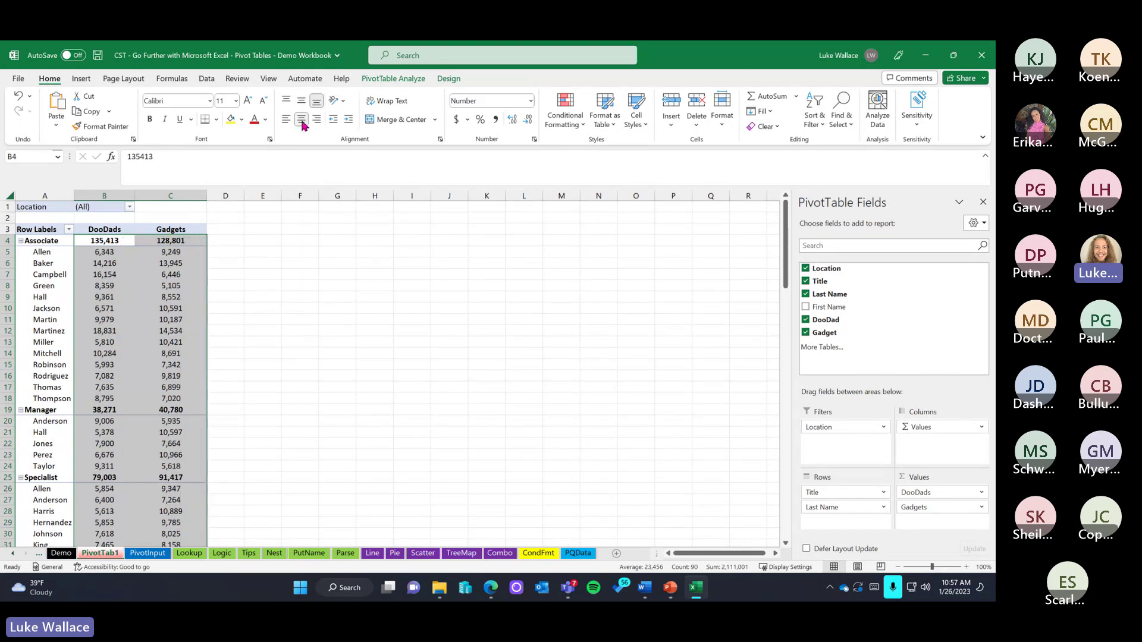
left_click(286, 120)
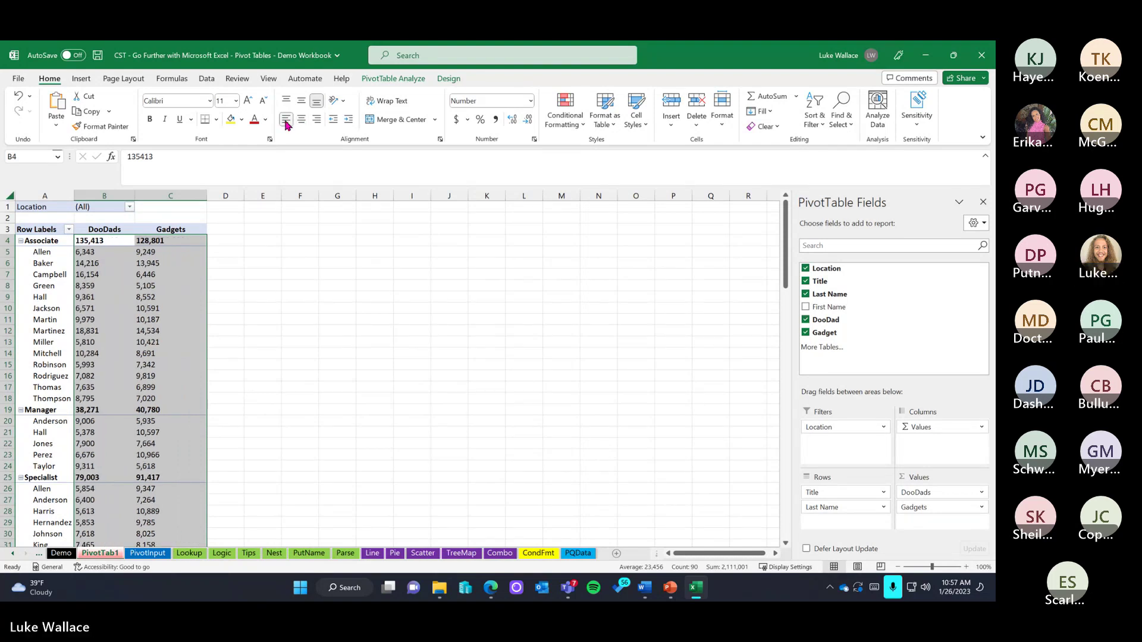
left_click(302, 120)
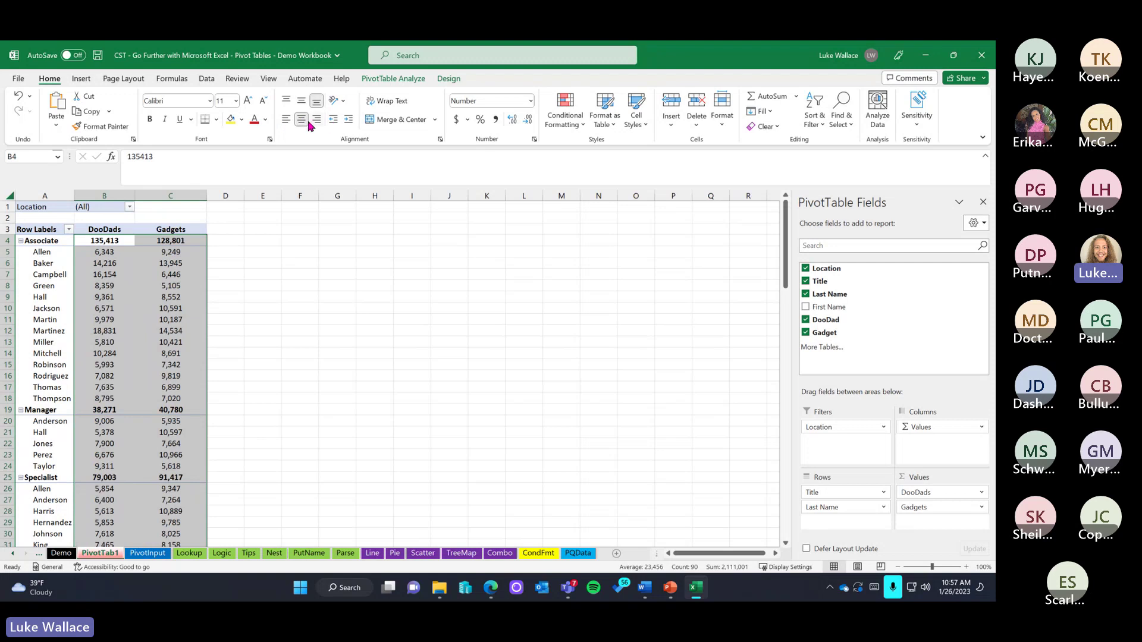
left_click(316, 120)
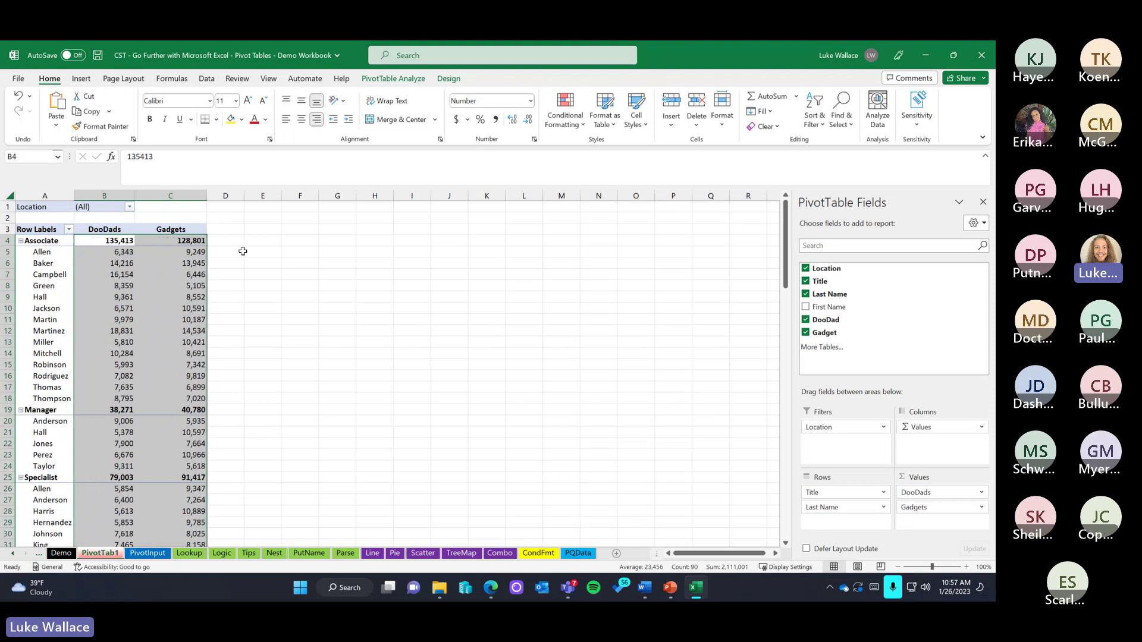
left_click(302, 120)
left_click(337, 286)
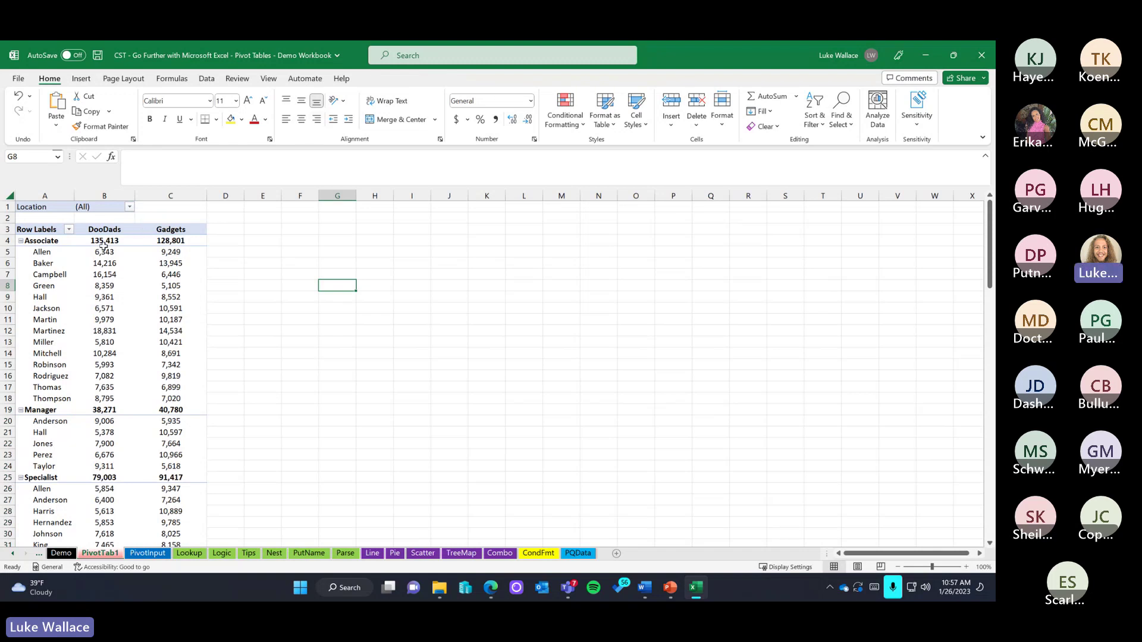
Right-align the PivotTable values in B4:C48, including the grand totals
left_click_drag(107, 238, 188, 524)
scroll(196, 328, "up", 6)
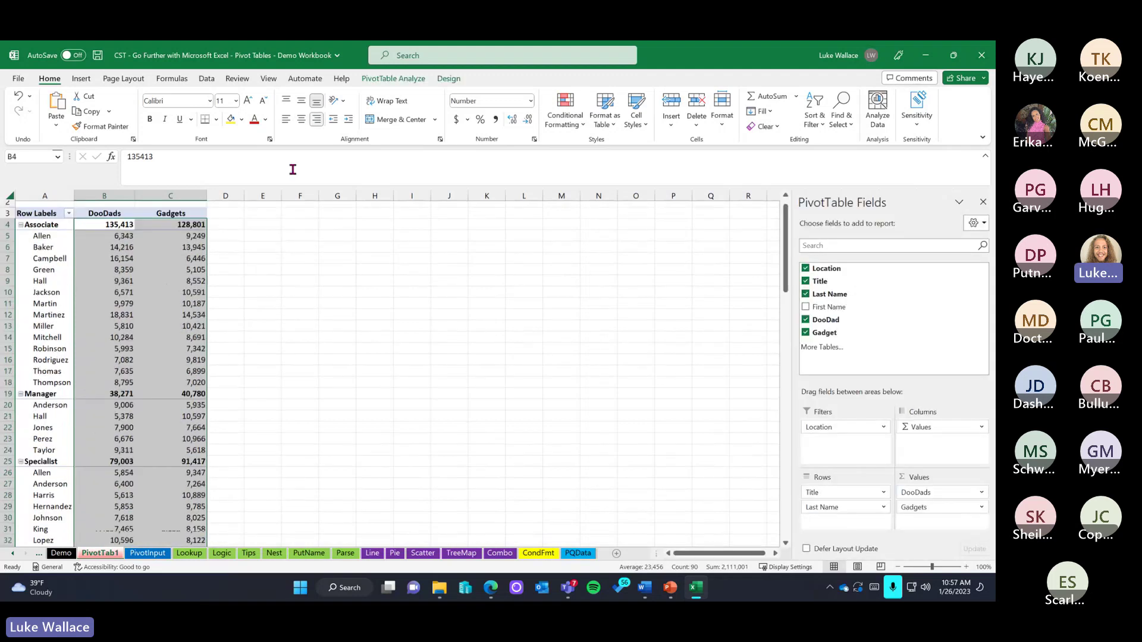
left_click(240, 293)
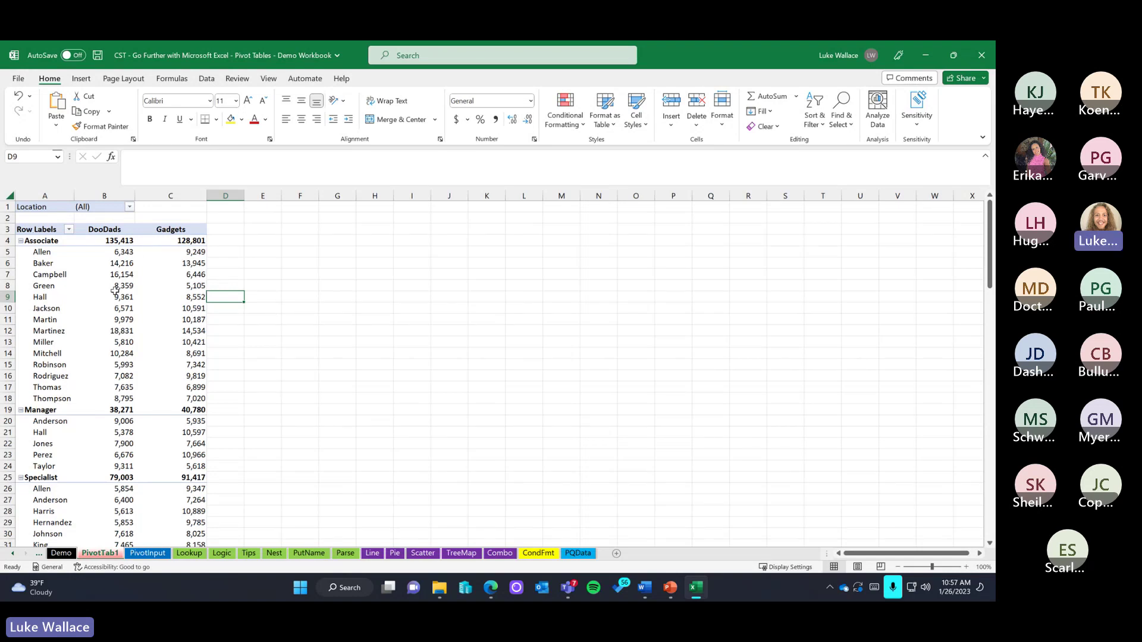
Apply the orange PivotTable style from the second row of the Medium styles to the PivotTable
mouse_move(115, 290)
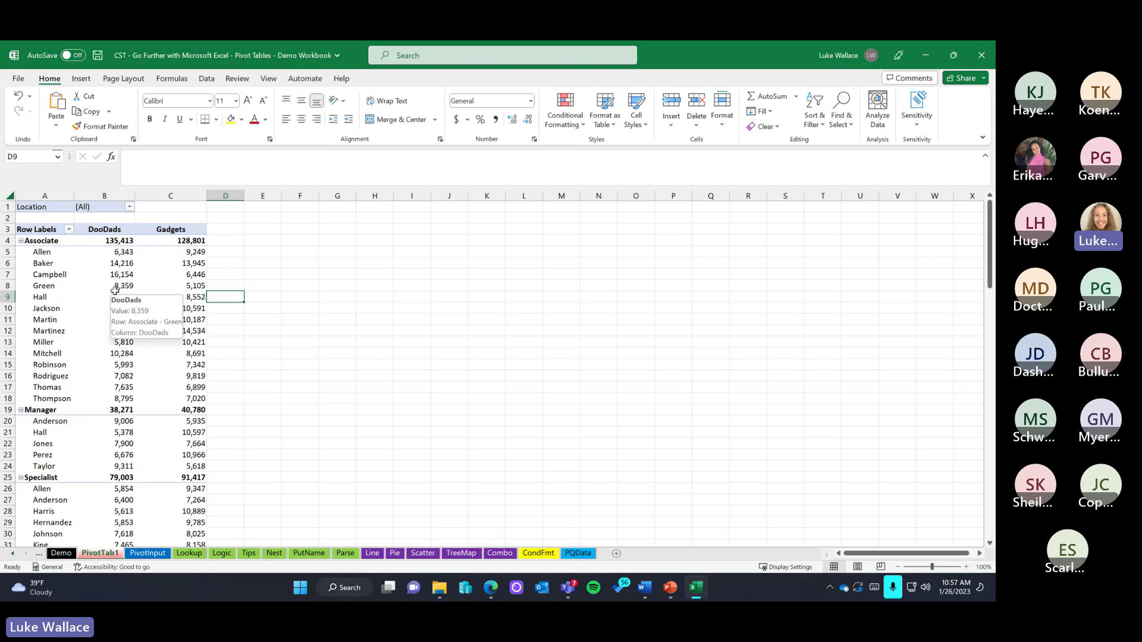
left_click(128, 229)
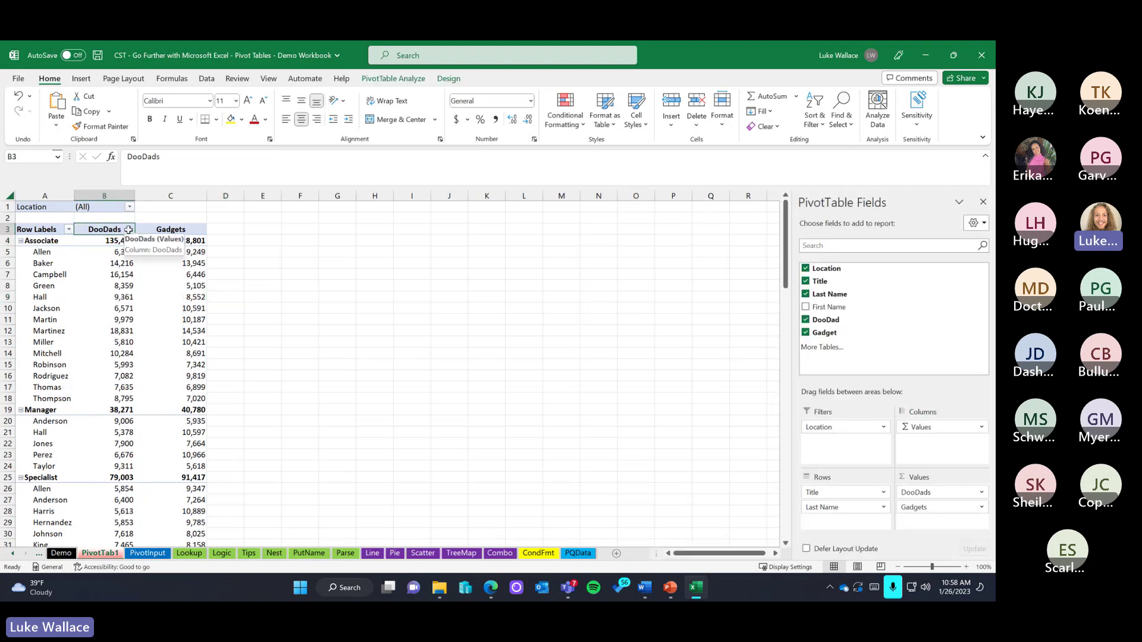
left_click(449, 79)
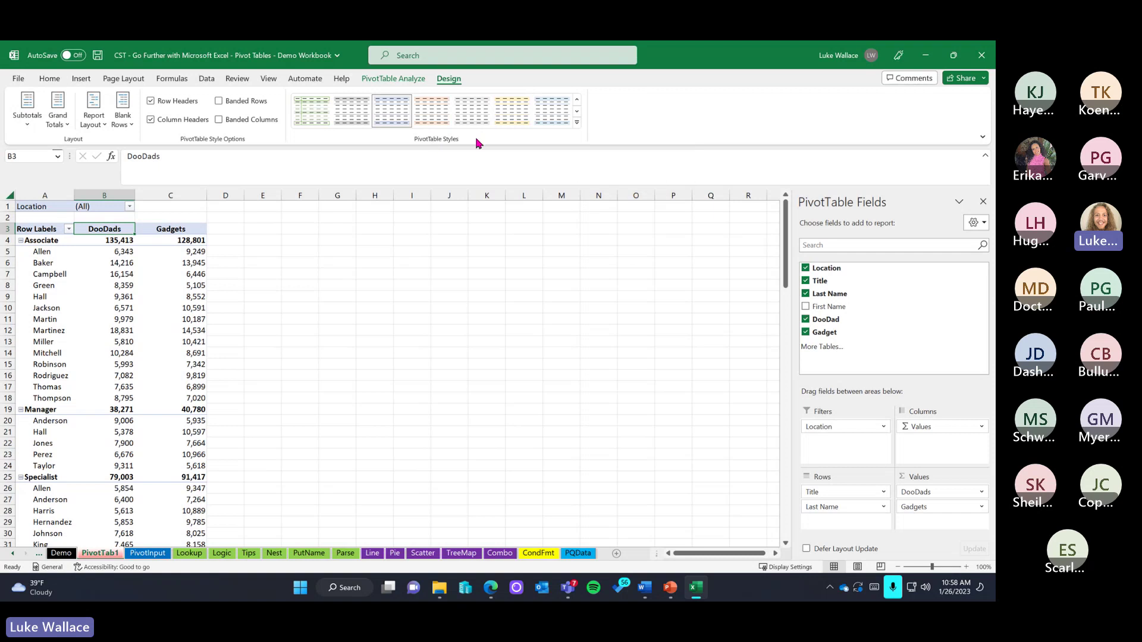
left_click(577, 123)
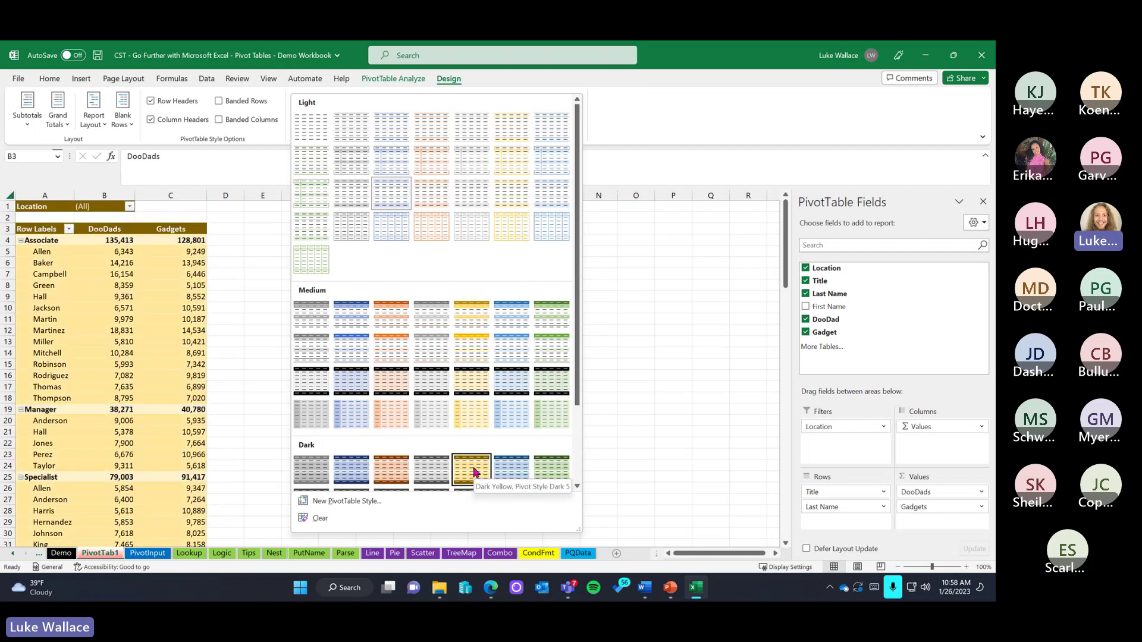
scroll(481, 440, "down", 3)
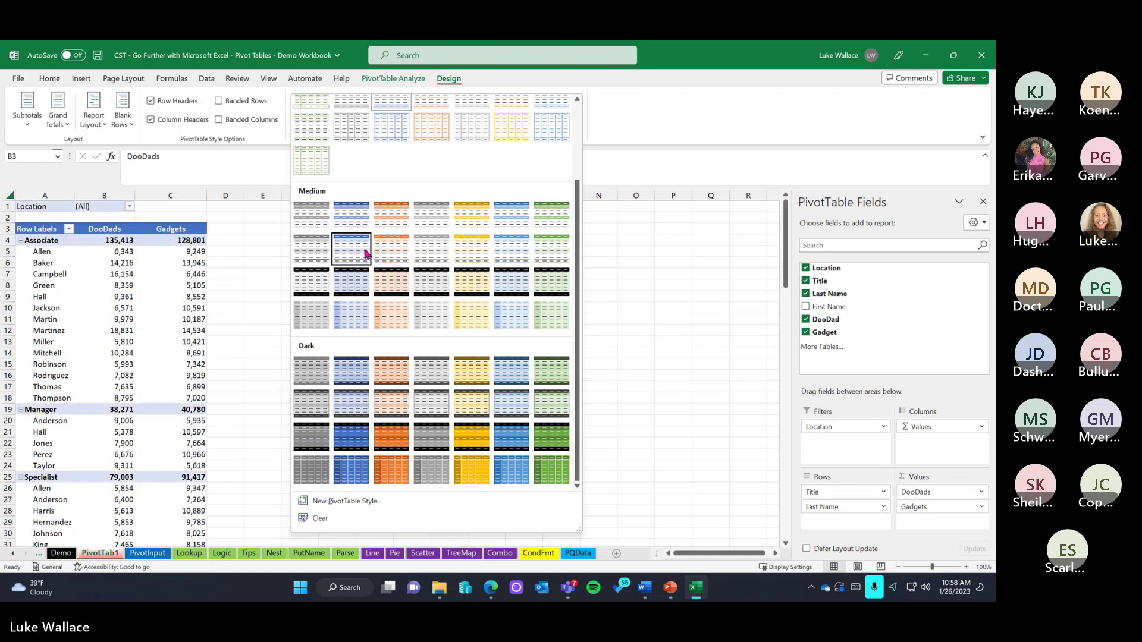
left_click(399, 254)
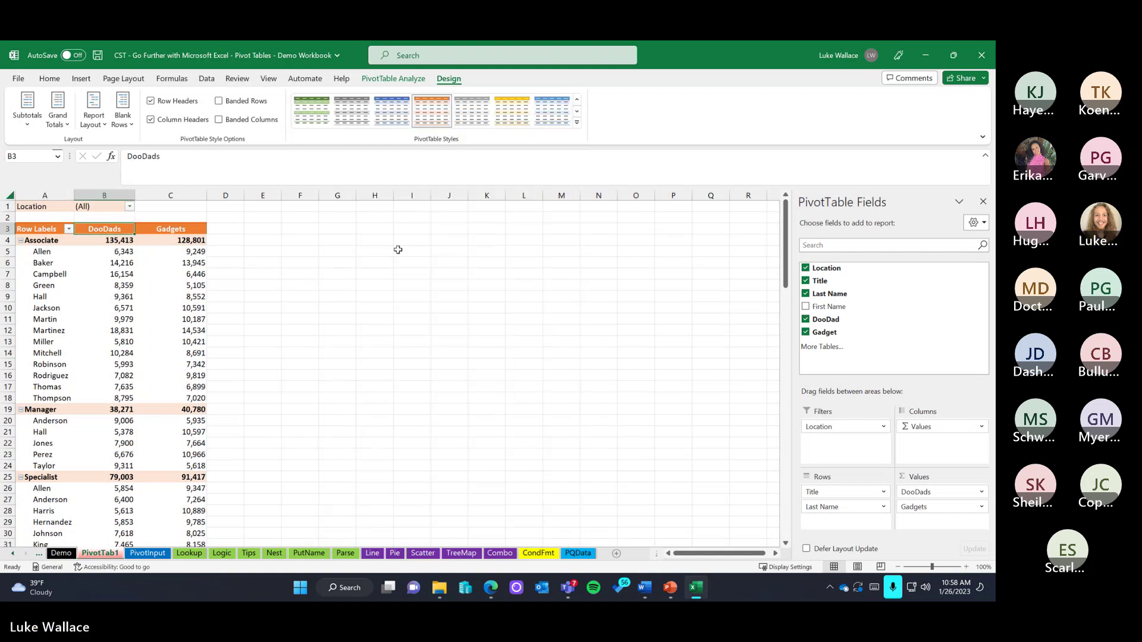
Preview the light orange PivotTable style and toggle the row headers and column headers formatting off and back on
left_click(577, 126)
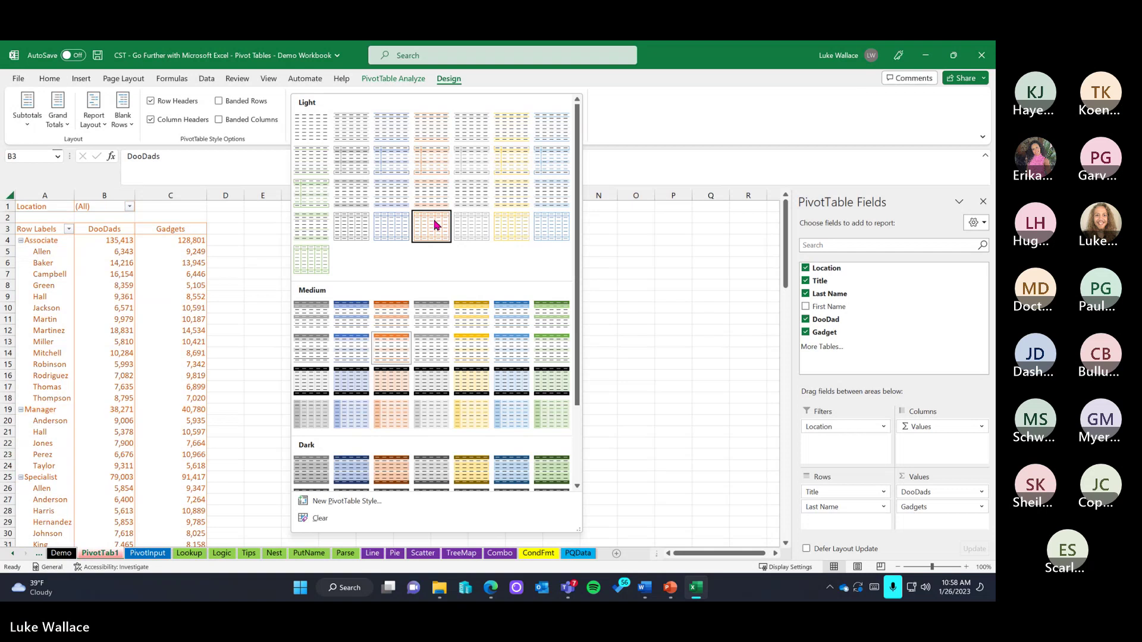
left_click(640, 167)
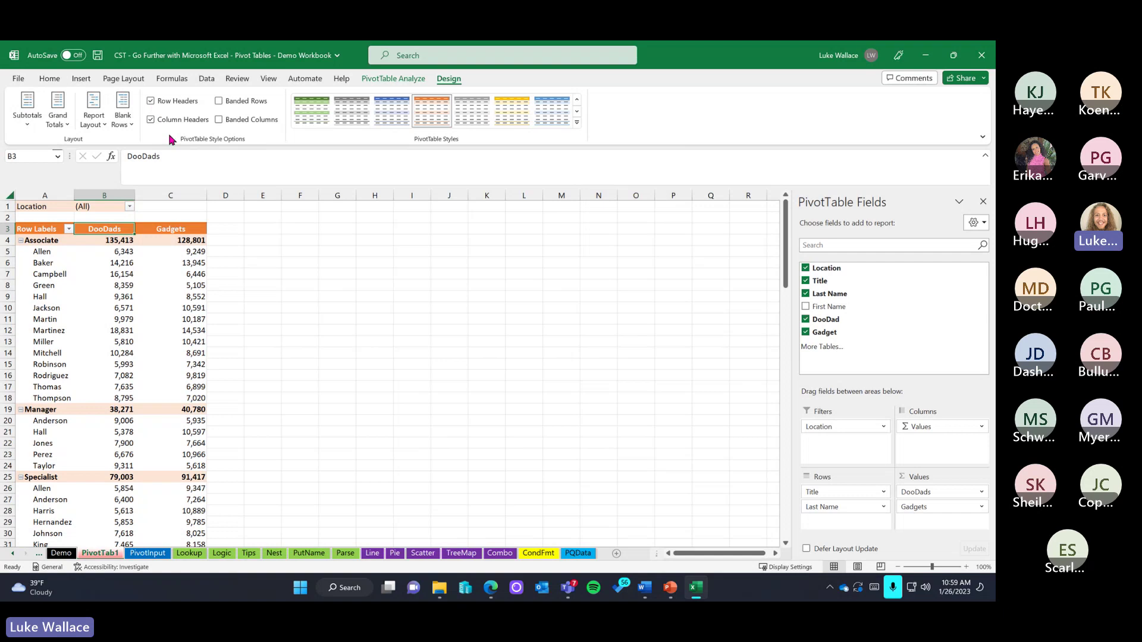
left_click(152, 101)
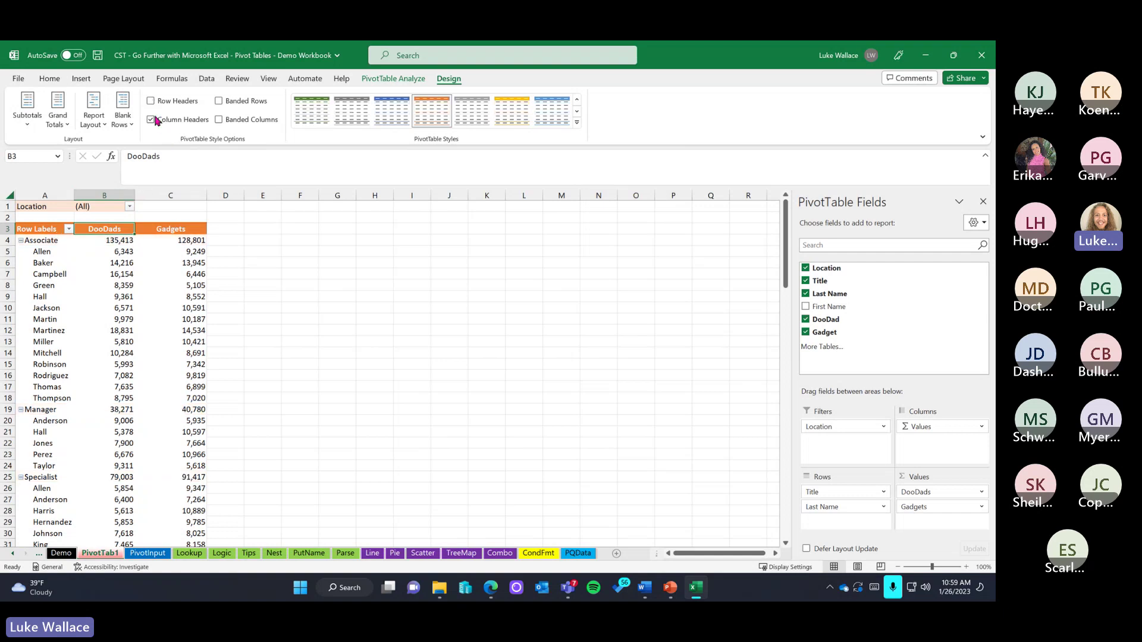
left_click(151, 101)
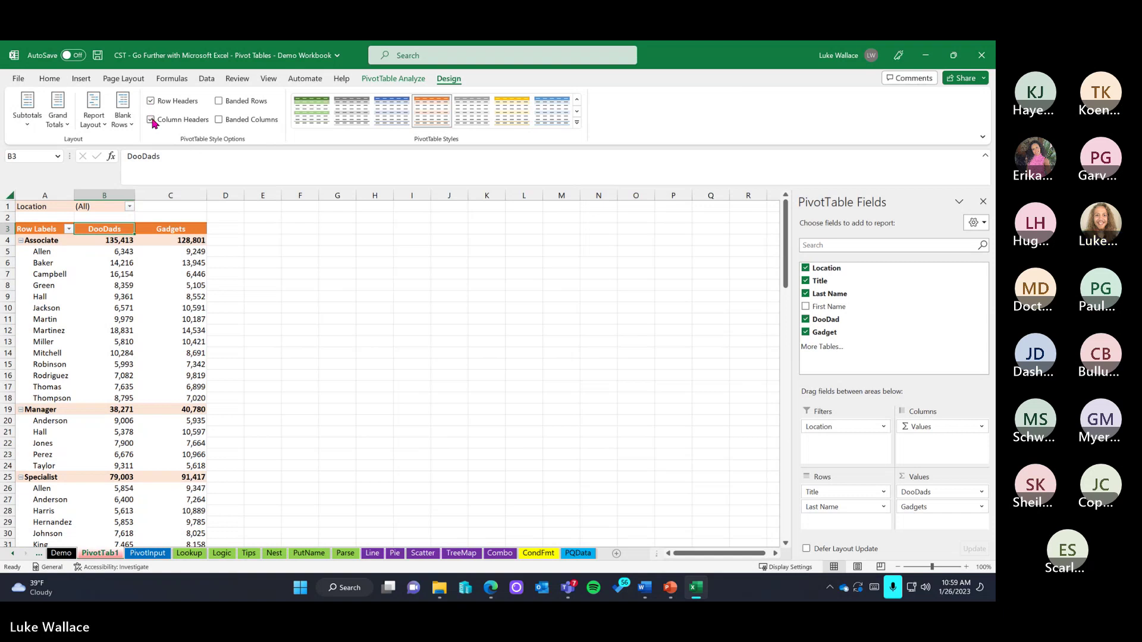
left_click(151, 119)
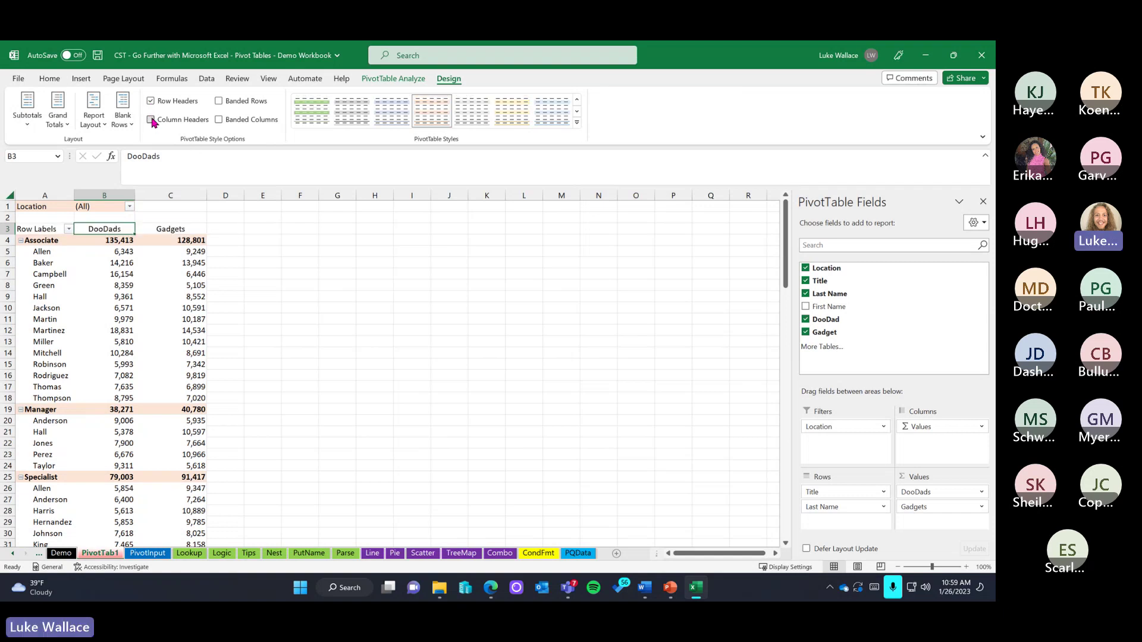
left_click(151, 120)
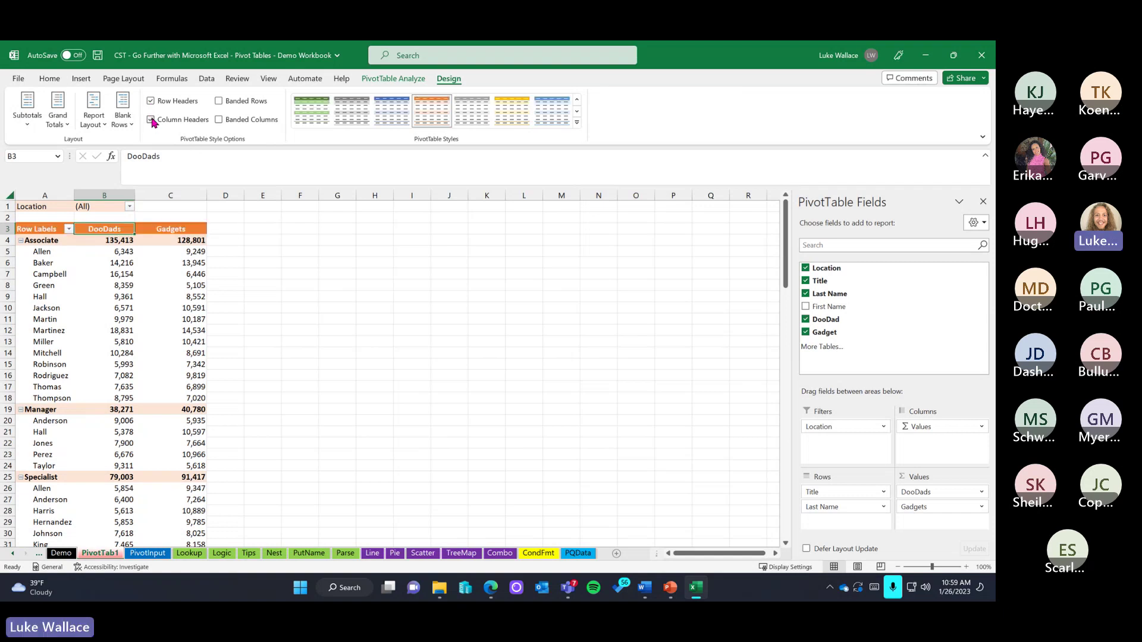
Turn on banded rows and banded columns for the PivotTable, toggling the banded columns to compare the look
left_click(218, 102)
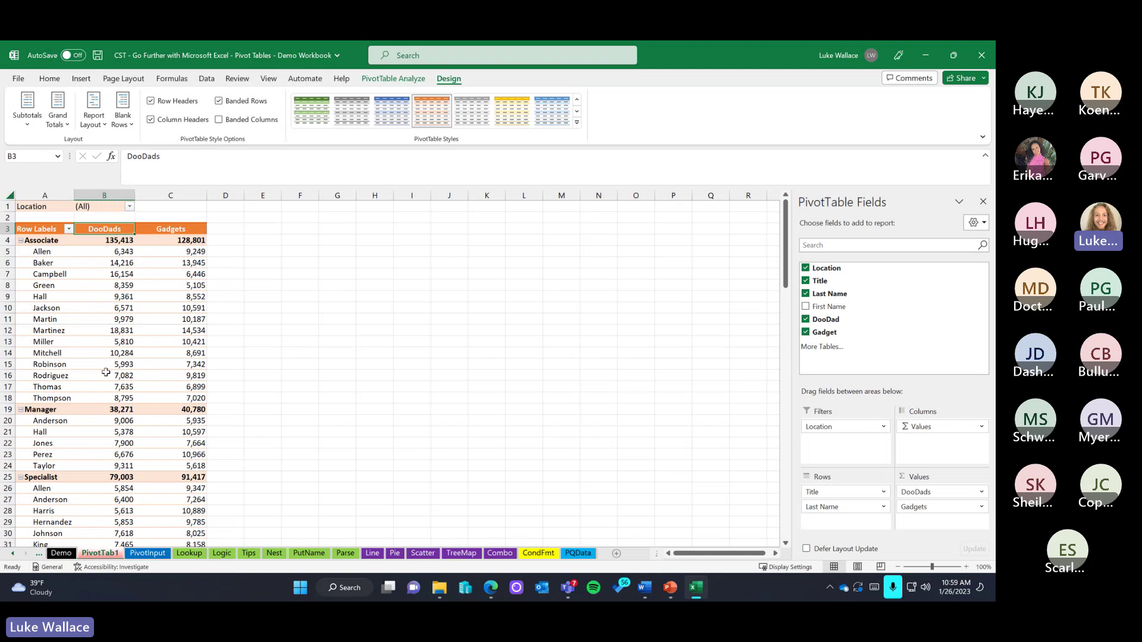
scroll(116, 378, "down", 8)
scroll(119, 376, "up", 8)
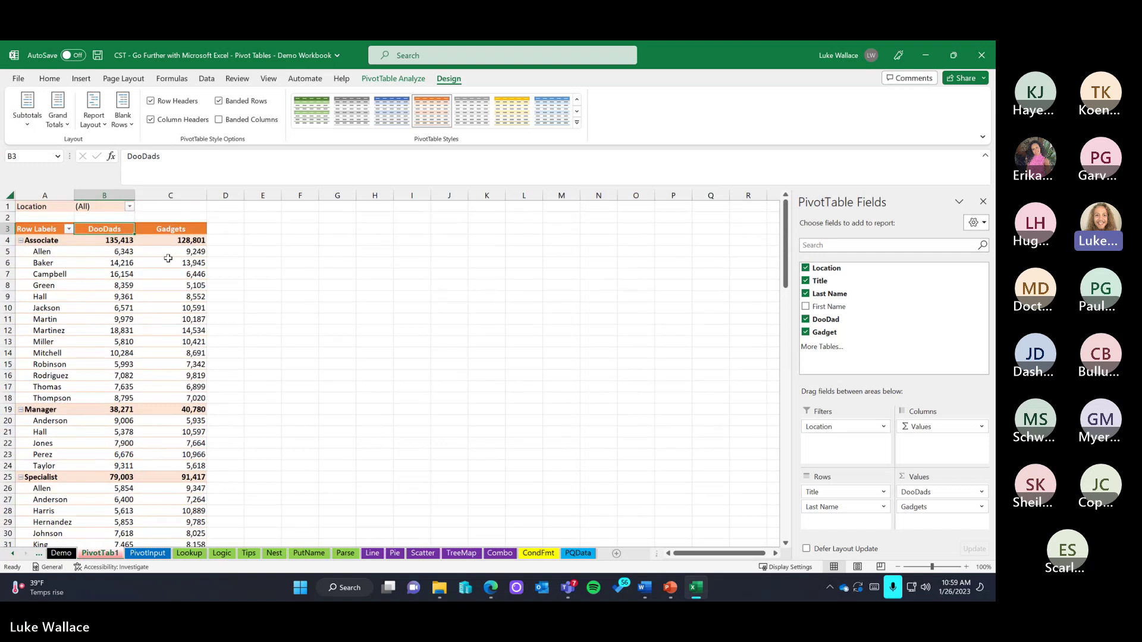
left_click(218, 119)
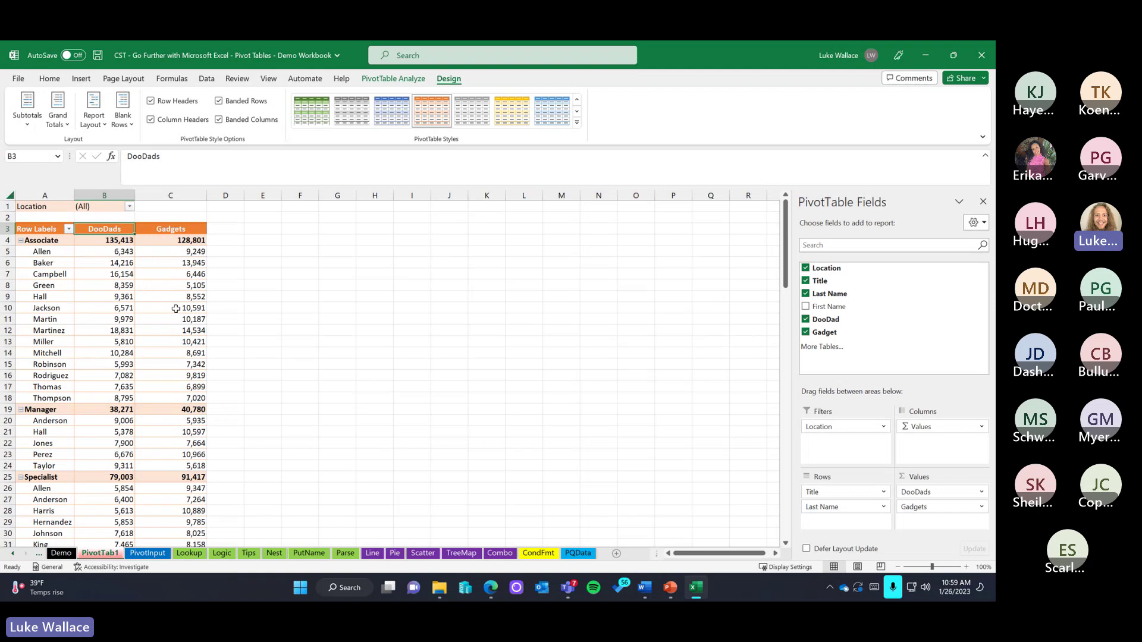
left_click(219, 121)
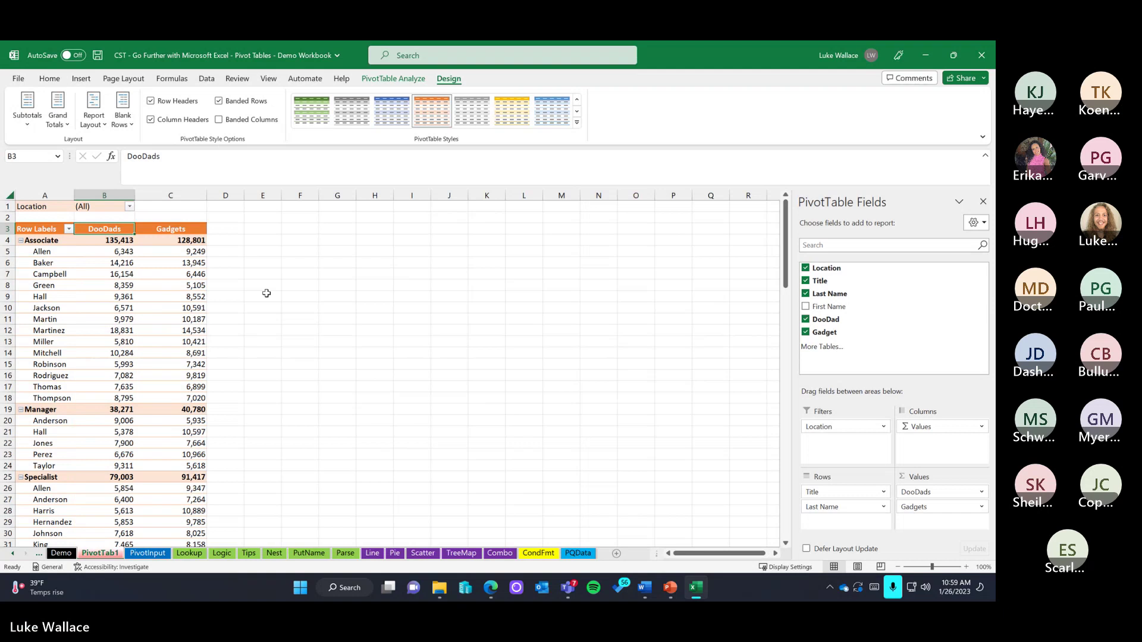
left_click(219, 120)
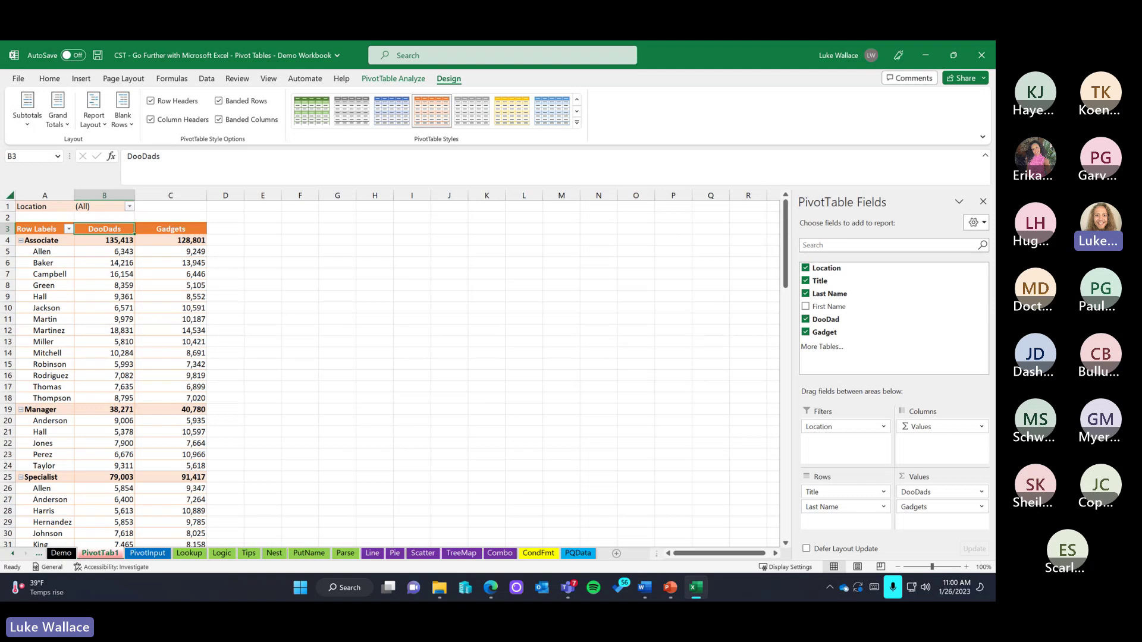
Replace the PivotTable's Location filter field with Location and Title slicers, placing the Title slicer beside the Location slicer
left_click(382, 84)
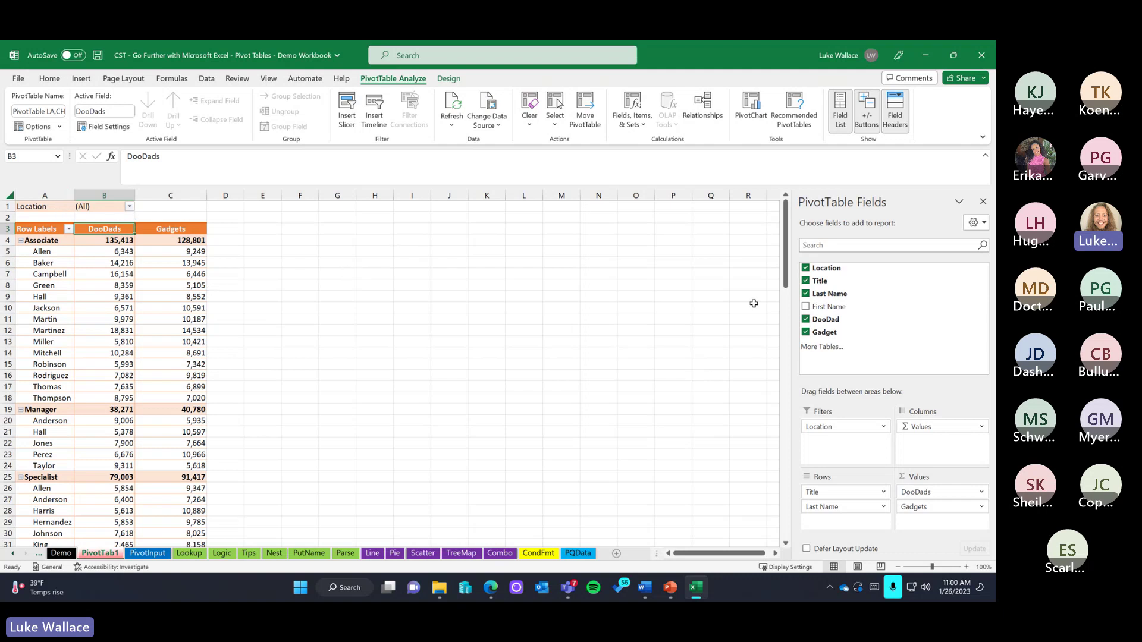
left_click(806, 268)
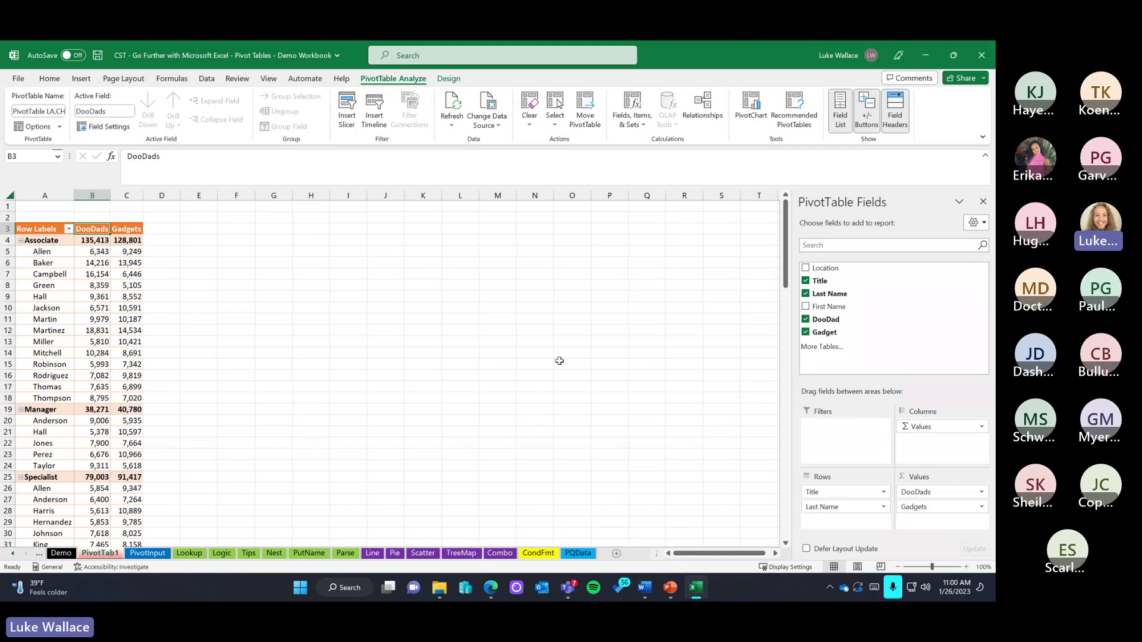
left_click(348, 113)
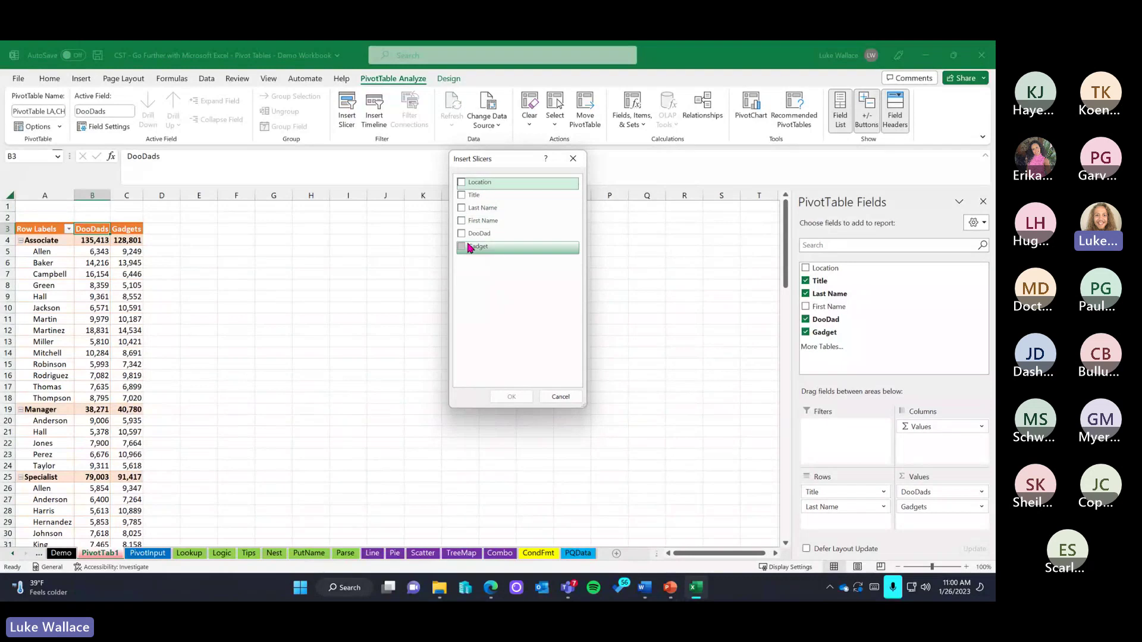
left_click(464, 184)
left_click(463, 196)
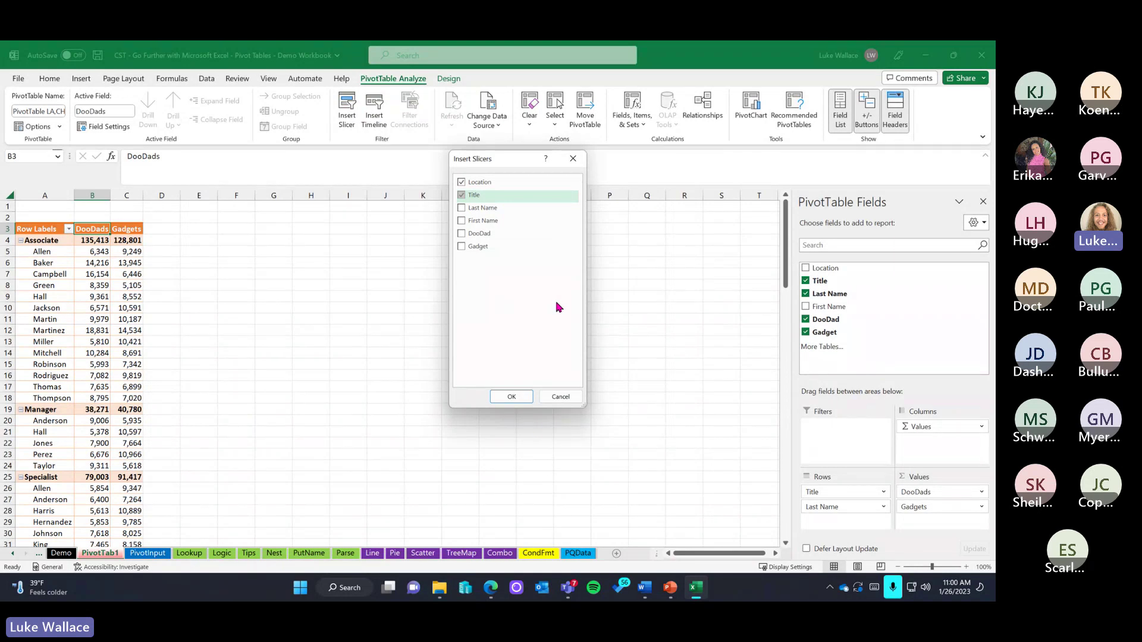
left_click(515, 398)
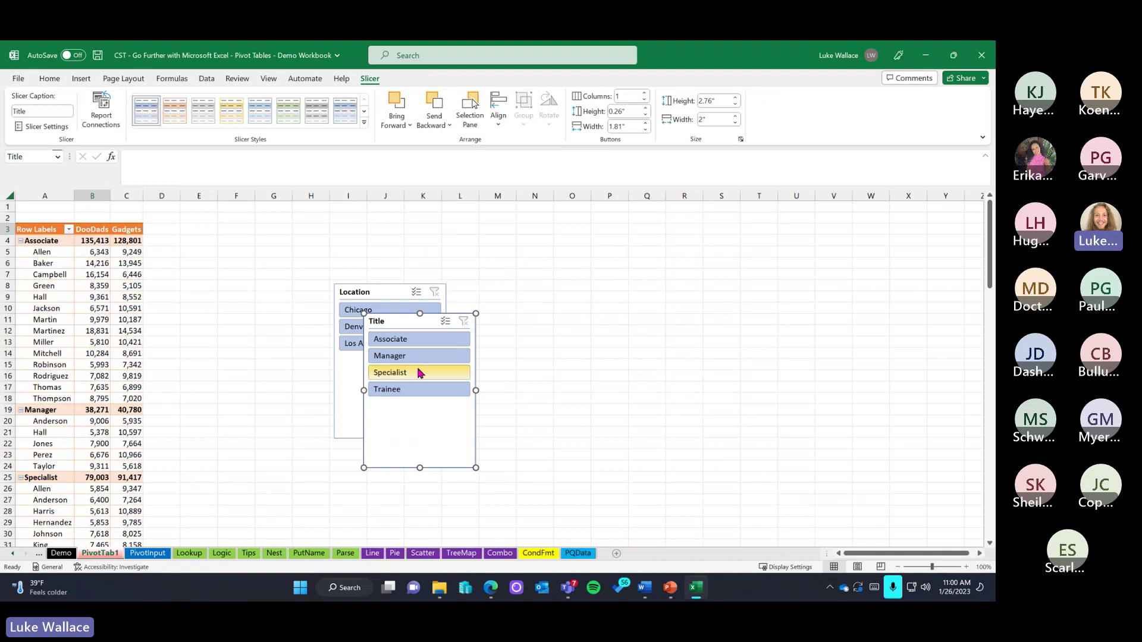
left_click_drag(402, 321, 529, 292)
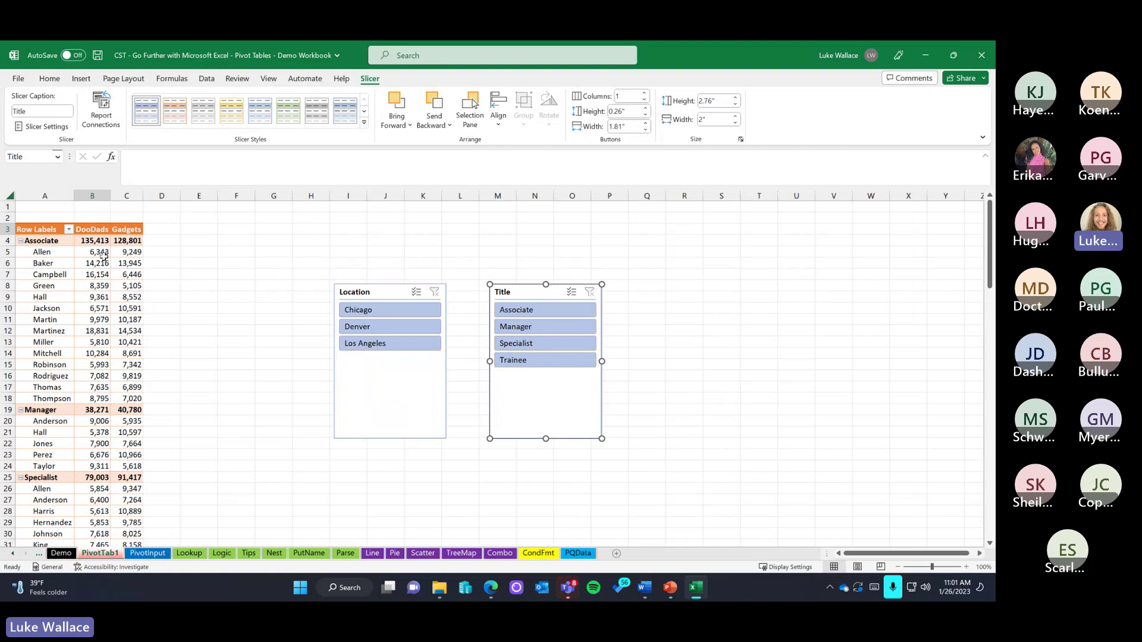
Review the Insert Slicer command for the PivotTable and the slicer options for the Location slicer
left_click(94, 241)
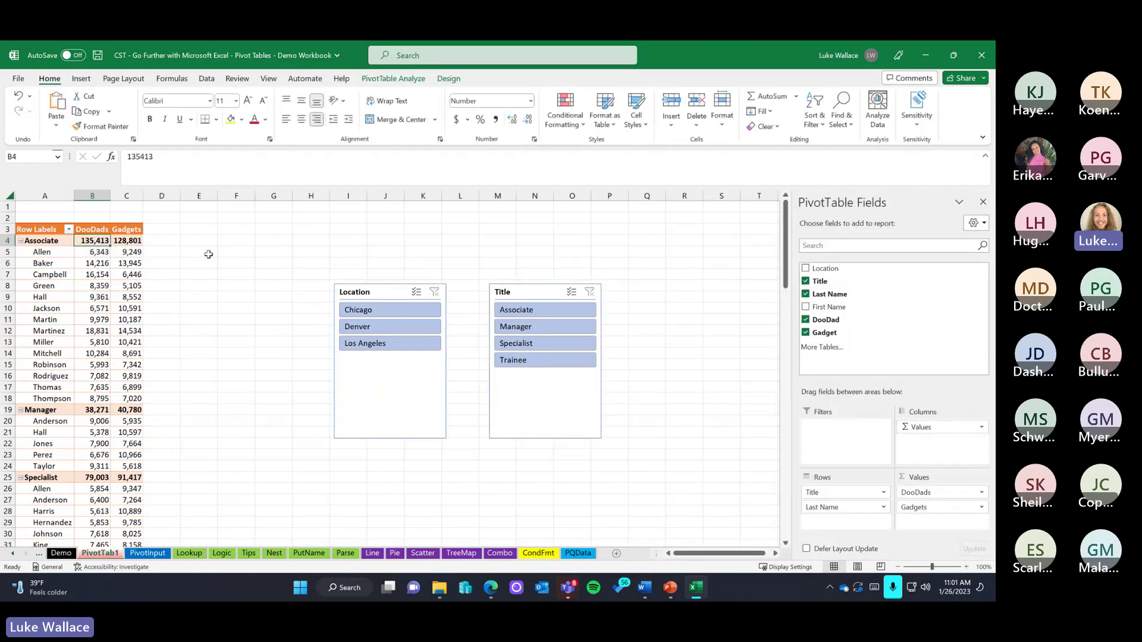
left_click(394, 78)
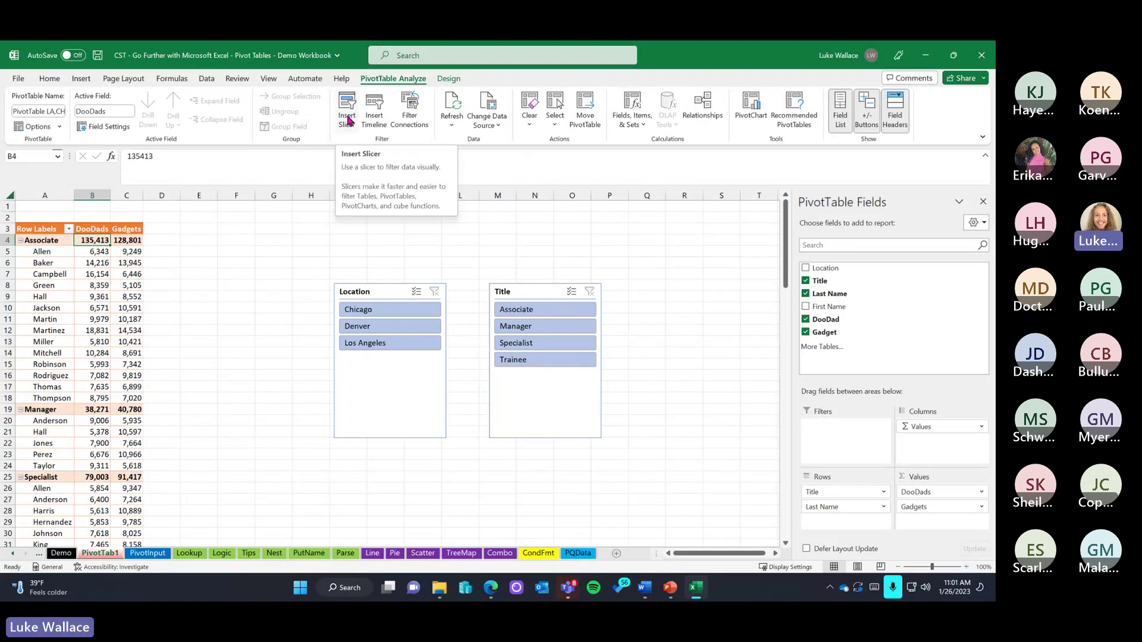
left_click(535, 262)
left_click(423, 376)
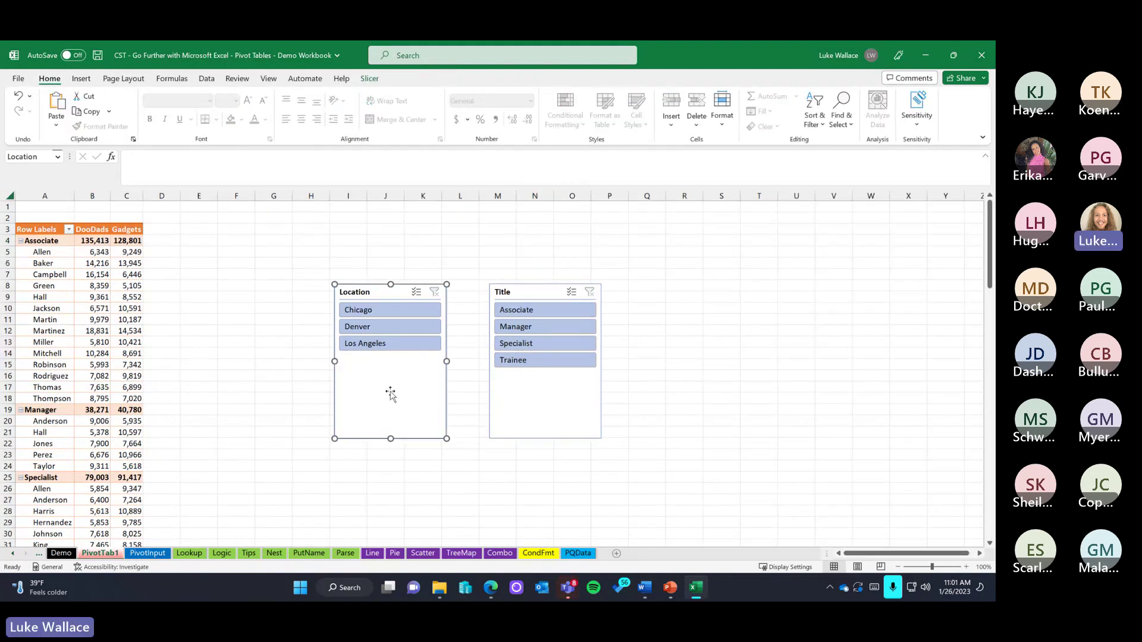
left_click(370, 78)
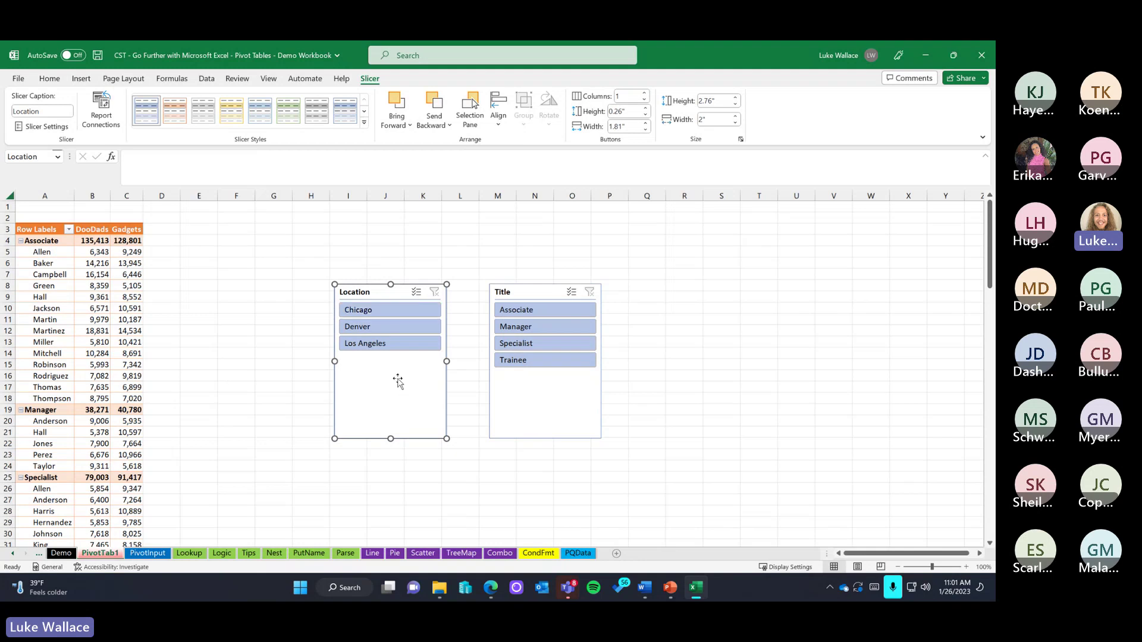
Filter the PivotTable with the Location slicer to Los Angeles, Denver and Chicago, one city at a time
left_click(385, 344)
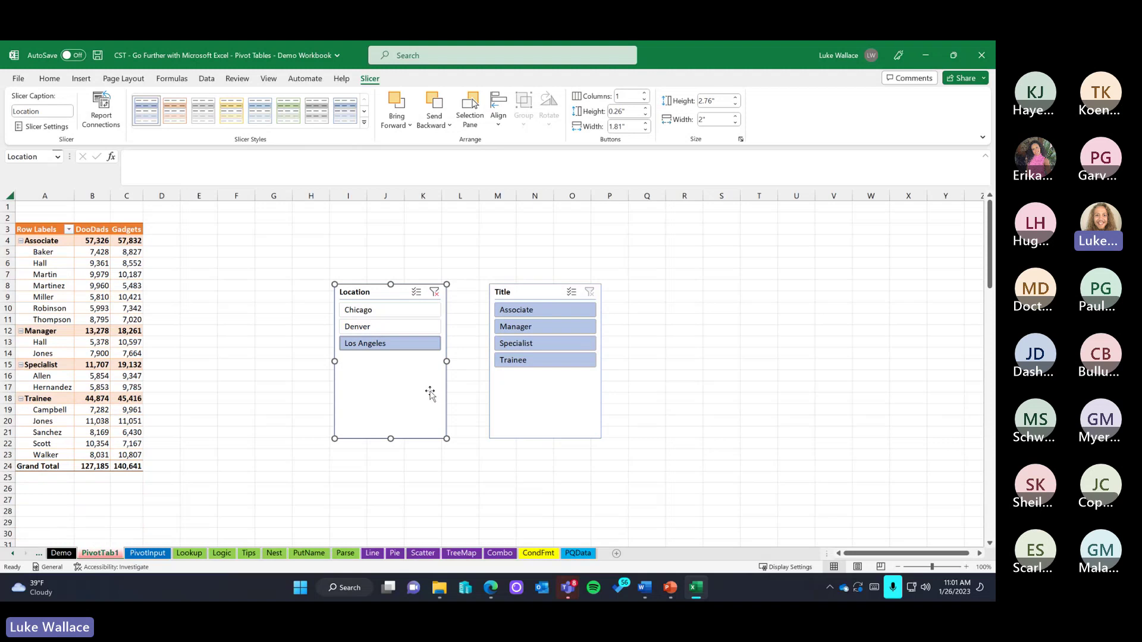
left_click(391, 326)
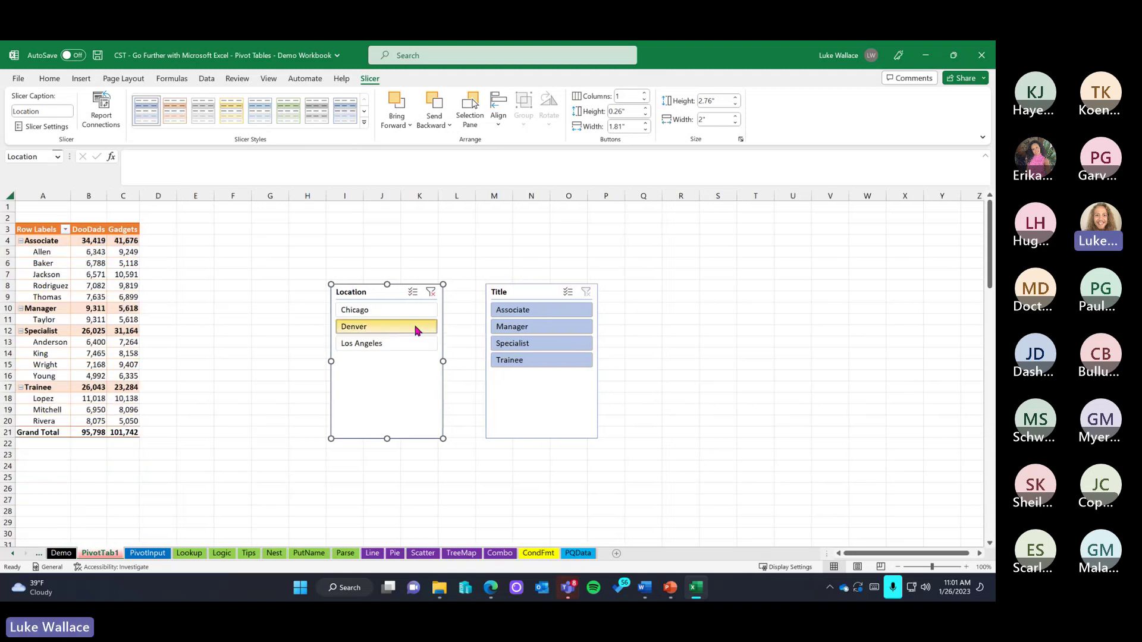
left_click(389, 311)
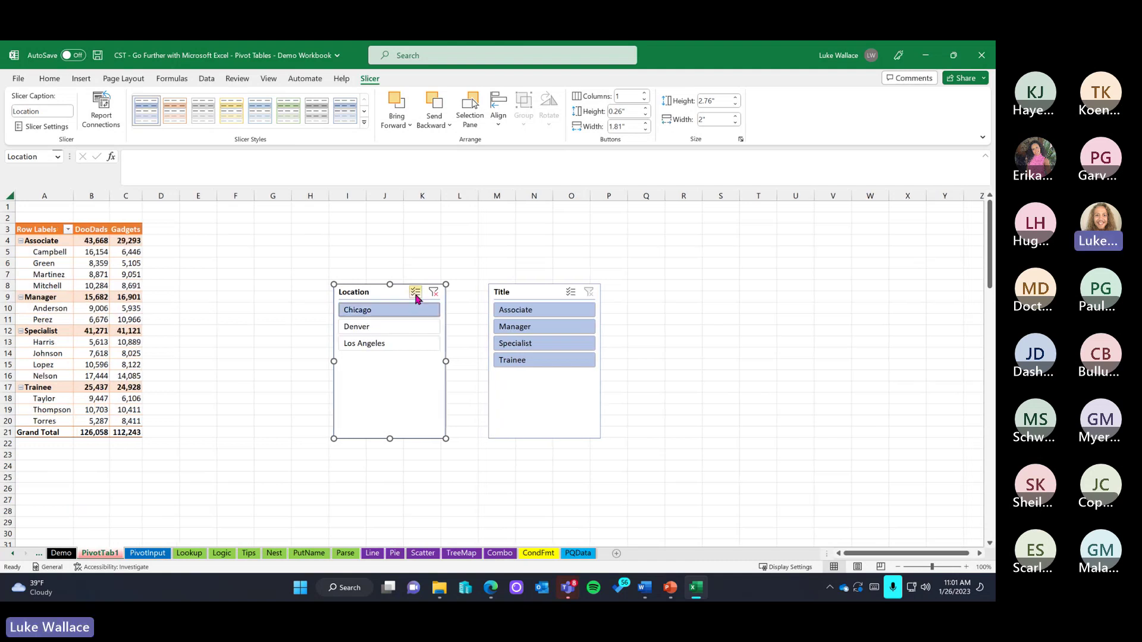
Enable multi-select in the Location slicer, add Denver and Los Angeles to Chicago, and remove them again to leave only Chicago
left_click(416, 293)
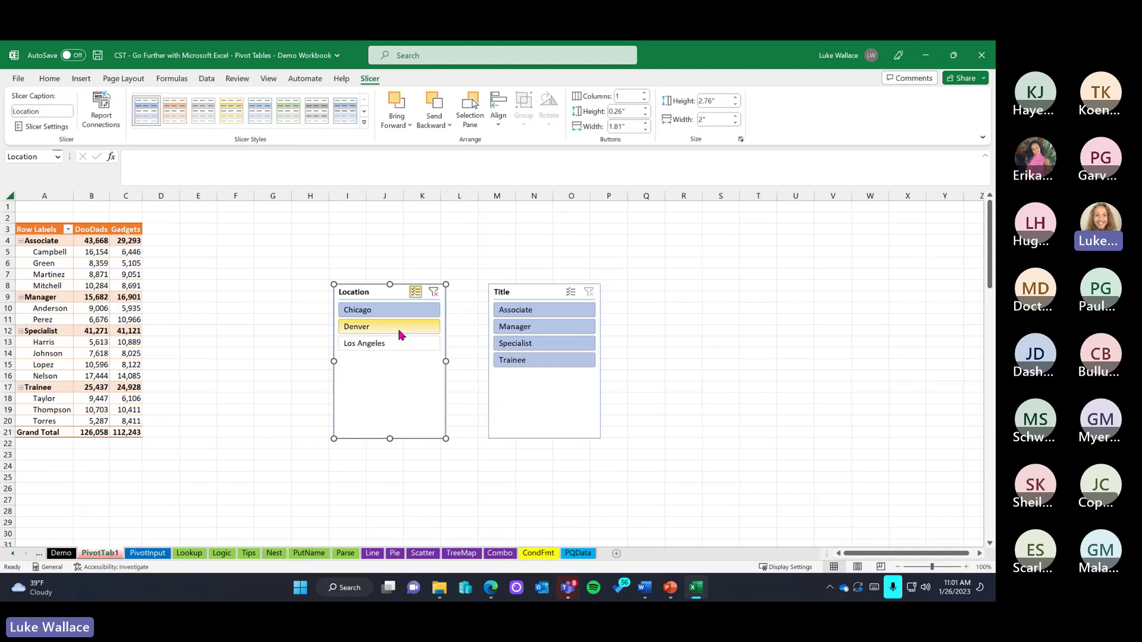
left_click(394, 343)
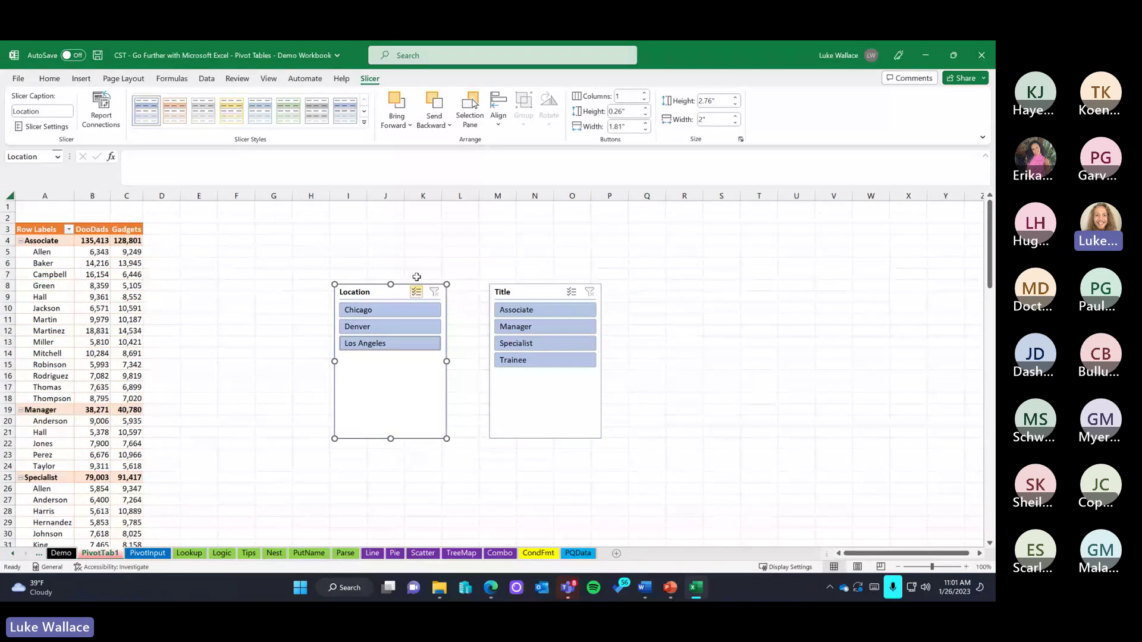
left_click(401, 347)
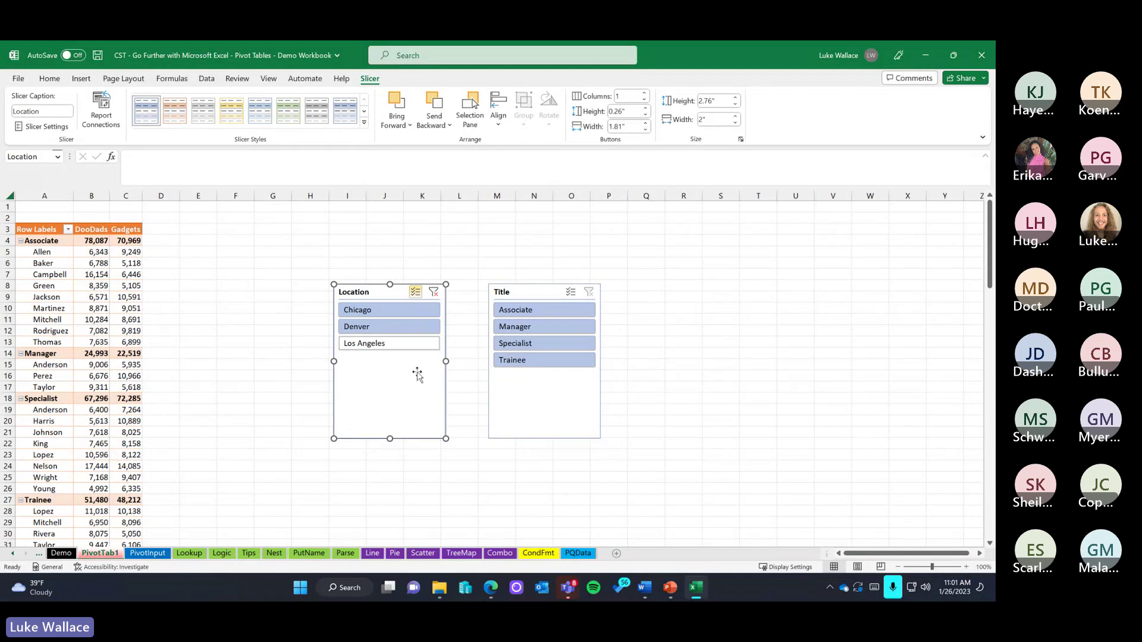
left_click(386, 342)
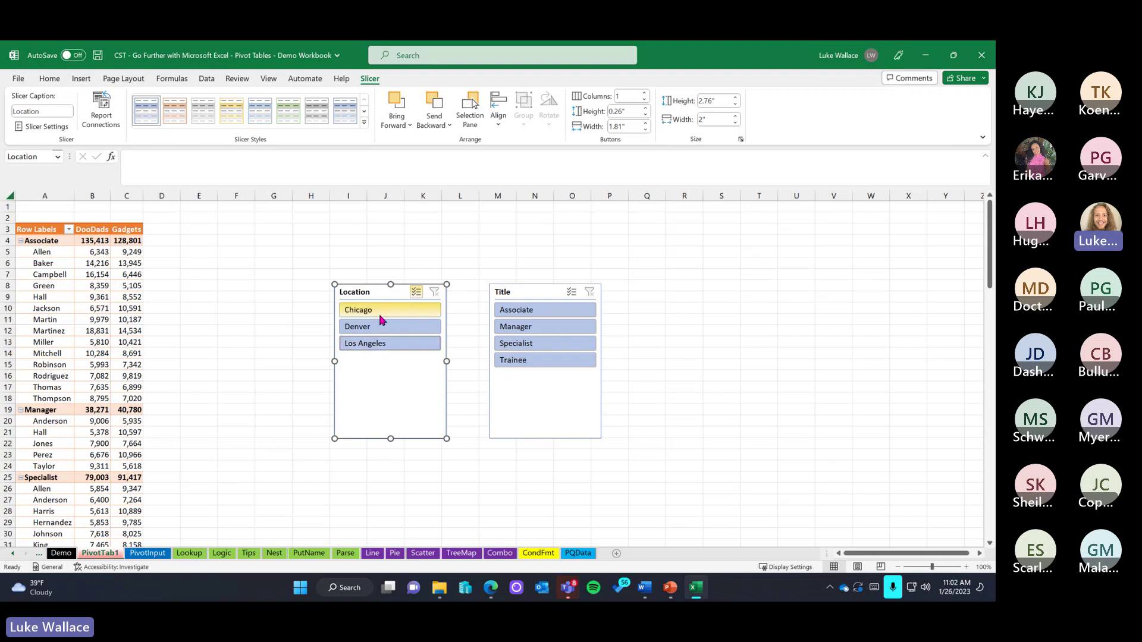
left_click(393, 346)
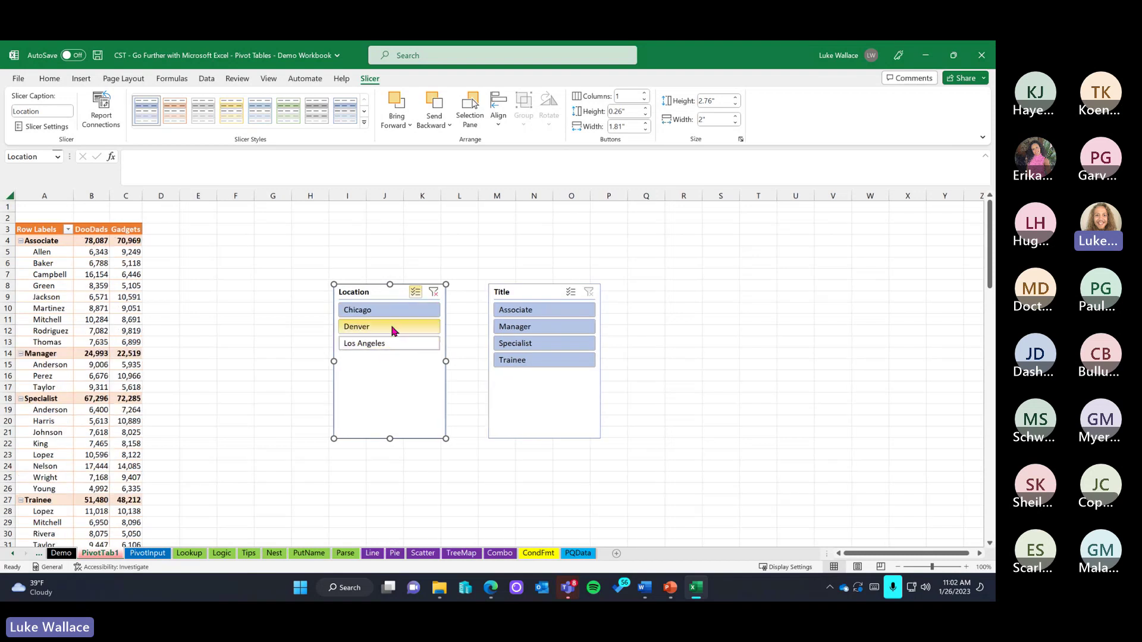
left_click(393, 328)
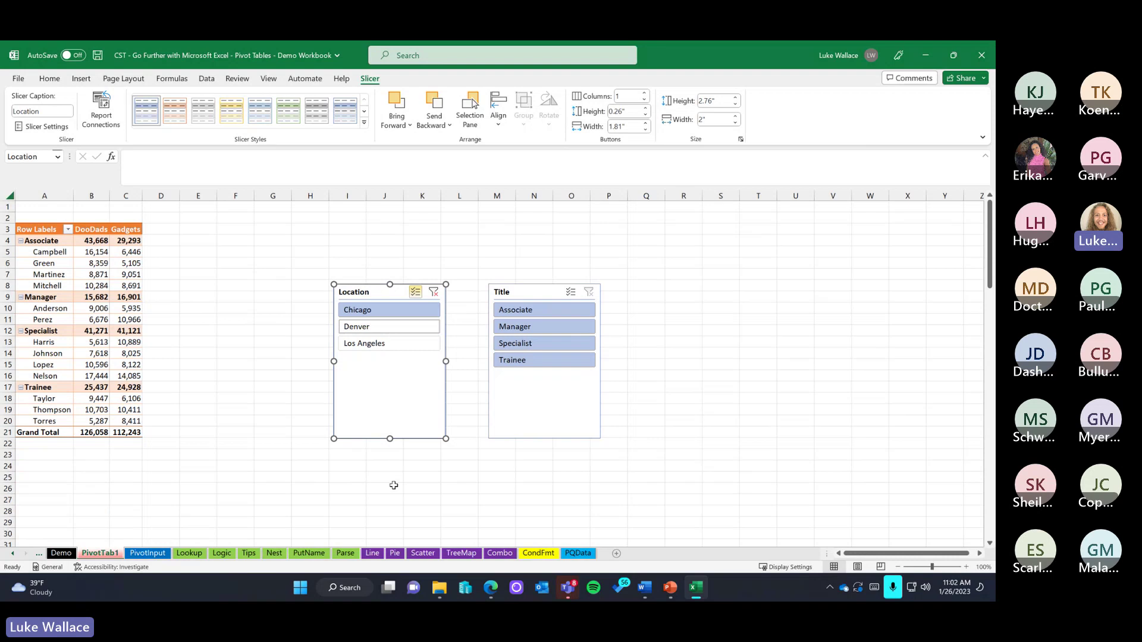
Disable multi-select in the Location slicer, switch between single cities, and clear the location filter
left_click(416, 292)
left_click(385, 331)
left_click(389, 343)
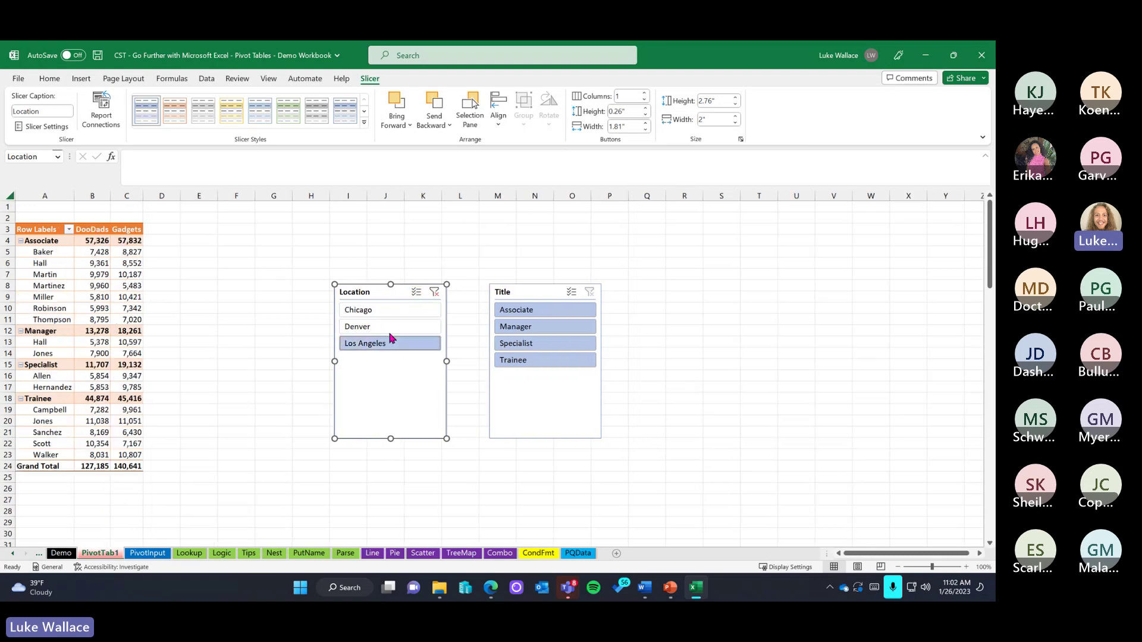
left_click(394, 327)
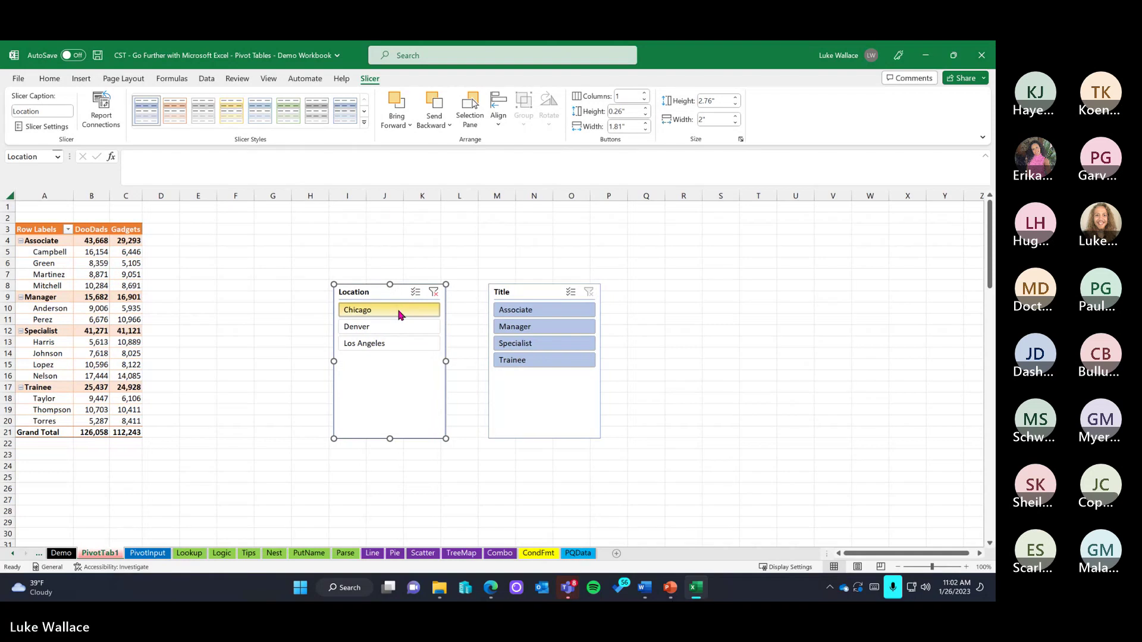
left_click(434, 293)
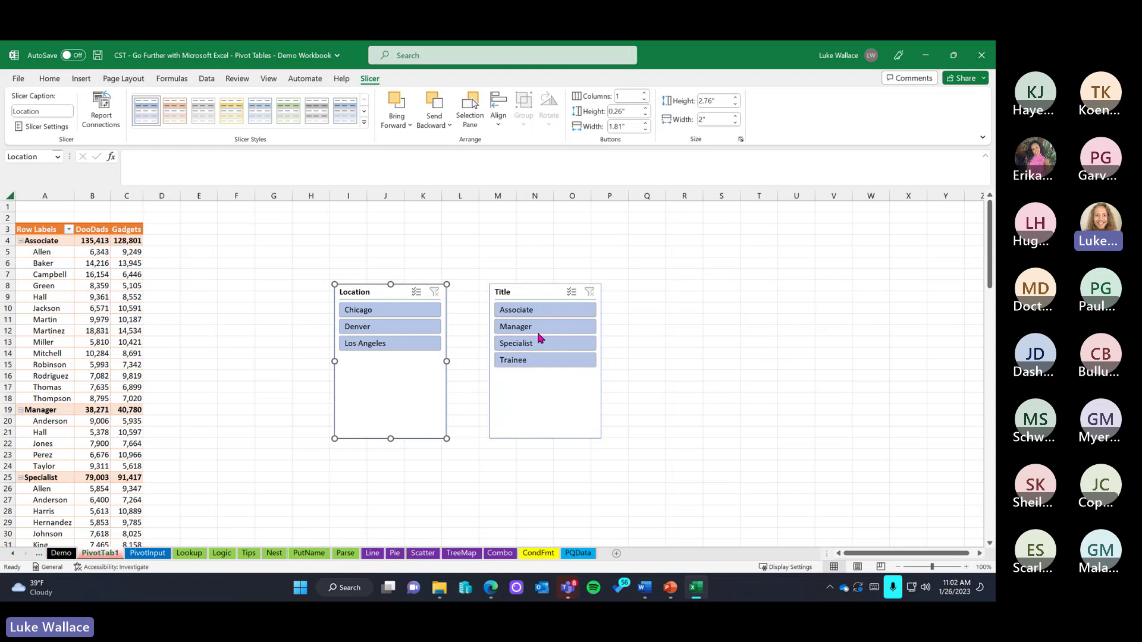
Filter the PivotTable with the Title slicer to Associate, Manager and Specialist in turn
left_click(524, 310)
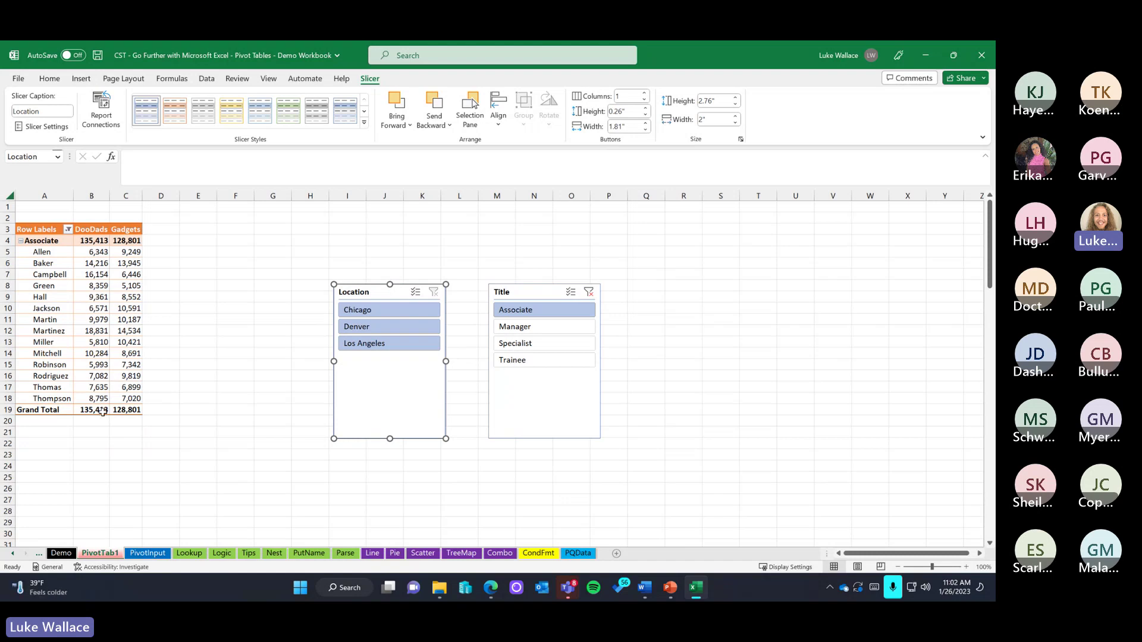
mouse_move(102, 411)
left_click(538, 328)
left_click(538, 341)
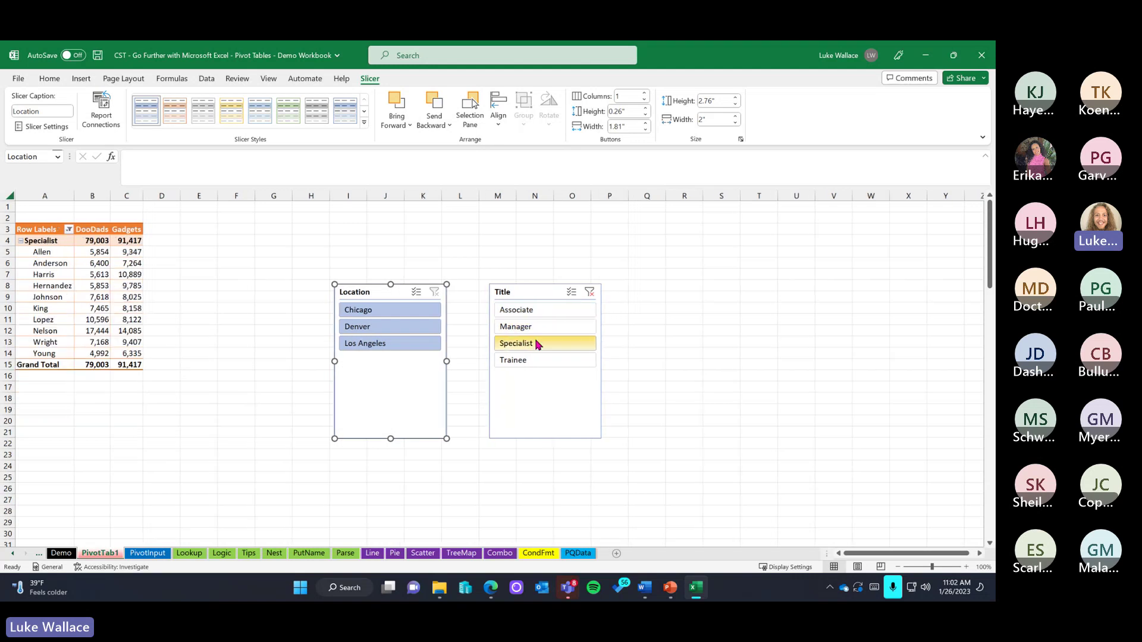
Filter the Title slicer to Trainee, Specialist with Trainee, Trainee only, Manager, and Manager with Specialist, and clear the title filter
left_click(541, 360)
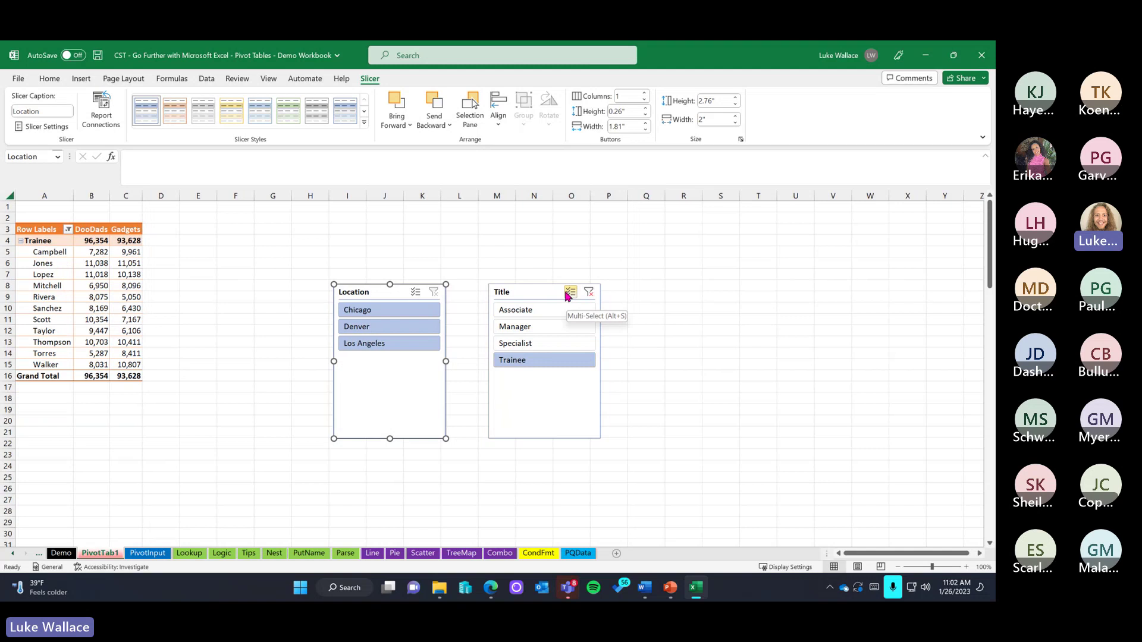
left_click(542, 344)
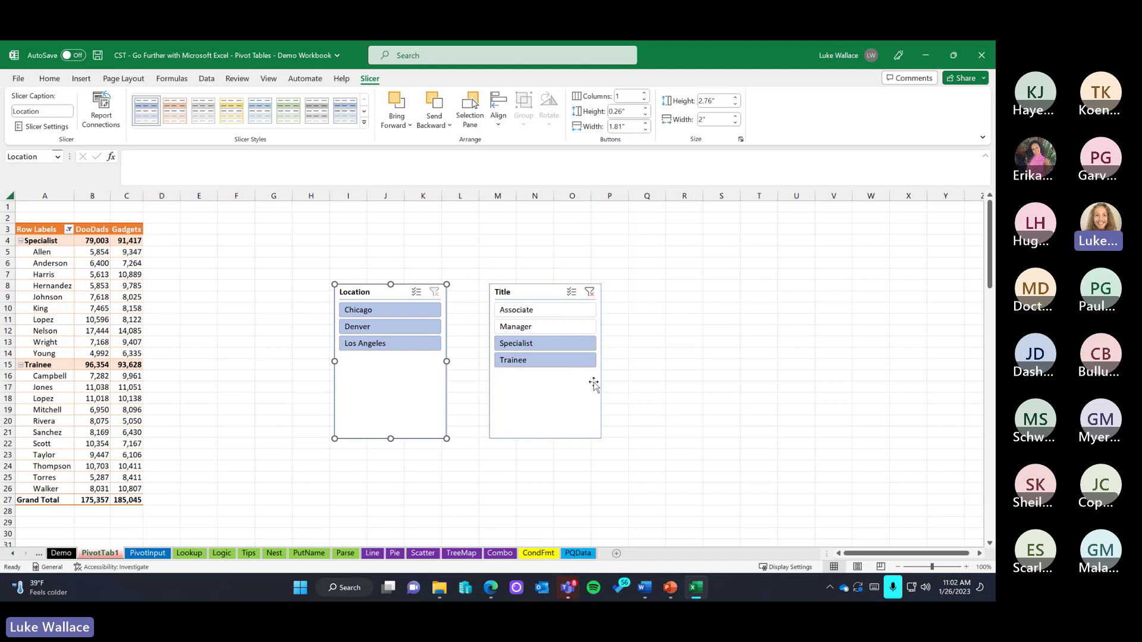
left_click(555, 361)
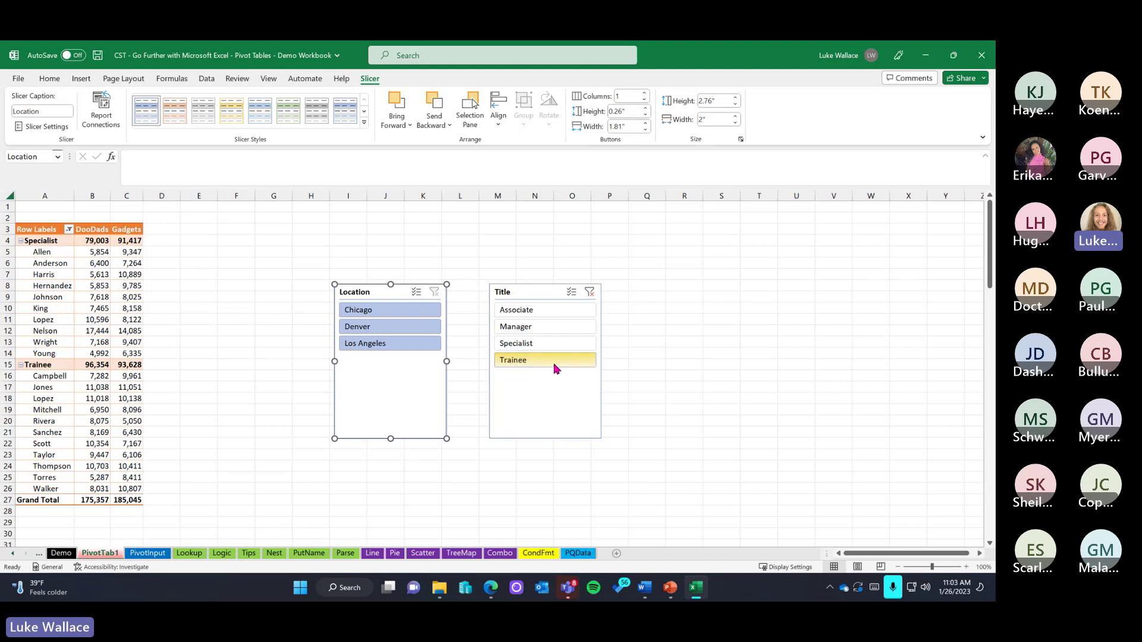
left_click(548, 331)
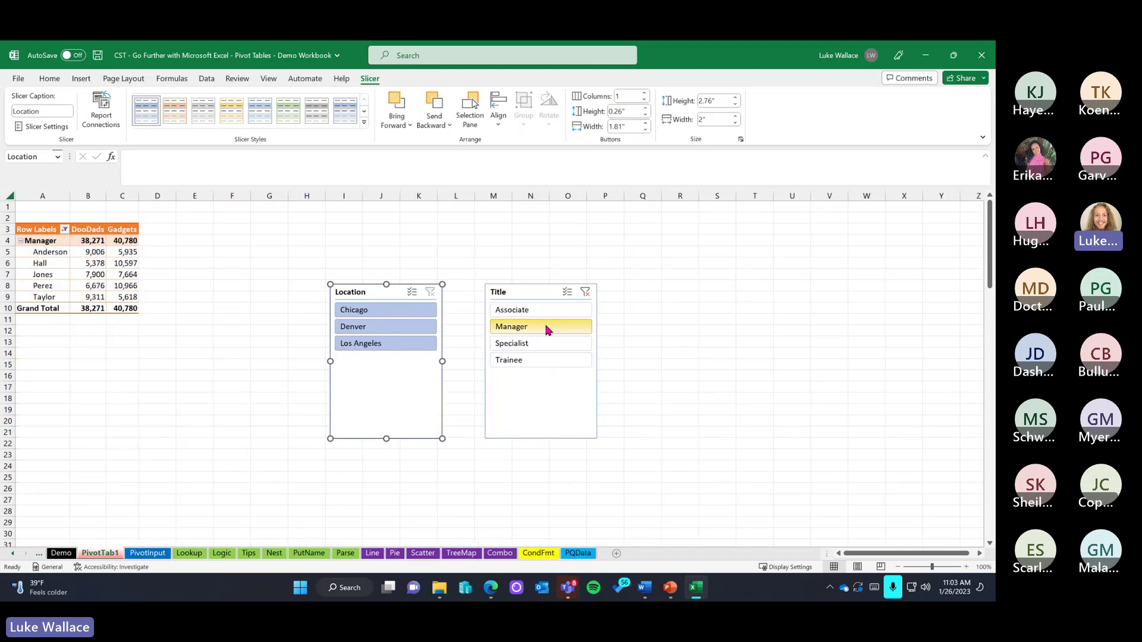
left_click(546, 343, "ctrl")
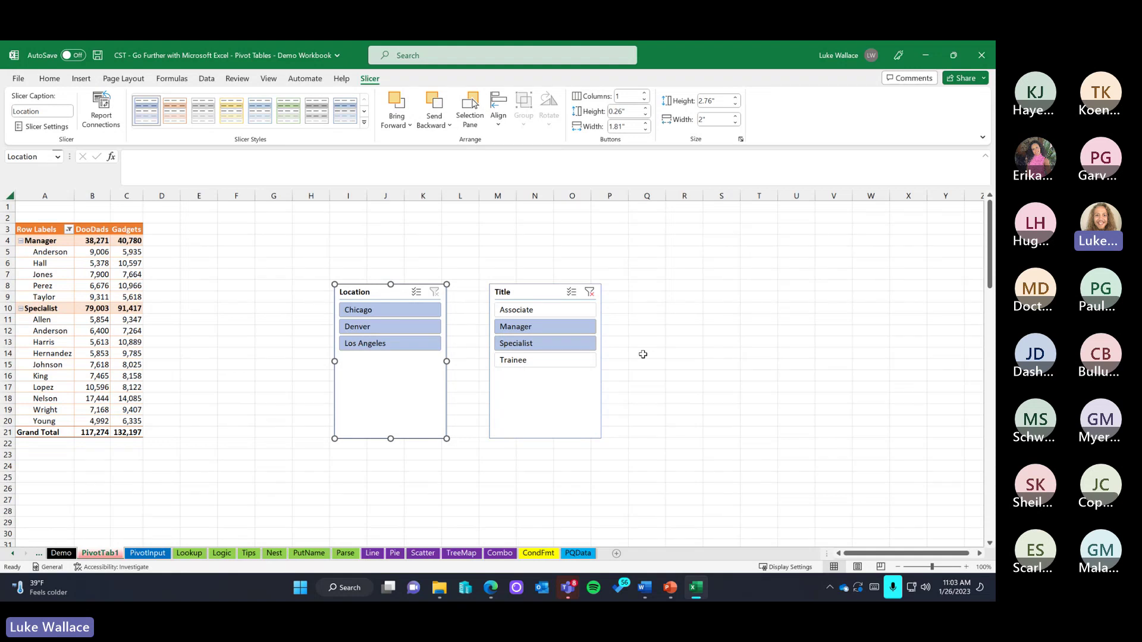
left_click(589, 291)
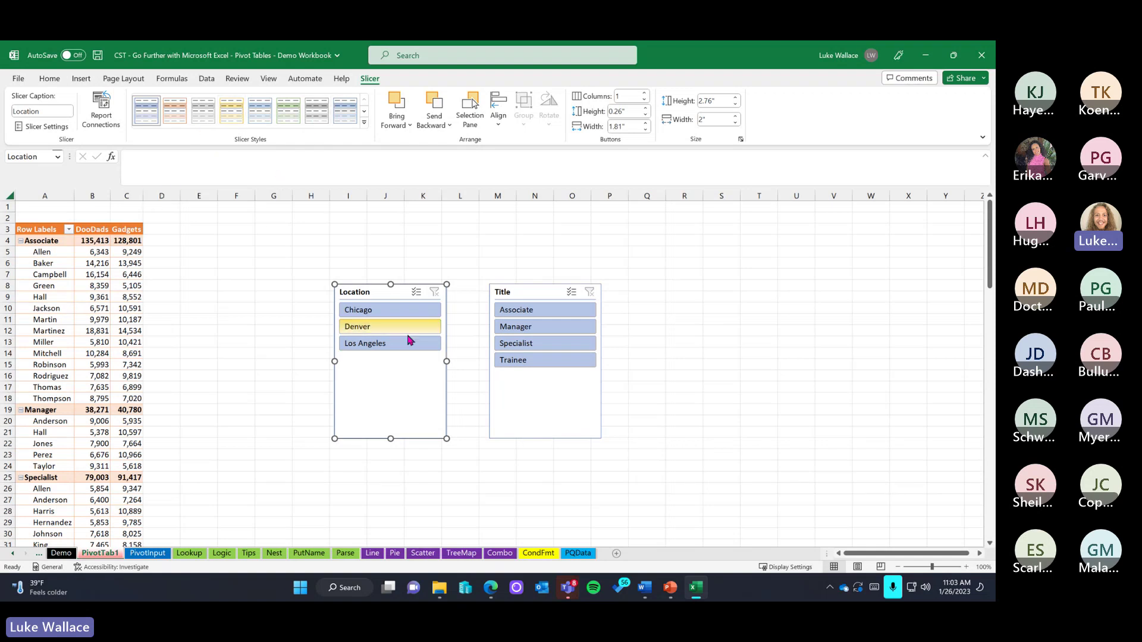
Apply the dark orange slicer style to the Location slicer and the dark green style to the Title slicer
left_click(363, 121)
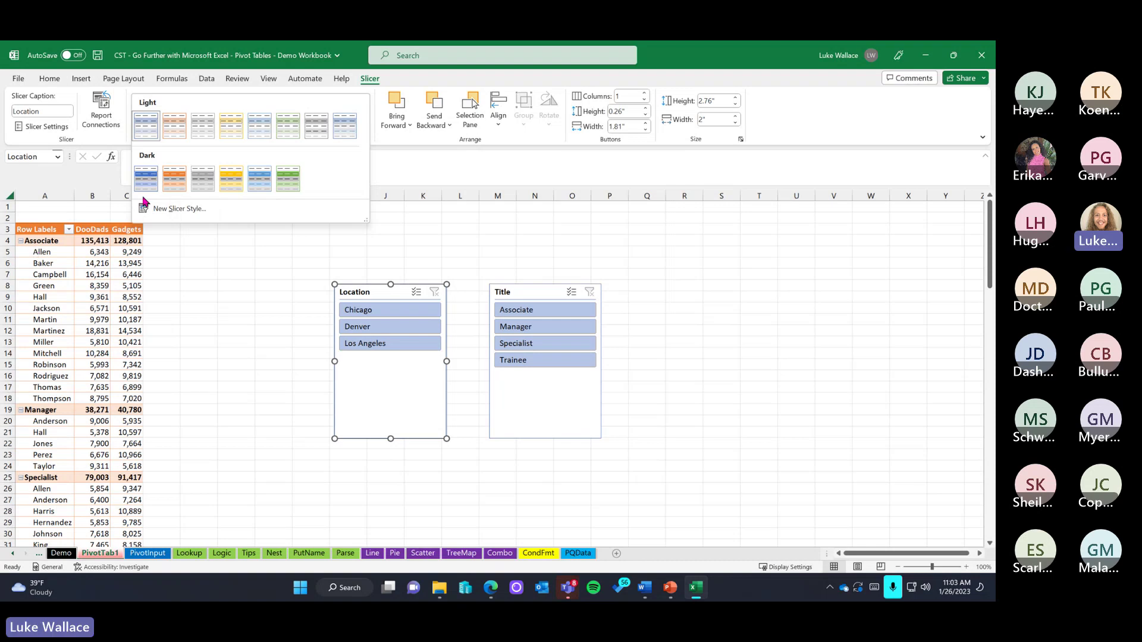
left_click(175, 180)
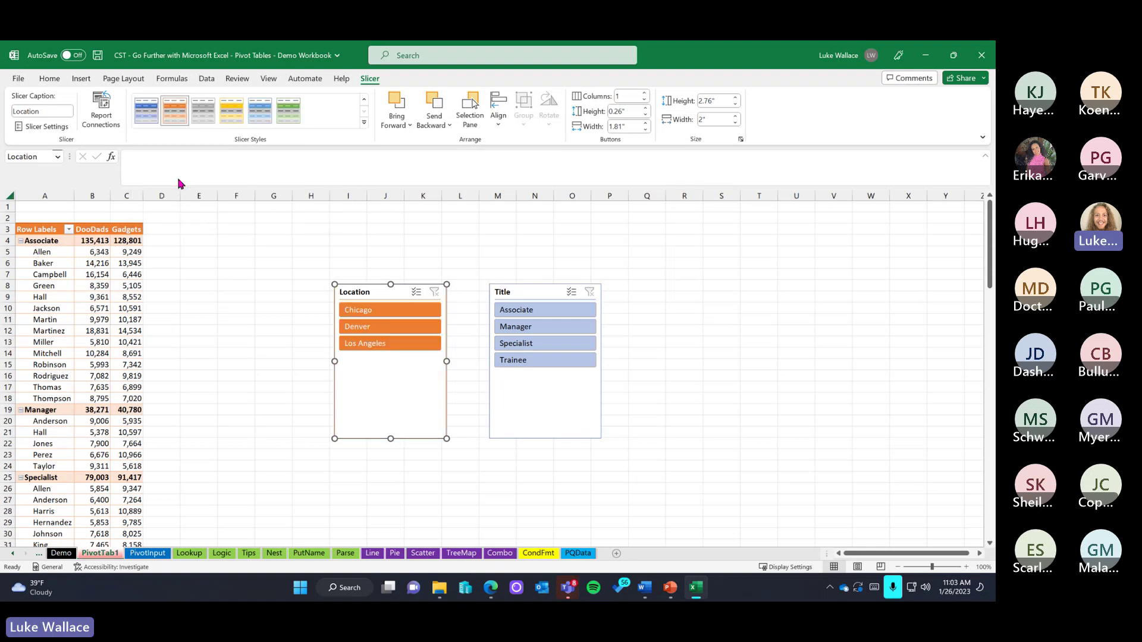
left_click(543, 396)
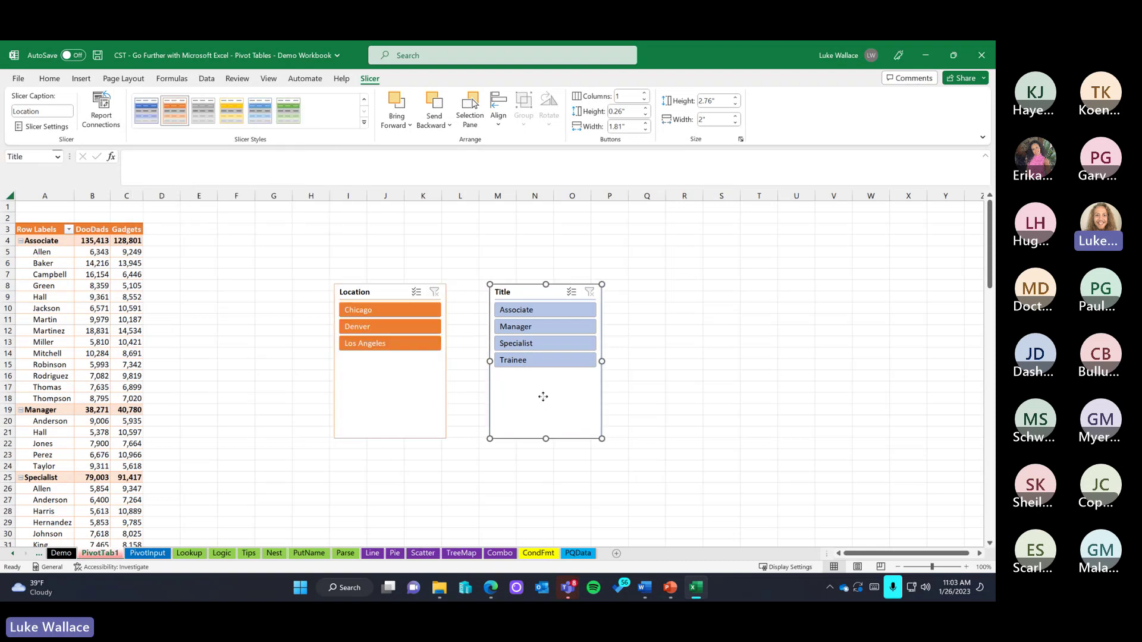
left_click(288, 111)
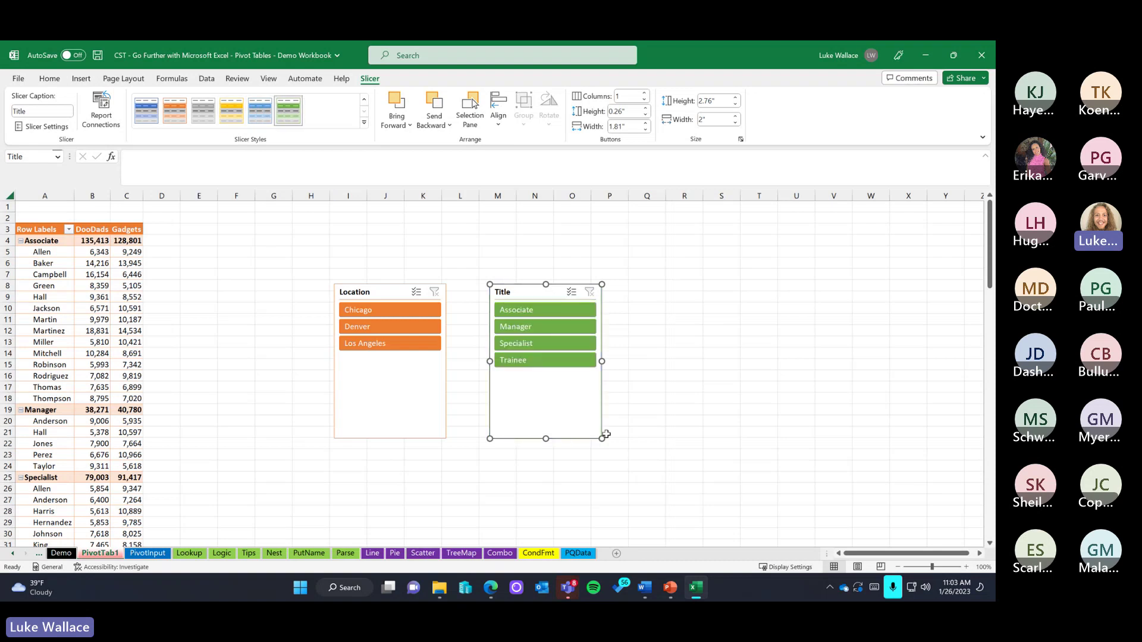
Shorten the Location slicer to fit its three cities and the Title slicer to about 1.74" high so all four titles fit
left_click(383, 404)
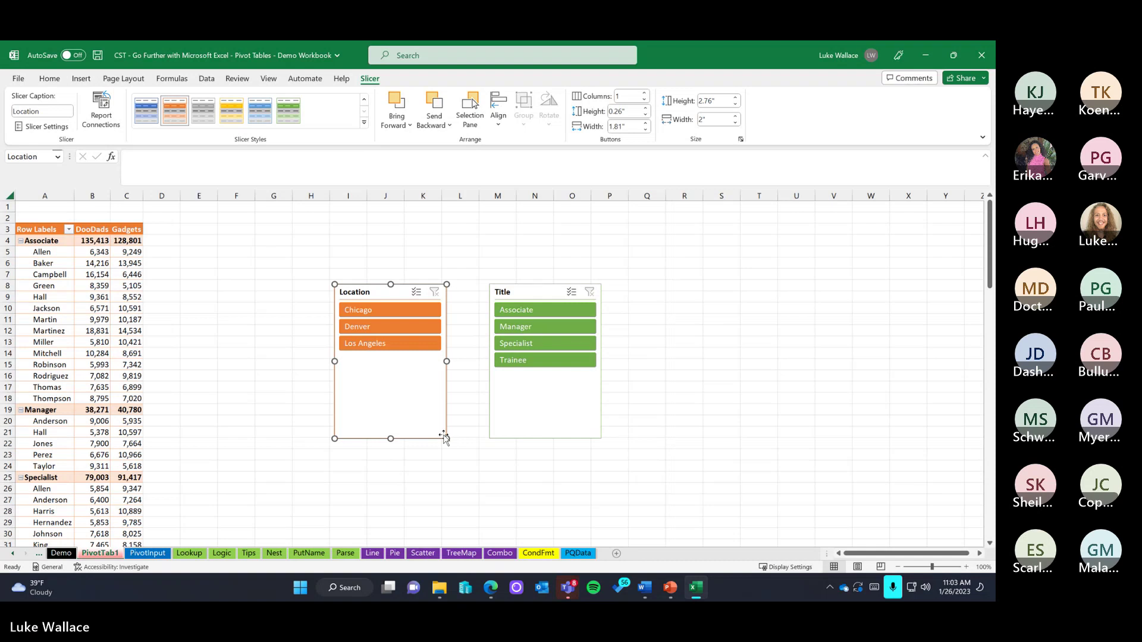
left_click_drag(391, 438, 402, 364)
left_click(552, 432)
left_click_drag(545, 438, 543, 371)
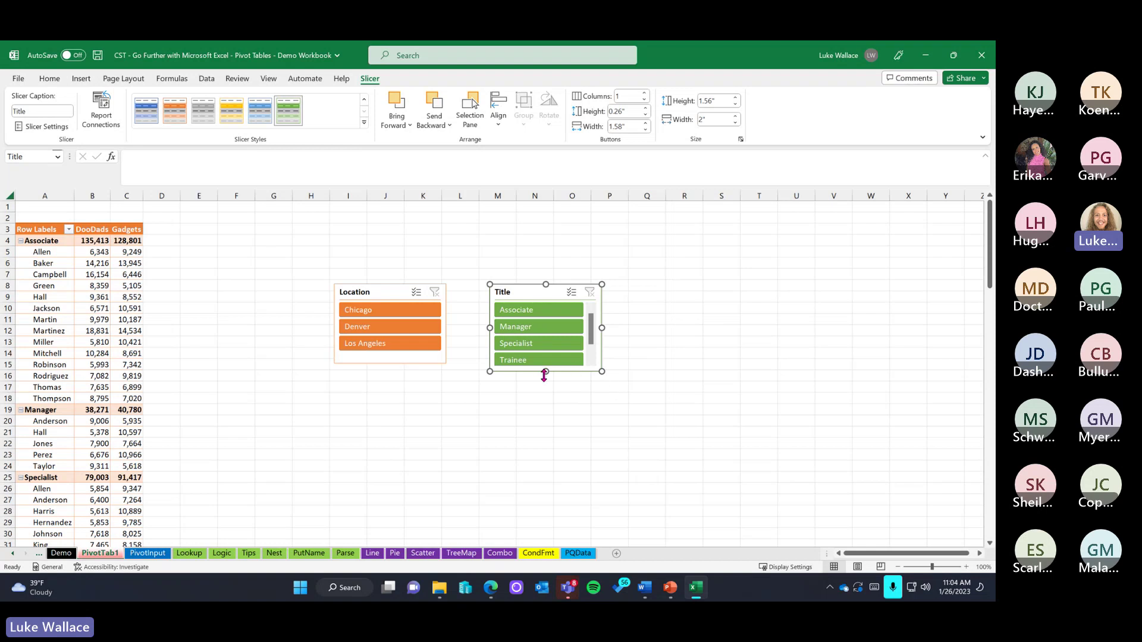
left_click_drag(543, 371, 547, 382)
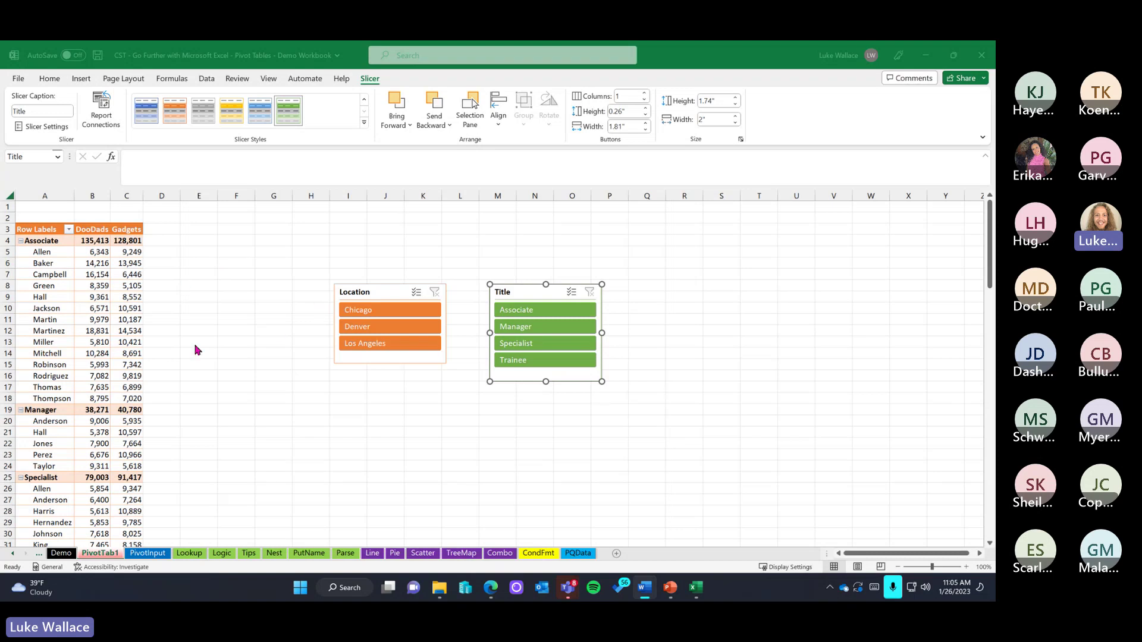
Add the Location field to the PivotTable and move it from Rows to the Filters area
left_click(88, 251)
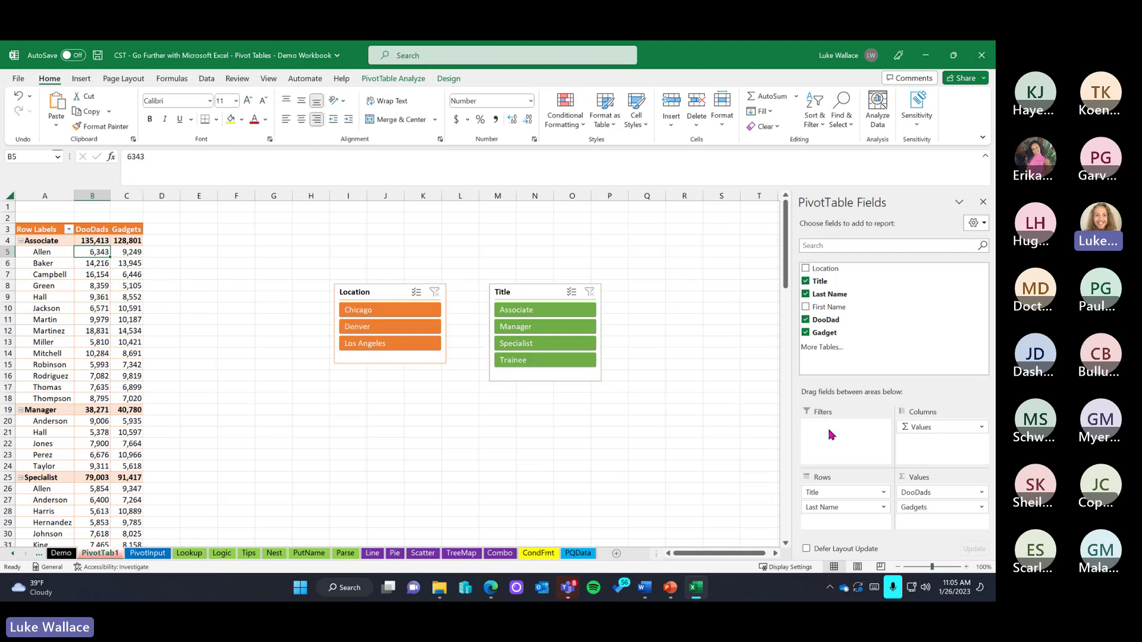
left_click(806, 268)
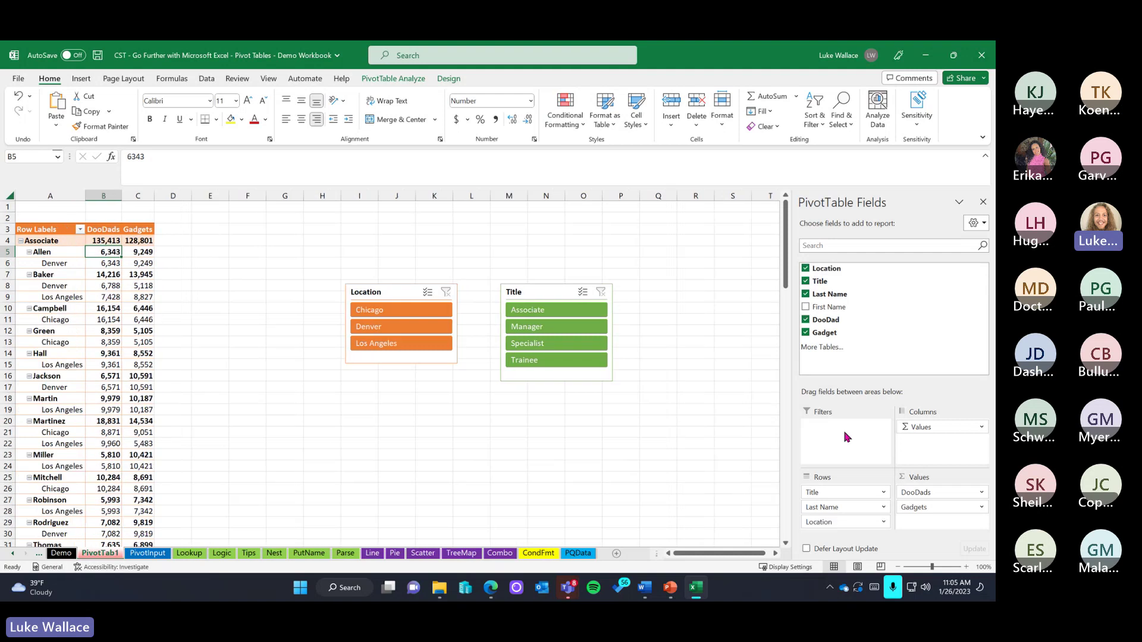
left_click_drag(844, 522, 844, 427)
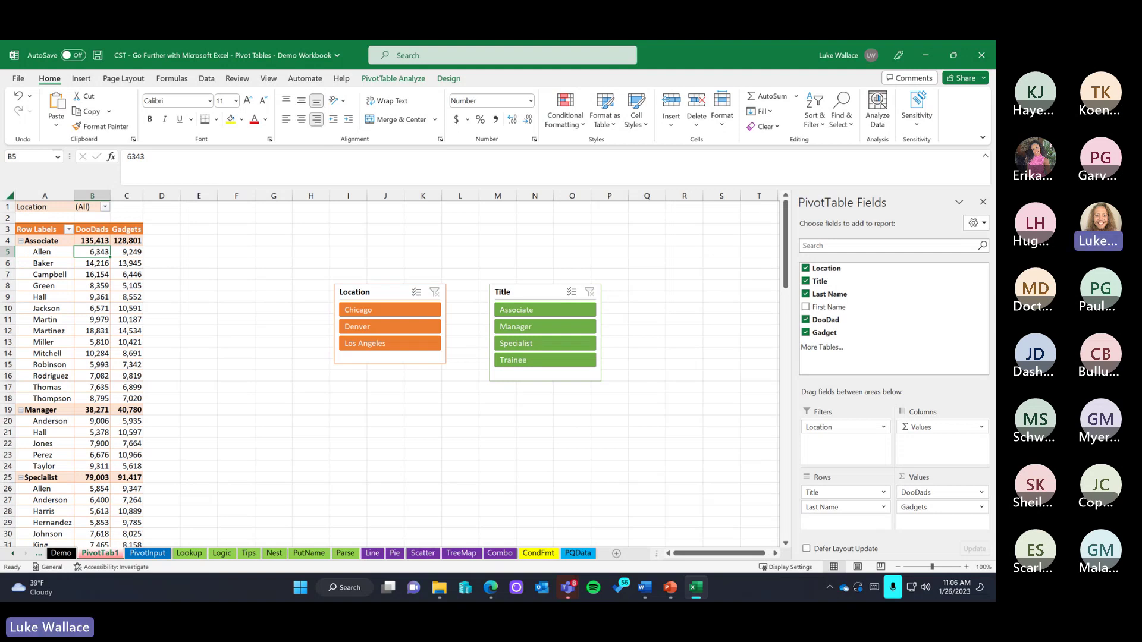
Load the Saturday data in A3:B15 of the PQData sheet, with headers, into Power Query Editor and maximize the editor
left_click(579, 553)
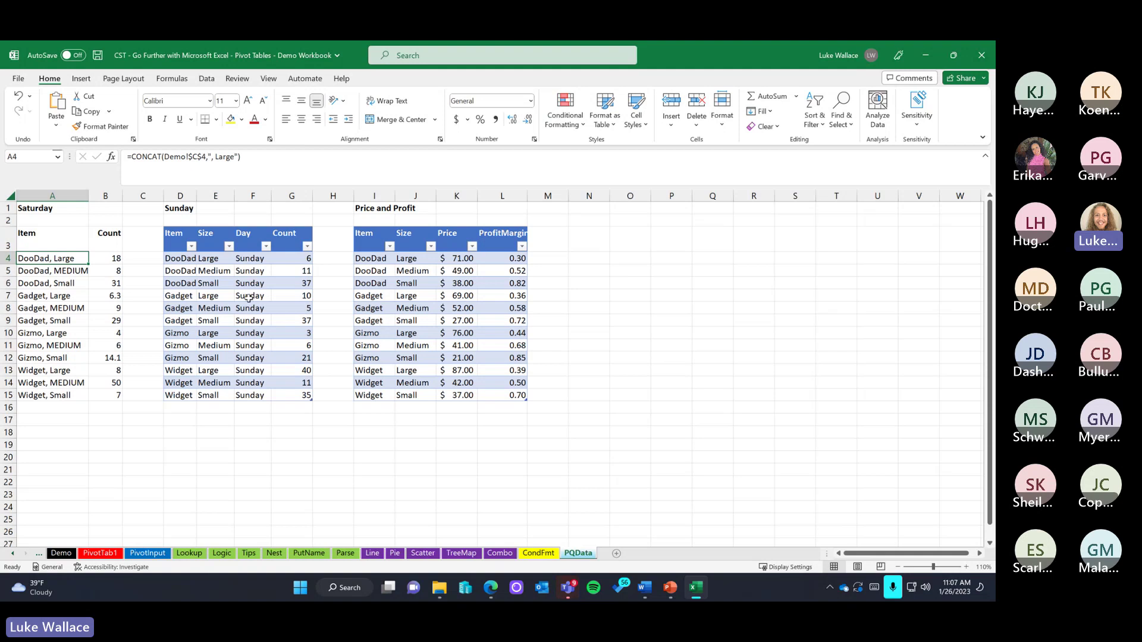
left_click_drag(39, 244, 117, 400)
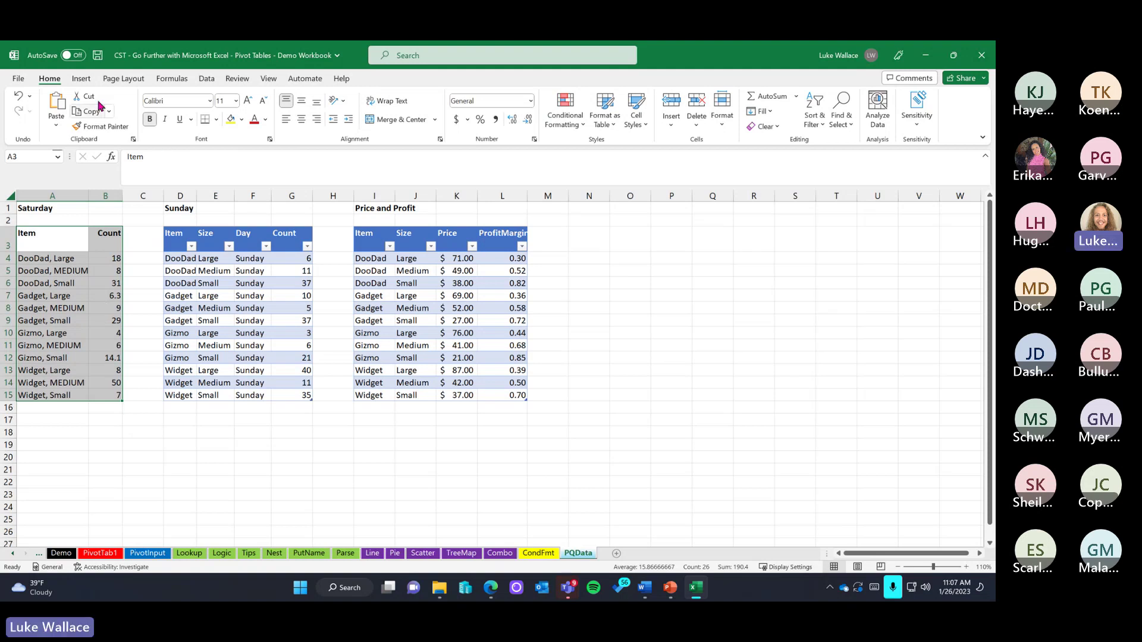
left_click(209, 79)
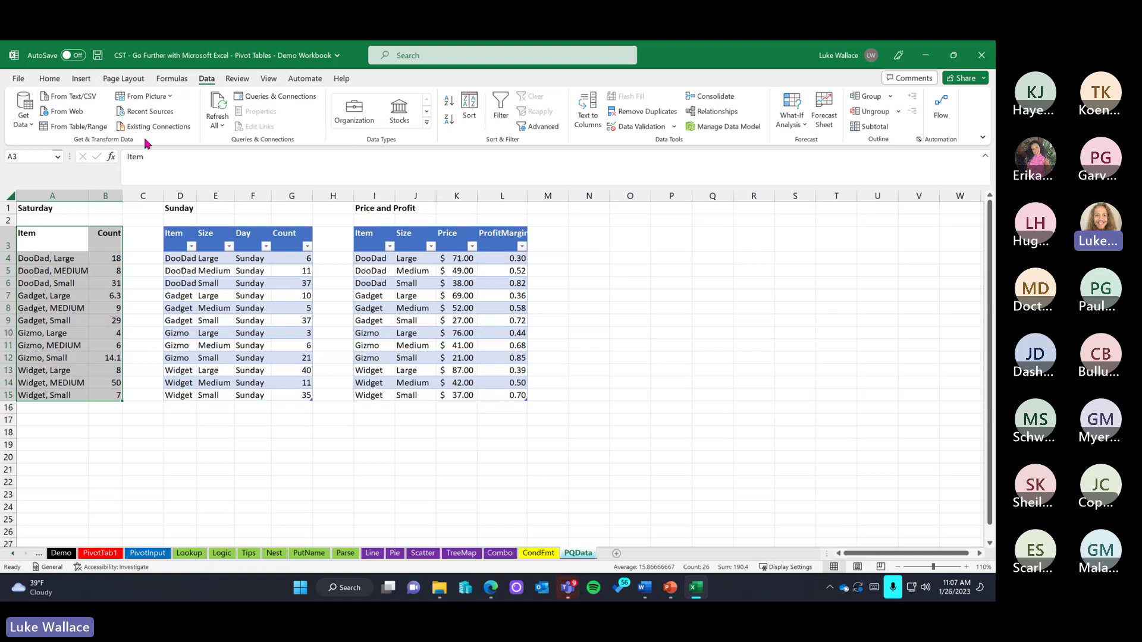
left_click(76, 127)
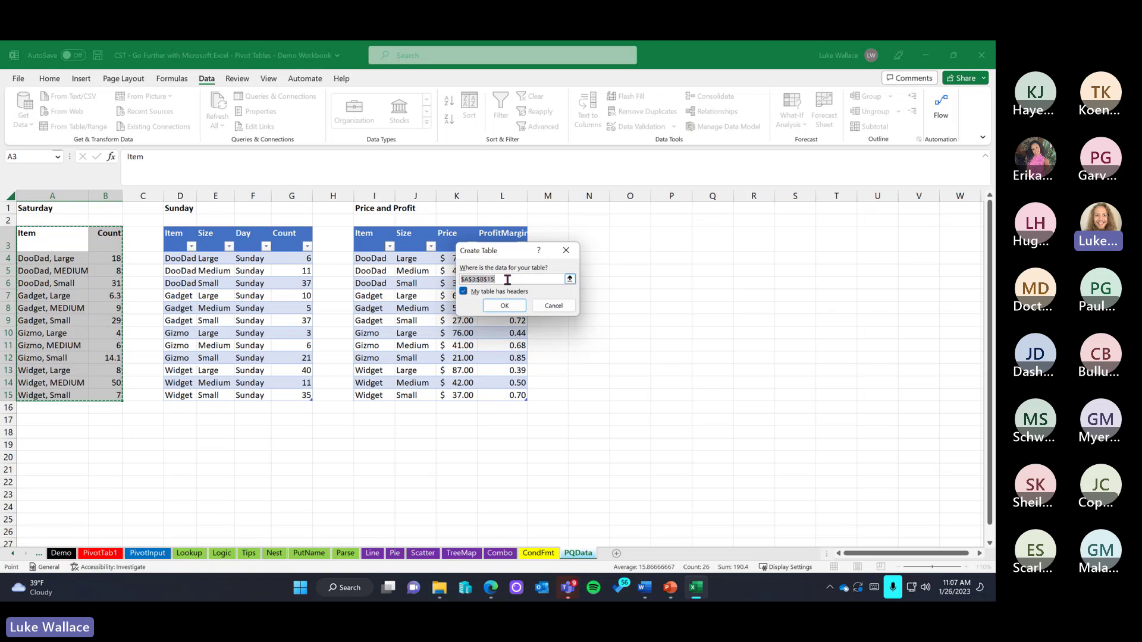
left_click(501, 306)
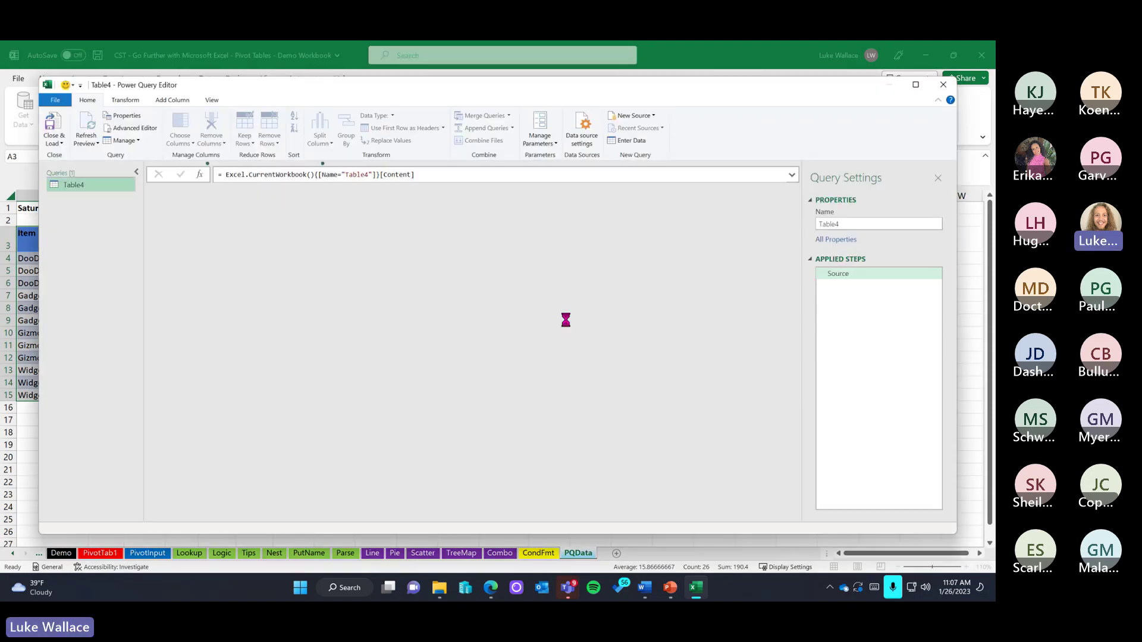
double_click(522, 84)
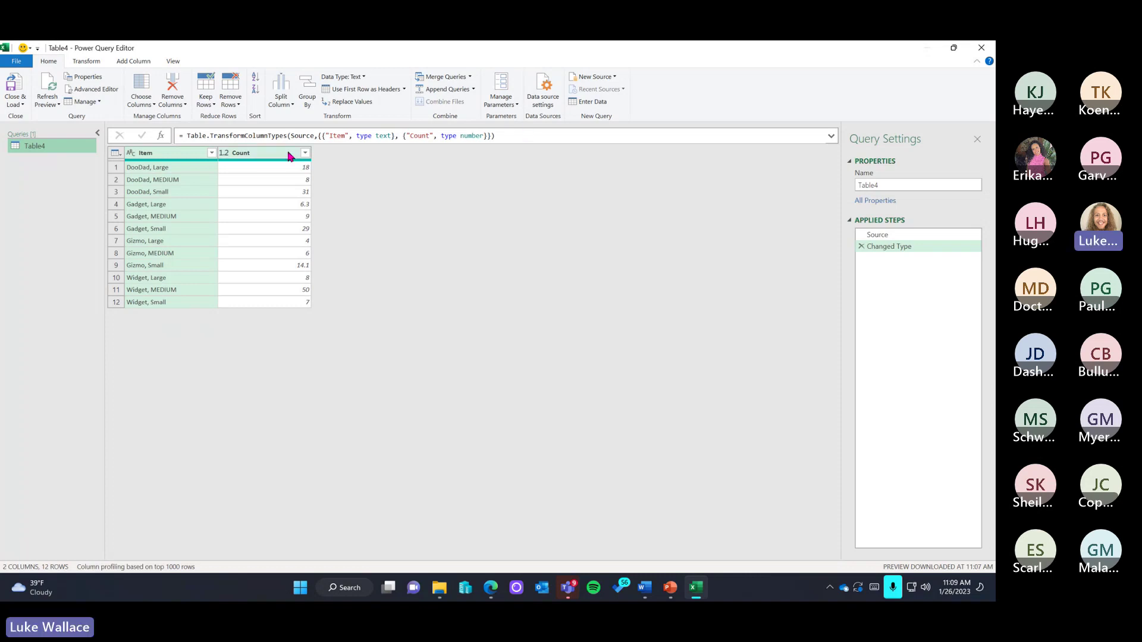
left_click(87, 62)
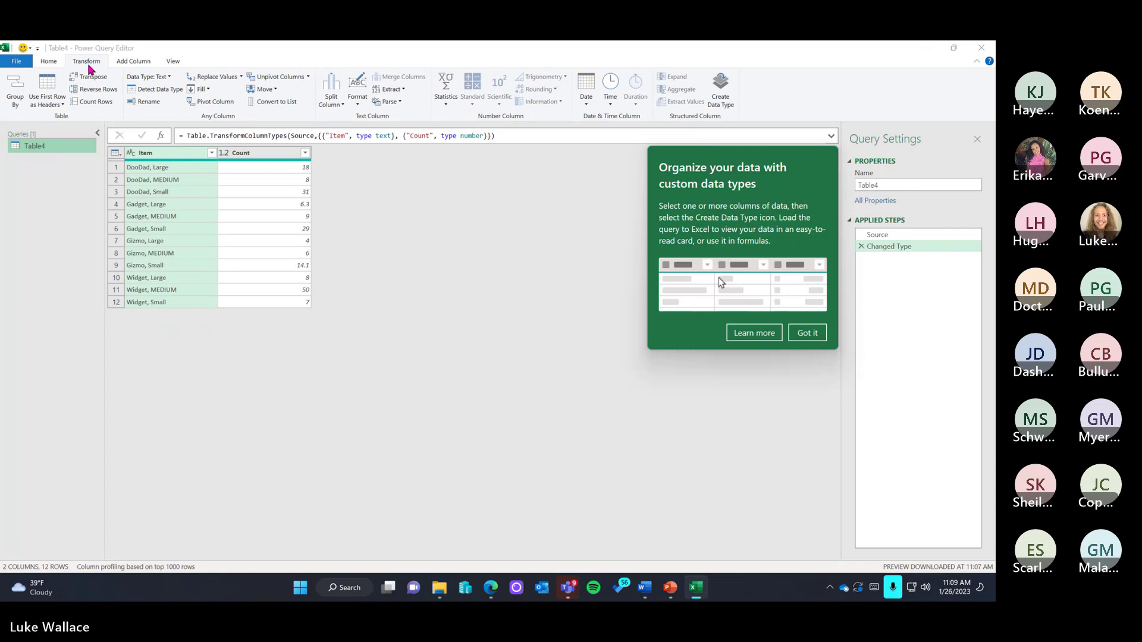
left_click(807, 332)
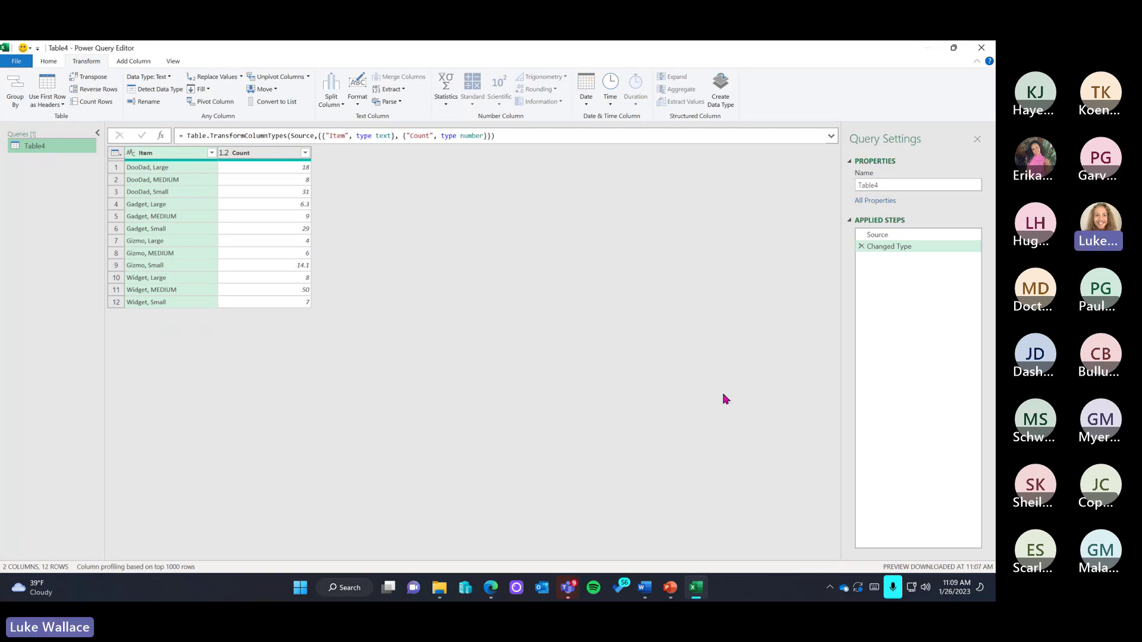
left_click(50, 61)
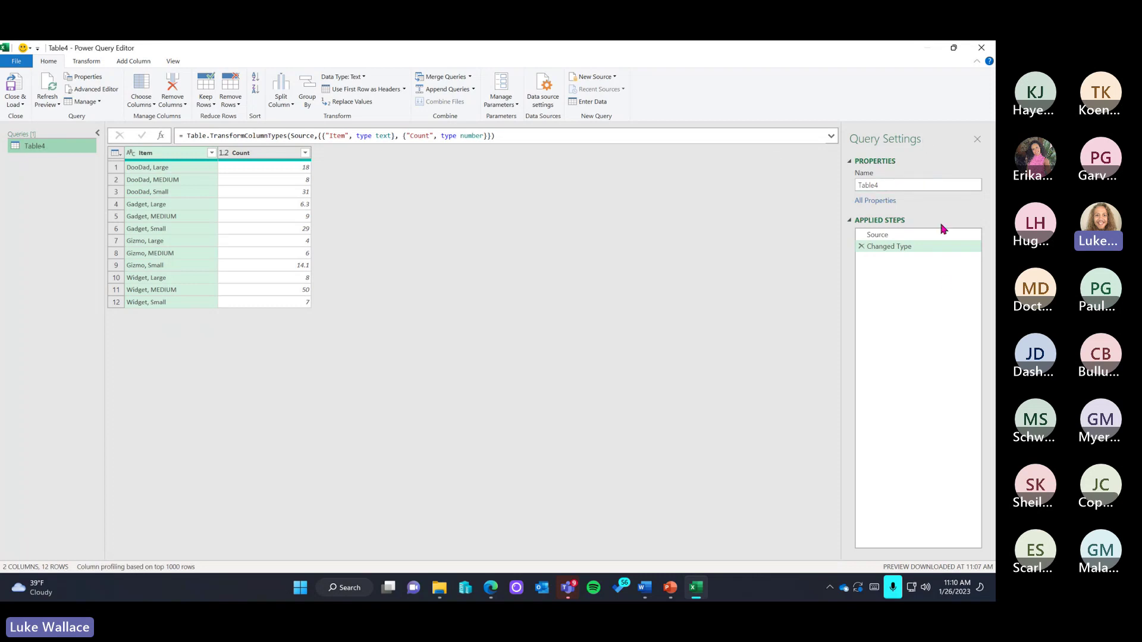
Rename the query as Product Item - Saturday
left_click(890, 184)
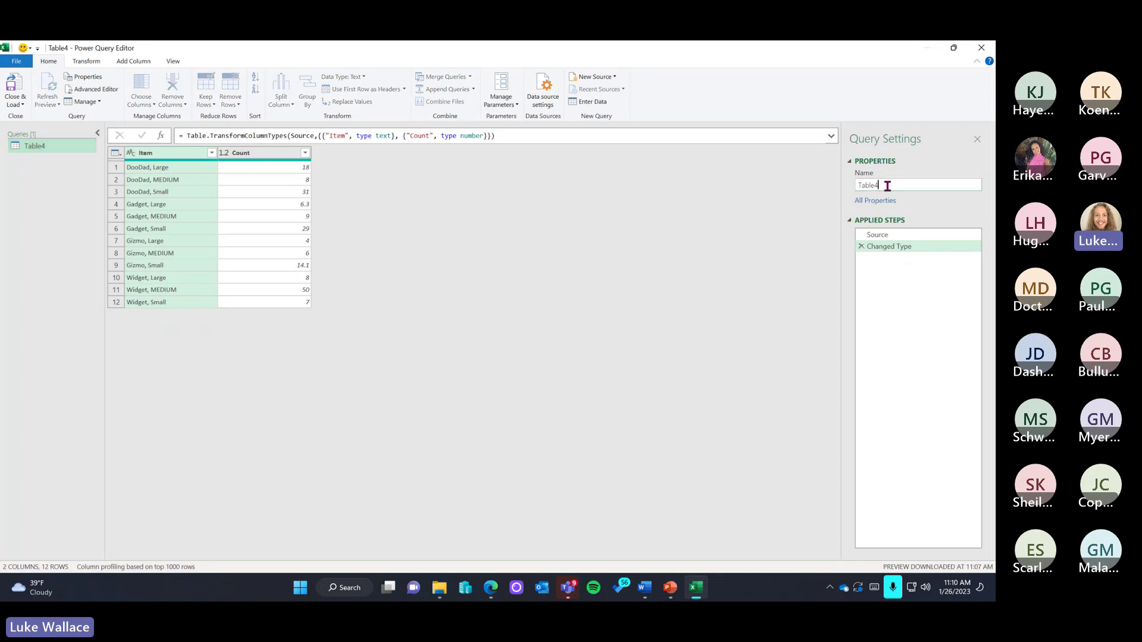
left_click_drag(898, 186, 842, 190)
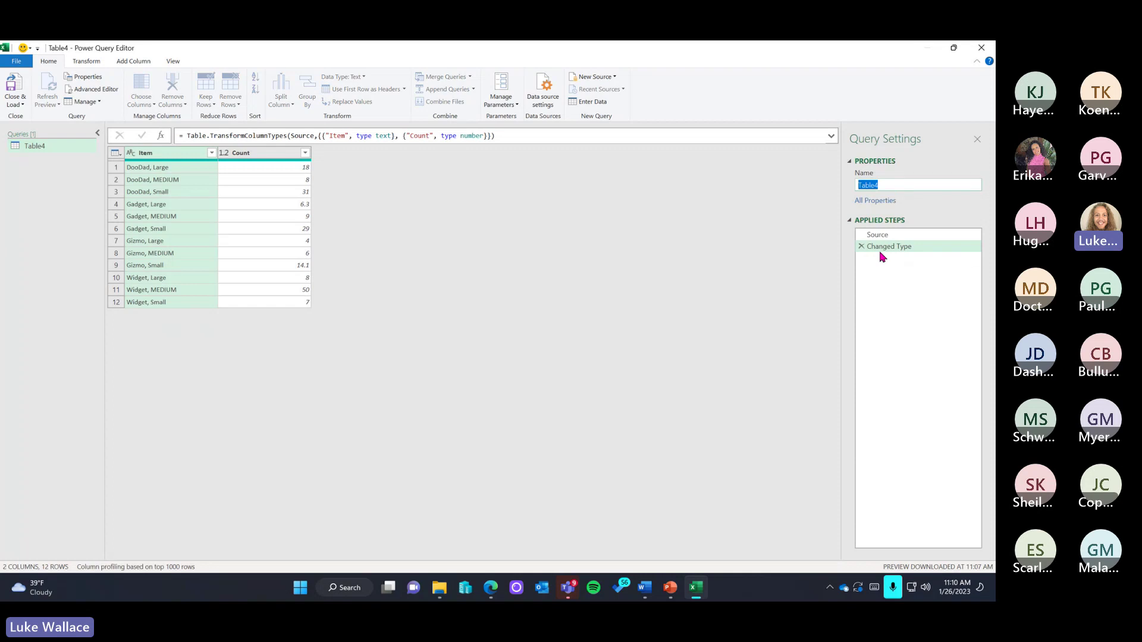
type("Product")
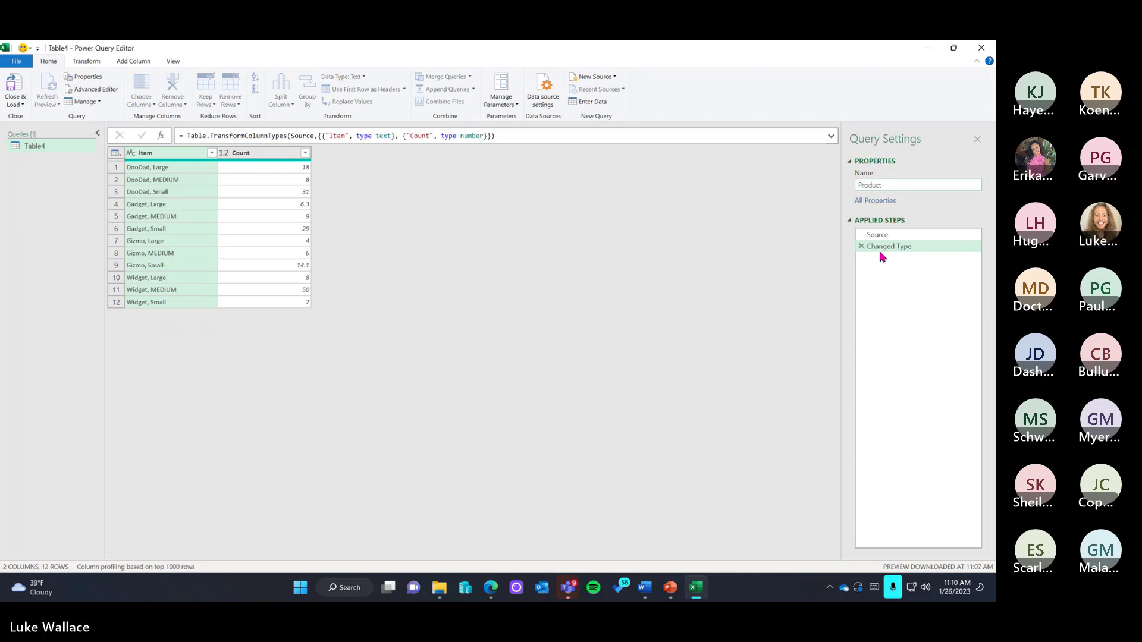
type(" Item Saturday")
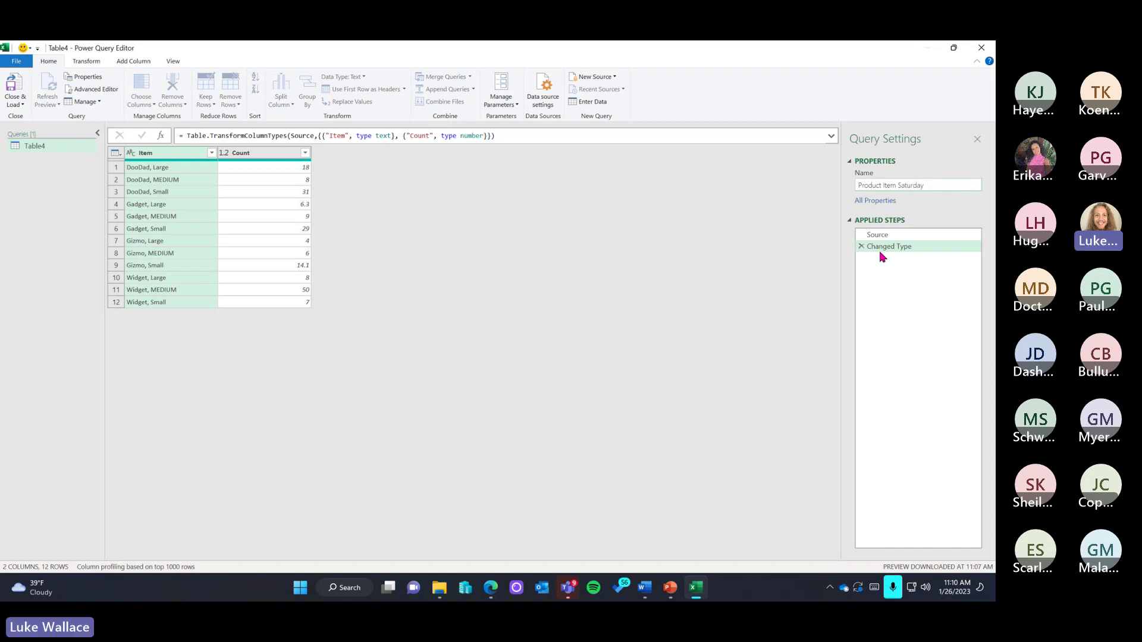
left_click(897, 185)
type("-")
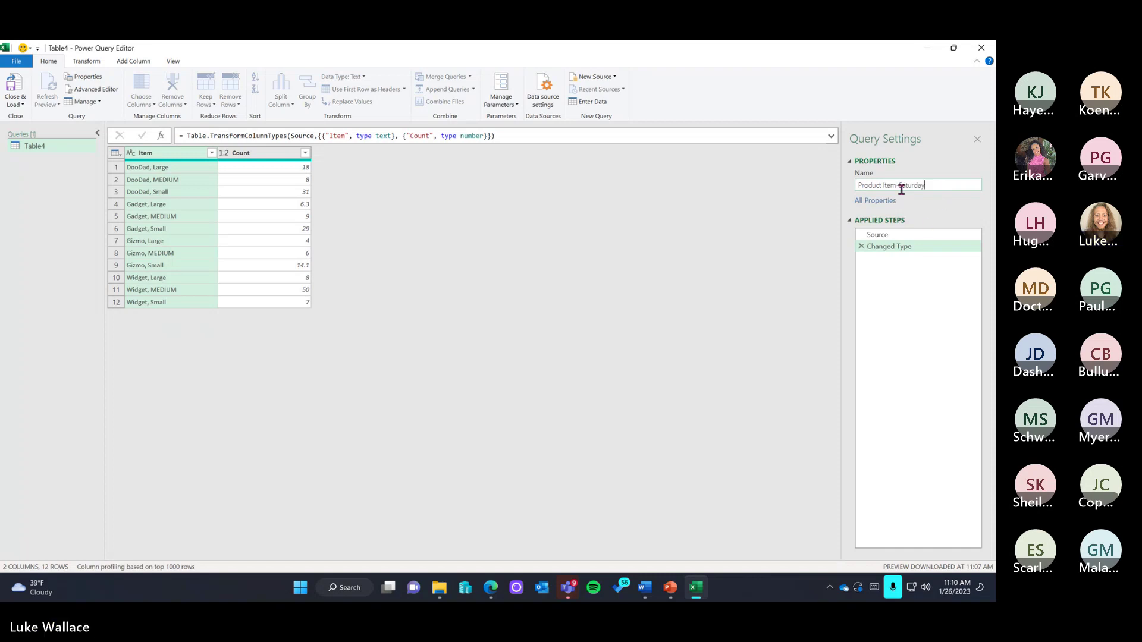
key("BackSpace")
type("-")
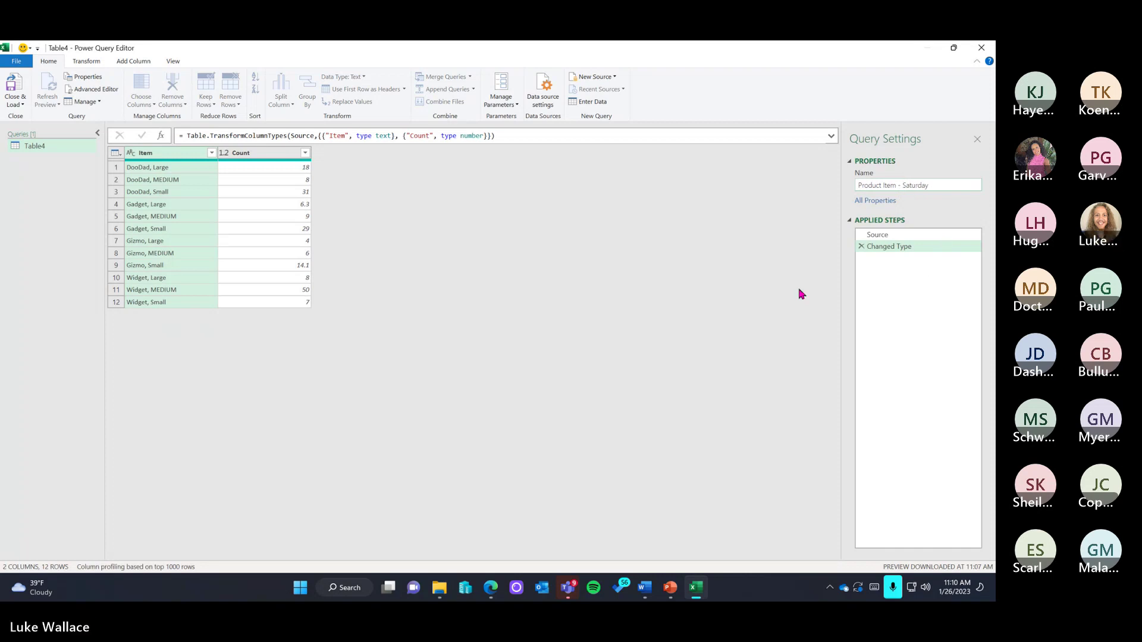
left_click(951, 221)
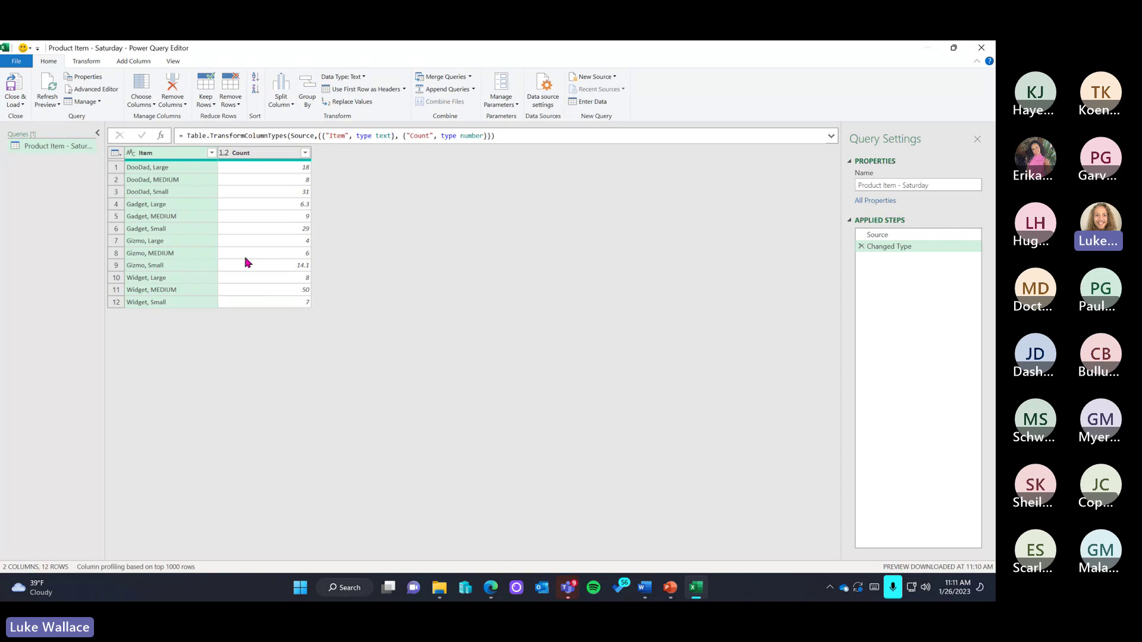
Change the Count column's data type to Whole Number, replacing the existing type conversion
left_click(226, 155)
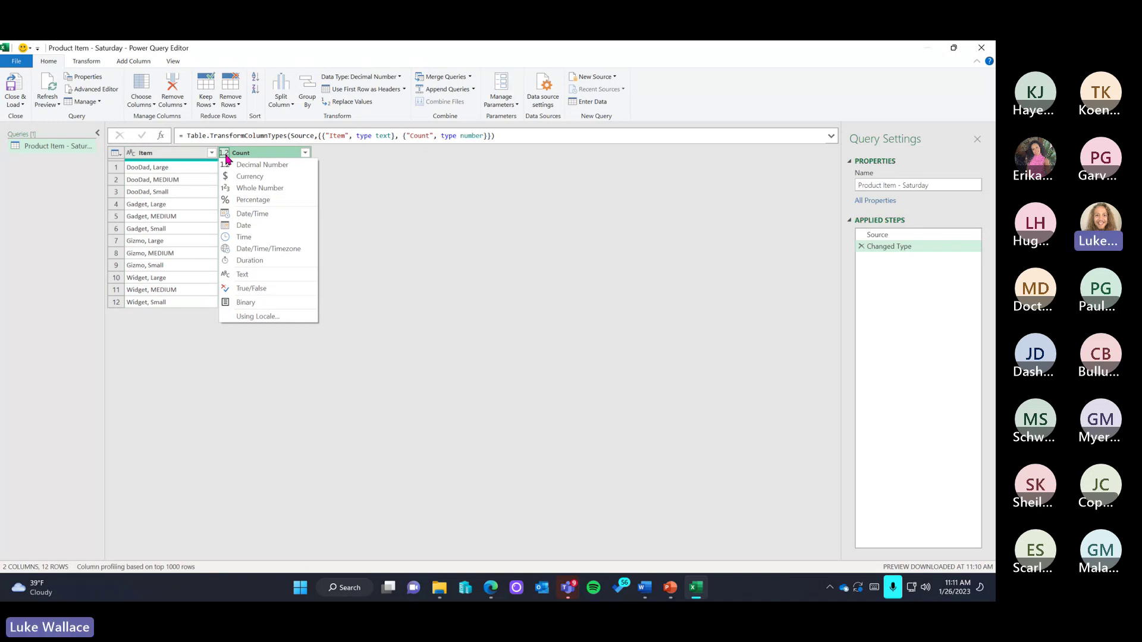
left_click(405, 202)
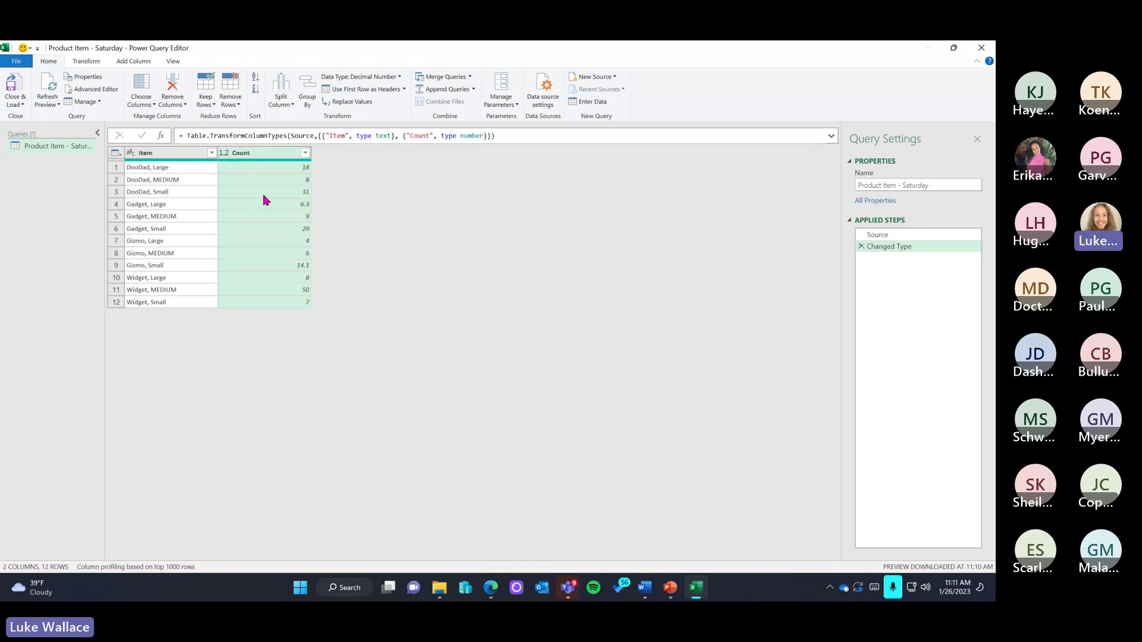
left_click(224, 154)
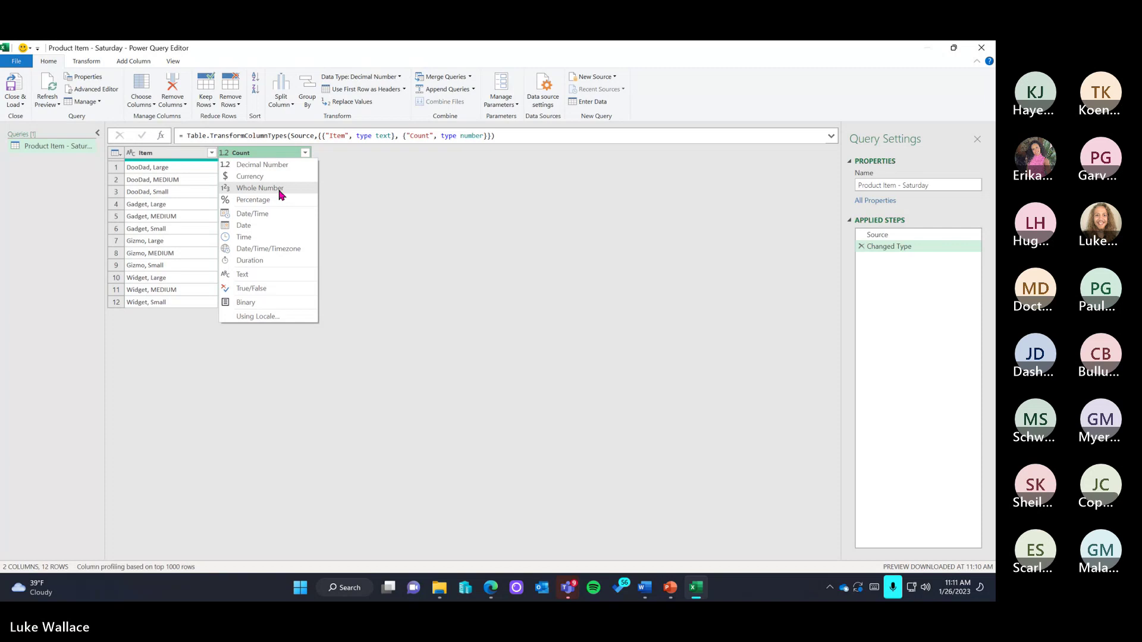
left_click(281, 188)
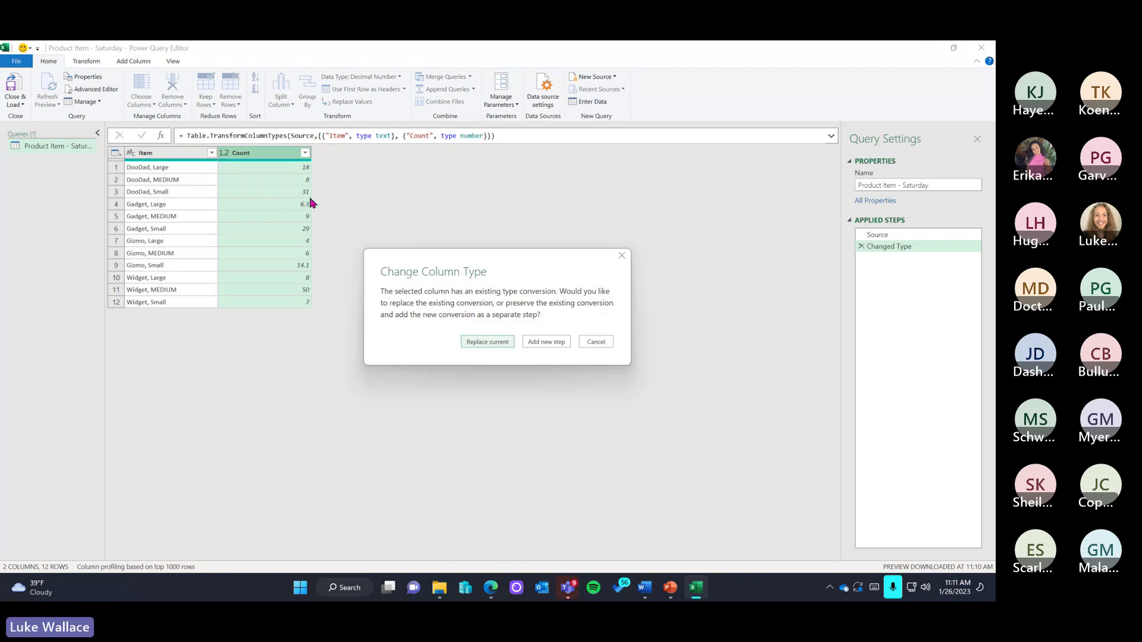
left_click(487, 342)
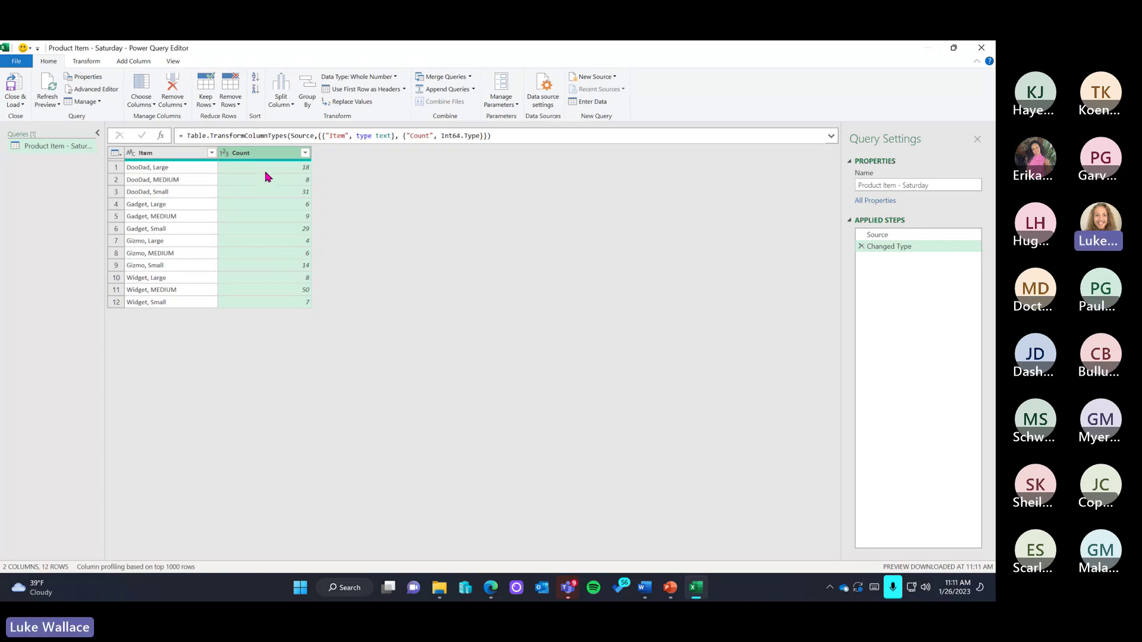
Split the Item column by the Comma delimiter at each occurrence of the delimiter
left_click(176, 156)
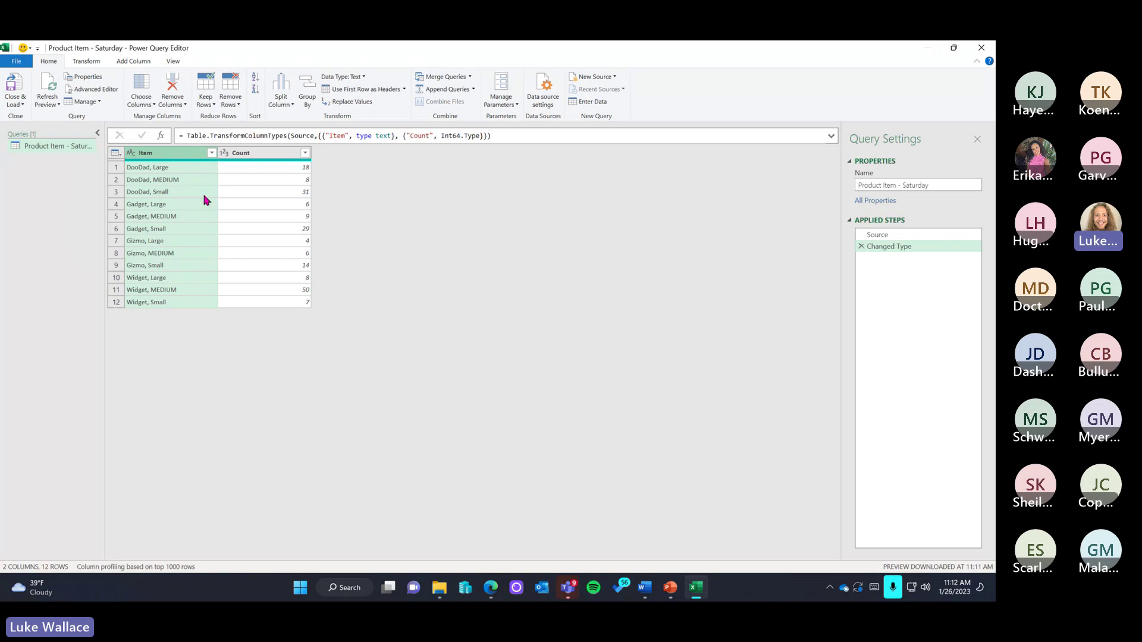
left_click(288, 96)
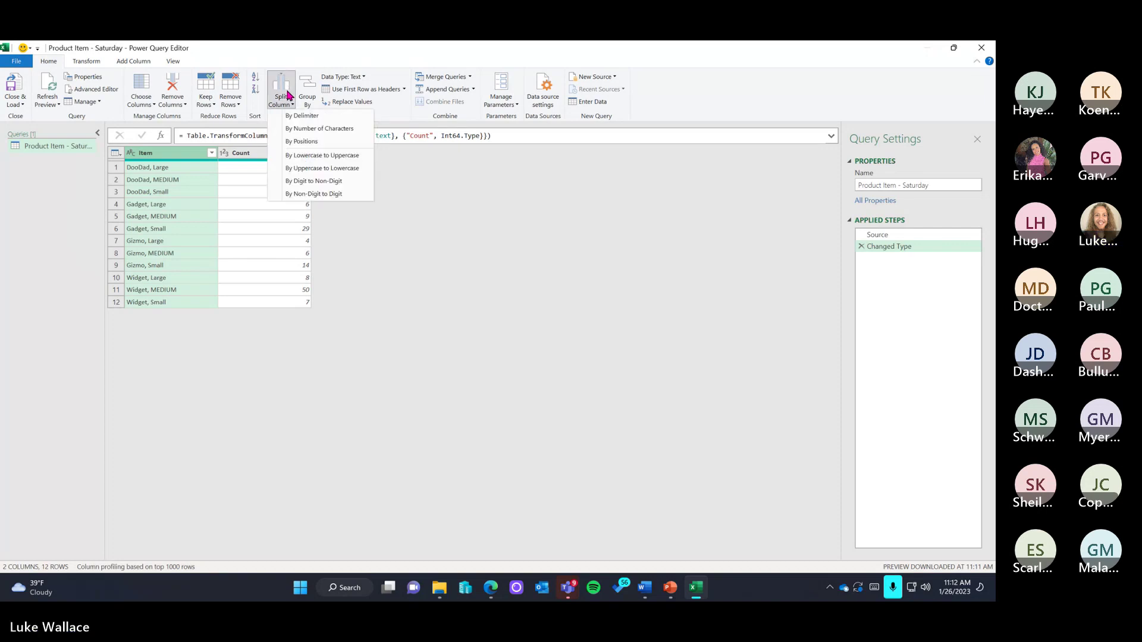
left_click(190, 183)
left_click(241, 155)
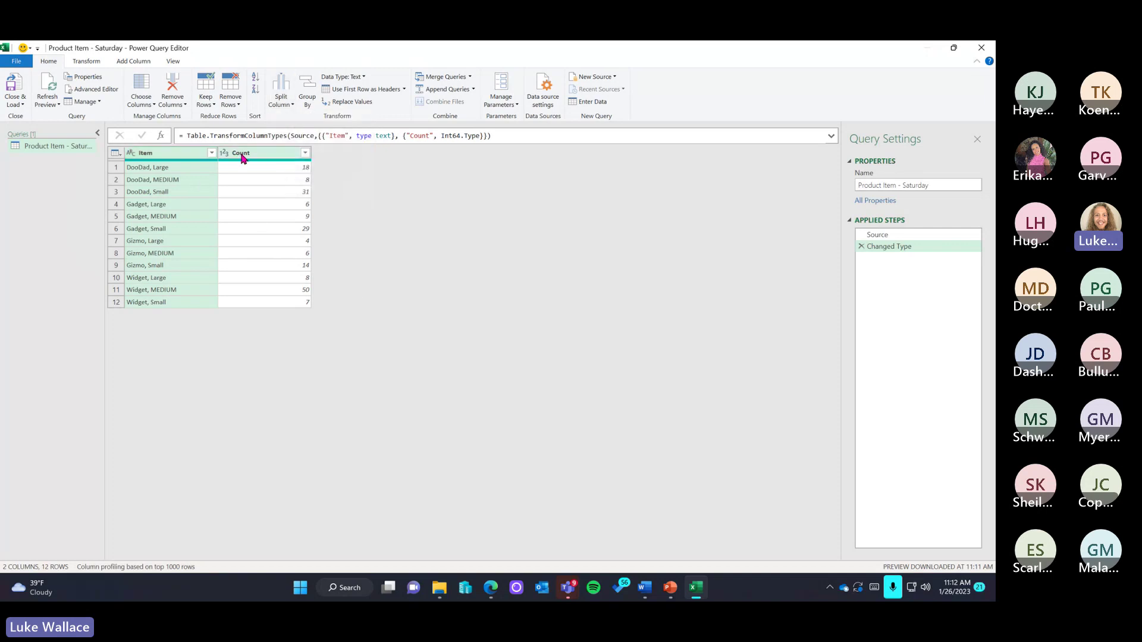
left_click(167, 153)
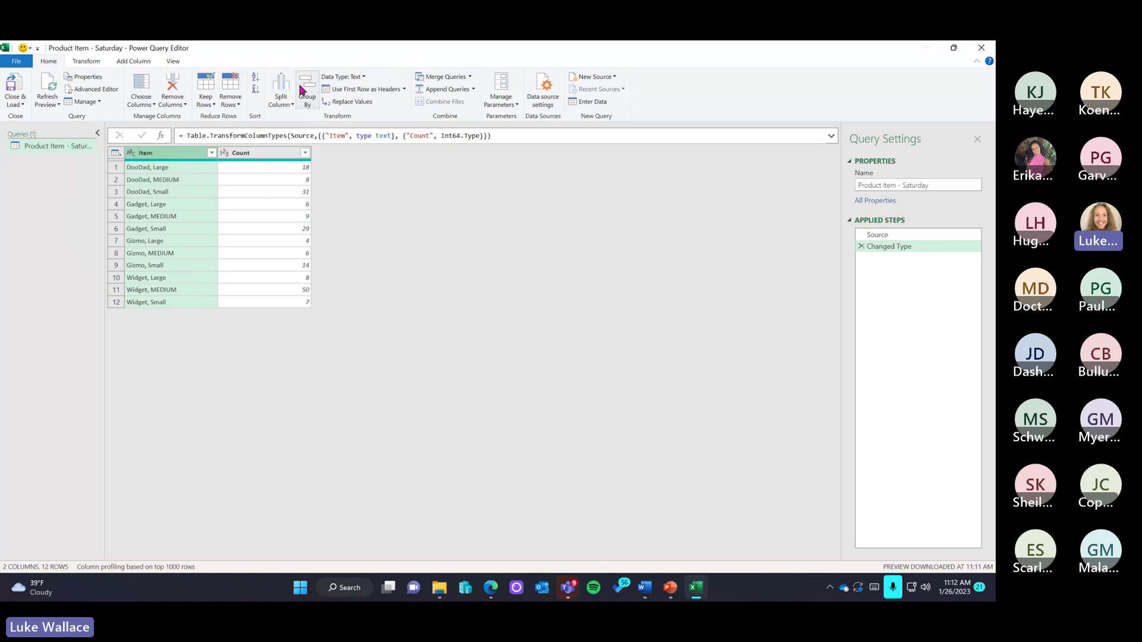
left_click(90, 63)
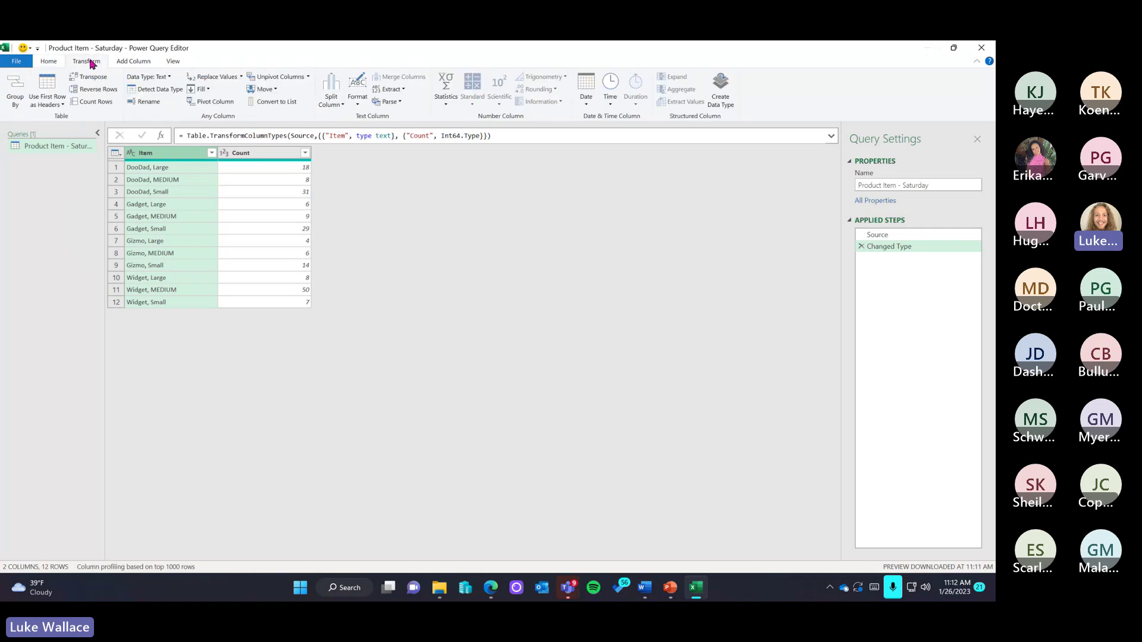
left_click(49, 61)
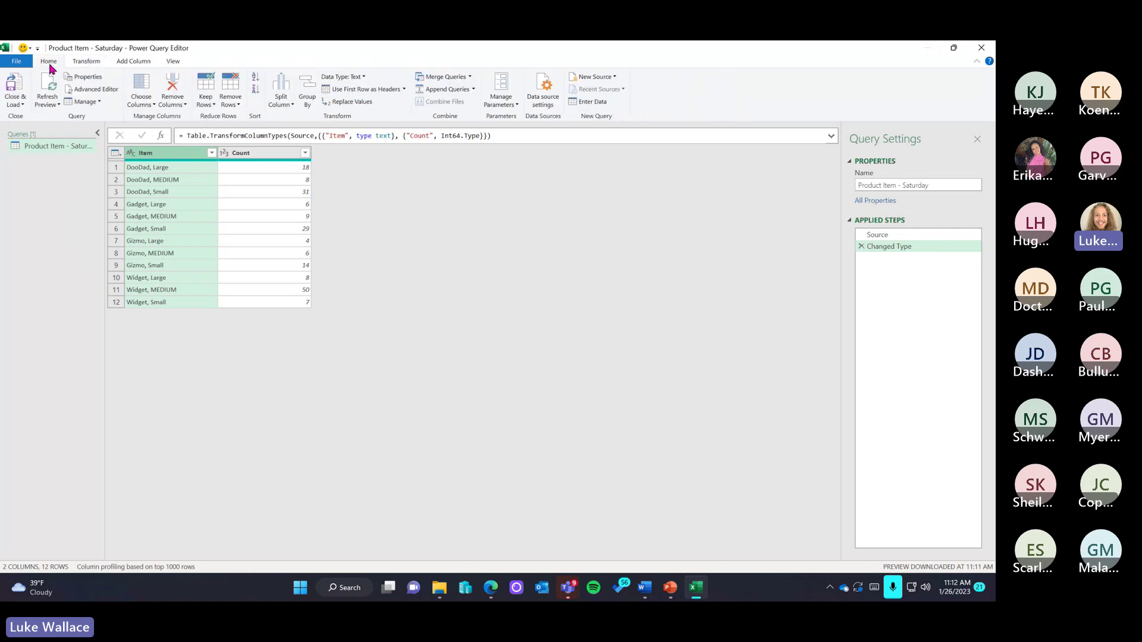
left_click(284, 100)
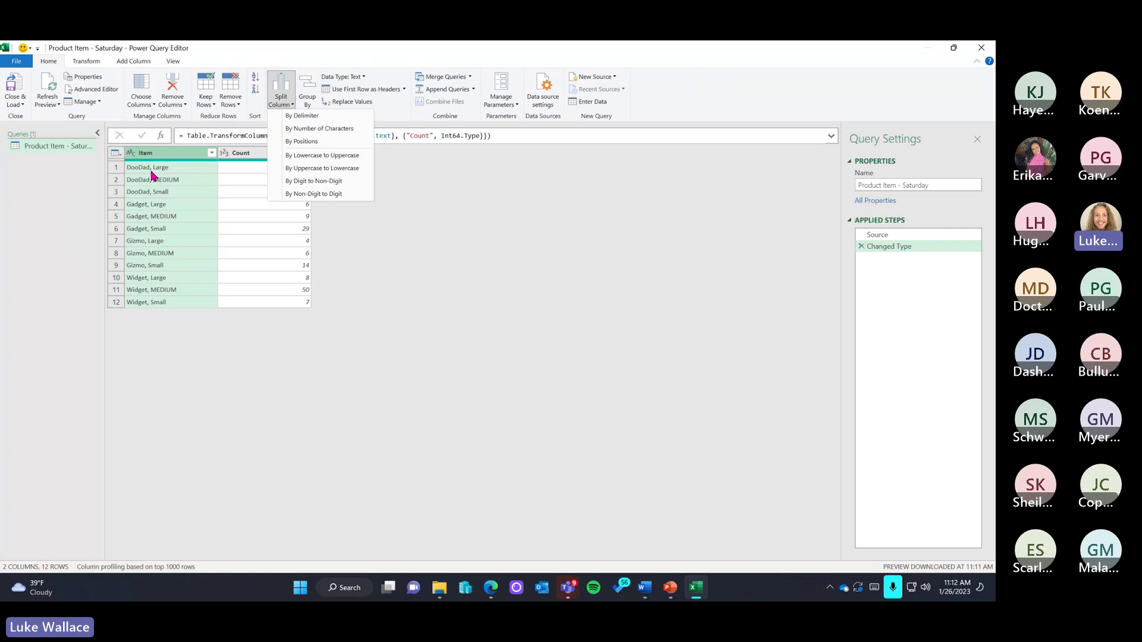
left_click(314, 117)
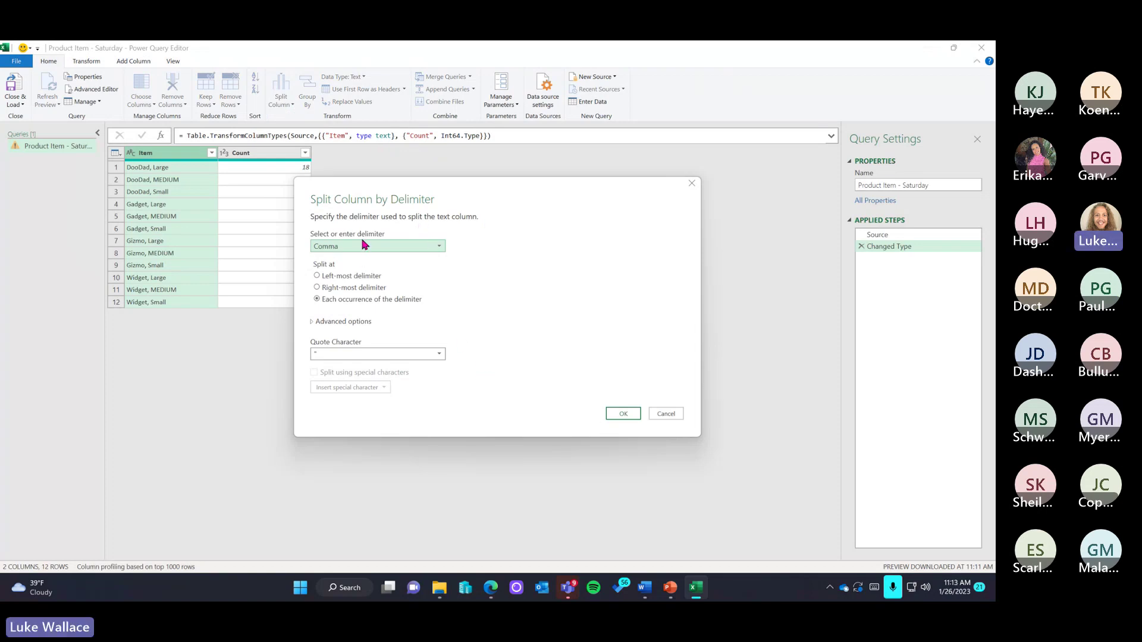
left_click(439, 246)
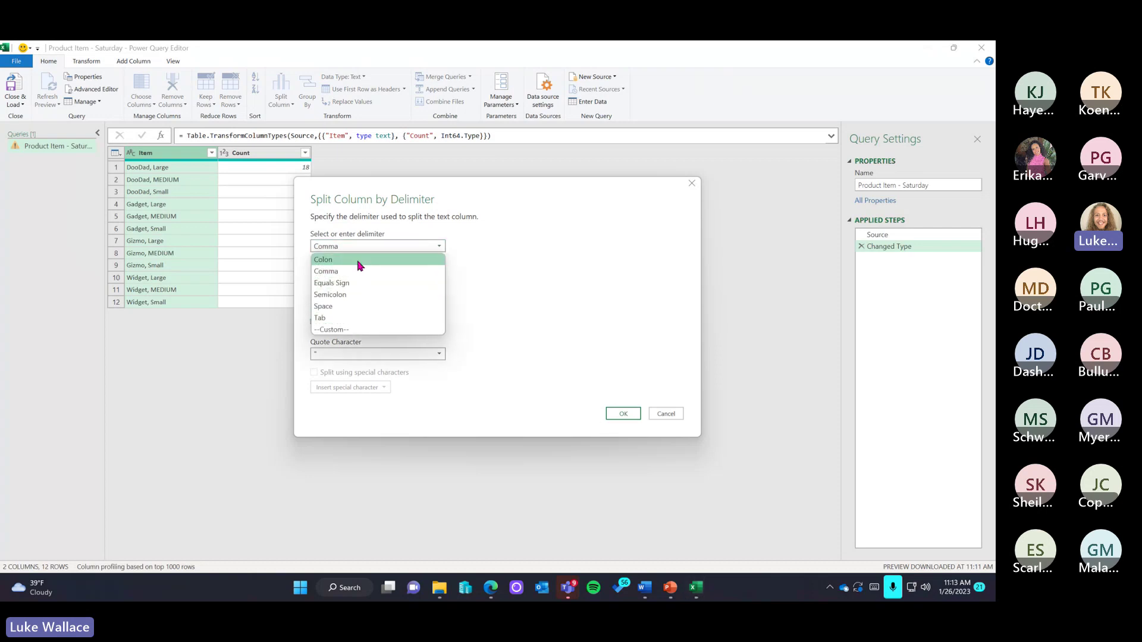
left_click(333, 271)
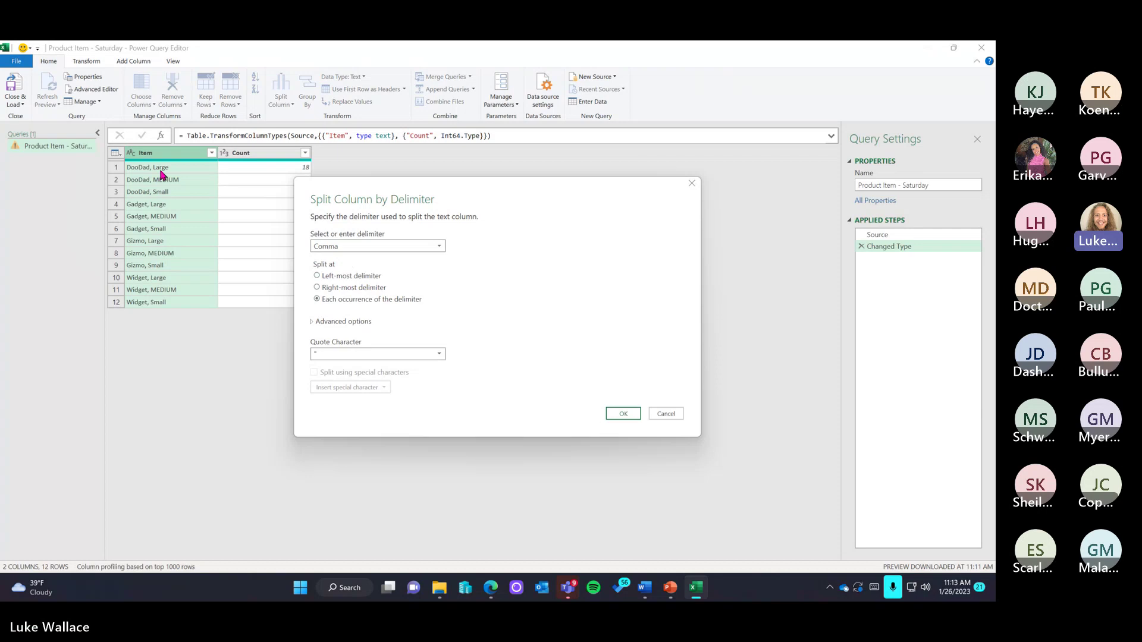
left_click(624, 416)
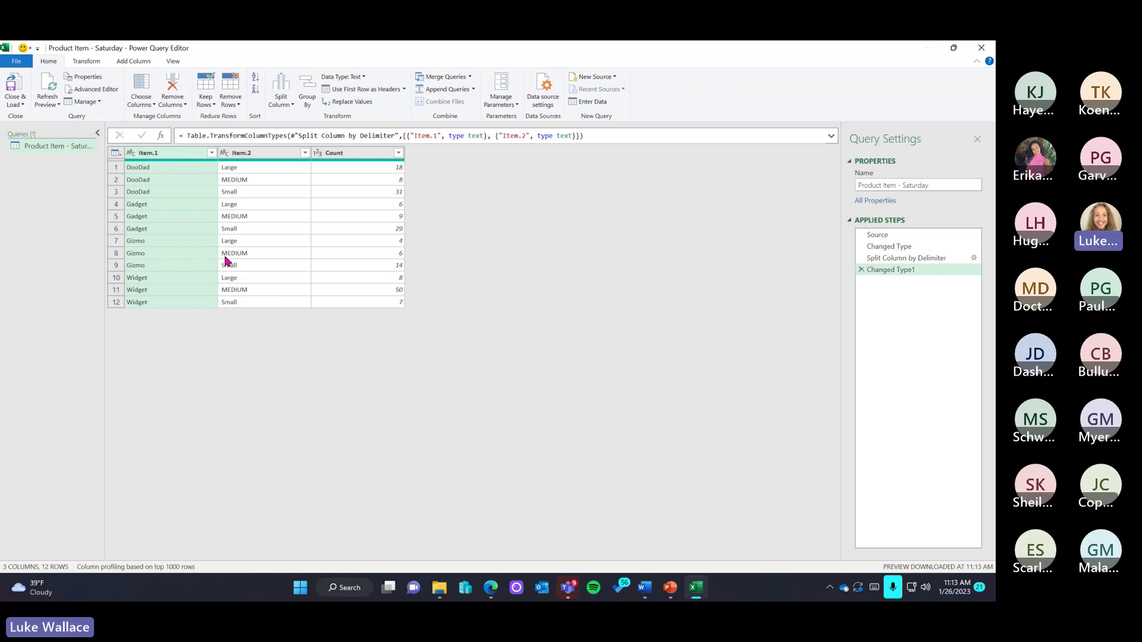
Rename the Item.1 column as Product Name and Item.2 as Product Size, and delete the resulting Renamed Columns step from the query
right_click(157, 157)
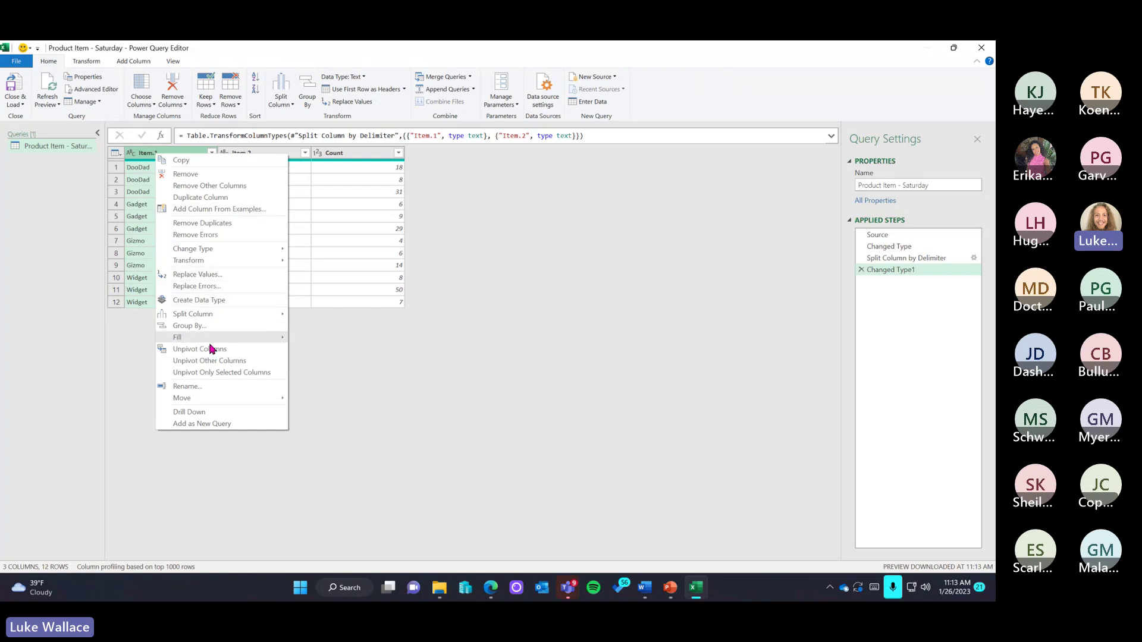
left_click(210, 386)
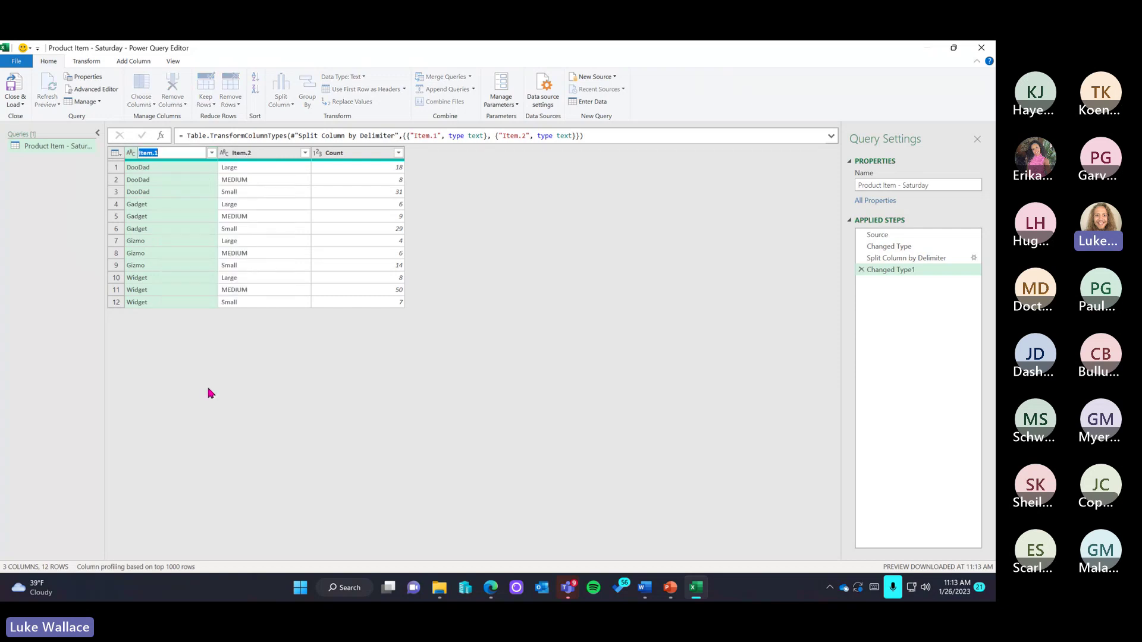
type("Por")
type("duct Name")
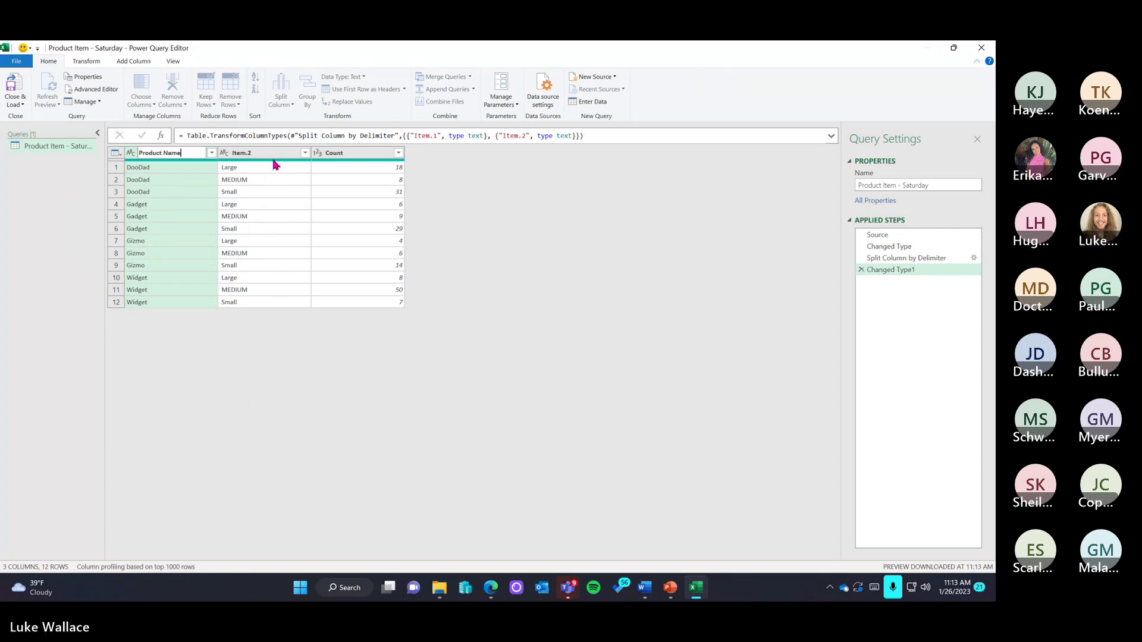
key("Return")
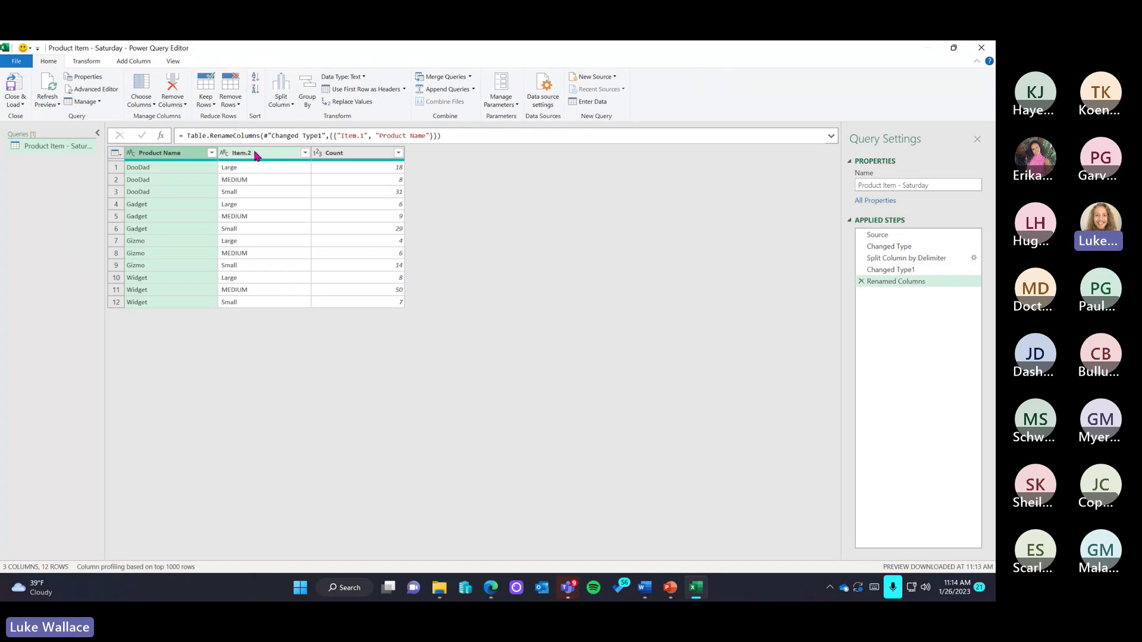
double_click(256, 154)
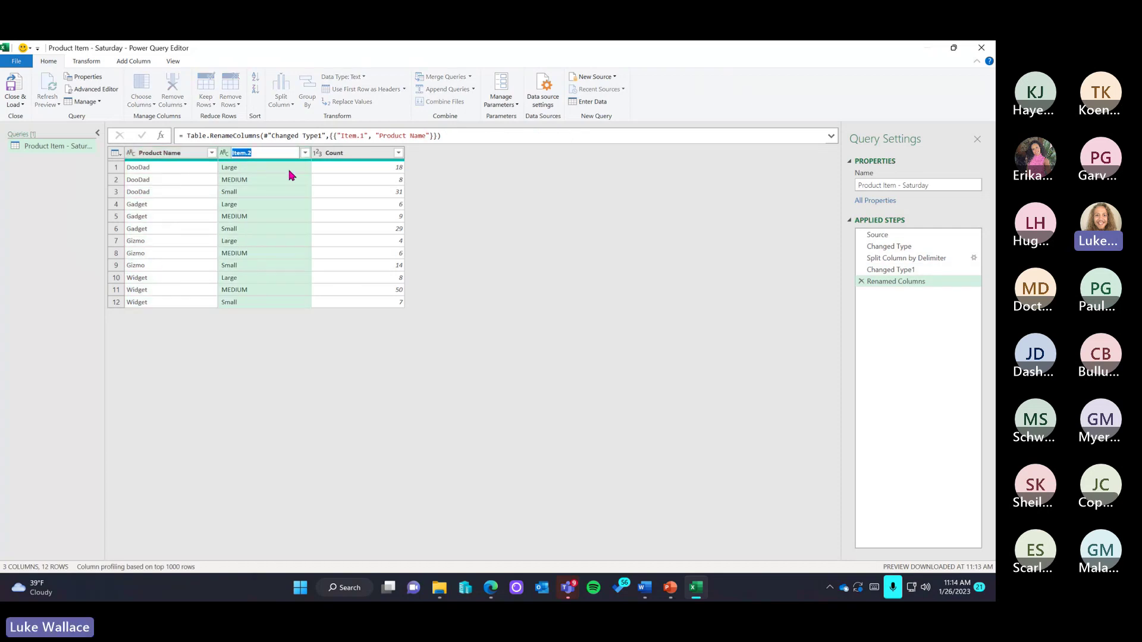
type("Product Size")
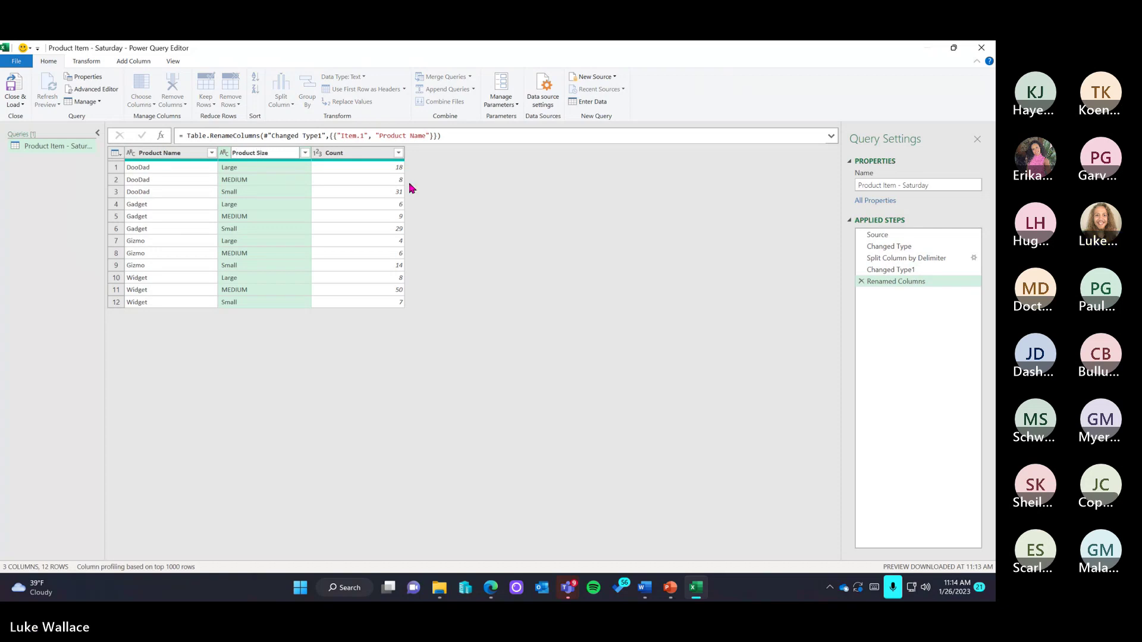
key("Return")
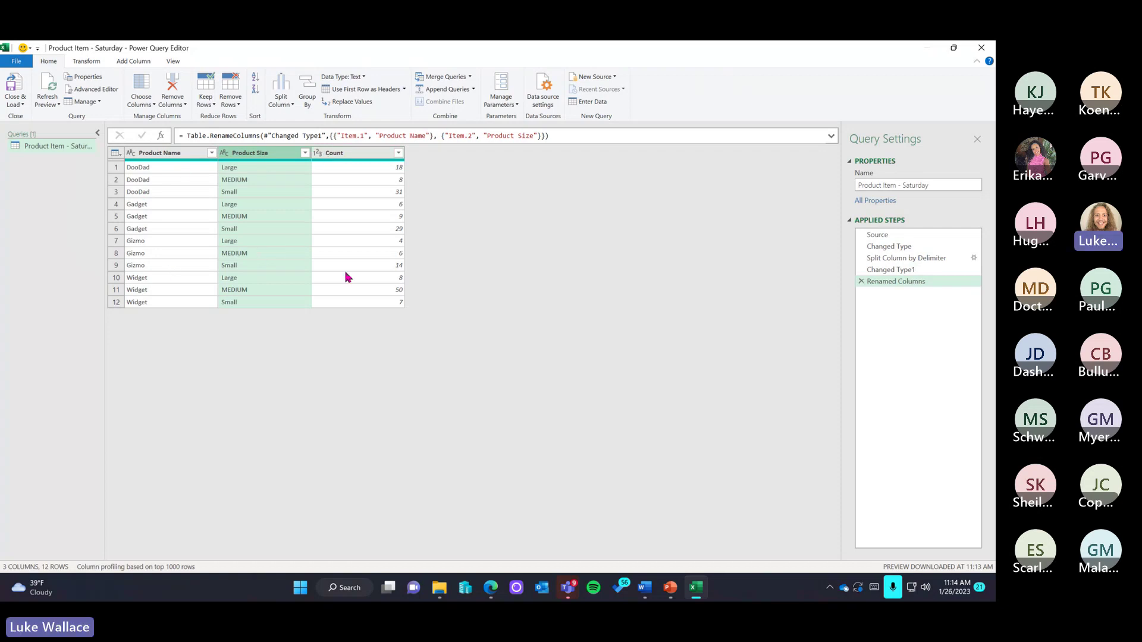
left_click(87, 62)
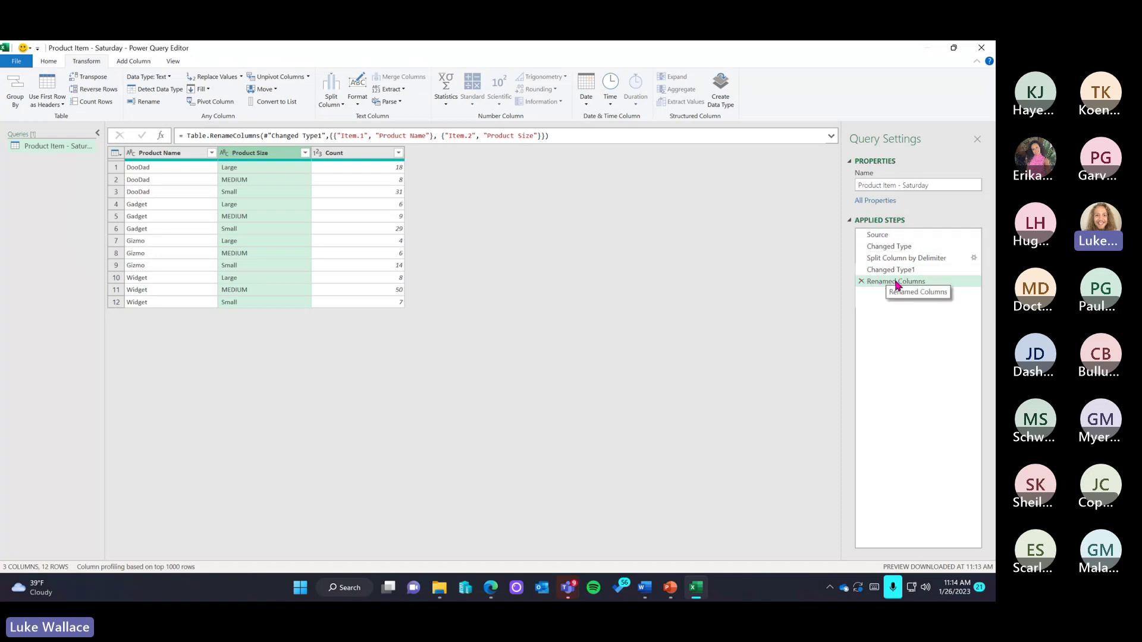
left_click(861, 282)
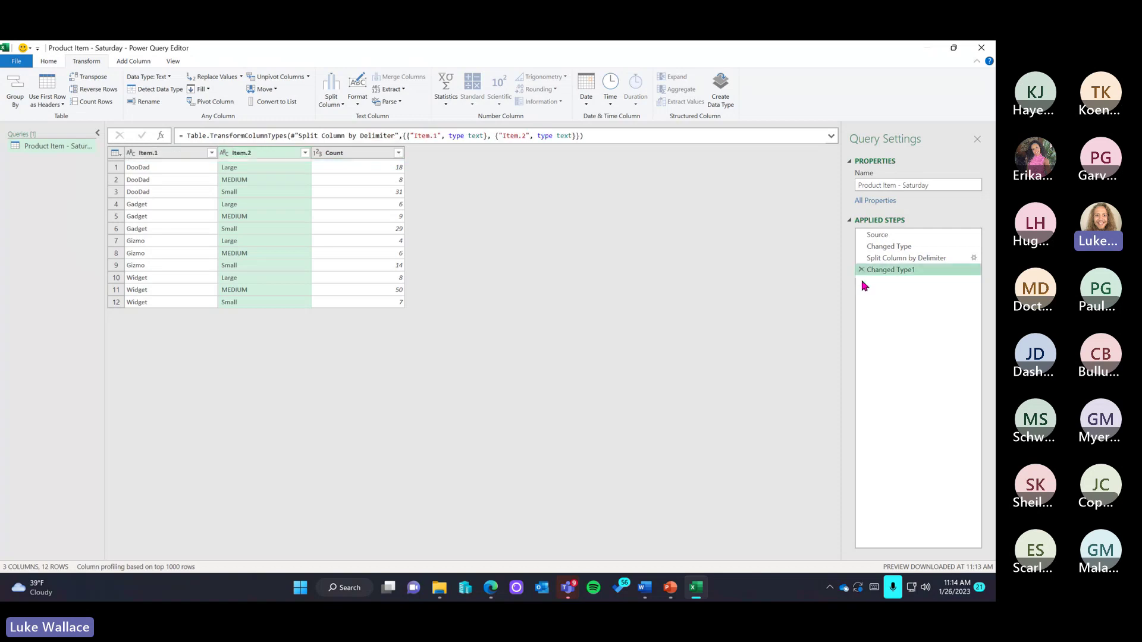
Rename the Item.1 column as Product Name and the Item.2 column as Size
double_click(166, 152)
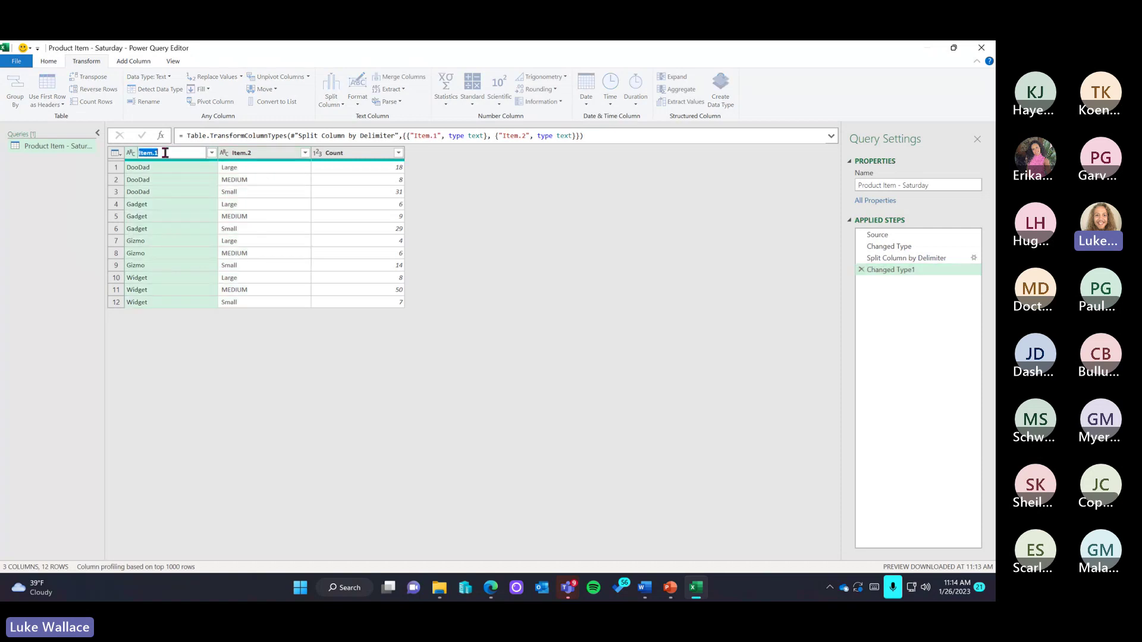
type("Product Name")
key("Return")
double_click(265, 153)
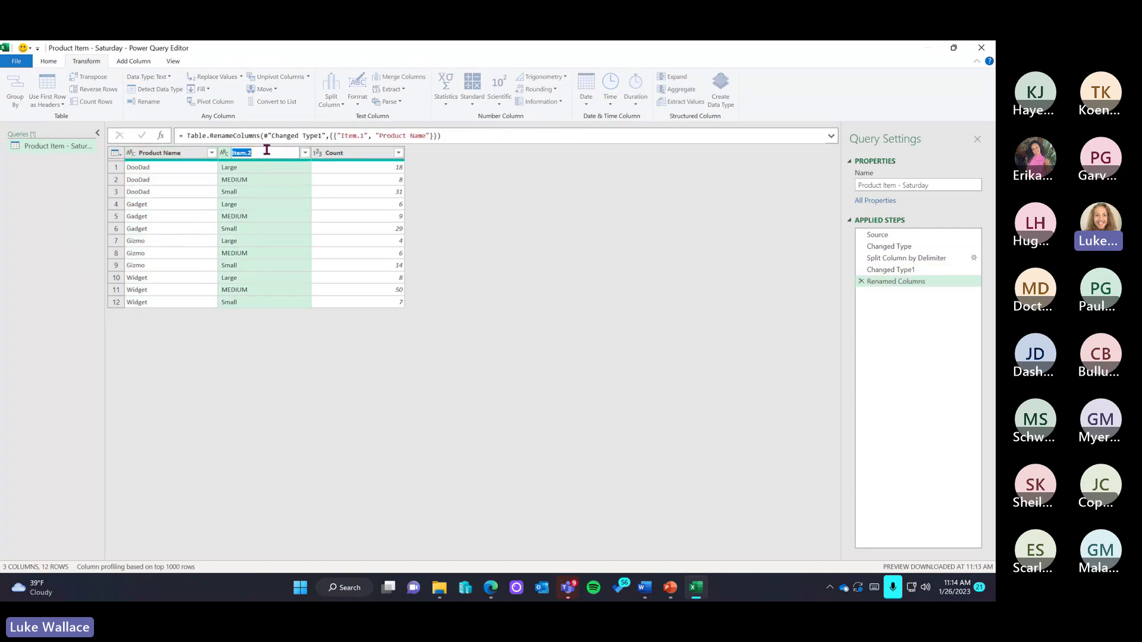
type("Sizew")
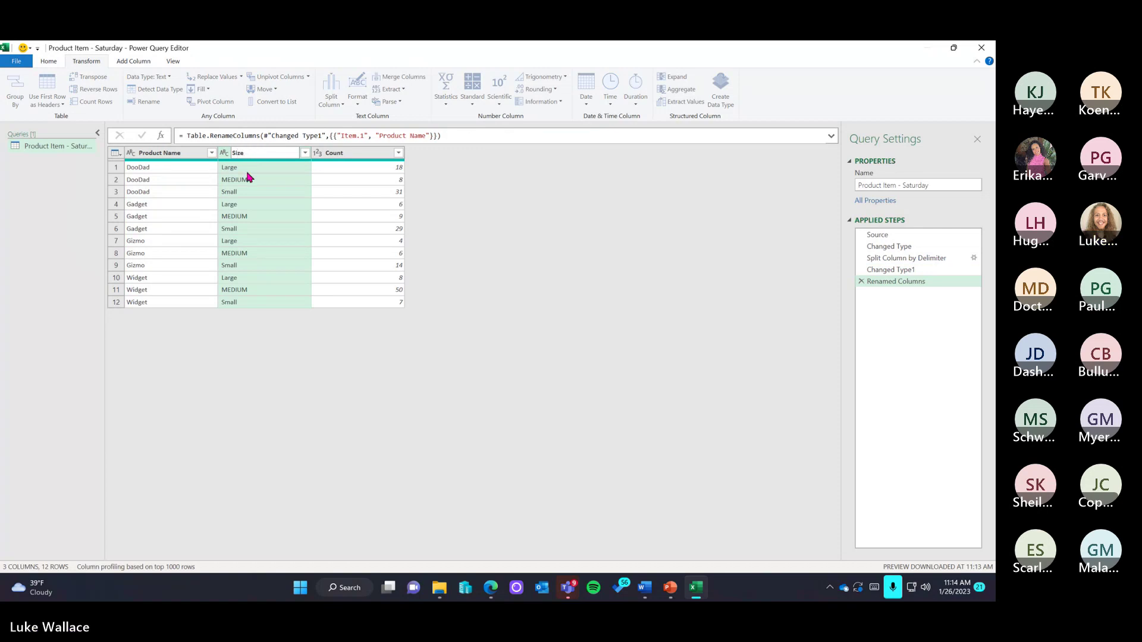
key("Return")
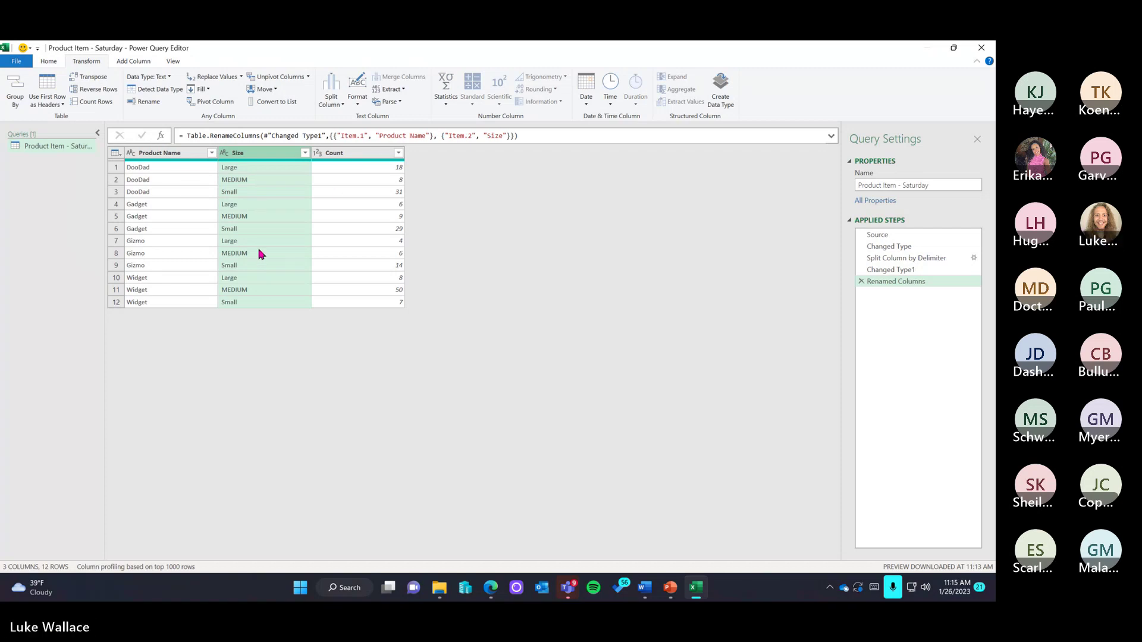
left_click(127, 62)
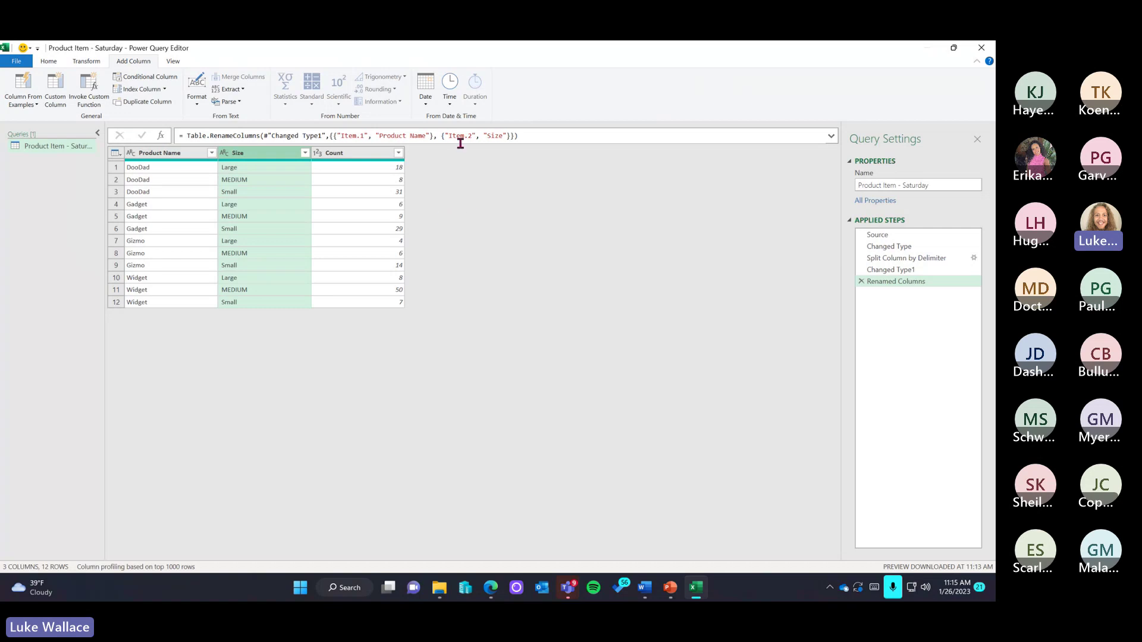
left_click(172, 62)
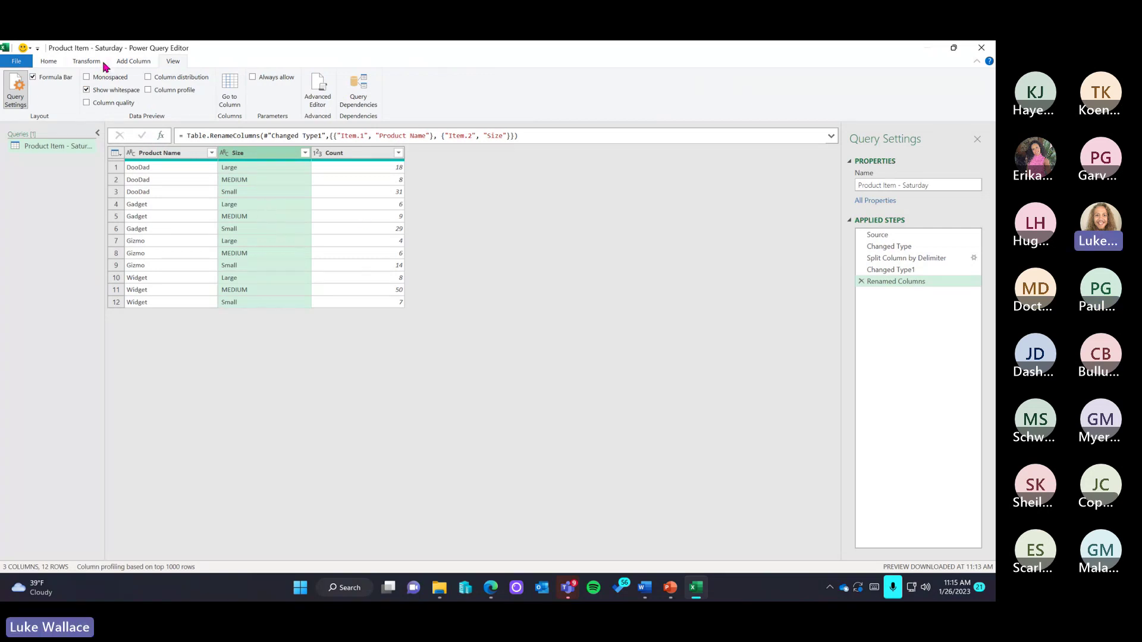
left_click(48, 62)
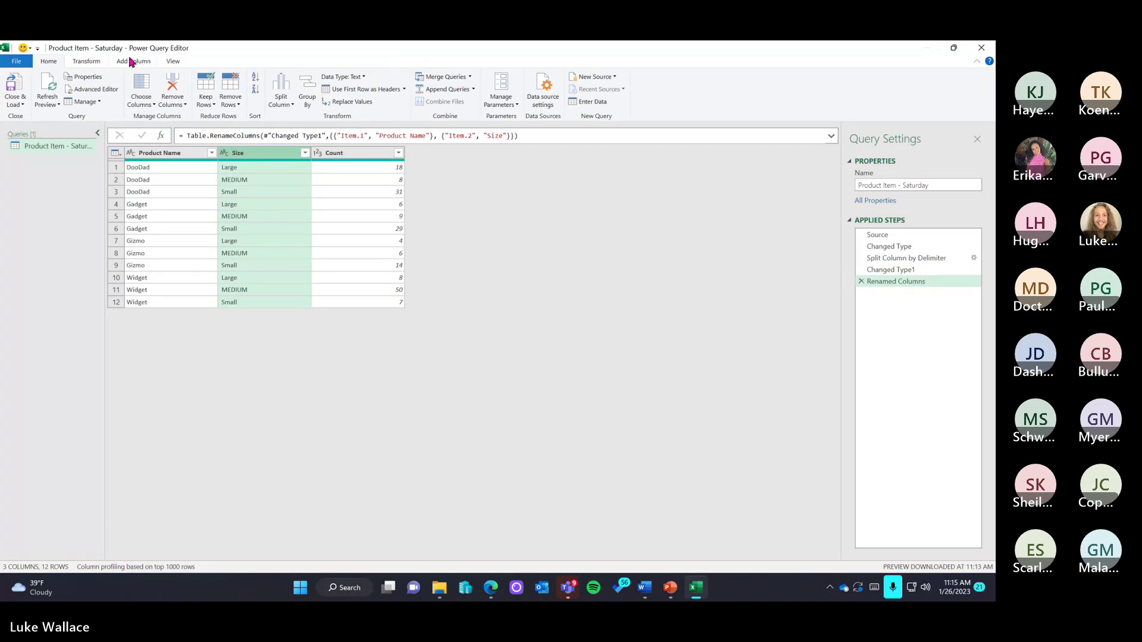
Show the column distribution and column quality in the data preview for all columns
left_click(173, 62)
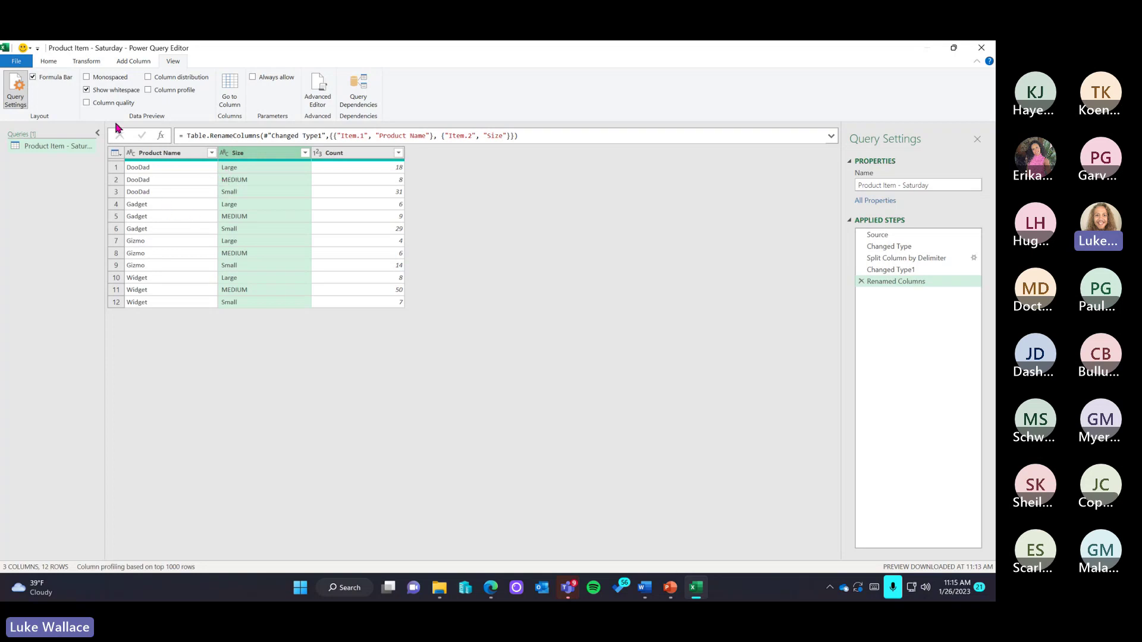
left_click(153, 78)
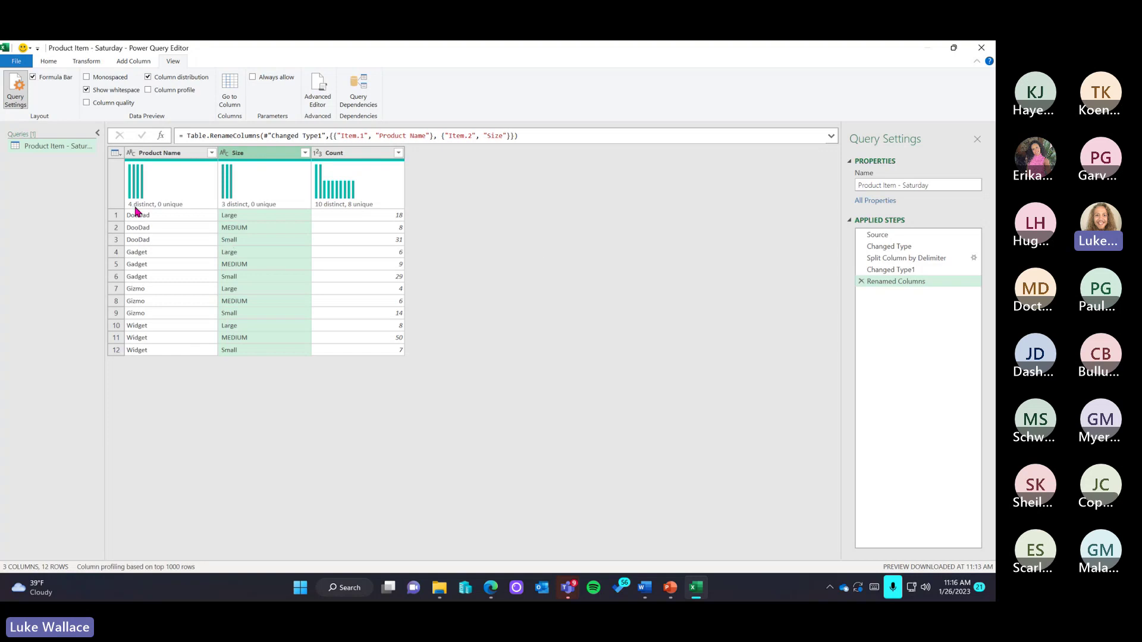
mouse_move(164, 212)
mouse_move(358, 191)
left_click(86, 103)
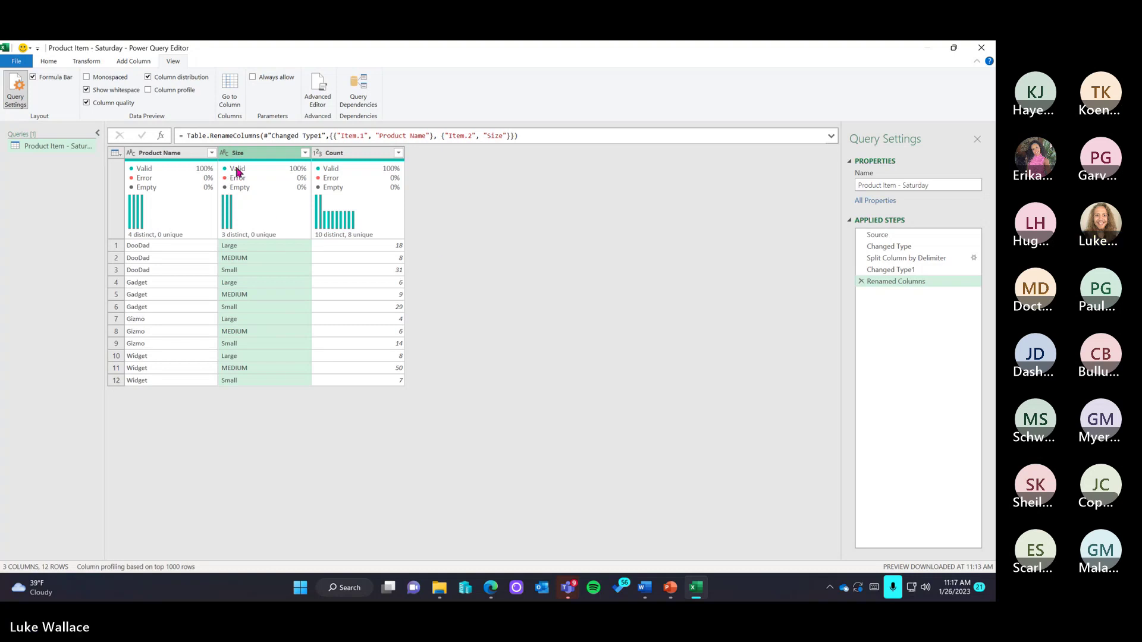
Close the query editor and load the Product Item - Saturday query into the workbook
left_click(49, 61)
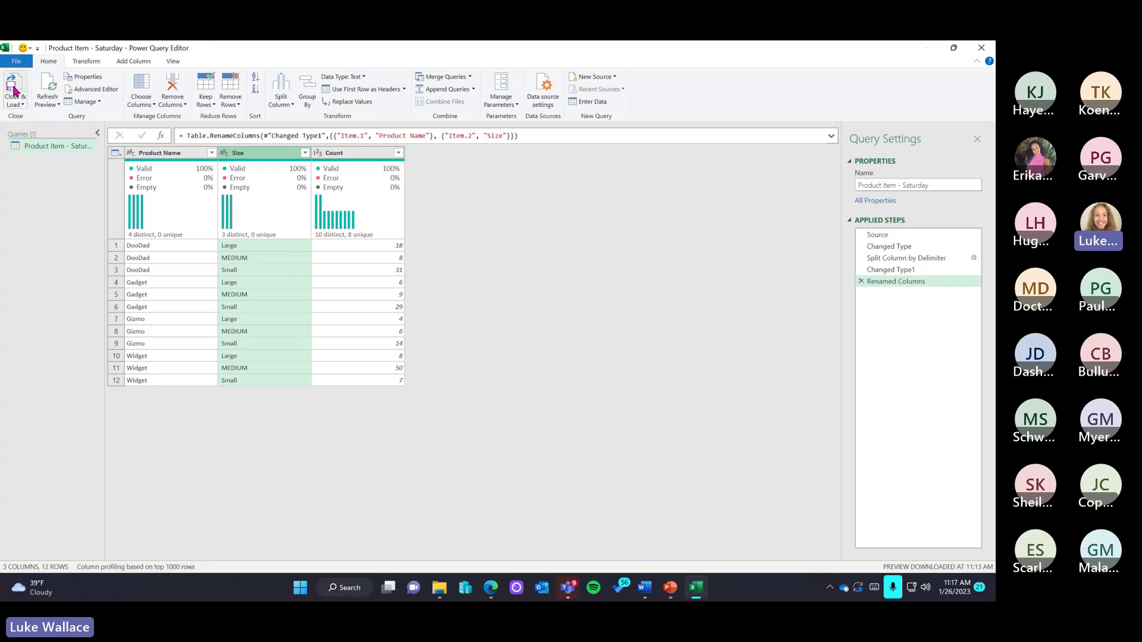
left_click(16, 105)
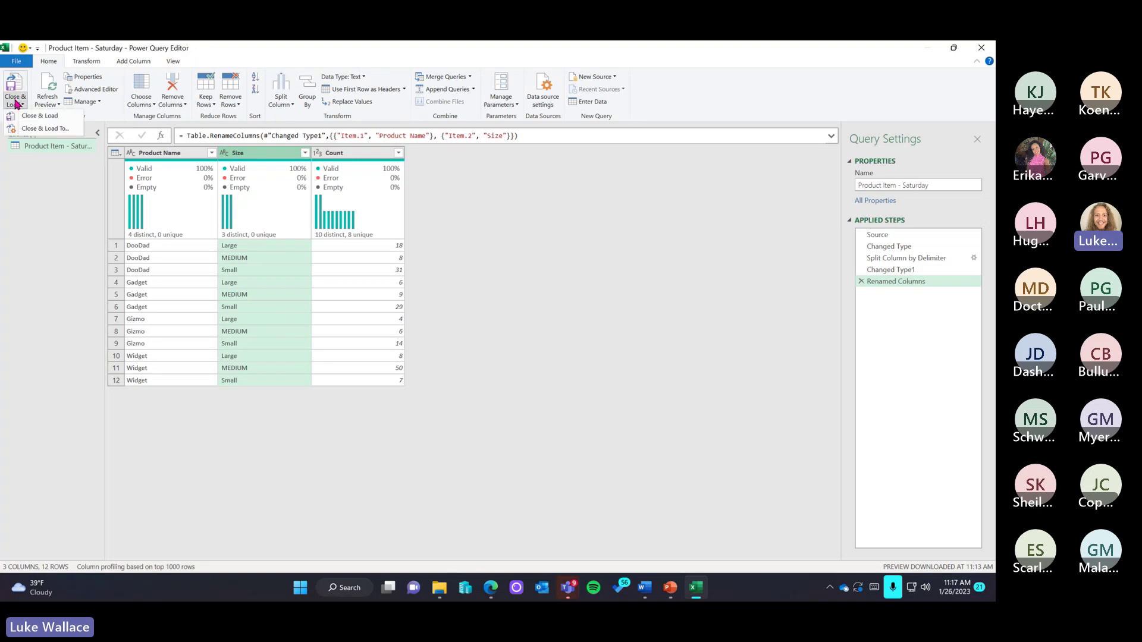
left_click(28, 116)
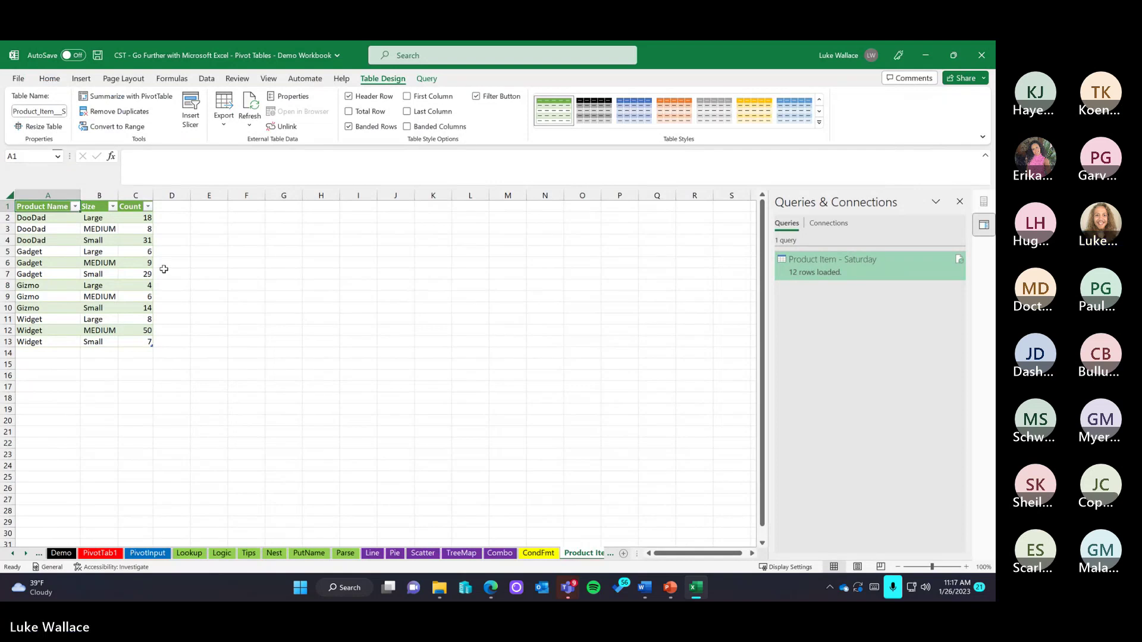
Look over the PQData, PivotInput and PivotTab1 sheets, and return to the PQData sheet
left_click(588, 554)
left_click(588, 553)
left_click(596, 554)
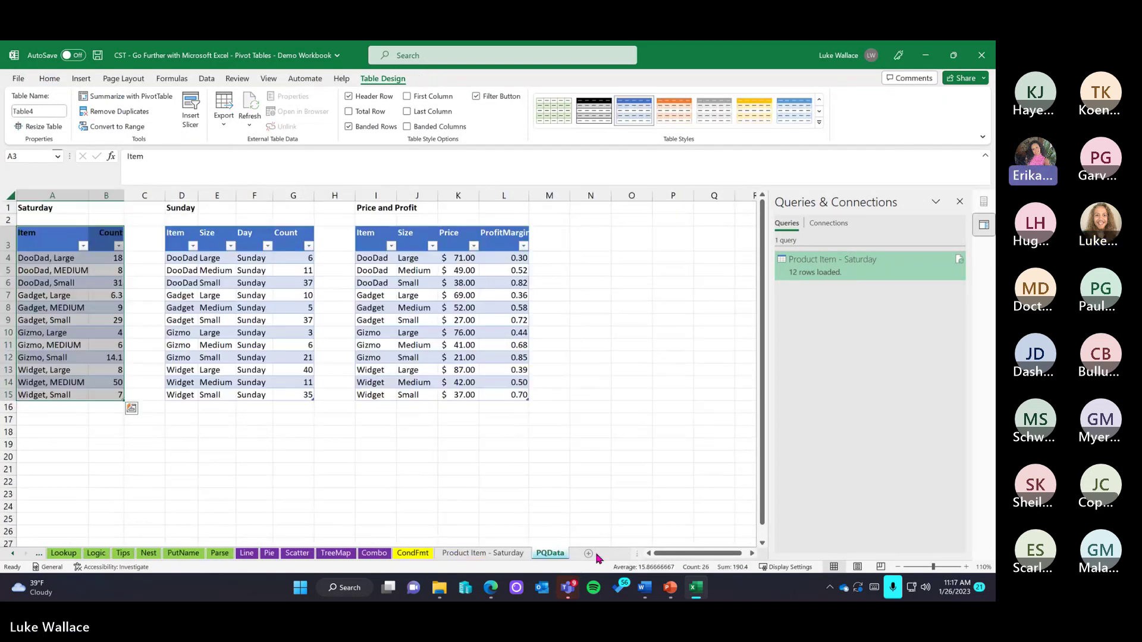
left_click(13, 554)
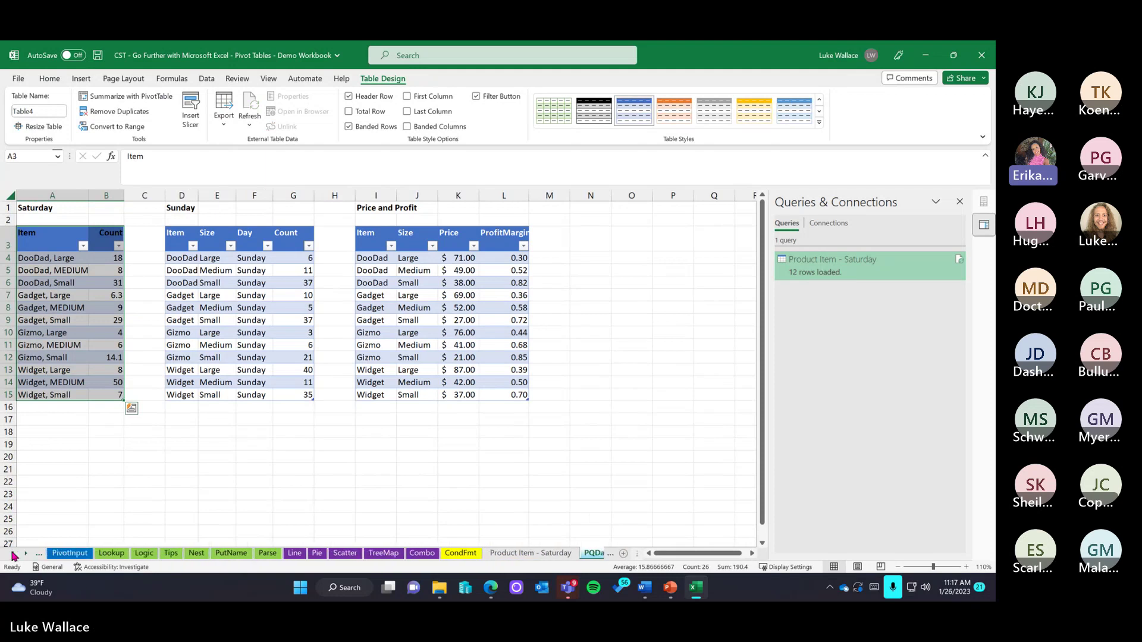
left_click(14, 555)
left_click(69, 553)
left_click(105, 554)
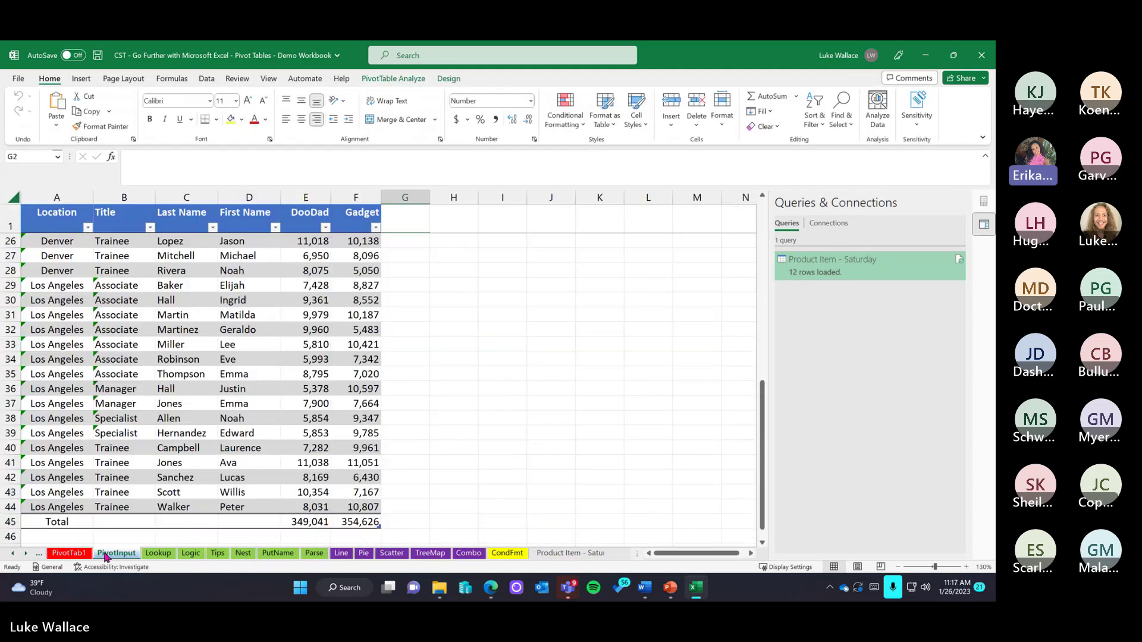
left_click(74, 554)
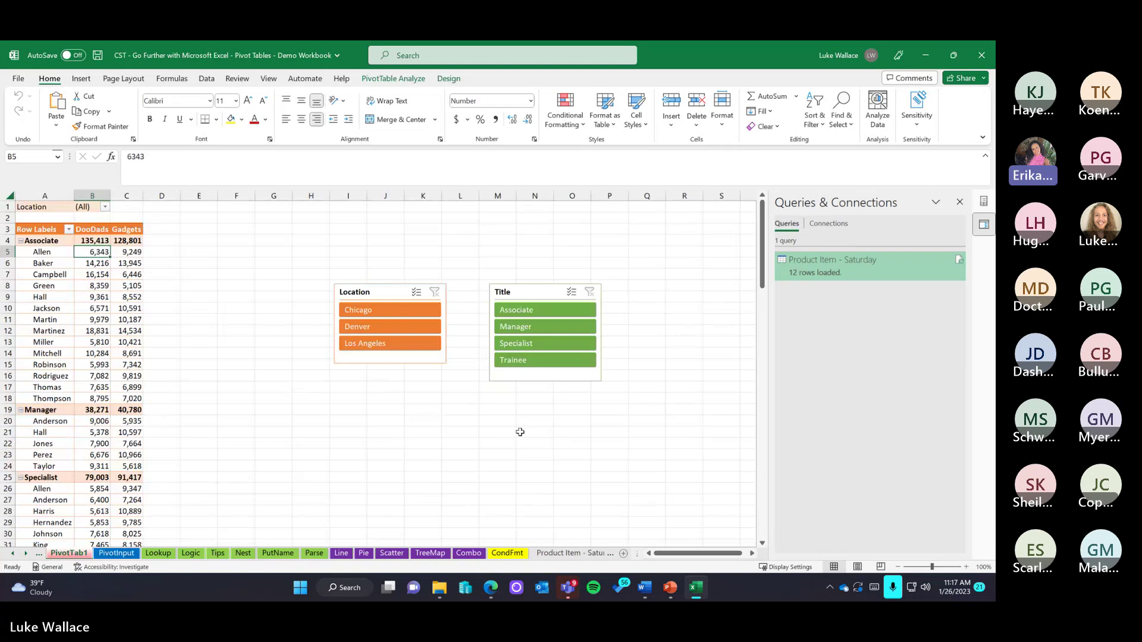
scroll(567, 486, "down", 3)
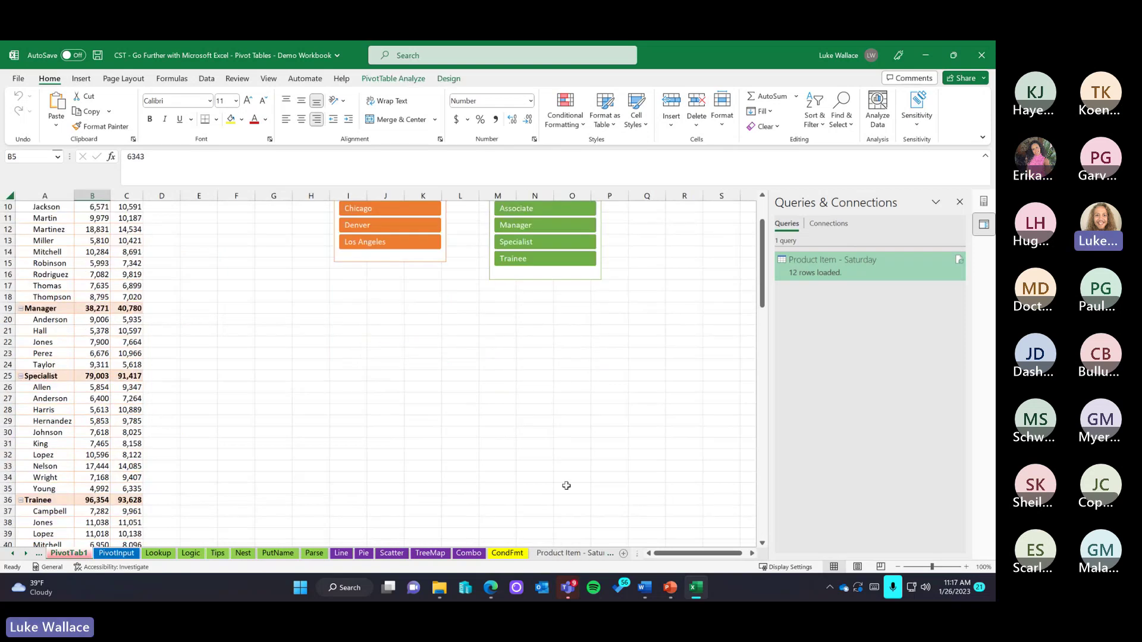
scroll(566, 486, "up", 2)
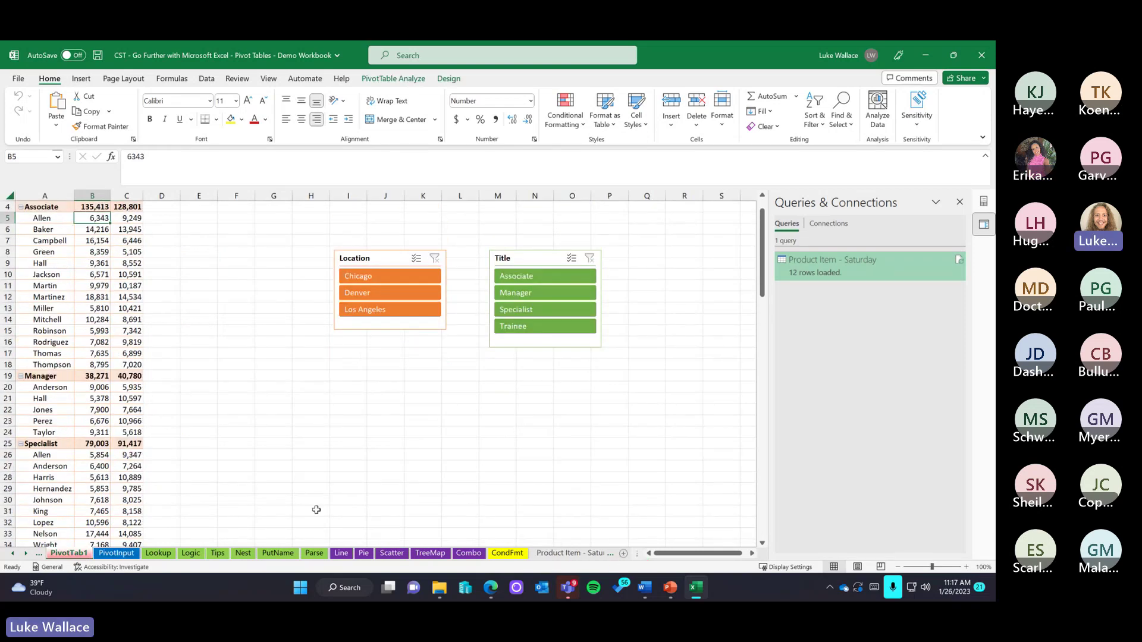
left_click(26, 554)
left_click(25, 554)
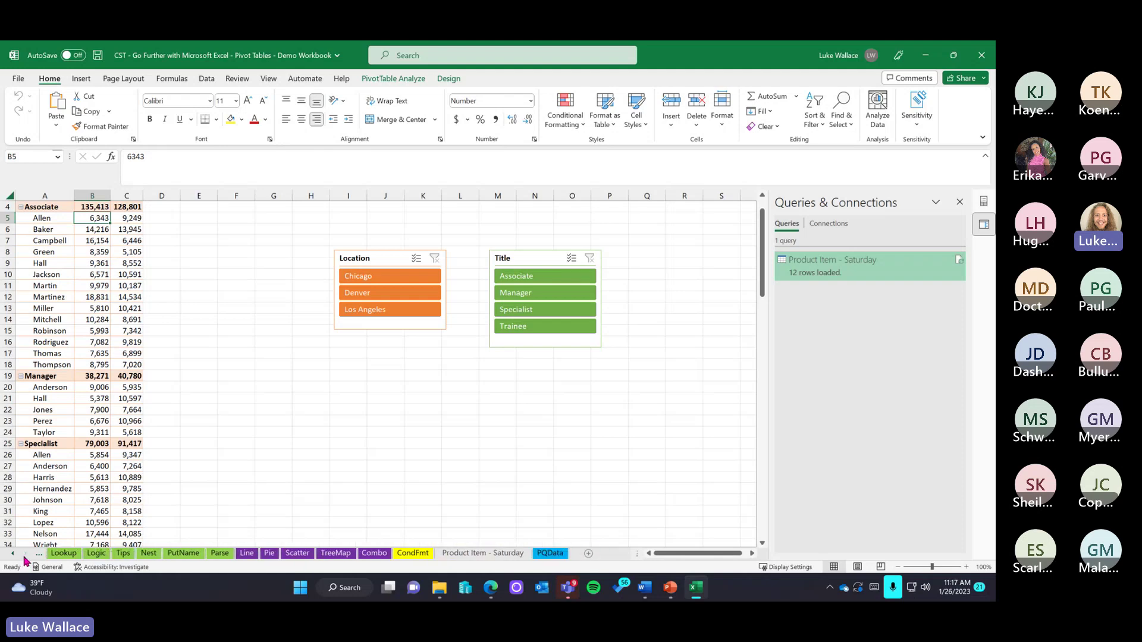
left_click(551, 553)
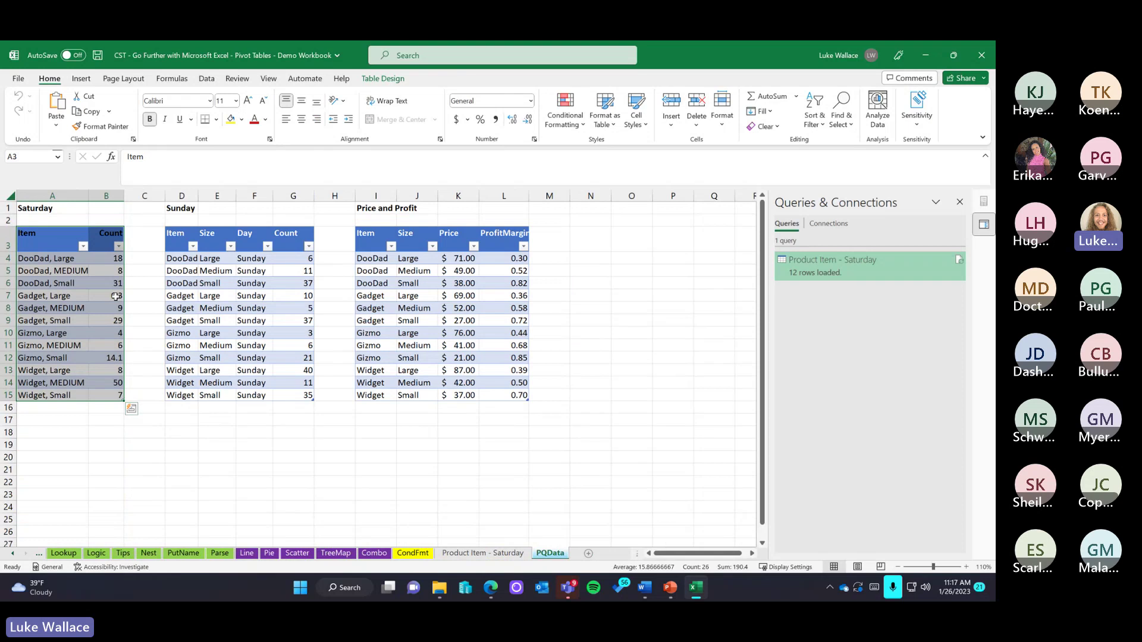
left_click(269, 79)
left_click(49, 79)
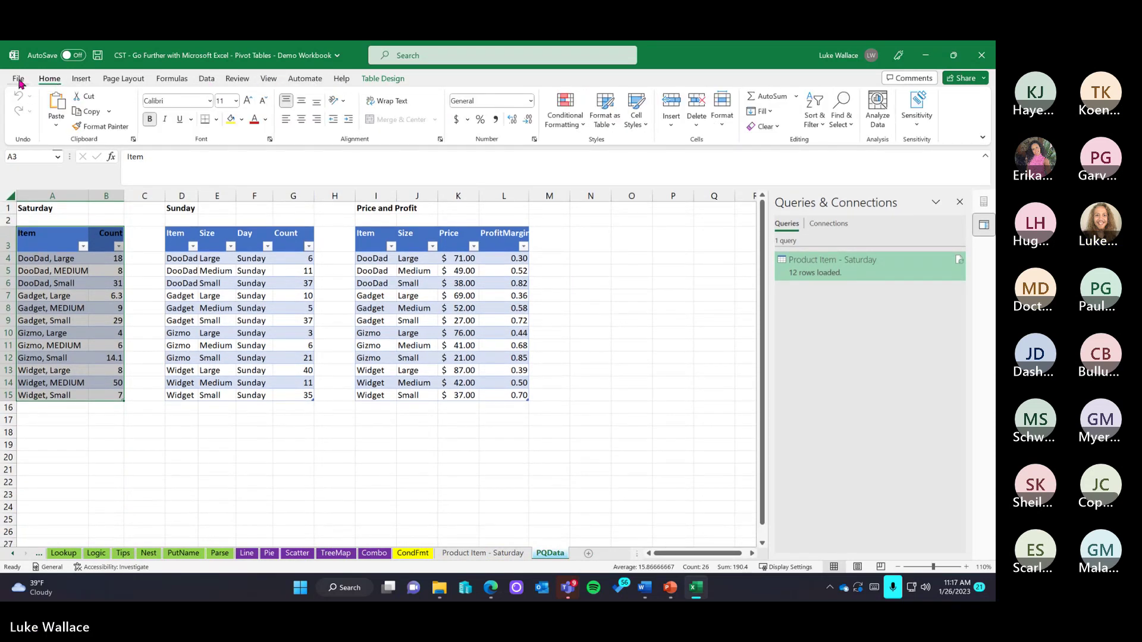
left_click(19, 81)
left_click(13, 84)
left_click(81, 79)
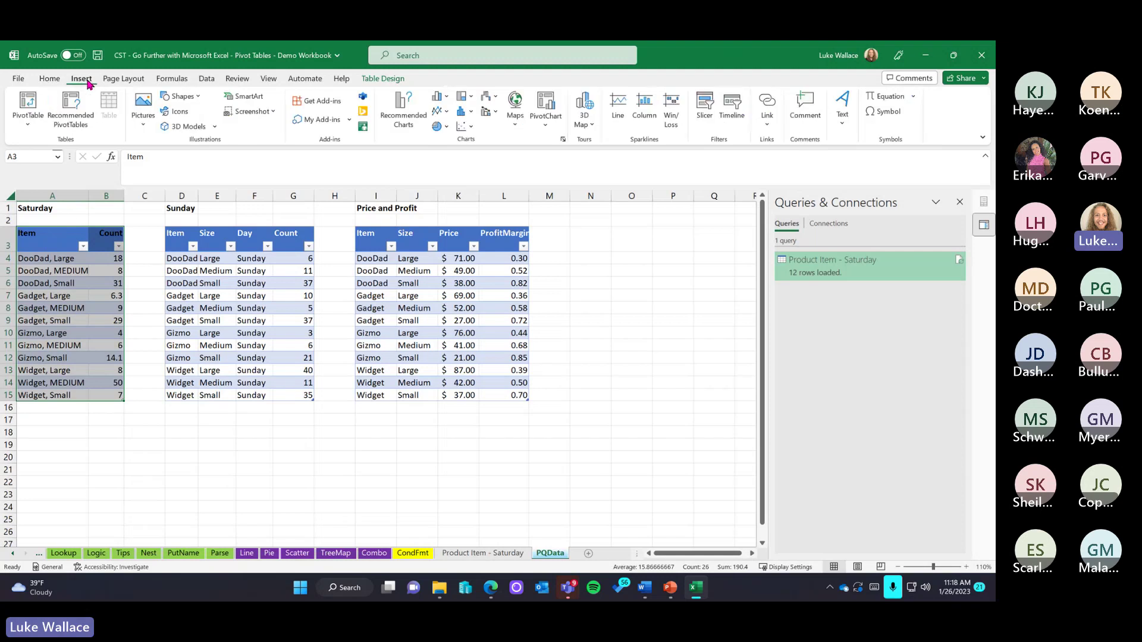
right_click(54, 244)
left_click(301, 436)
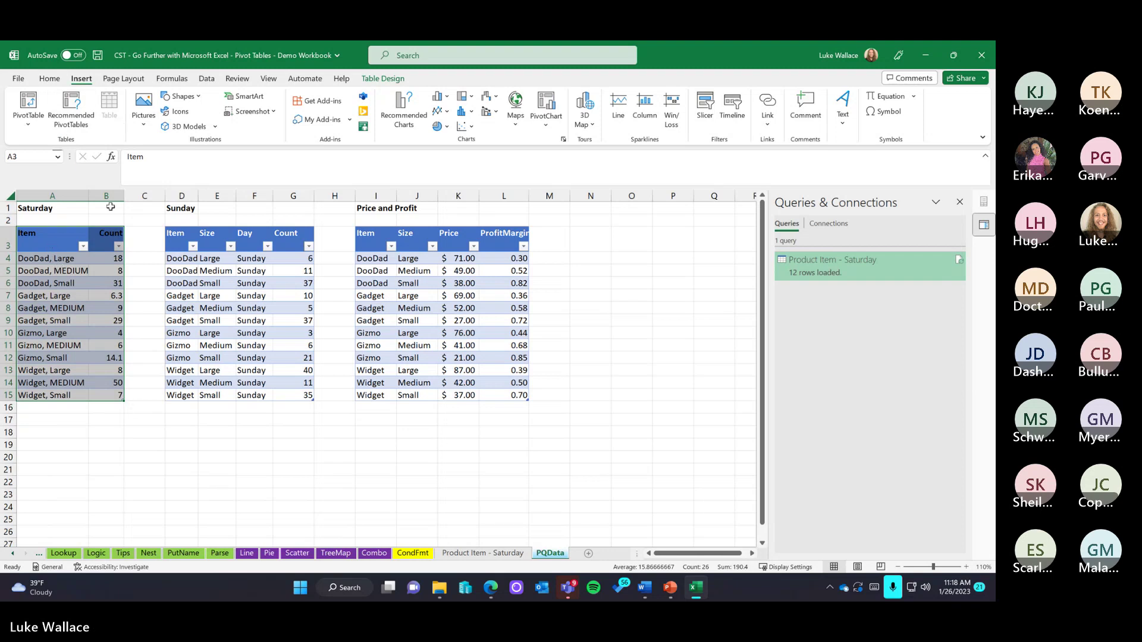
left_click(60, 241)
left_click_drag(55, 262, 116, 395)
left_click(59, 81)
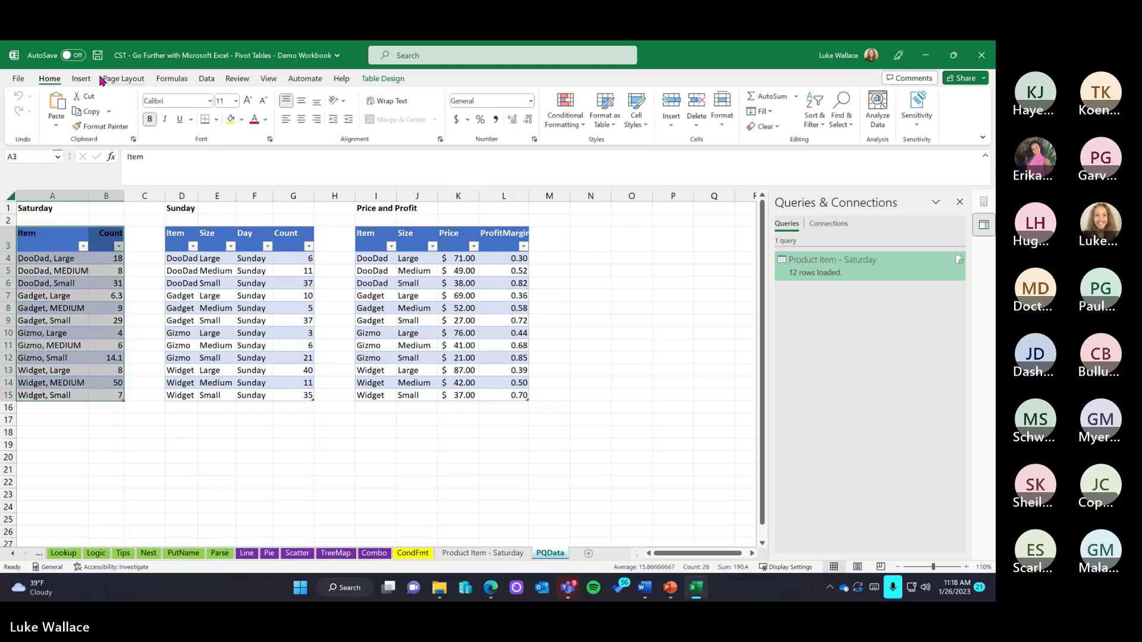
left_click(82, 79)
left_click(51, 79)
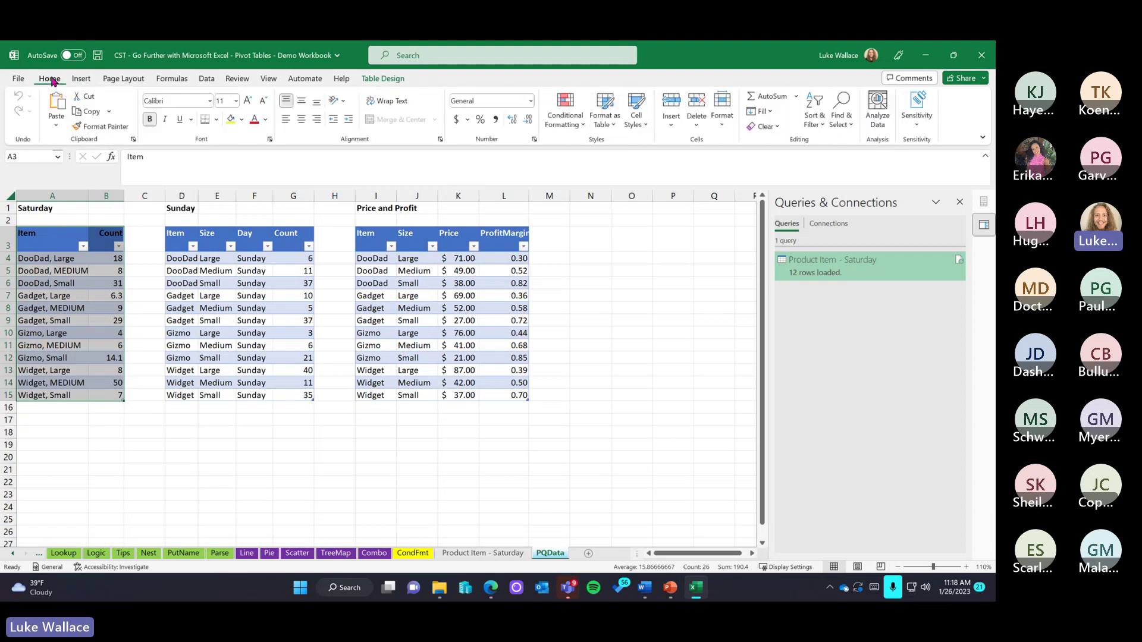
left_click(383, 79)
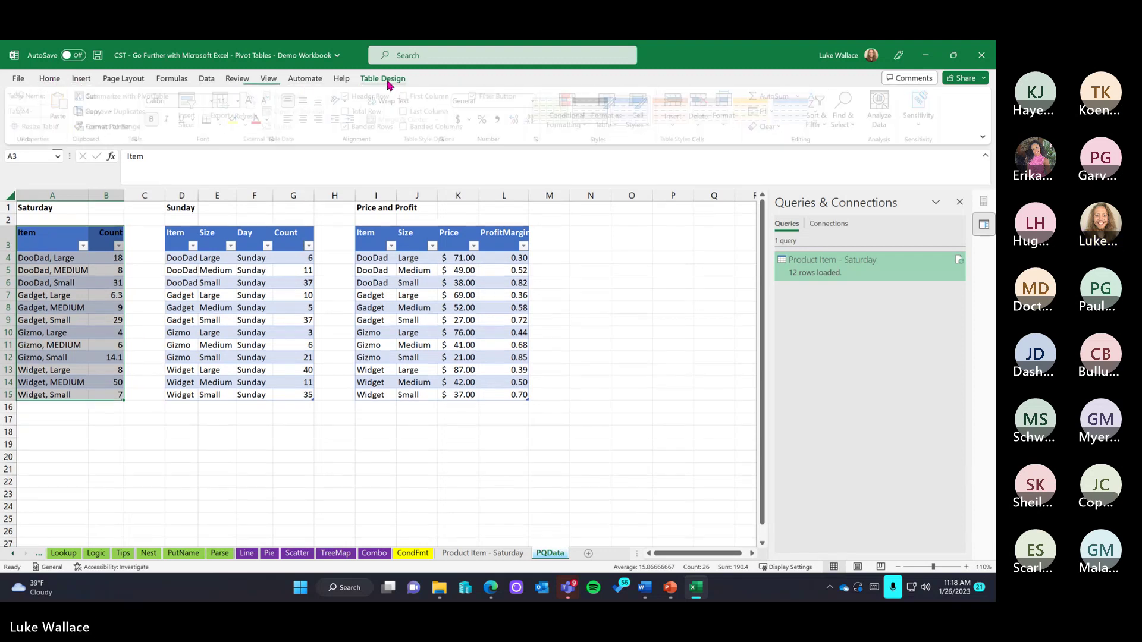
Create a query from the Saturday table on the PQData sheet, and display the Product Item - Saturday query in the editor
left_click(205, 79)
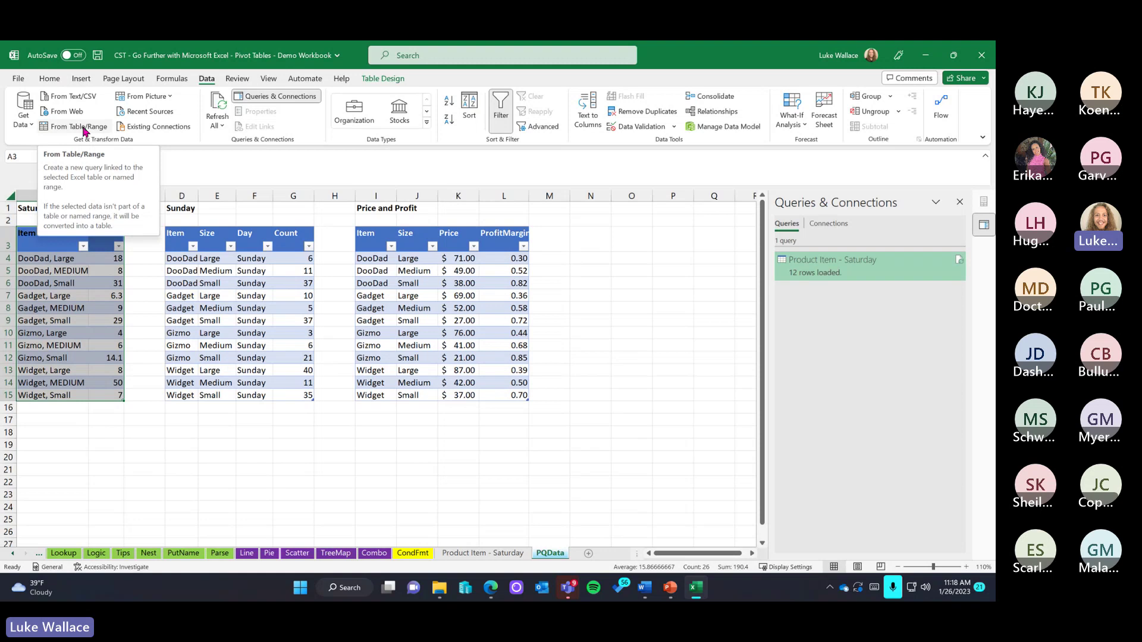
left_click(267, 96)
left_click(267, 96)
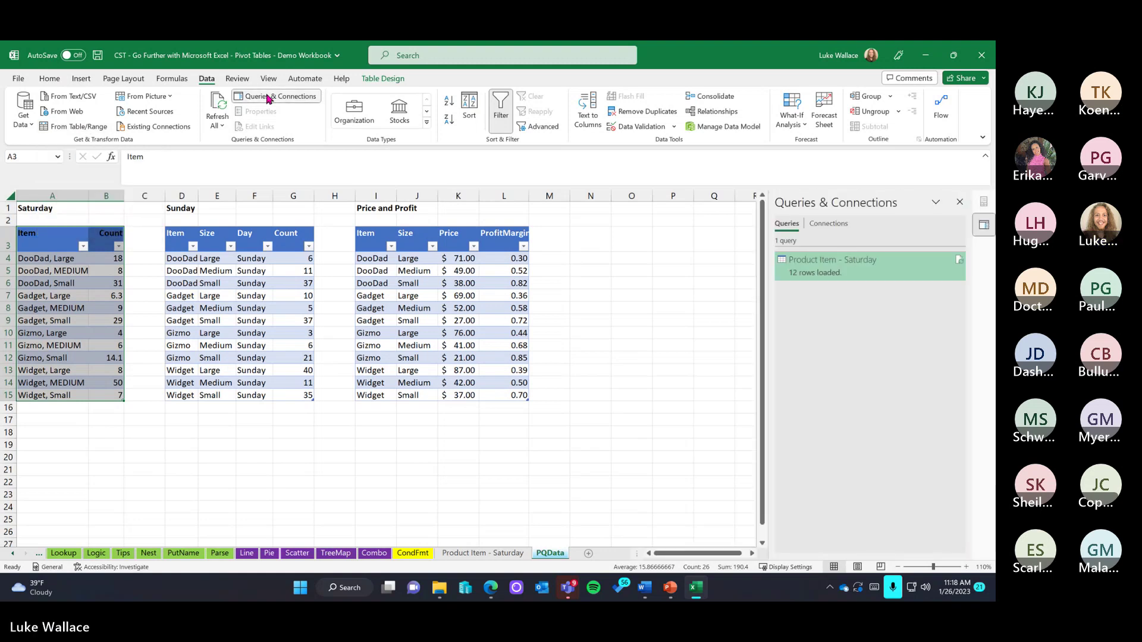
left_click(71, 128)
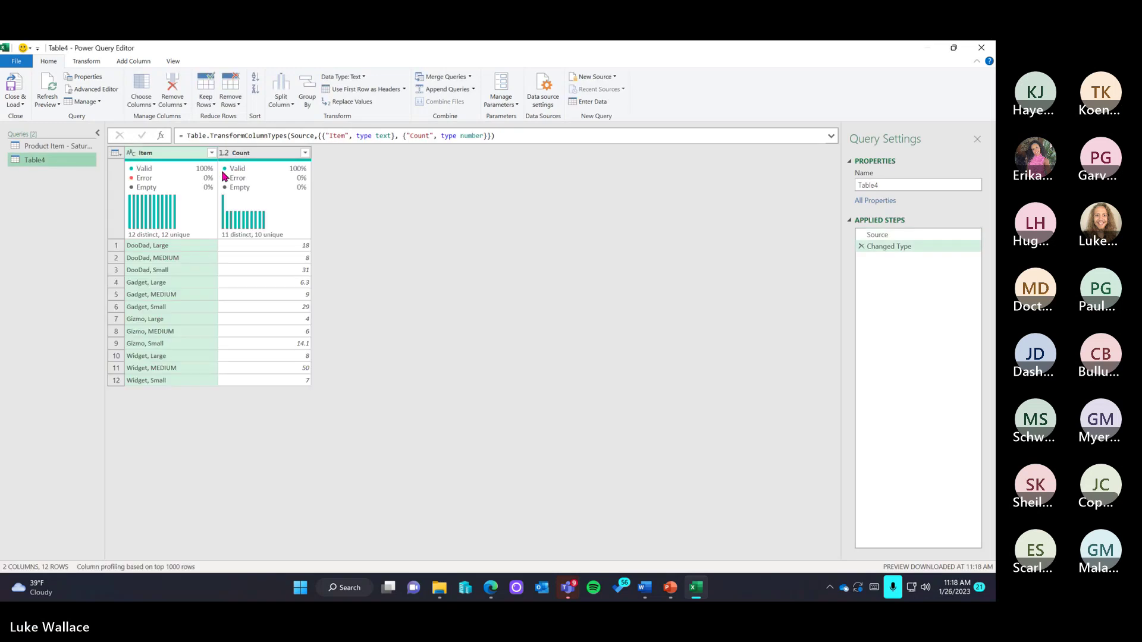
left_click(48, 147)
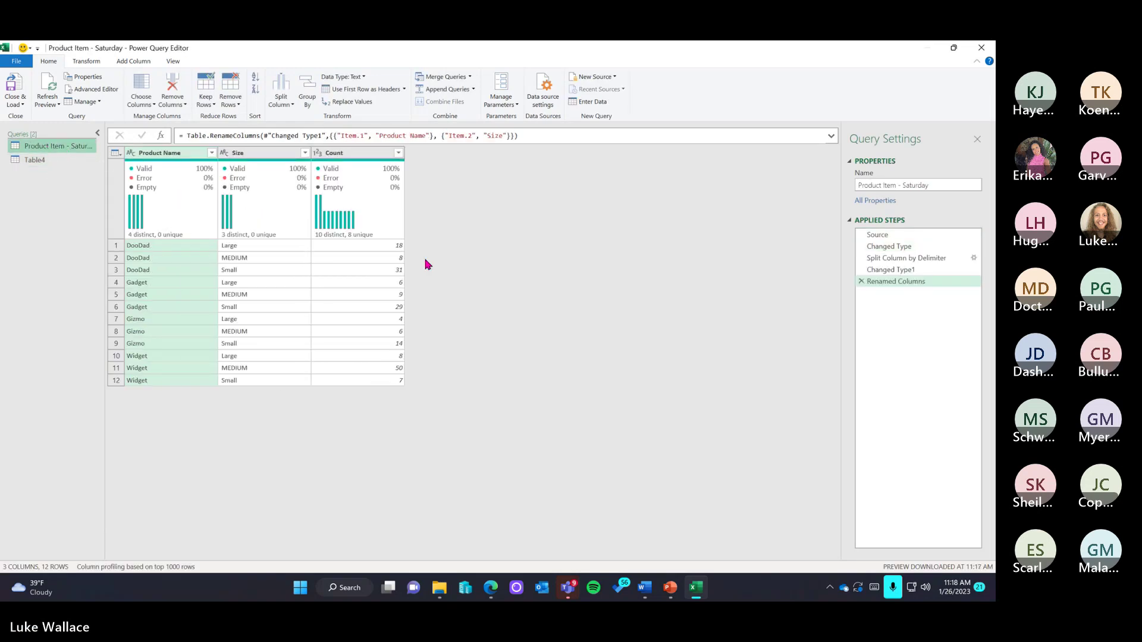
Select the Size column and examine the data type and transformation options available for it
left_click(257, 248)
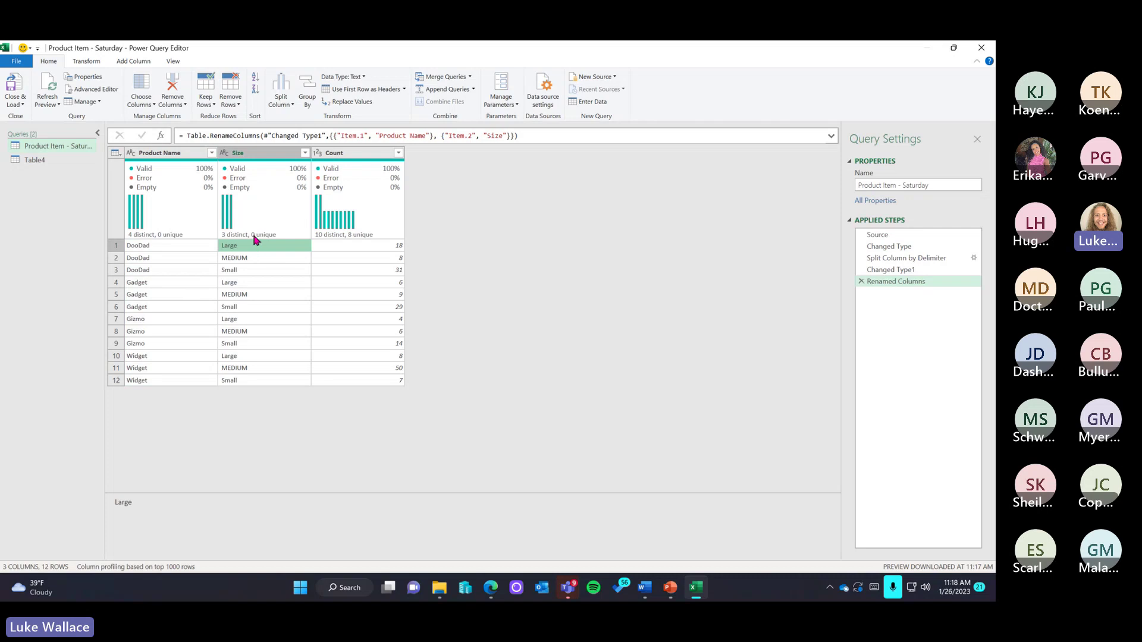
left_click(259, 156)
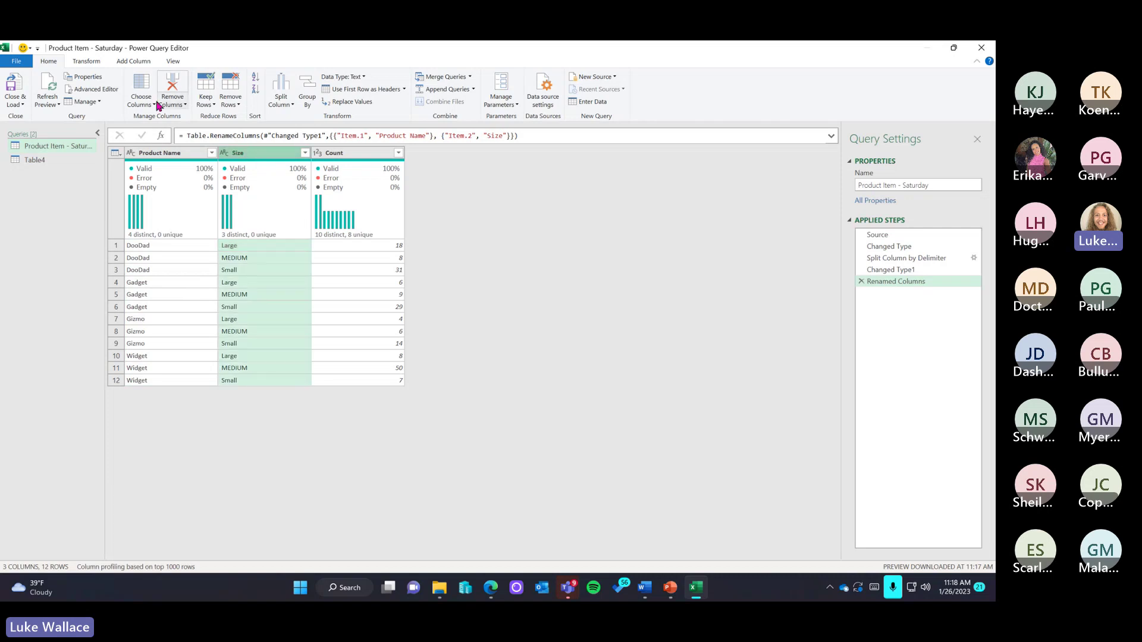
left_click(95, 63)
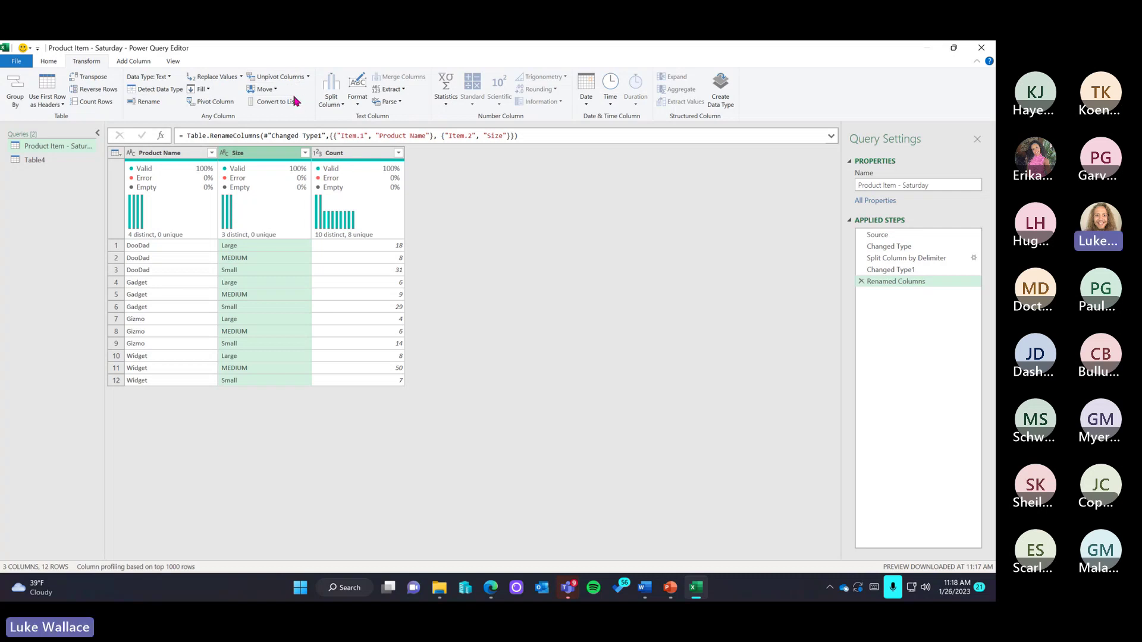
left_click(167, 77)
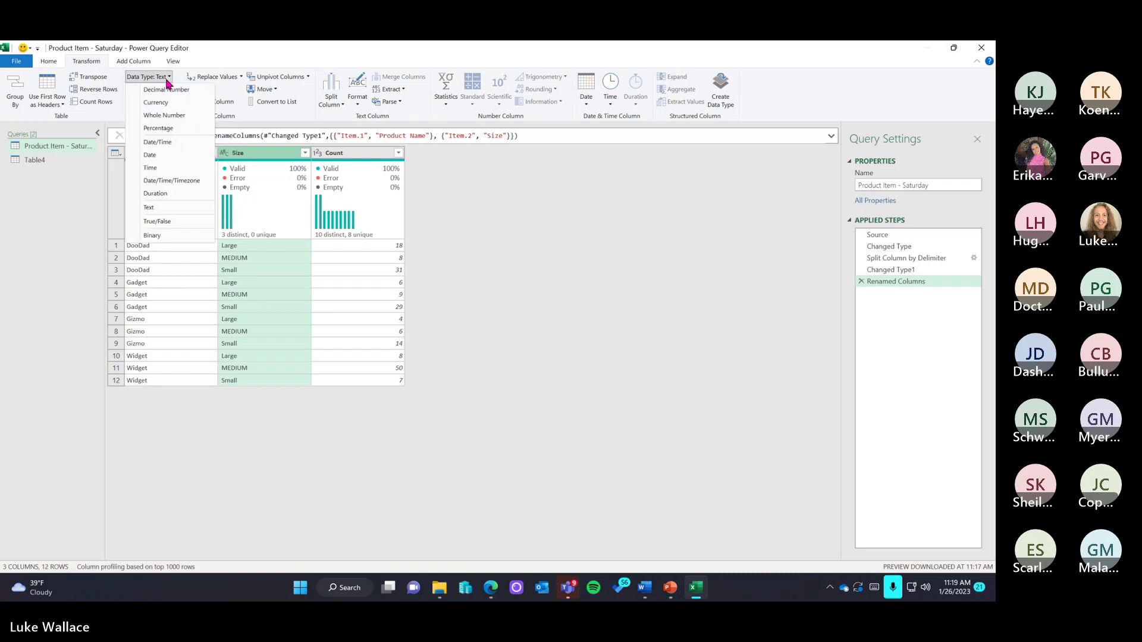
left_click(167, 79)
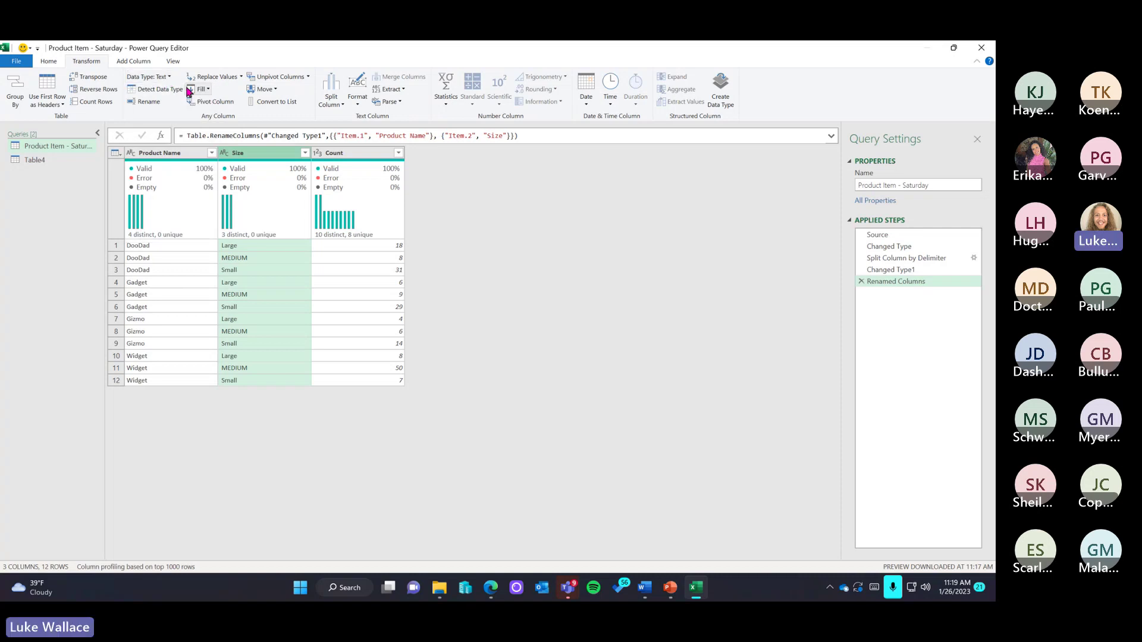
right_click(247, 153)
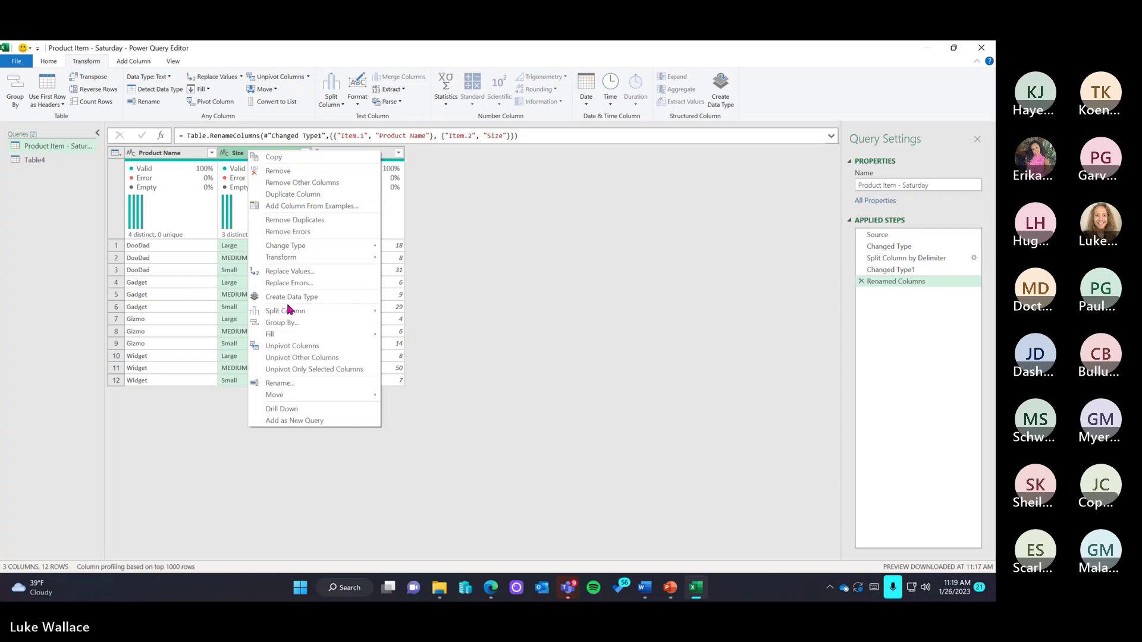
mouse_move(278, 249)
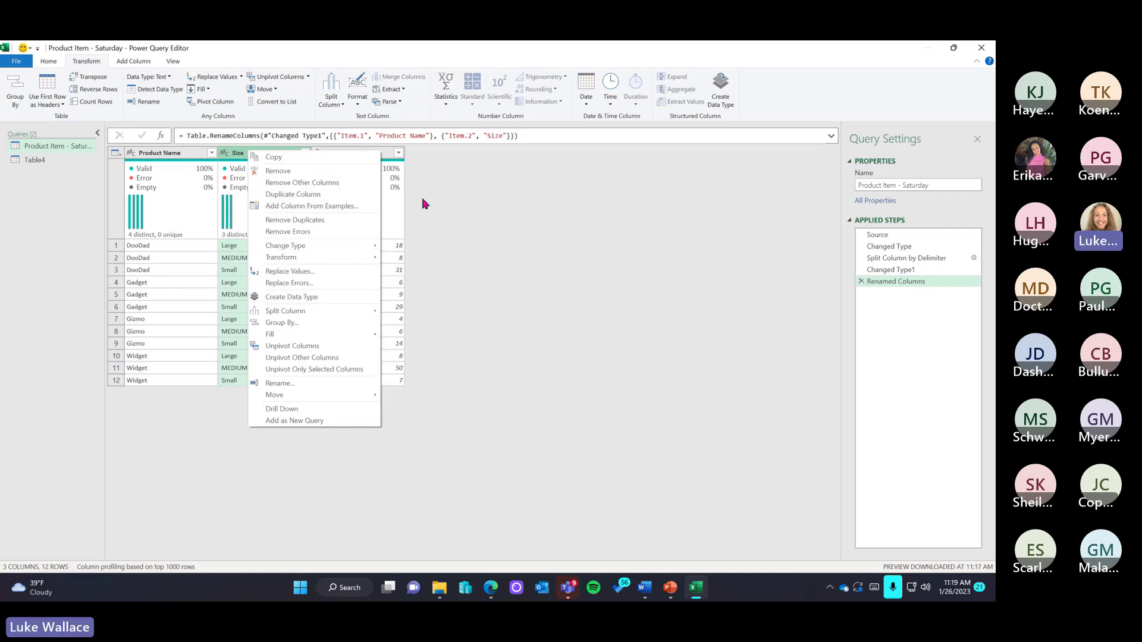
left_click(453, 177)
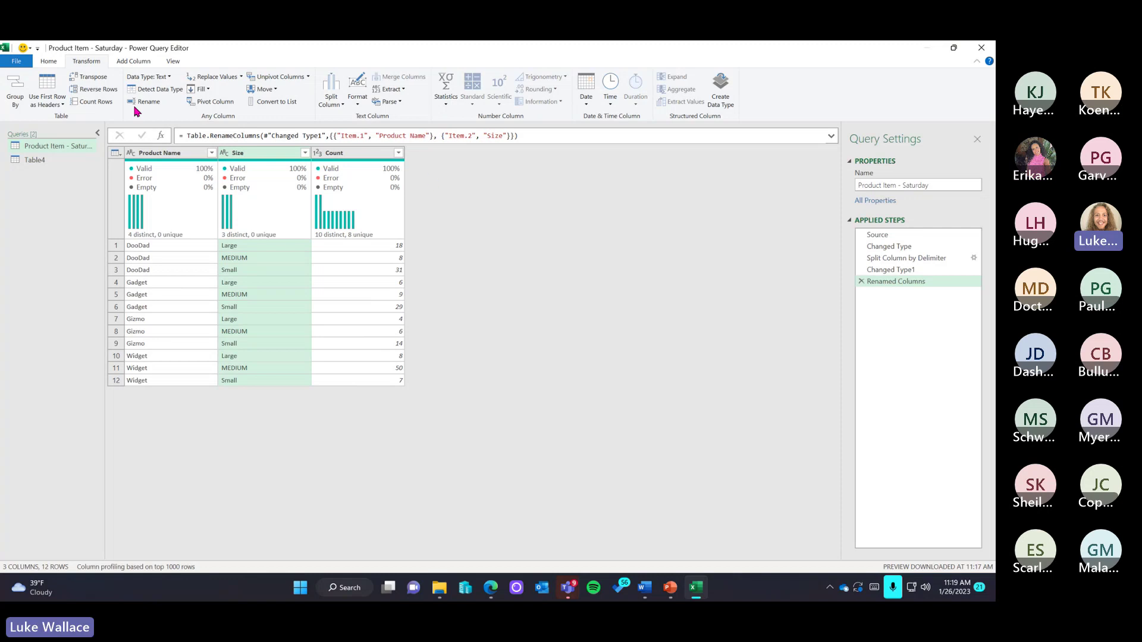
Review the code of the Product Item - Saturday query in the Advanced Editor and close it without changes
left_click(50, 63)
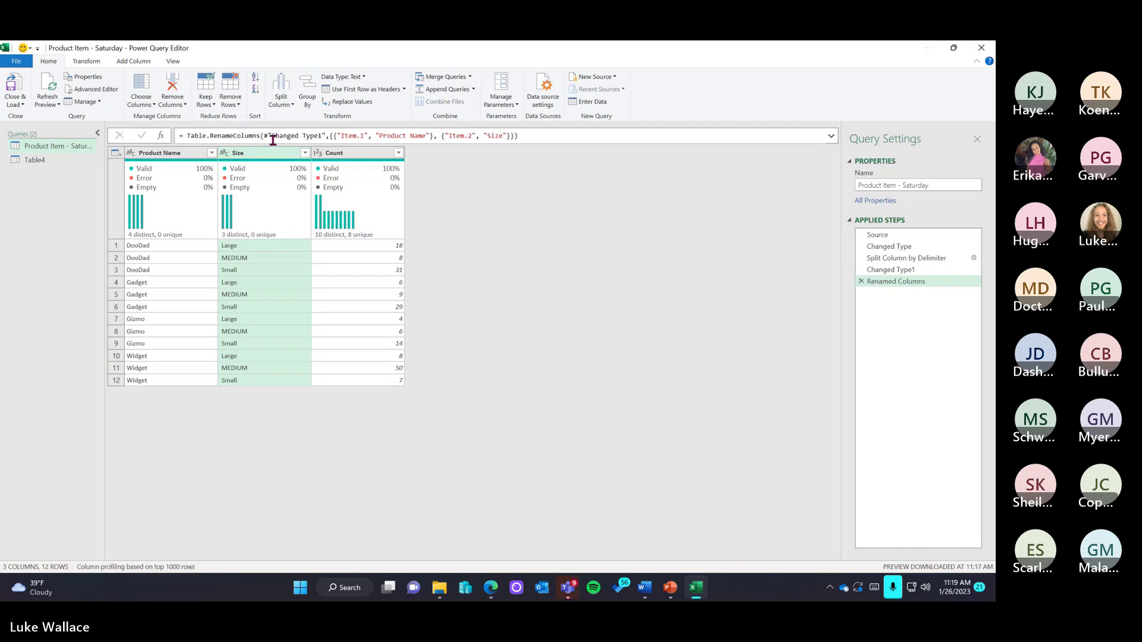
left_click(512, 107)
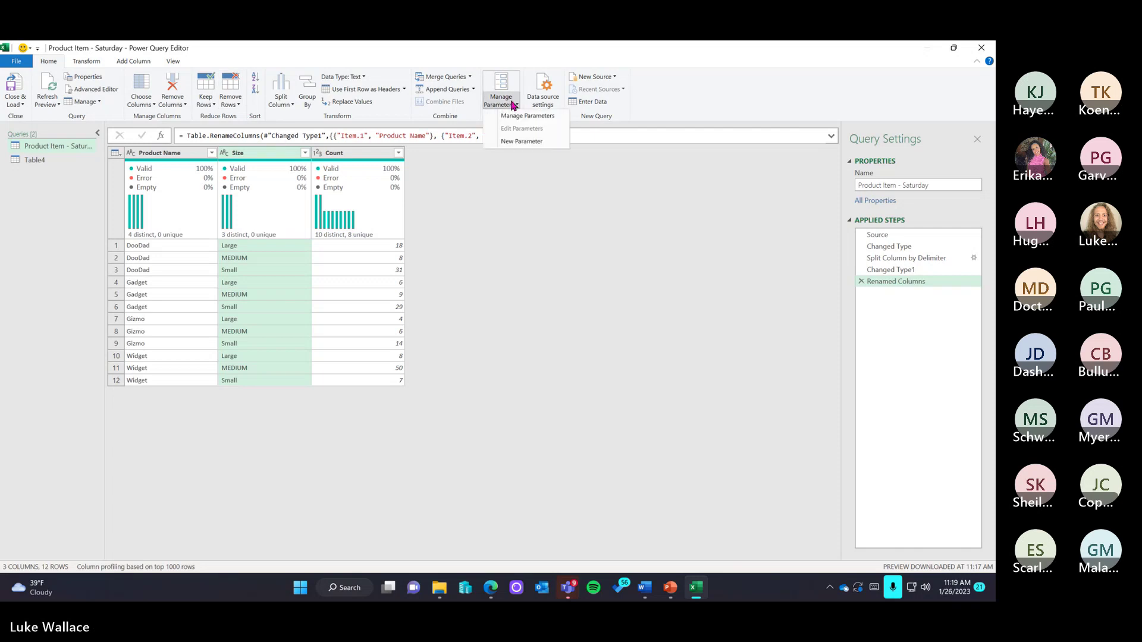
left_click(512, 102)
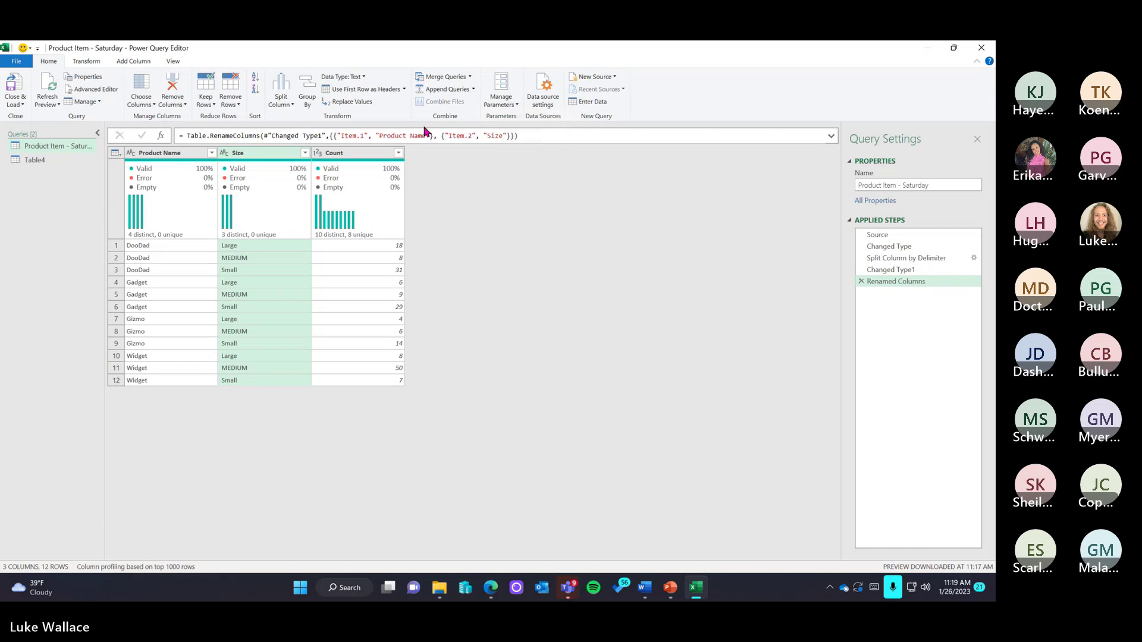
left_click(99, 91)
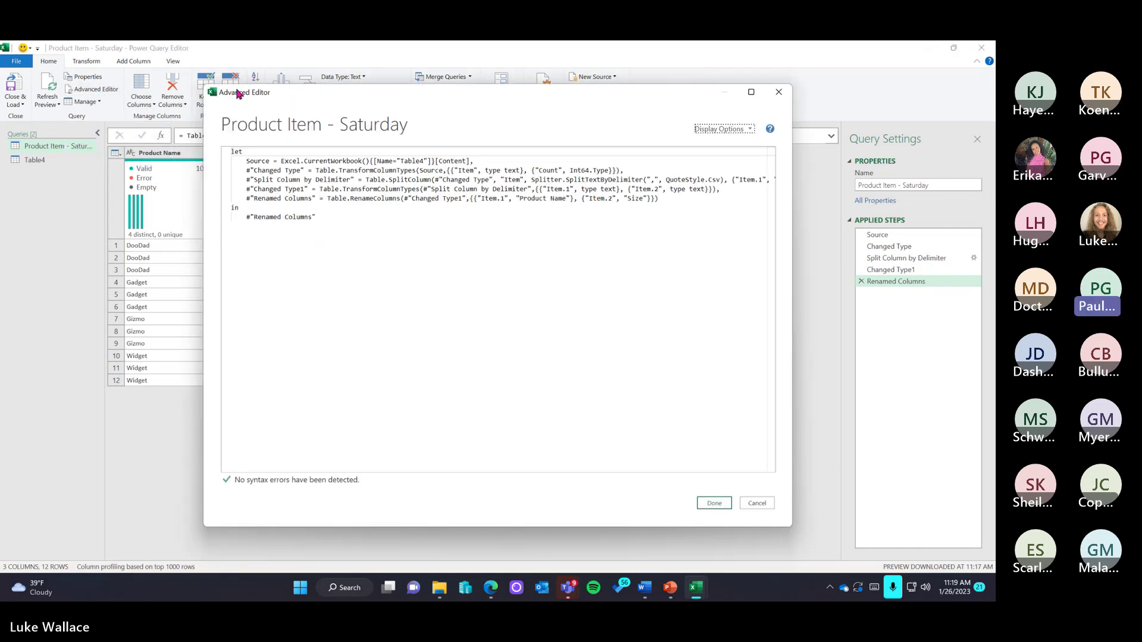
left_click(786, 96)
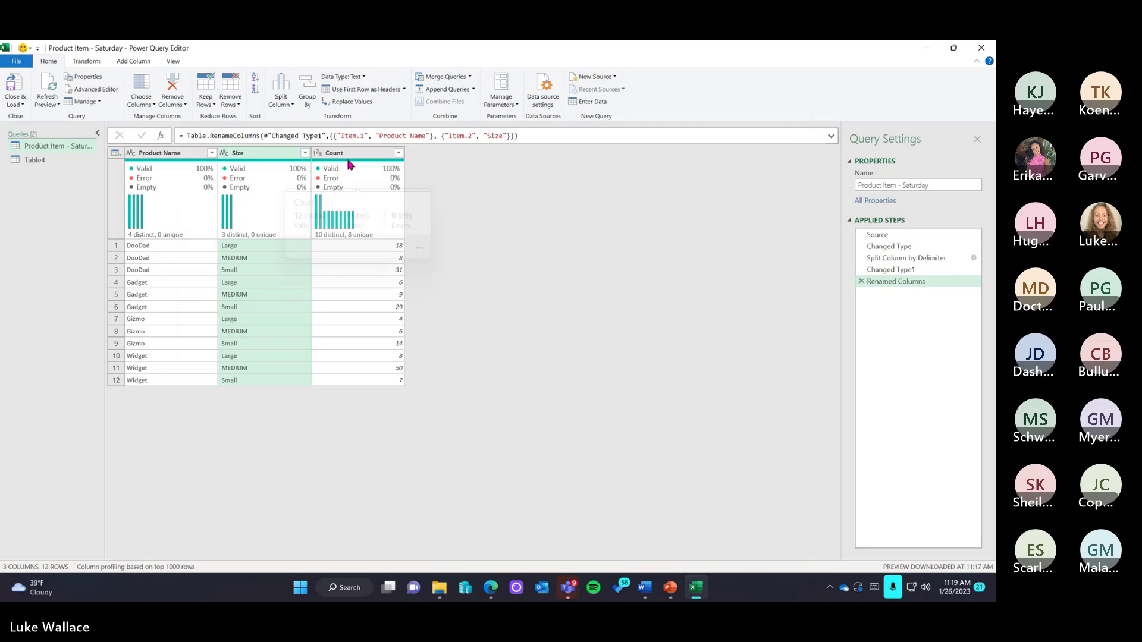
left_click(88, 62)
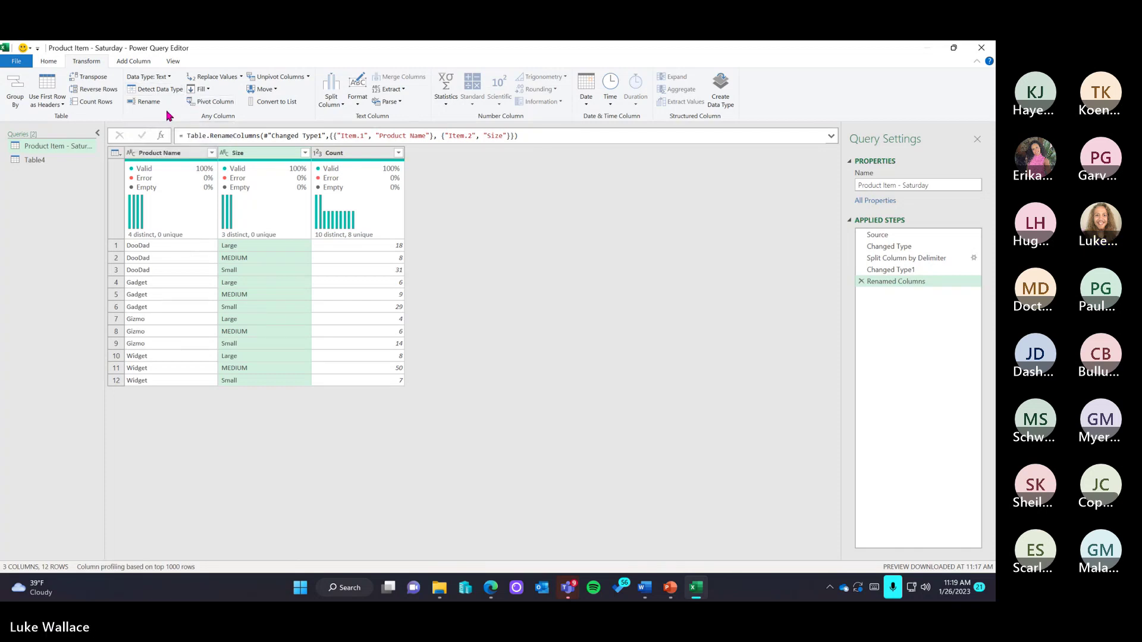
left_click(173, 61)
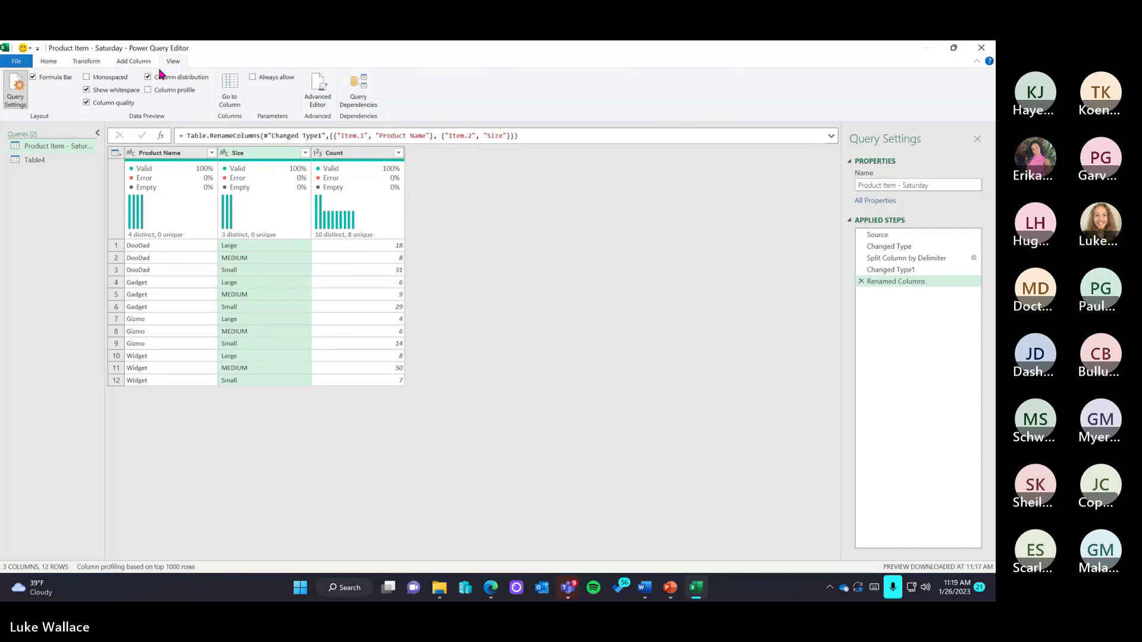
left_click(97, 63)
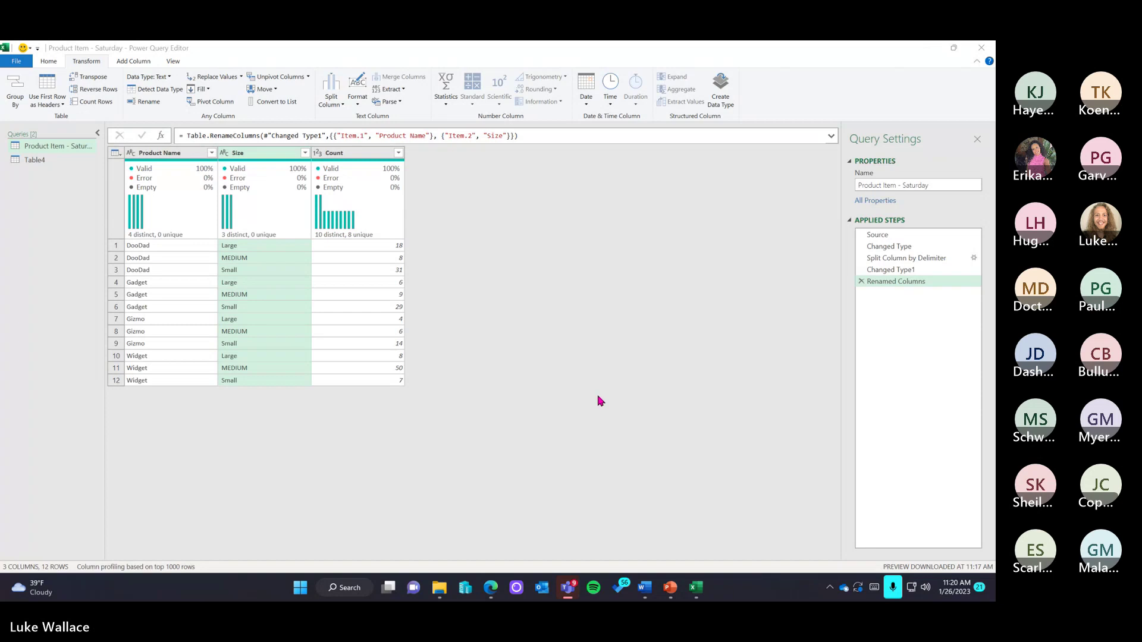
left_click(241, 77)
left_click(241, 78)
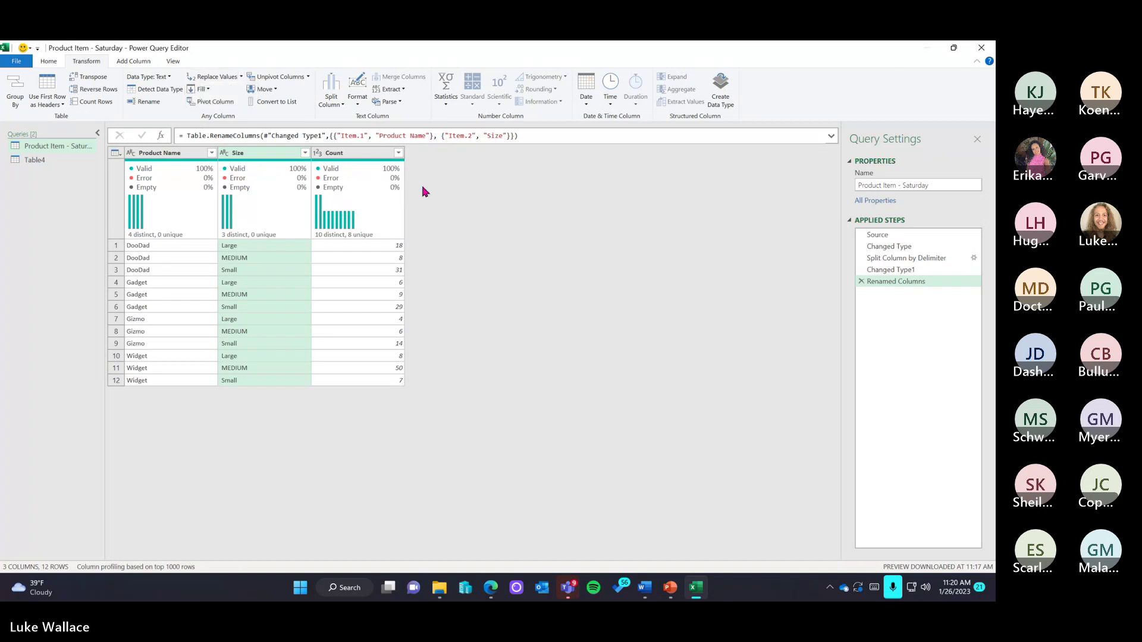
left_click(50, 61)
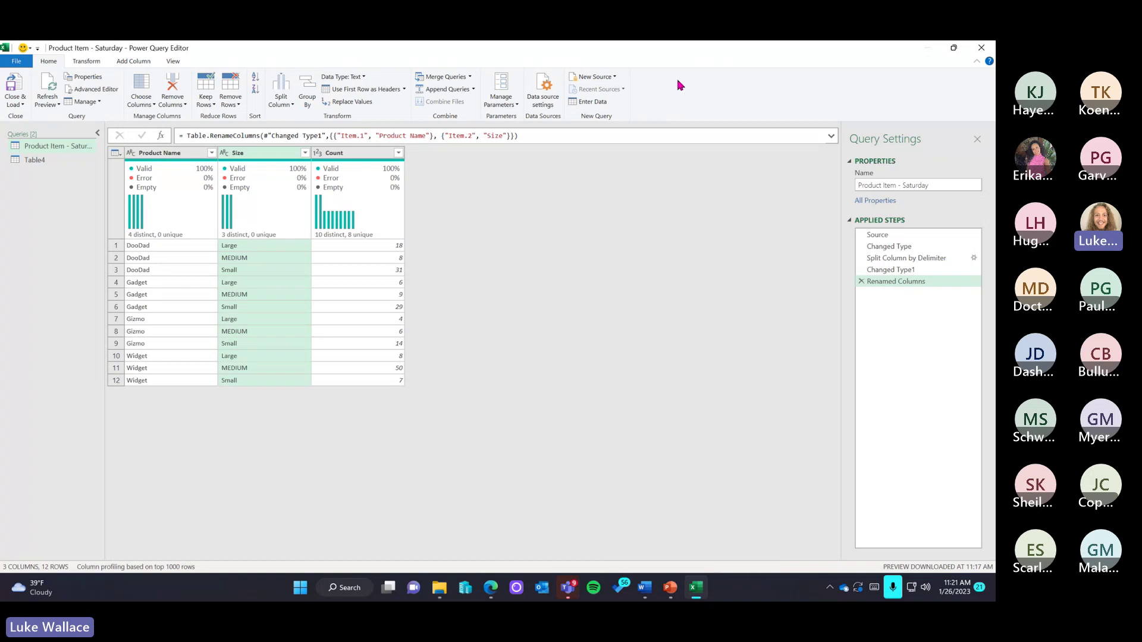
Close the Power Query Editor, discarding the pending changes, and display the PivotTab1 sheet
left_click(981, 48)
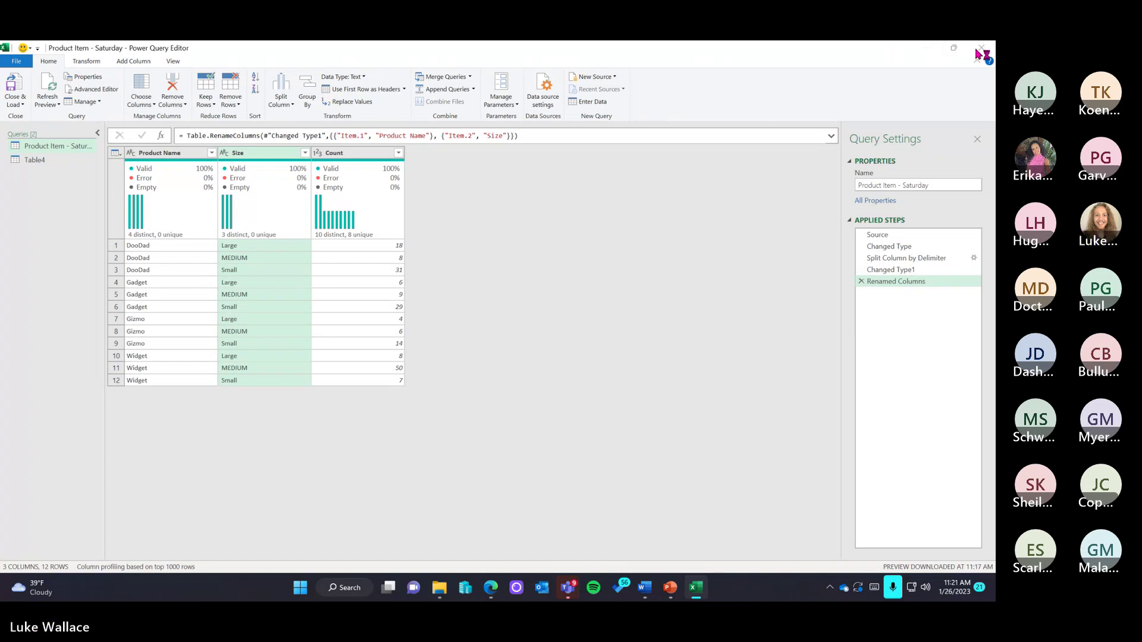
left_click(550, 333)
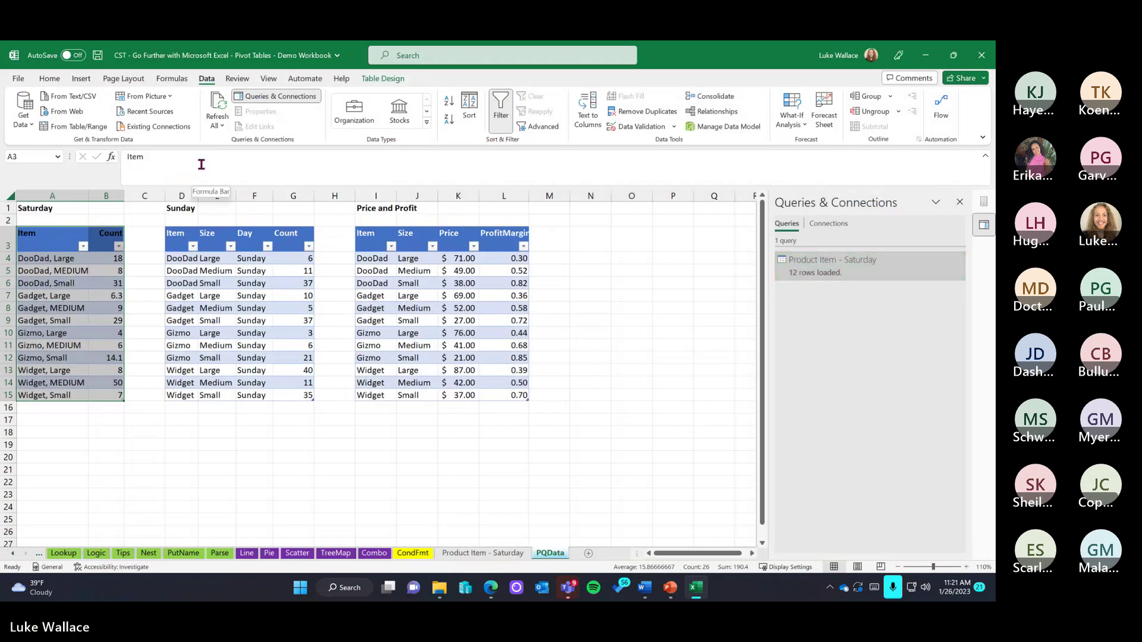
left_click(13, 554)
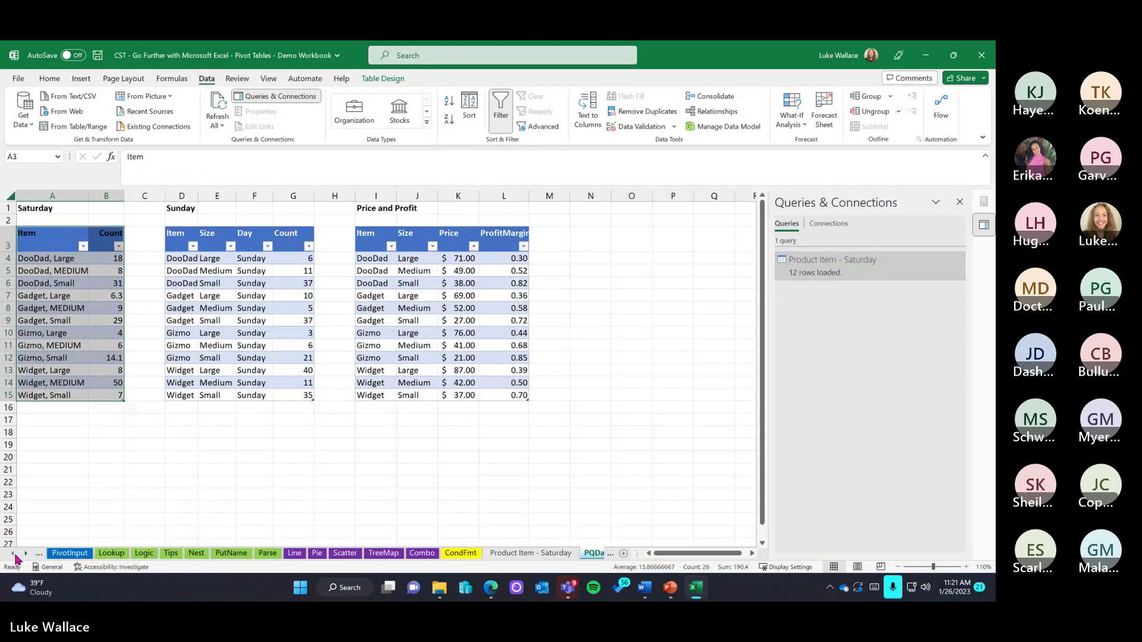
left_click(13, 554)
left_click(68, 553)
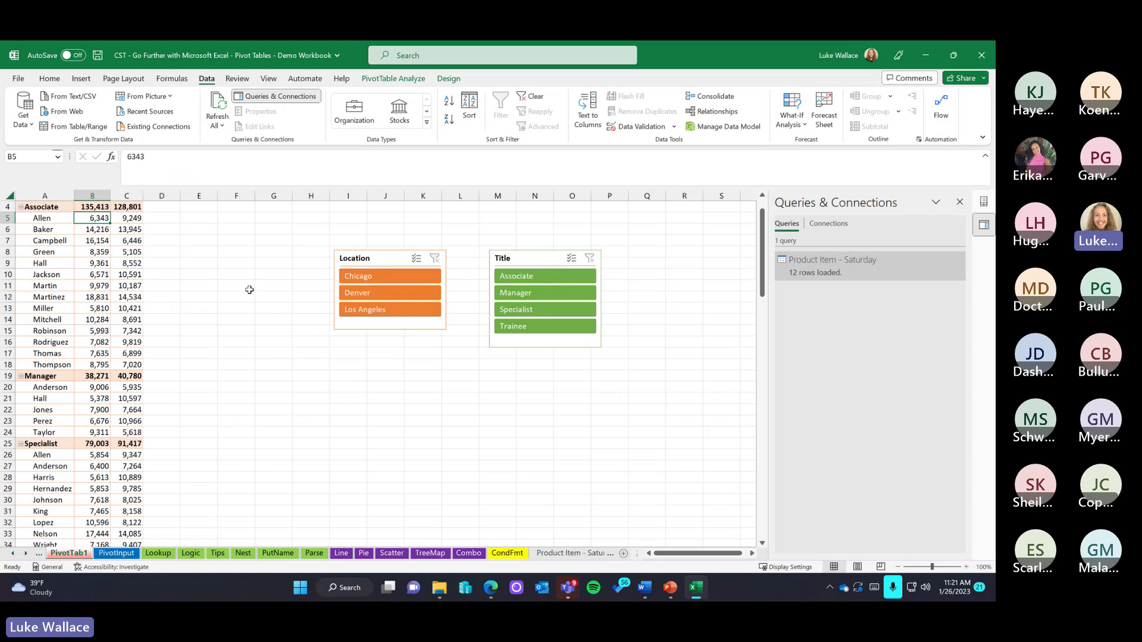
Create a query from the loaded Product Item - Saturday table, and display the original Product Item - Saturday query in the editor
left_click(821, 262)
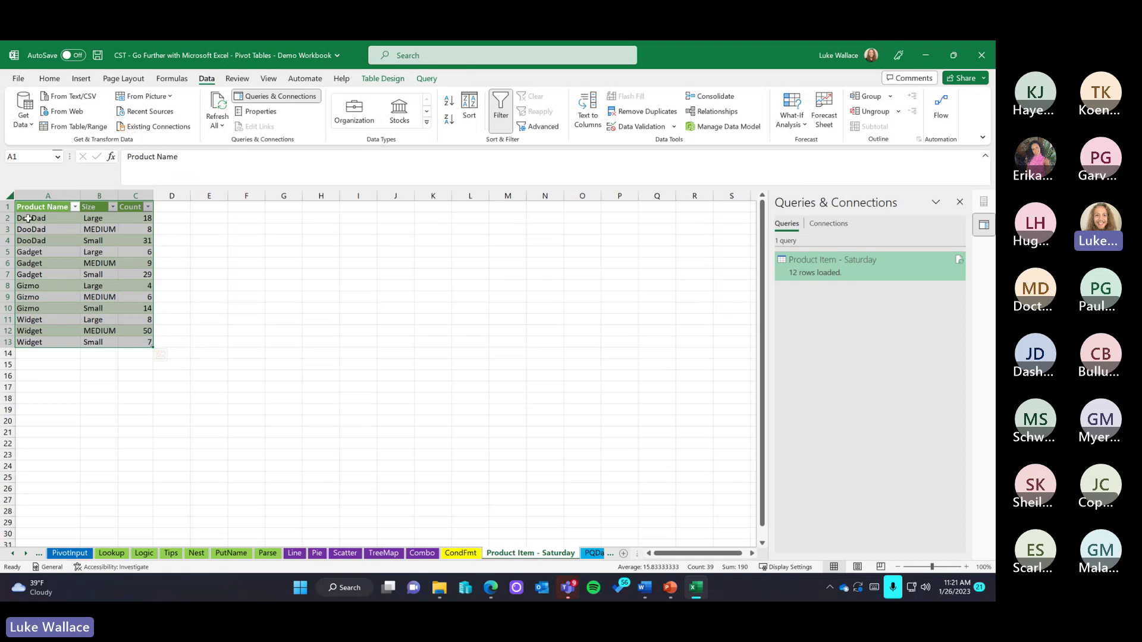
left_click(60, 128)
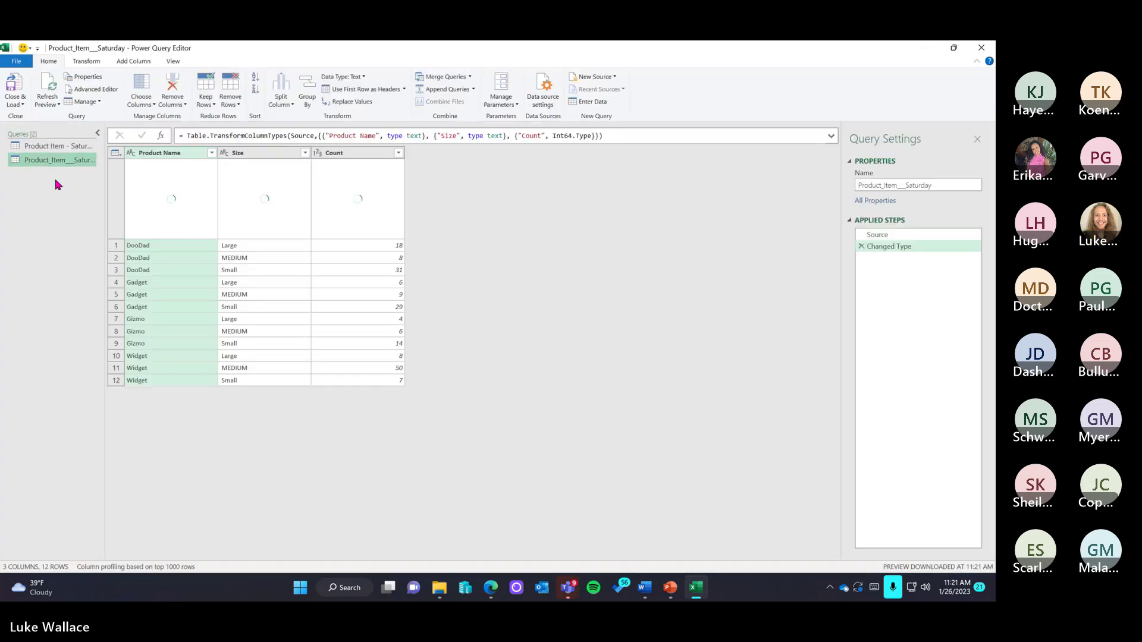
left_click(56, 146)
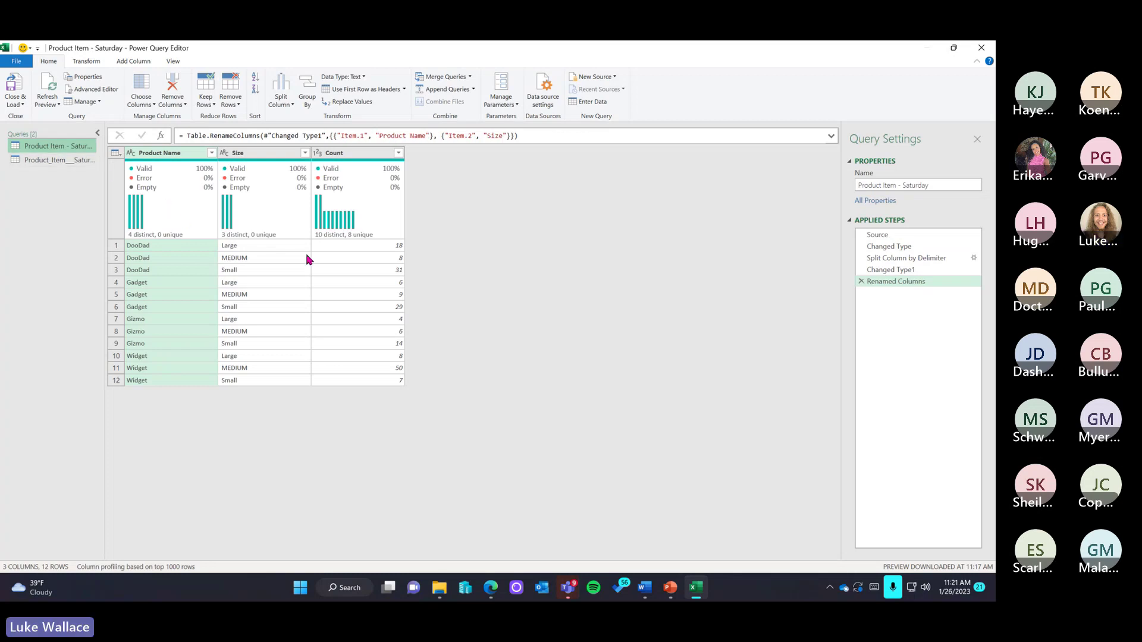
Apply the Capitalize Each Word format to the Product Name column and to the Size column
mouse_move(281, 182)
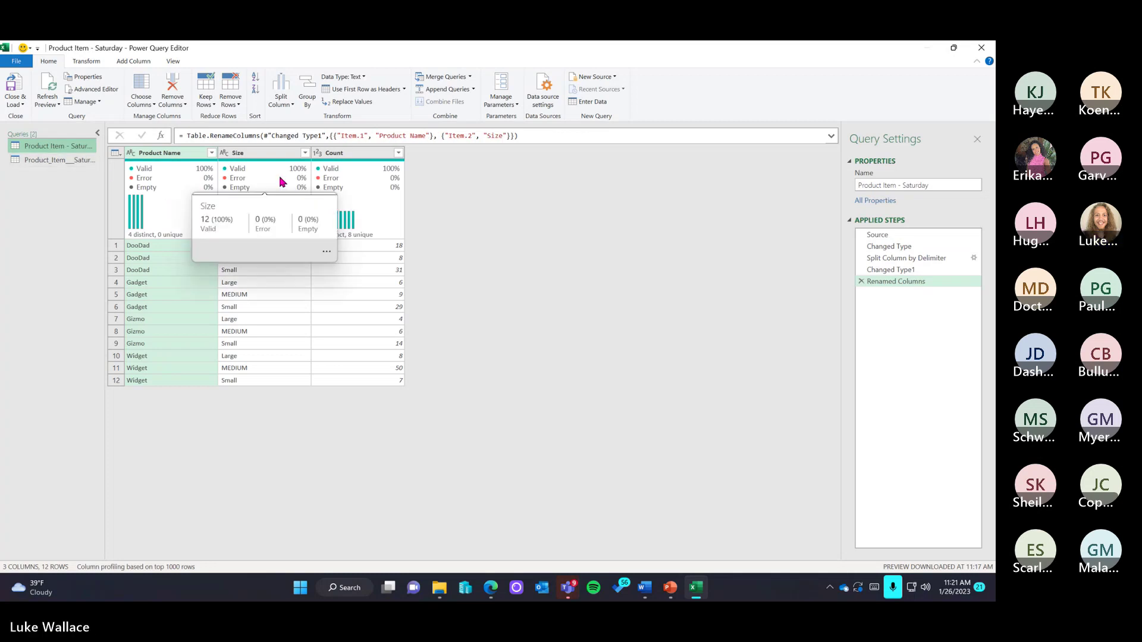
left_click(86, 62)
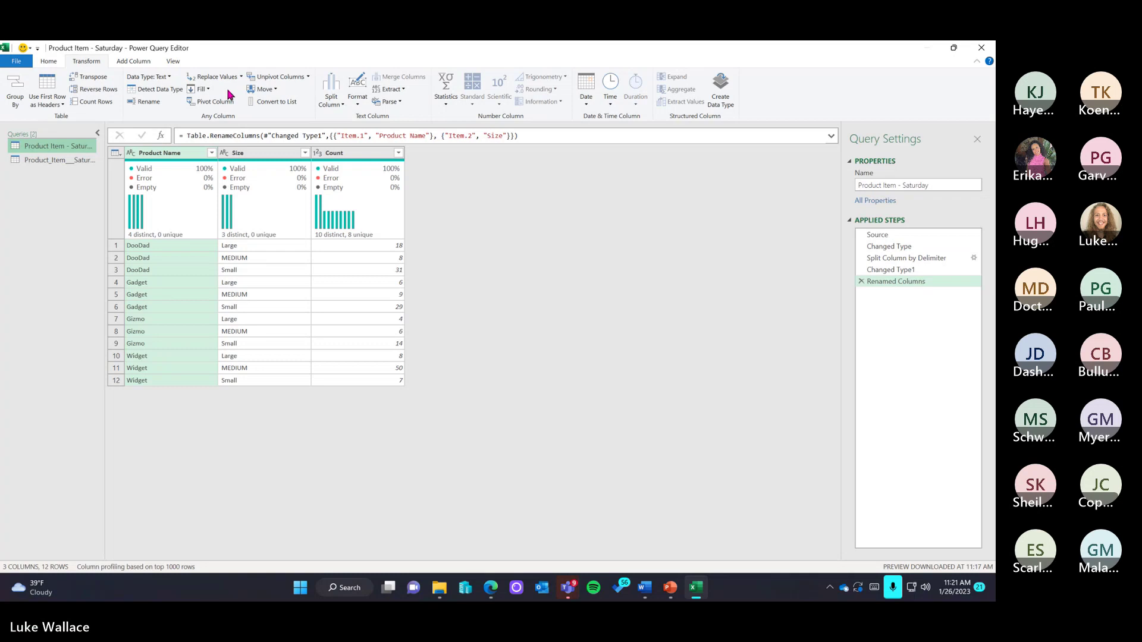
left_click(357, 97)
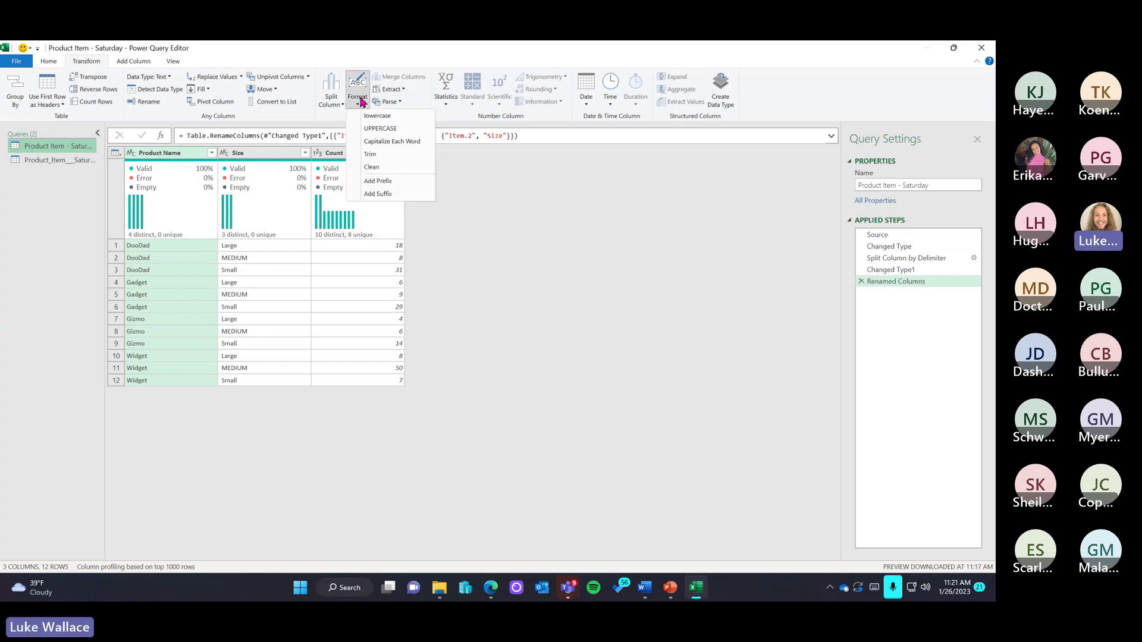
left_click(378, 144)
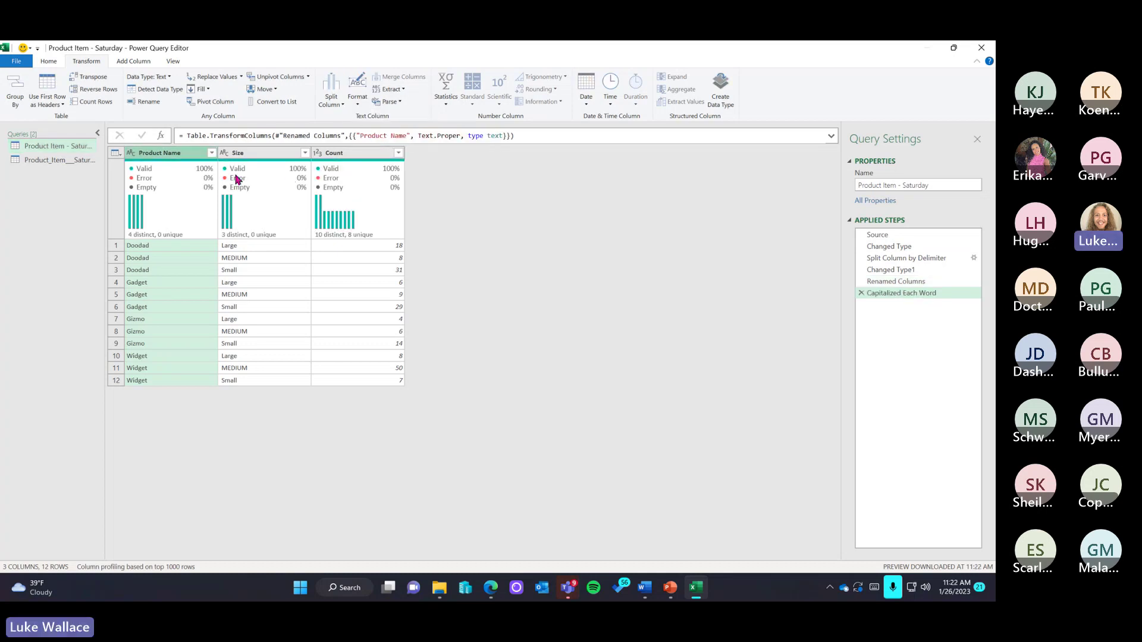
left_click(259, 153)
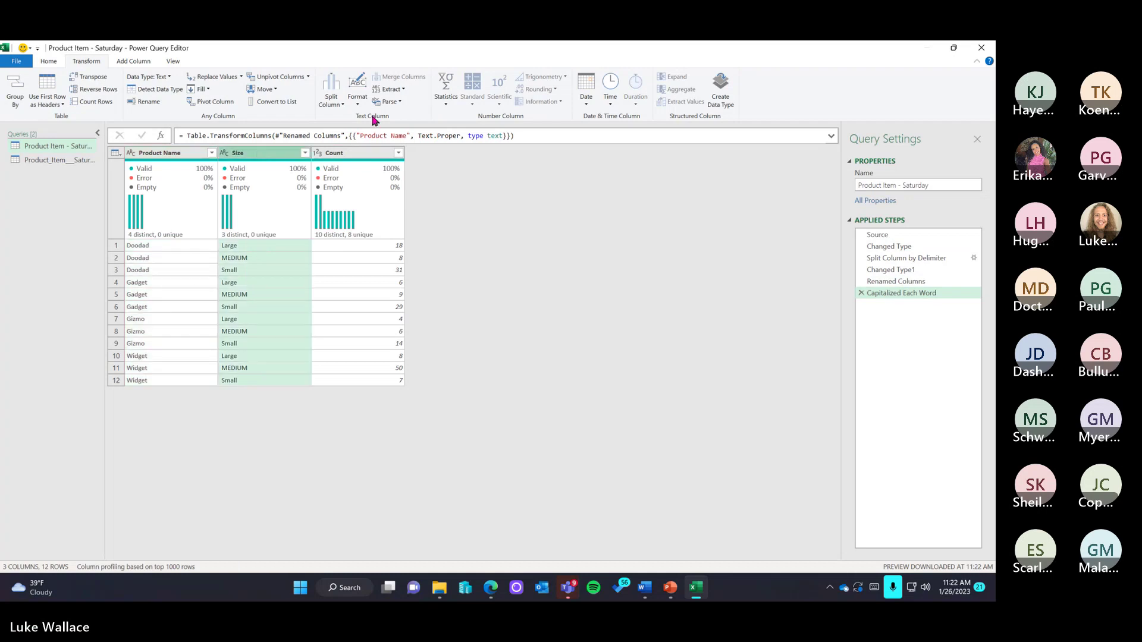
left_click(358, 92)
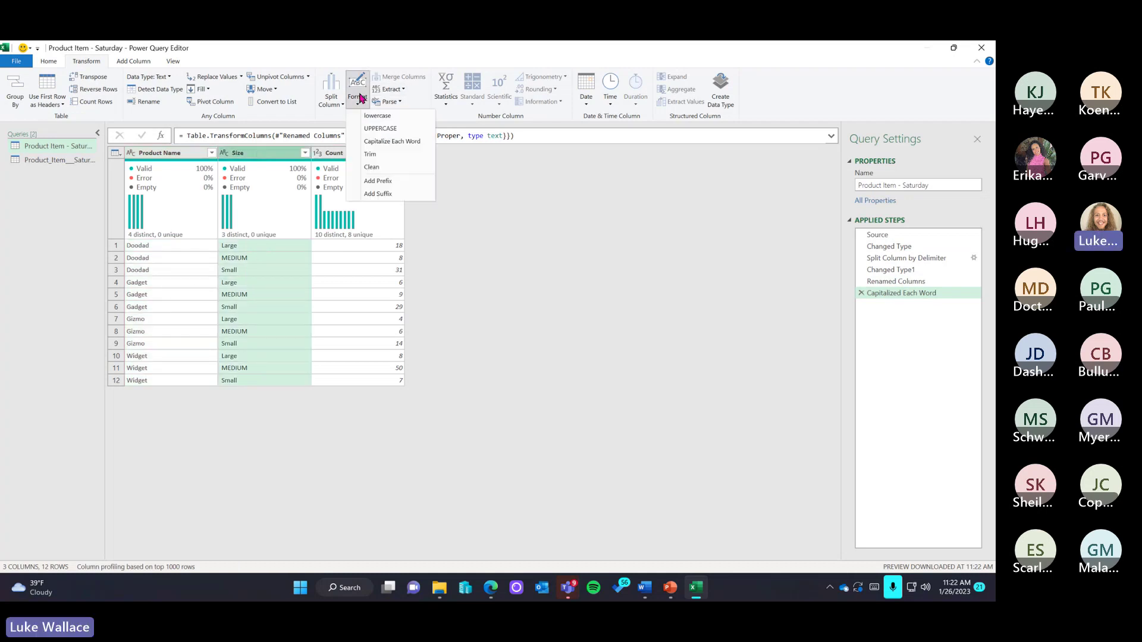
left_click(385, 143)
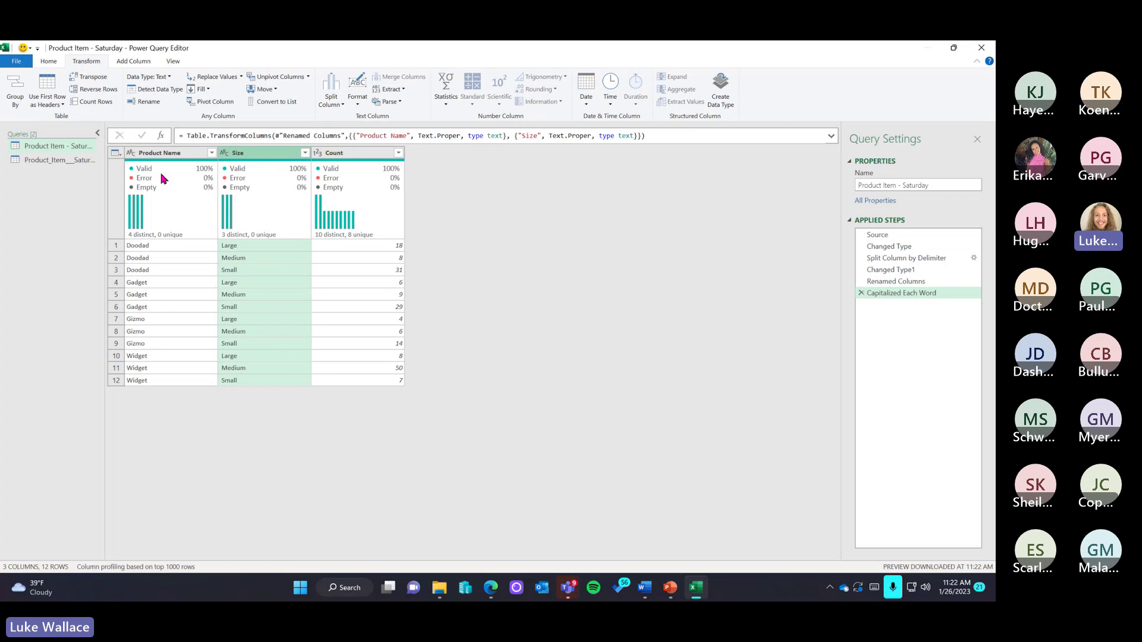
Convert the Product Name column to uppercase, and close and load the queries into the workbook
left_click(162, 153)
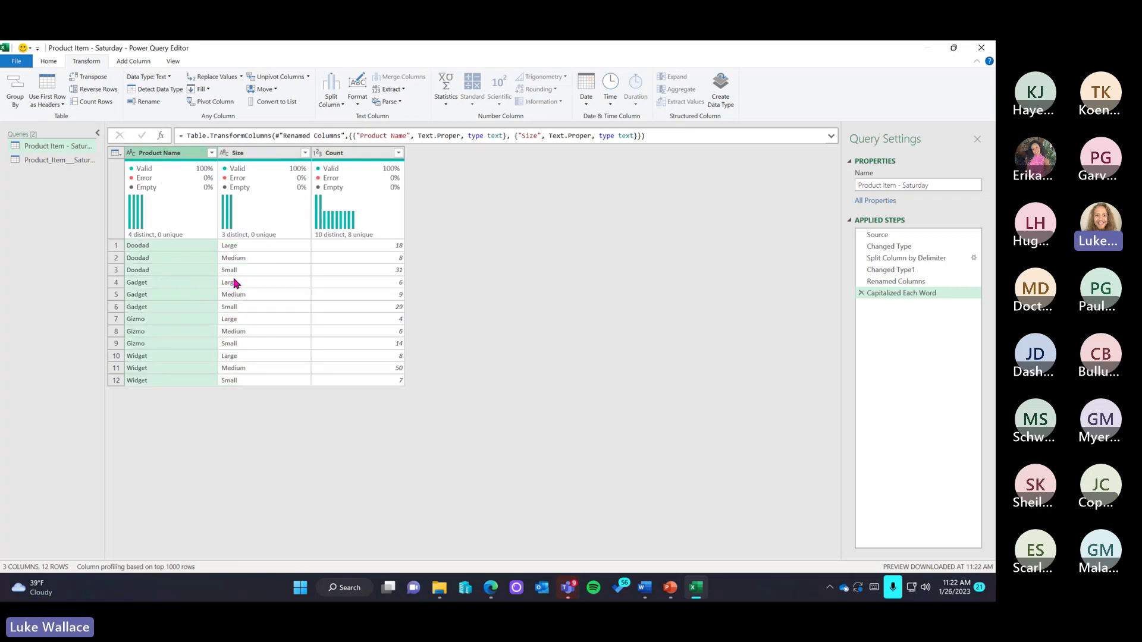
mouse_move(184, 181)
left_click(358, 98)
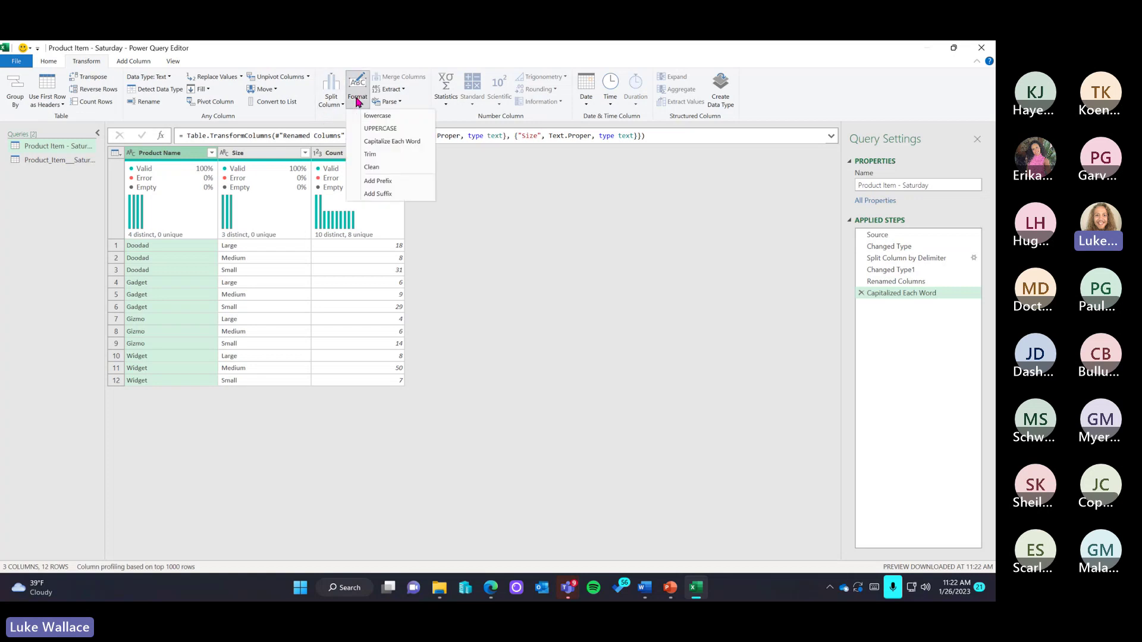
left_click(381, 129)
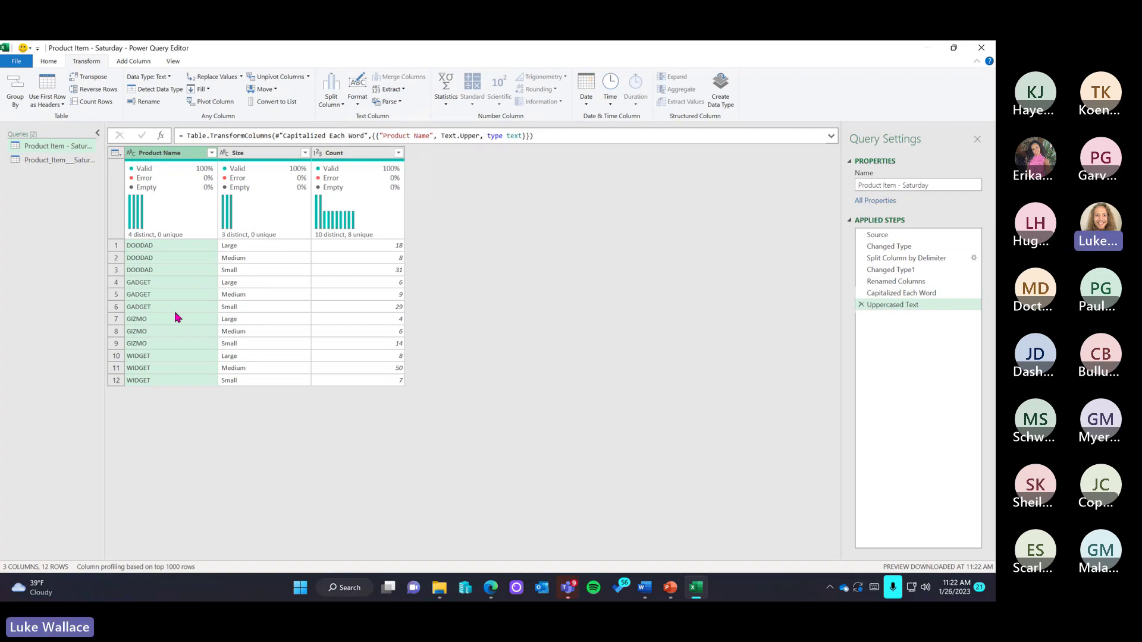
left_click(358, 100)
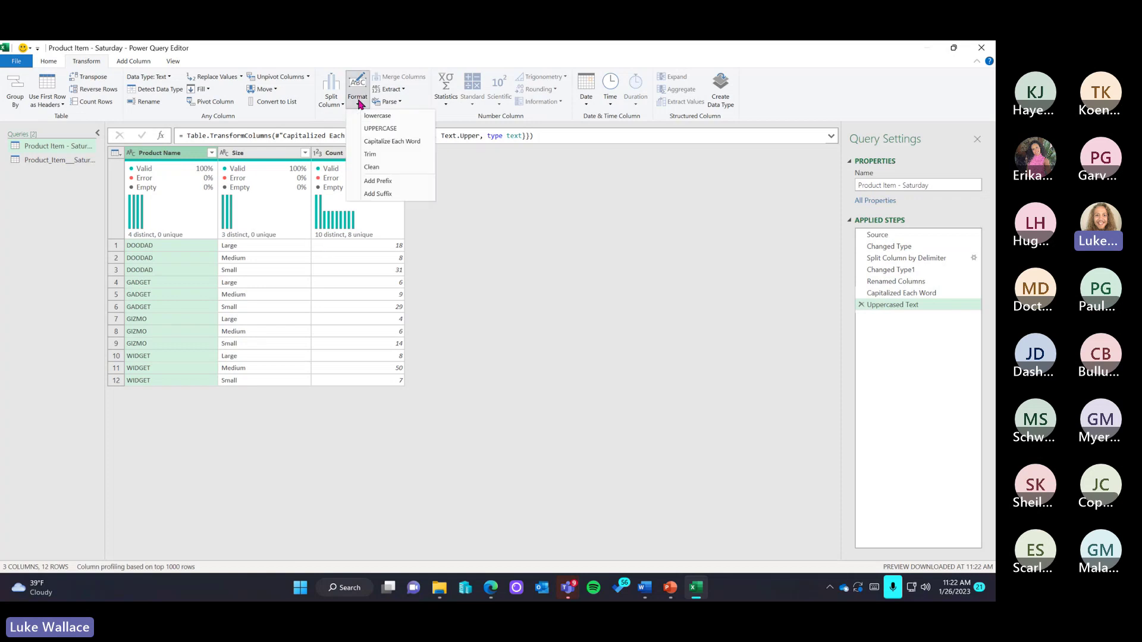
left_click(504, 257)
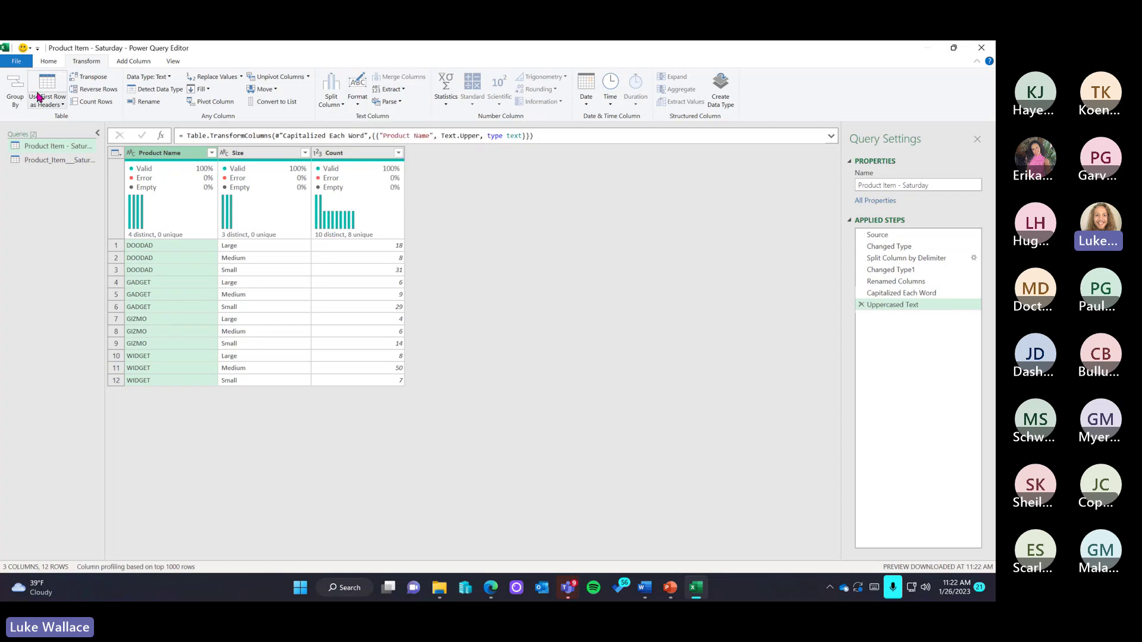
left_click(50, 63)
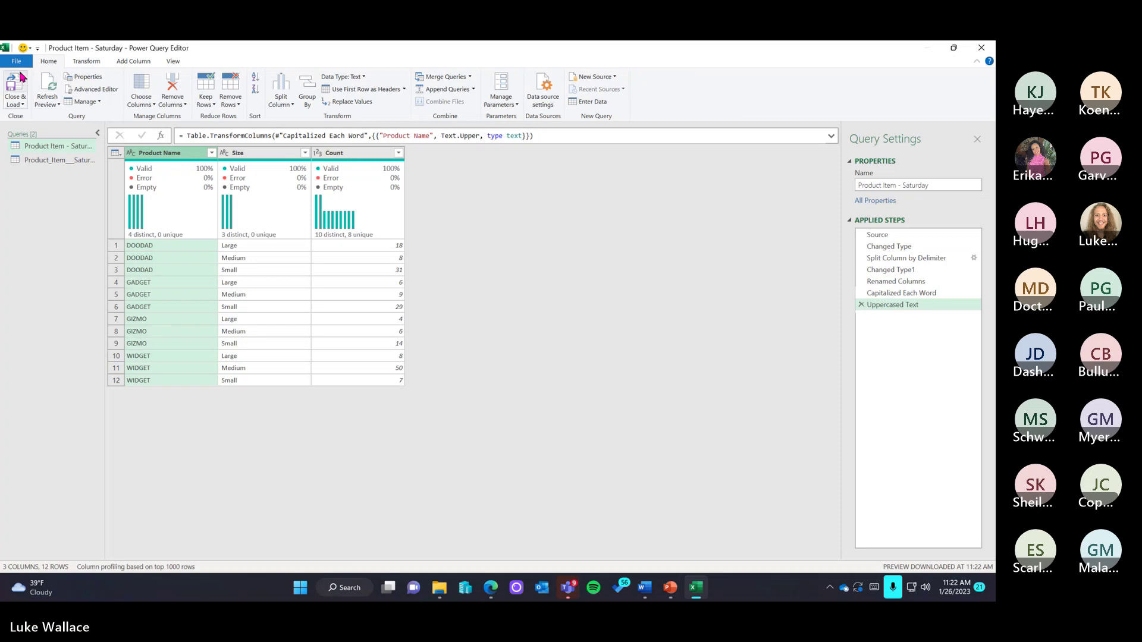
left_click(12, 97)
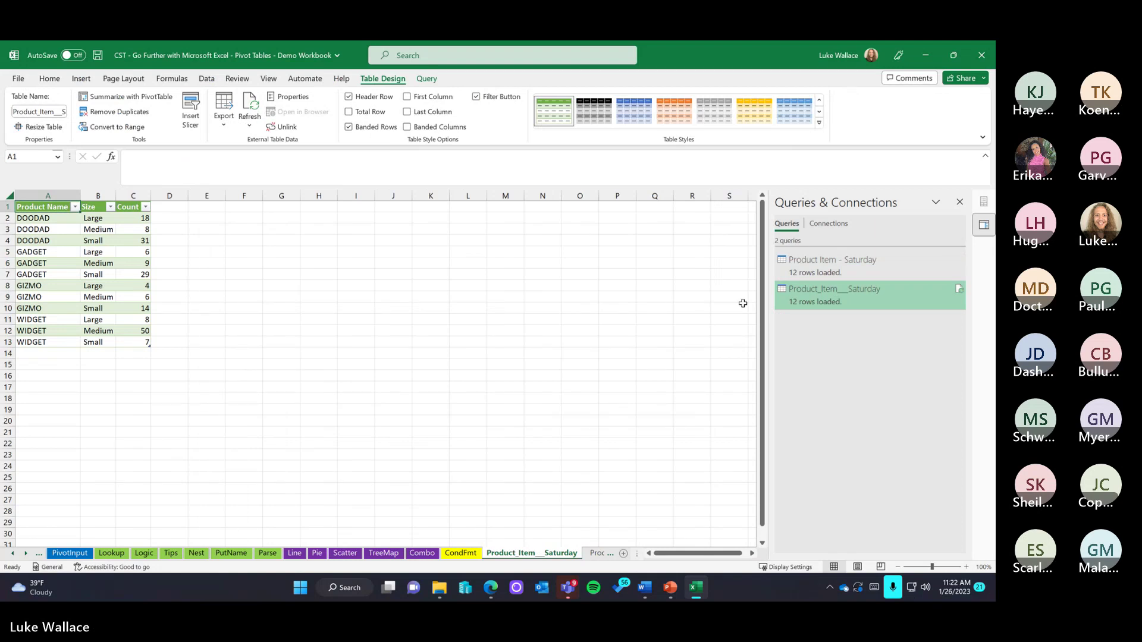
Check the workbook's connections, return to its list of queries, and display the PivotTab1 sheet
left_click(830, 225)
left_click(785, 224)
left_click(13, 553)
left_click(69, 553)
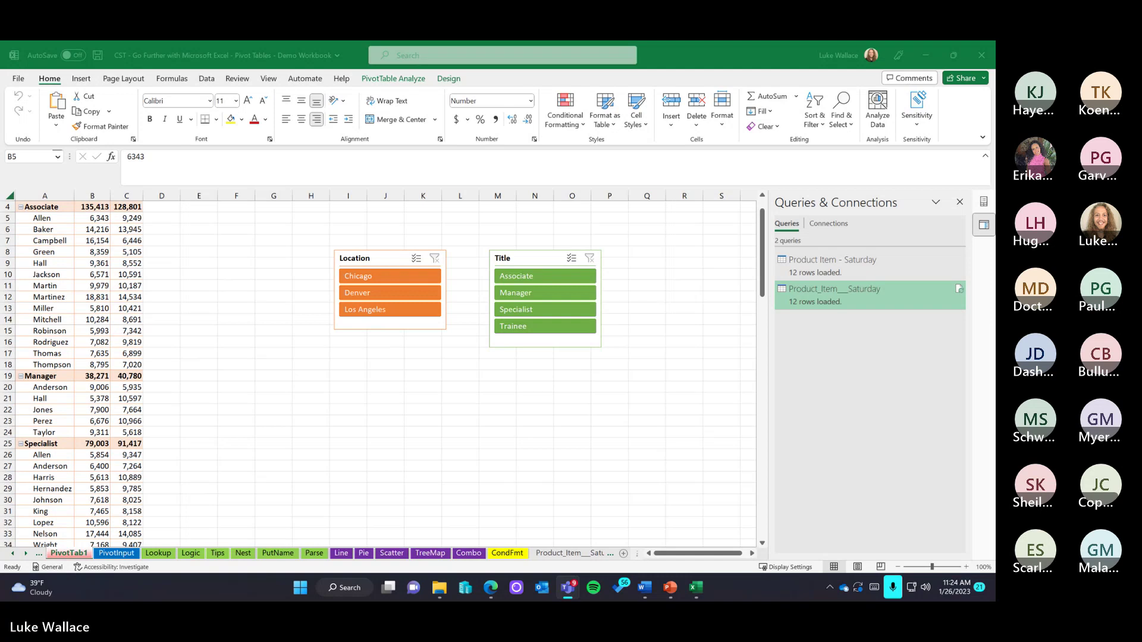
key("alt+Tab")
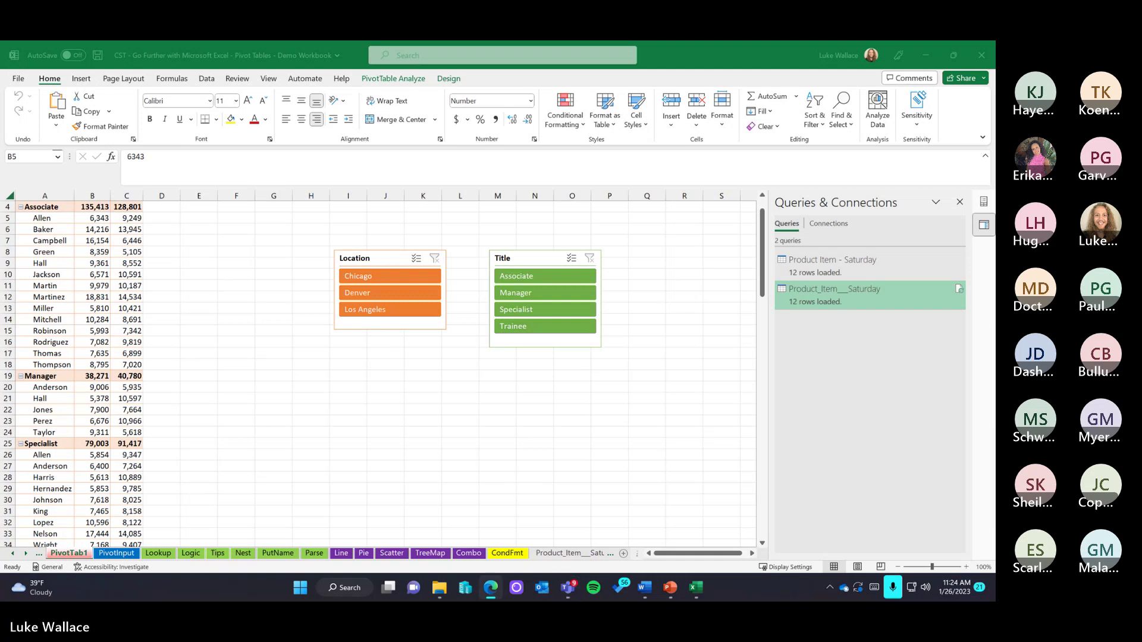